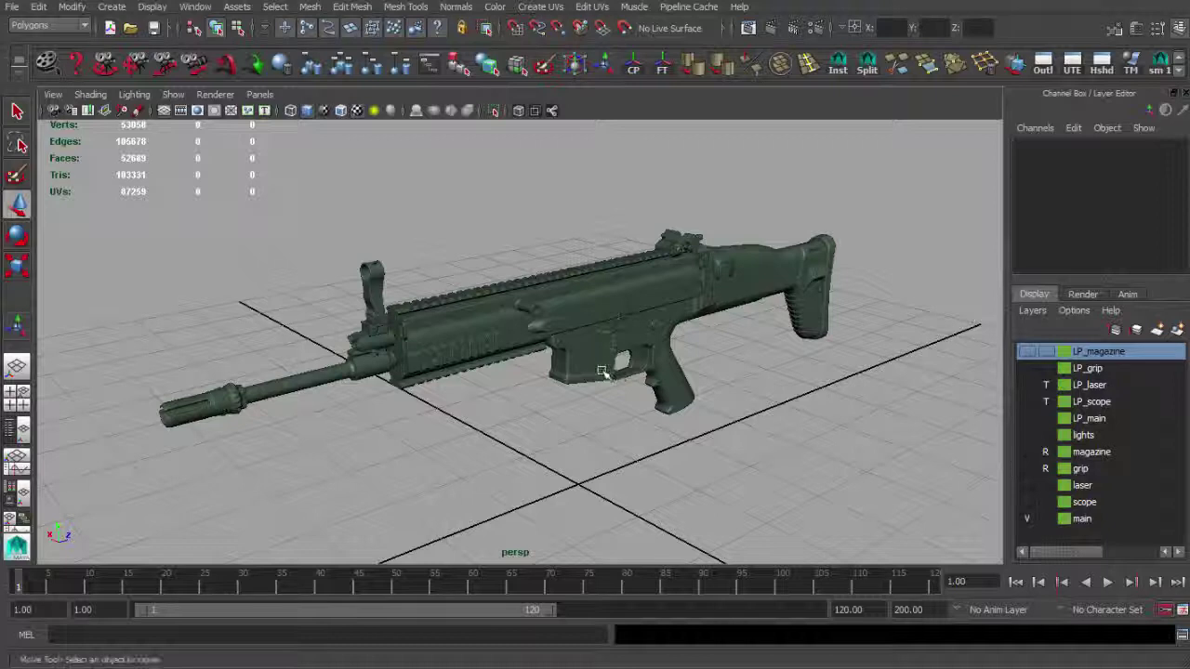
Step: Examine the assembled rifle model from both sides and close up
alt+middle_drag(603, 372, 608, 366)
alt+drag(608, 367, 601, 356)
alt+right_drag(601, 356, 631, 376)
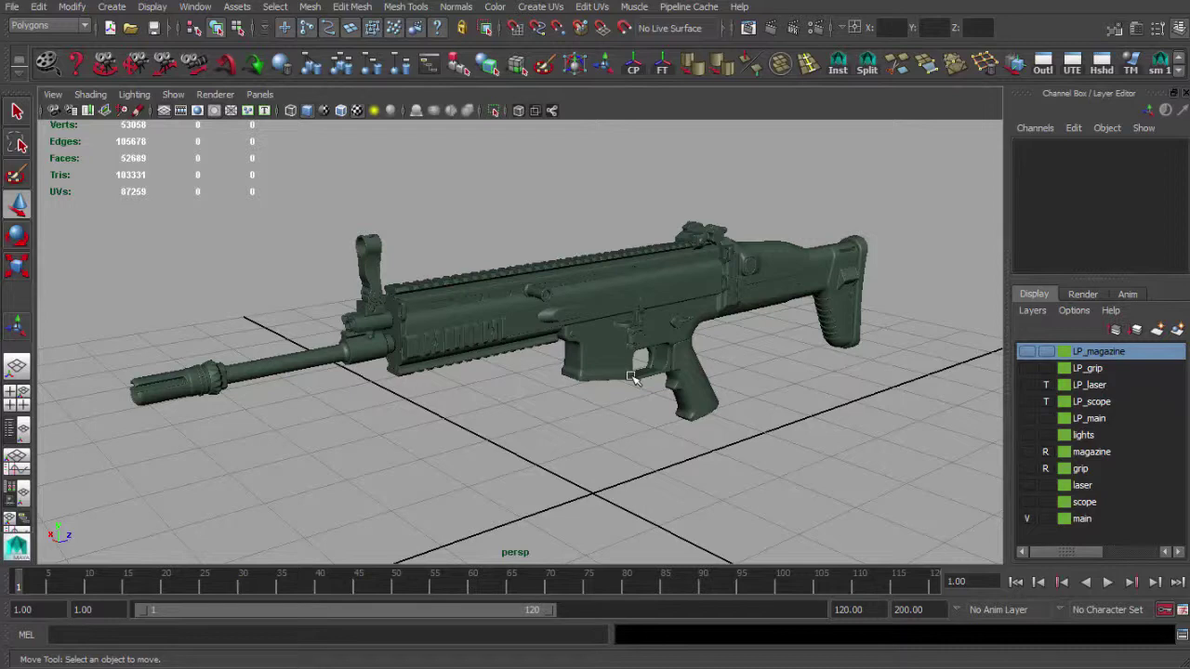
alt+drag(537, 375, 866, 363)
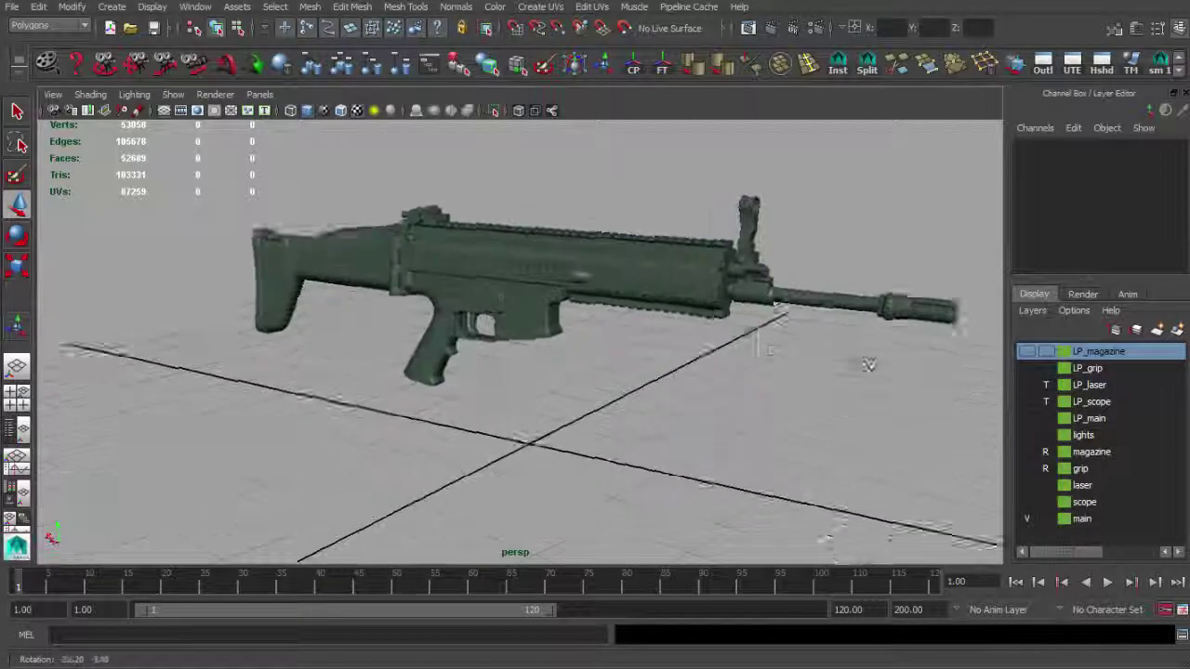
alt+drag(692, 392, 465, 352)
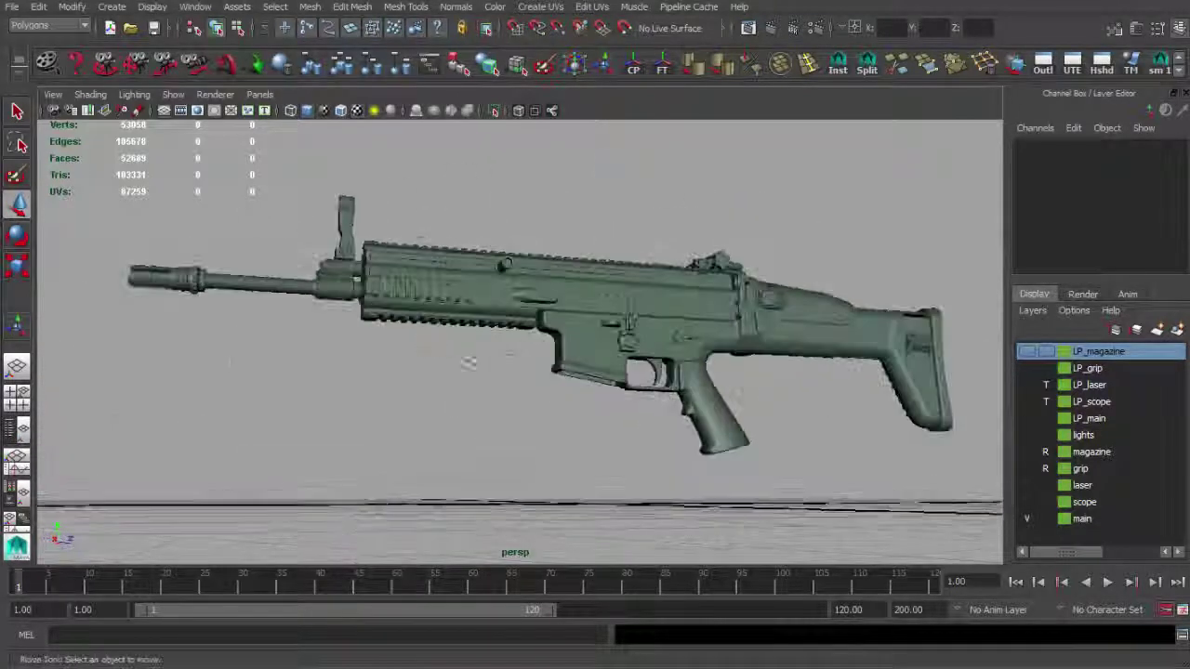
alt+right_drag(614, 372, 688, 381)
alt+middle_drag(716, 395, 599, 335)
alt+drag(600, 337, 806, 394)
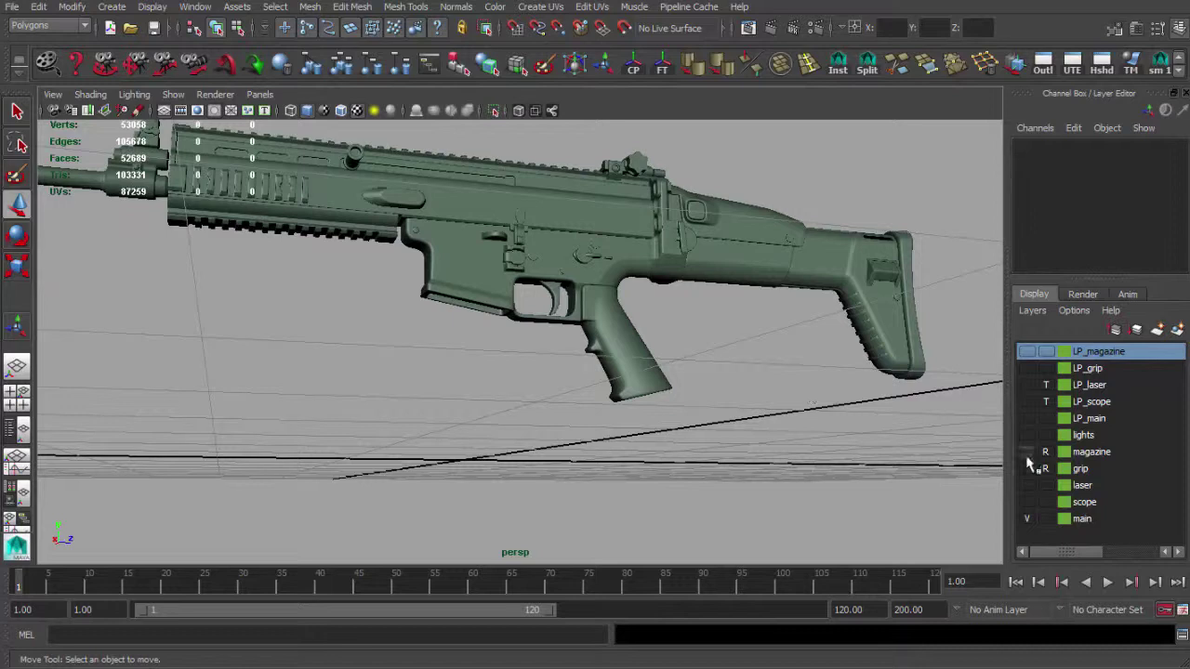
Step: Show the magazine layer to inspect the magazine on the rifle, and hide that layer again
alt+right_drag(484, 363, 511, 366)
alt+middle_drag(511, 367, 559, 331)
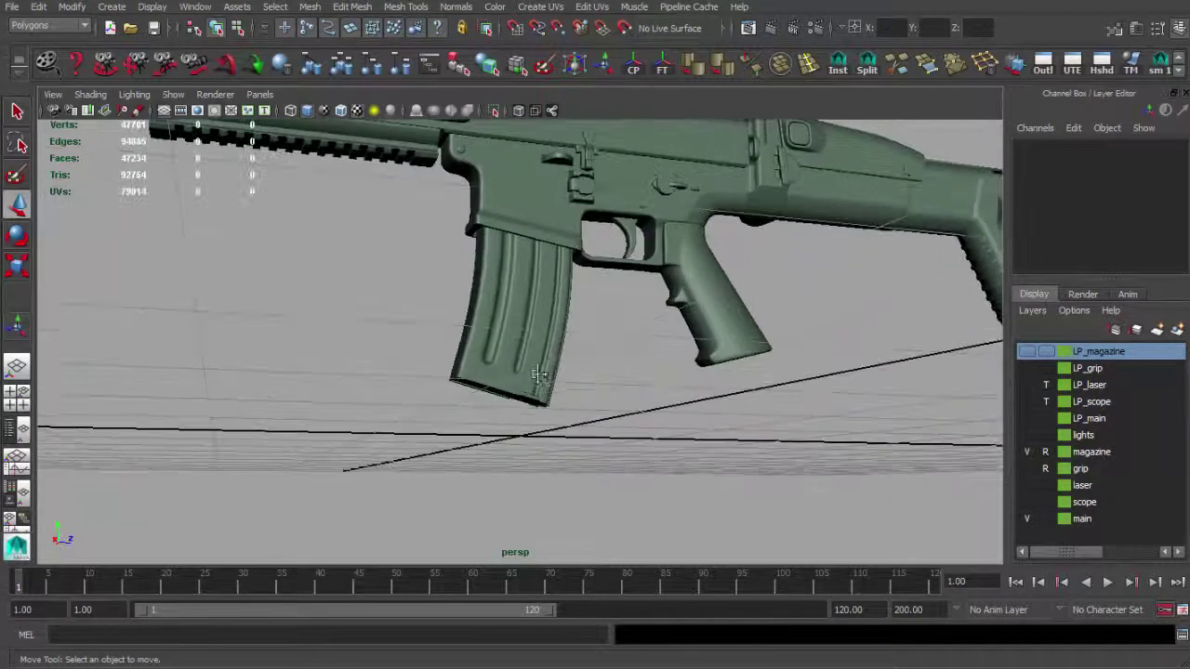
alt+right_drag(567, 409, 683, 433)
mouse_move(584, 444)
alt+mouse_down()
mouse_move(605, 475)
mouse_move(595, 465)
alt+mouse_up()
alt+right_drag(587, 441, 481, 379)
scroll(475, 378, down, 10)
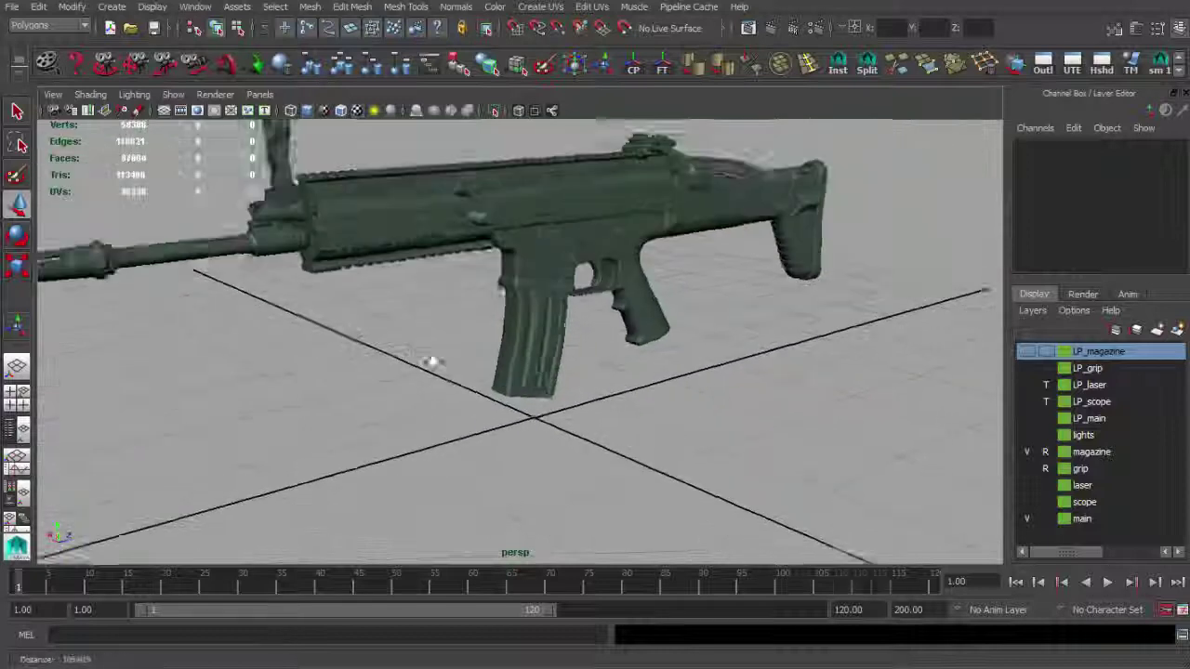
click(1027, 452)
Step: Select the rifle's main body to examine its keyed translate channels, and deselect it
alt+drag(717, 370, 655, 410)
click(538, 320)
alt+drag(647, 358, 554, 272)
alt+drag(618, 315, 616, 319)
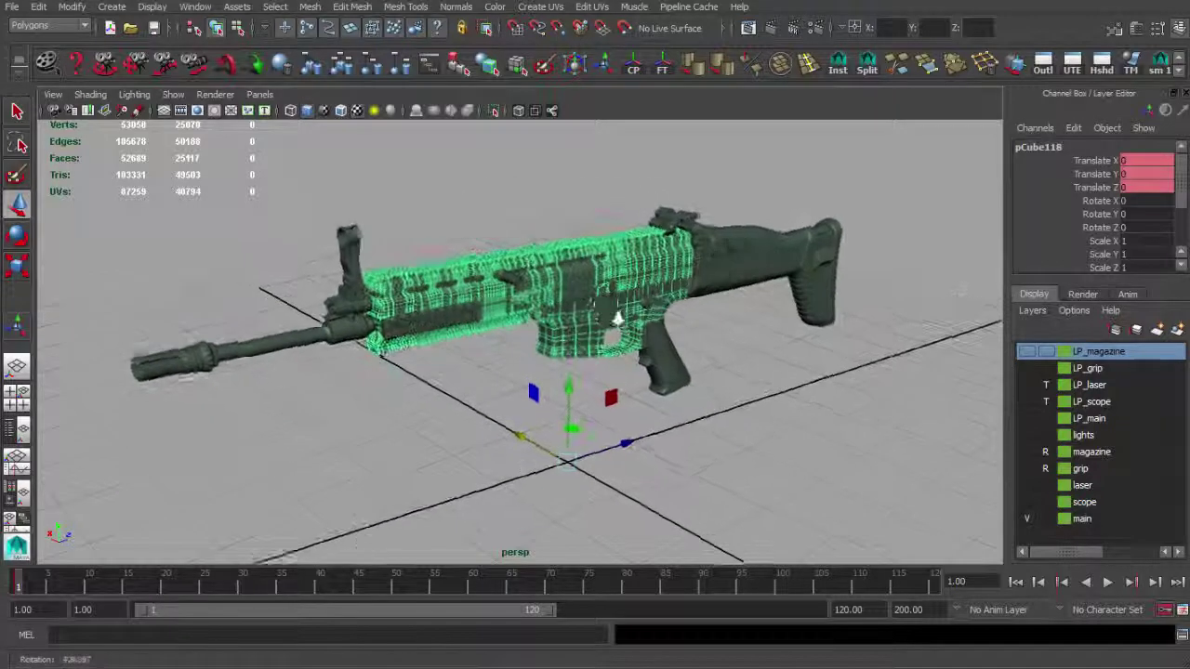
alt+right_drag(616, 319, 731, 325)
alt+middle_drag(732, 324, 750, 319)
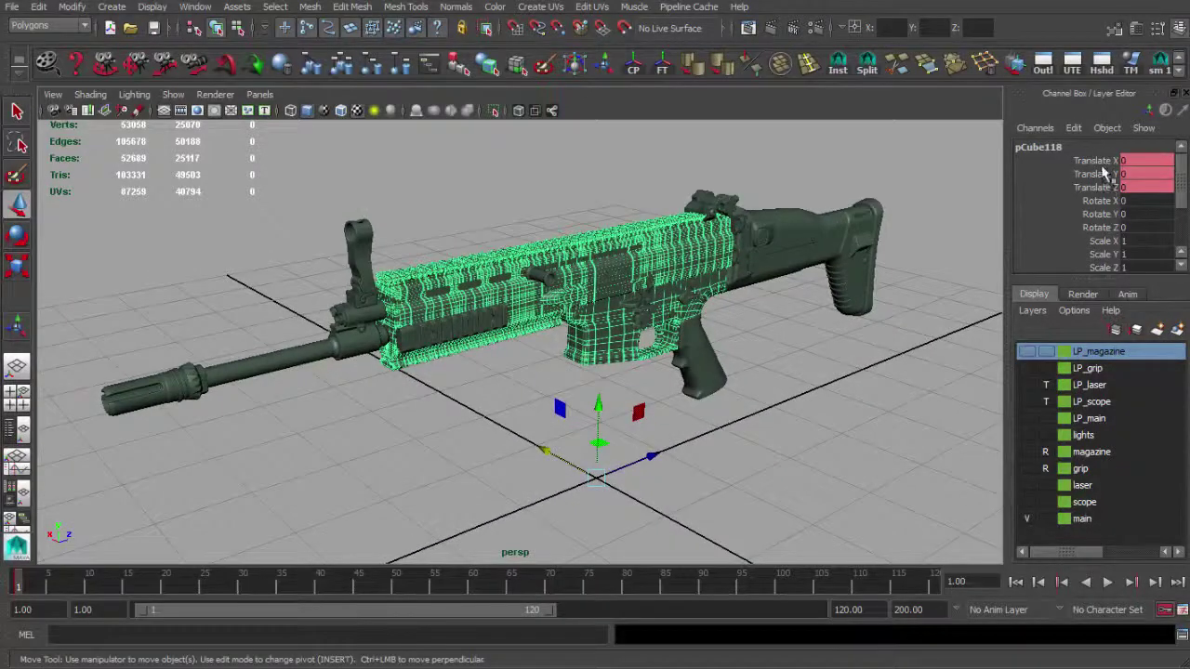
mouse_move(1184, 164)
mouse_down()
mouse_move(1183, 176)
mouse_move(1182, 162)
mouse_up()
alt+drag(675, 414, 813, 393)
click(813, 393)
alt+right_drag(813, 394, 742, 418)
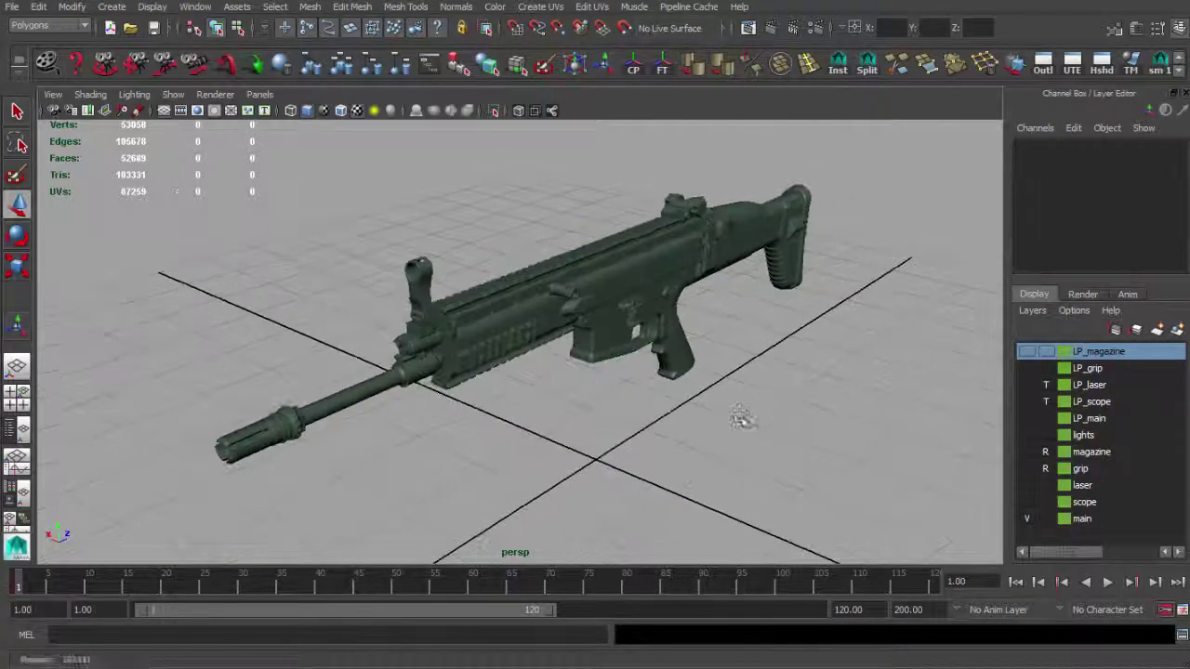
alt+drag(741, 418, 776, 426)
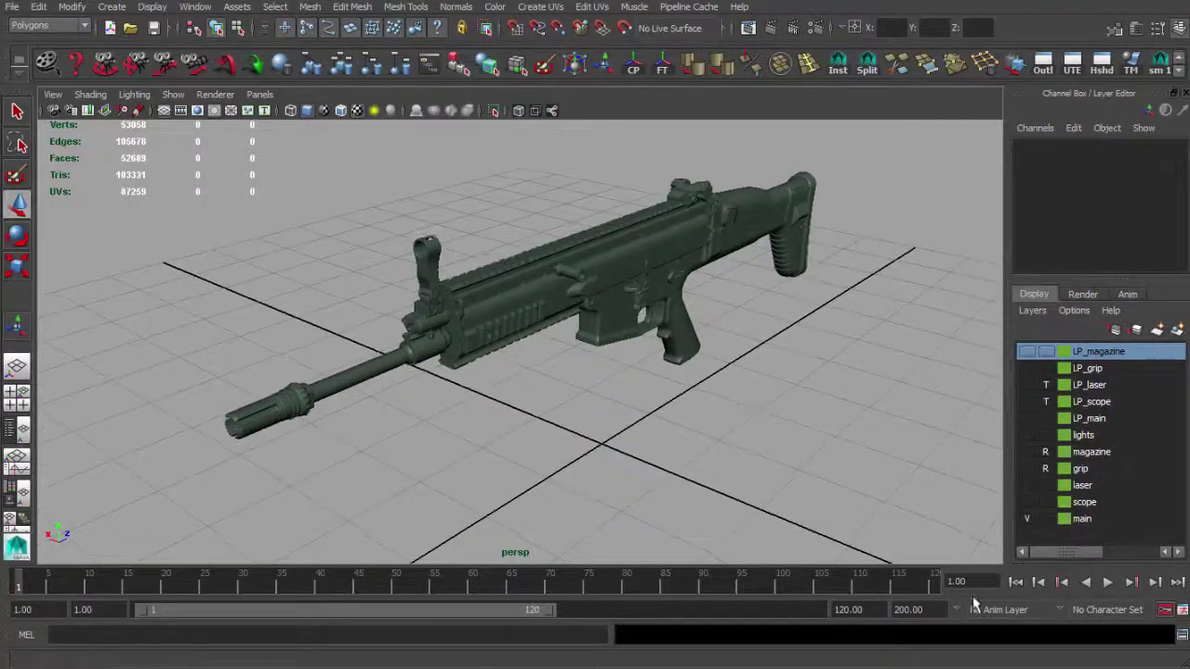
Step: Go to frame 2 and examine the exploded layout of the rifle parts from several angles
click(1154, 584)
alt+right_drag(761, 448, 670, 441)
alt+middle_drag(670, 440, 650, 442)
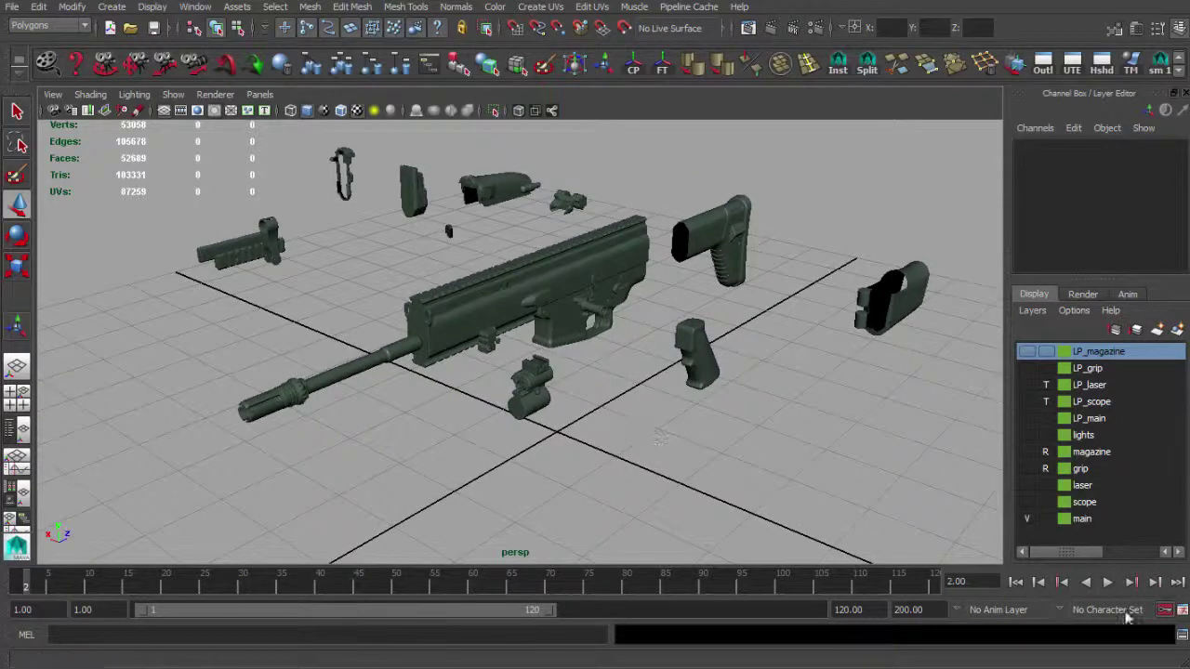
alt+drag(580, 370, 725, 381)
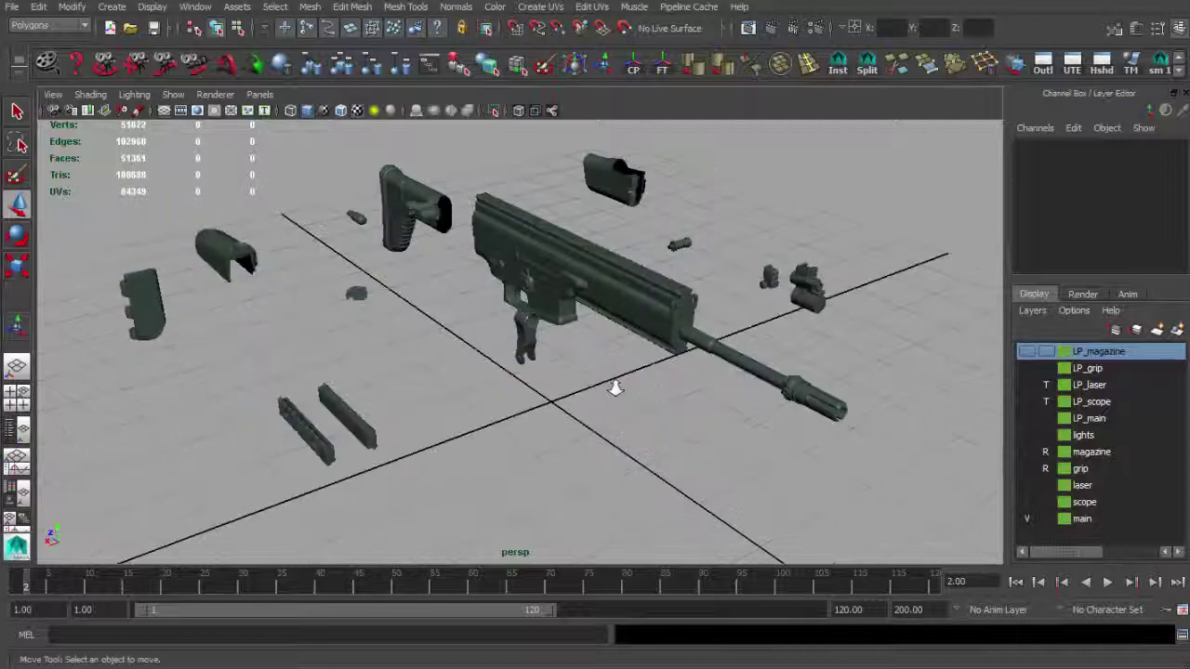
alt+right_drag(613, 387, 595, 388)
alt+drag(595, 388, 678, 382)
alt+right_drag(678, 382, 659, 382)
alt+drag(658, 381, 475, 373)
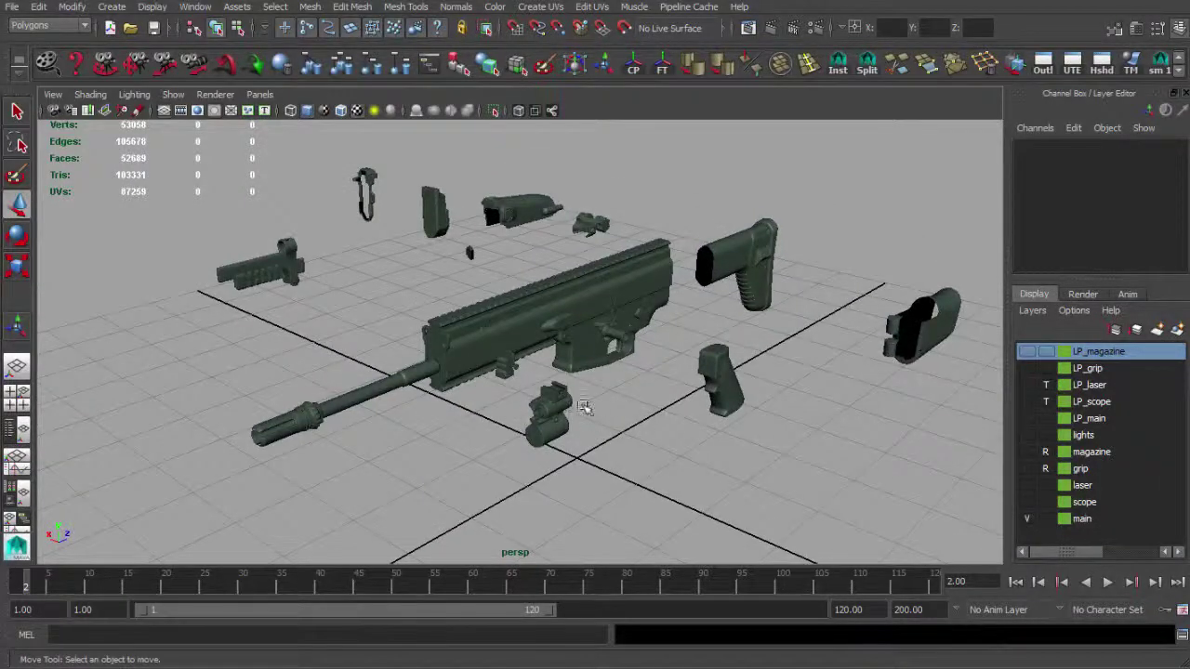
mouse_move(584, 407)
alt+mouse_down()
mouse_move(730, 409)
mouse_move(588, 398)
alt+mouse_up()
alt+right_drag(588, 398, 597, 400)
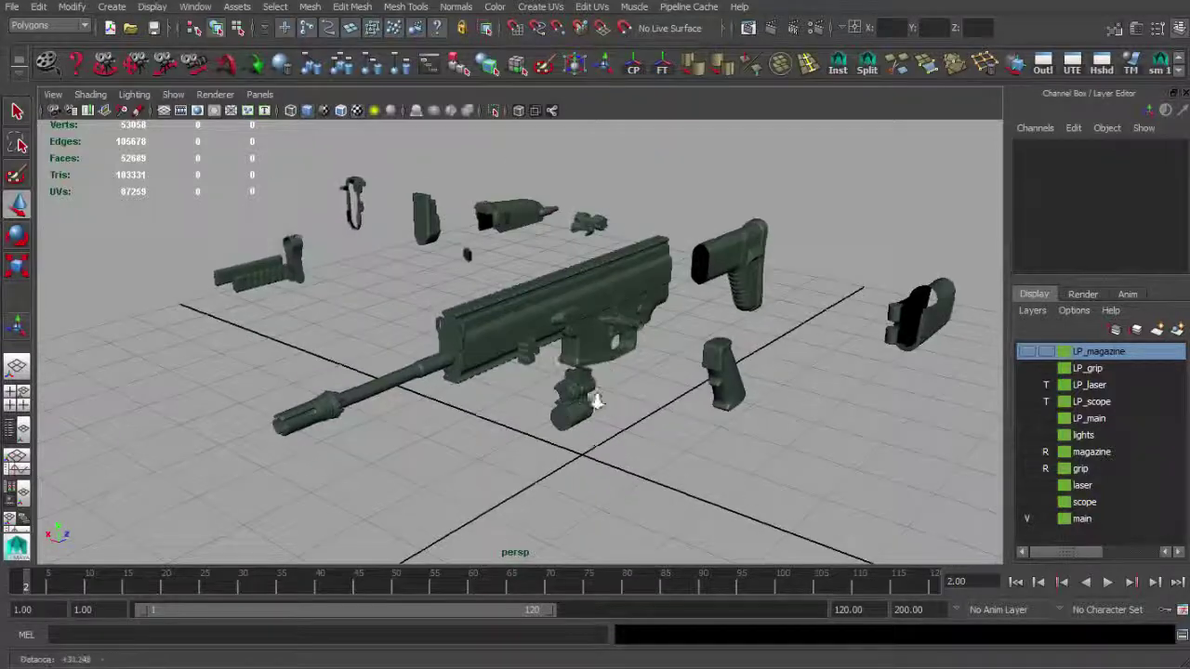
alt+middle_drag(597, 400, 523, 400)
alt+right_drag(524, 400, 587, 410)
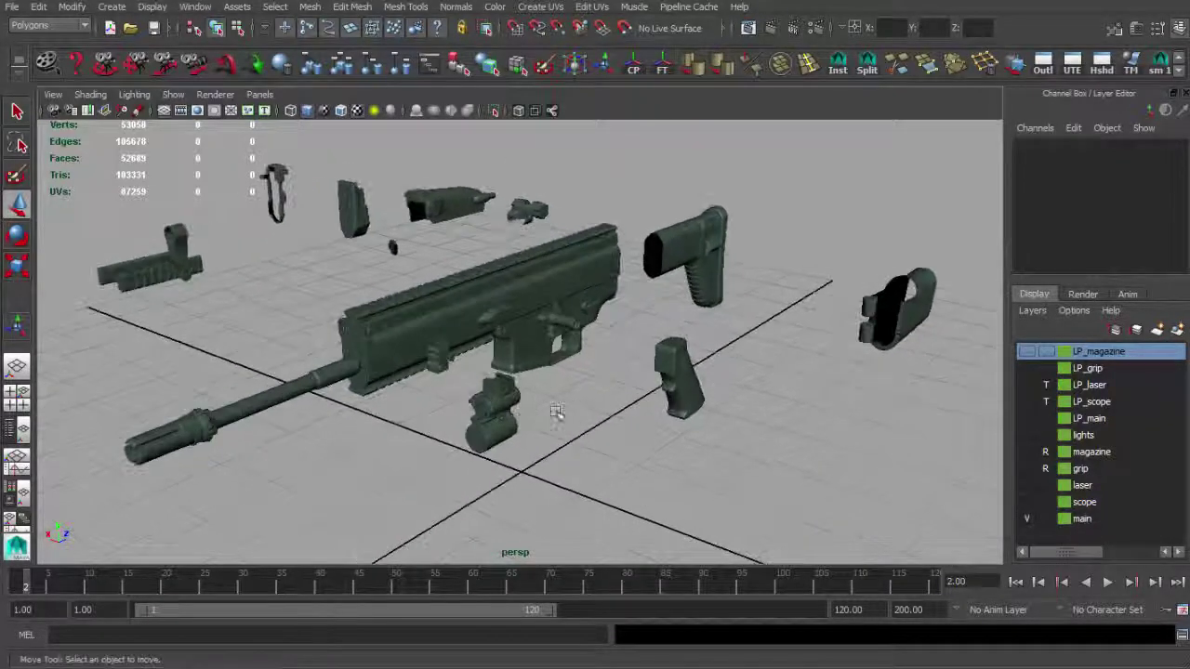
mouse_move(570, 410)
alt+mouse_down()
mouse_move(630, 400)
mouse_move(702, 409)
mouse_move(567, 409)
alt+mouse_up()
alt+right_drag(566, 409, 523, 398)
alt+middle_drag(523, 398, 536, 397)
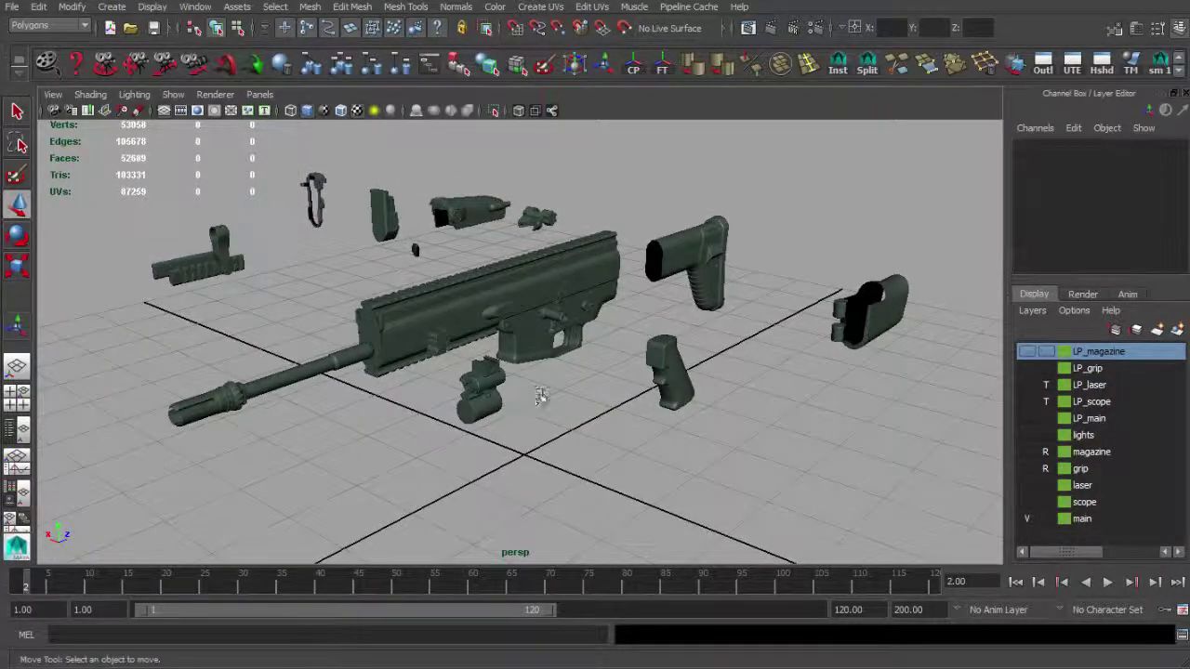
mouse_move(541, 396)
alt+mouse_down()
mouse_move(585, 406)
mouse_move(550, 394)
mouse_move(685, 393)
mouse_move(545, 393)
mouse_move(549, 404)
mouse_move(550, 393)
alt+mouse_up()
alt+right_drag(549, 393, 709, 427)
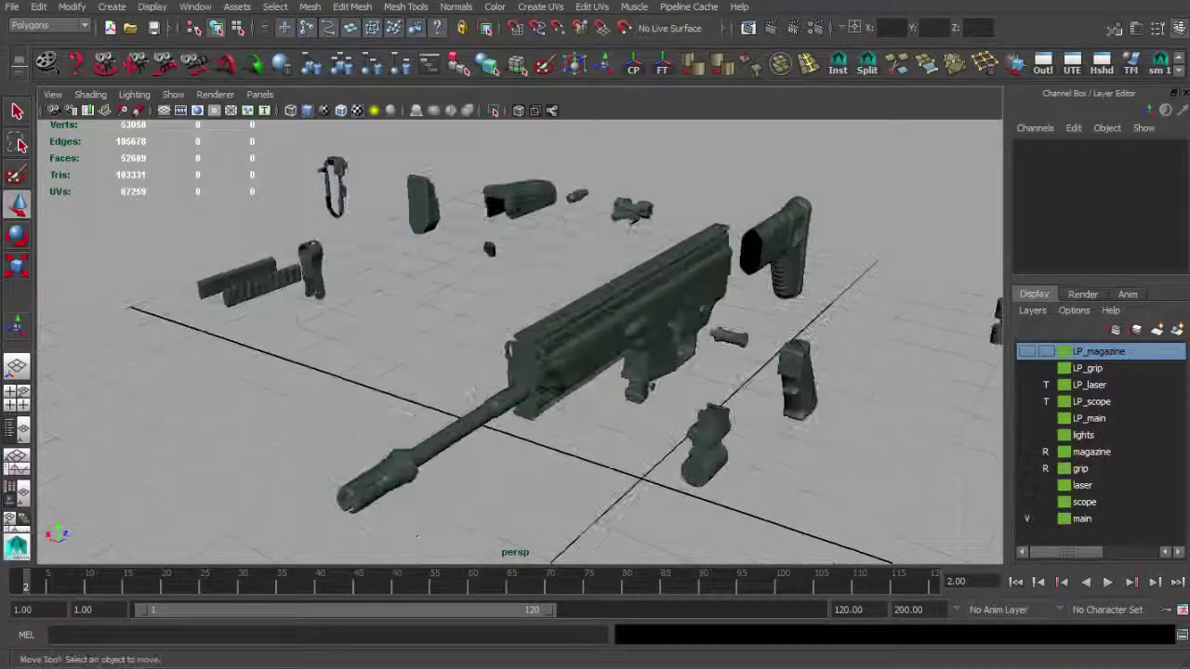
mouse_move(709, 428)
alt+mouse_down()
mouse_move(697, 388)
mouse_move(710, 412)
alt+mouse_up()
alt+drag(545, 318, 569, 374)
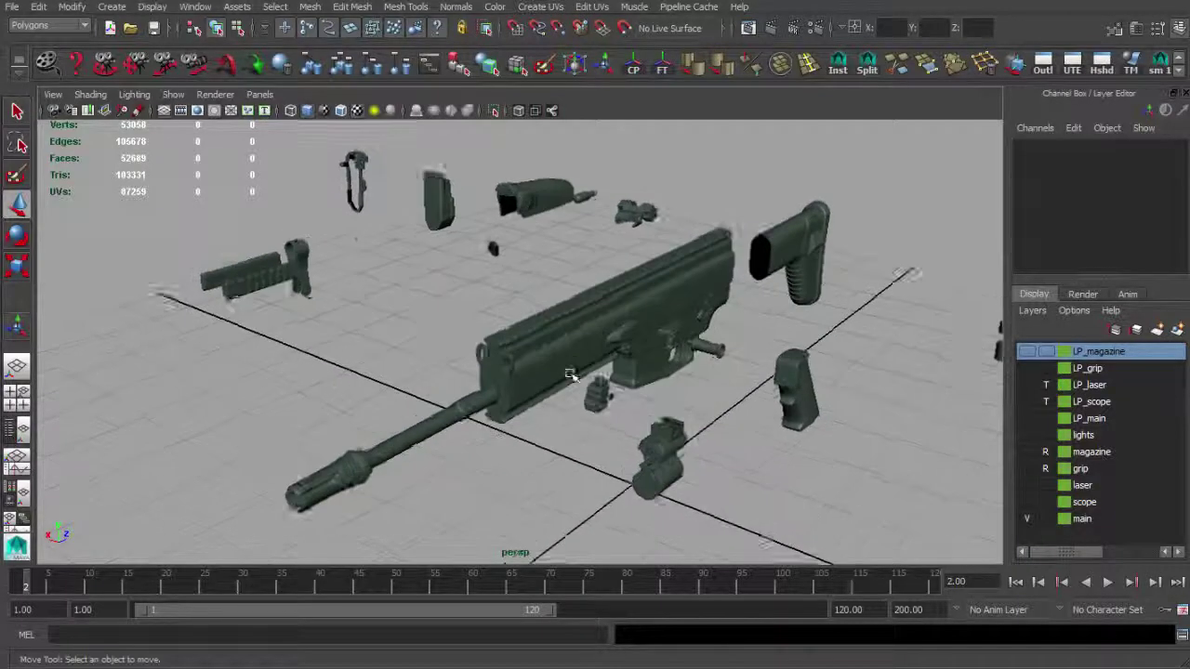
alt+middle_drag(568, 374, 558, 332)
alt+right_drag(558, 332, 527, 346)
Step: Select the barrel at frame 2 to check its translate channels and position, and clear the selection
click(421, 395)
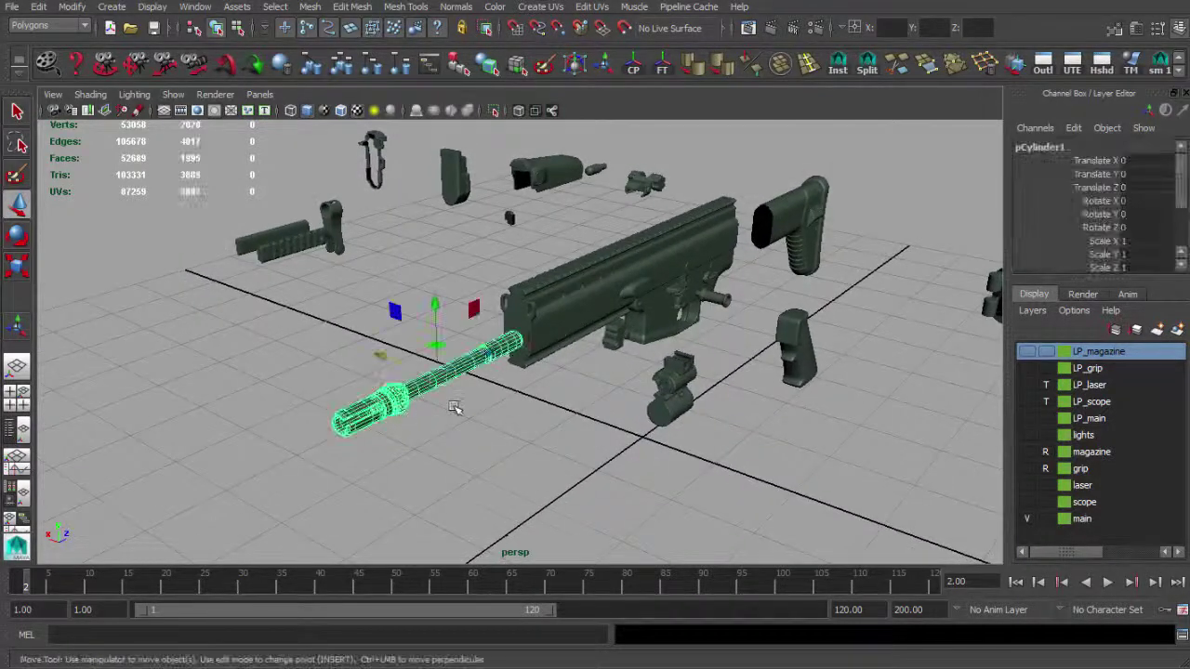
alt+drag(455, 408, 459, 377)
alt+right_drag(459, 377, 526, 377)
alt+drag(527, 378, 551, 376)
click(229, 381)
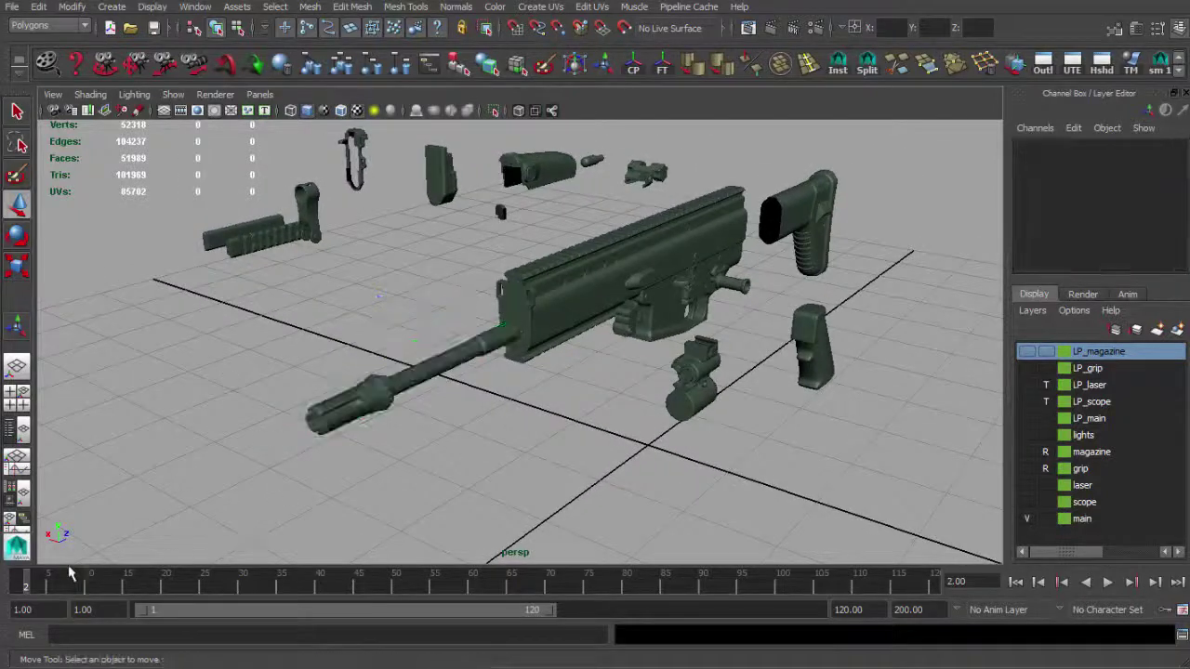
Step: Return to frame 1 and set a key on the barrel's Translate X, Y and Z channels
drag(26, 584, 14, 583)
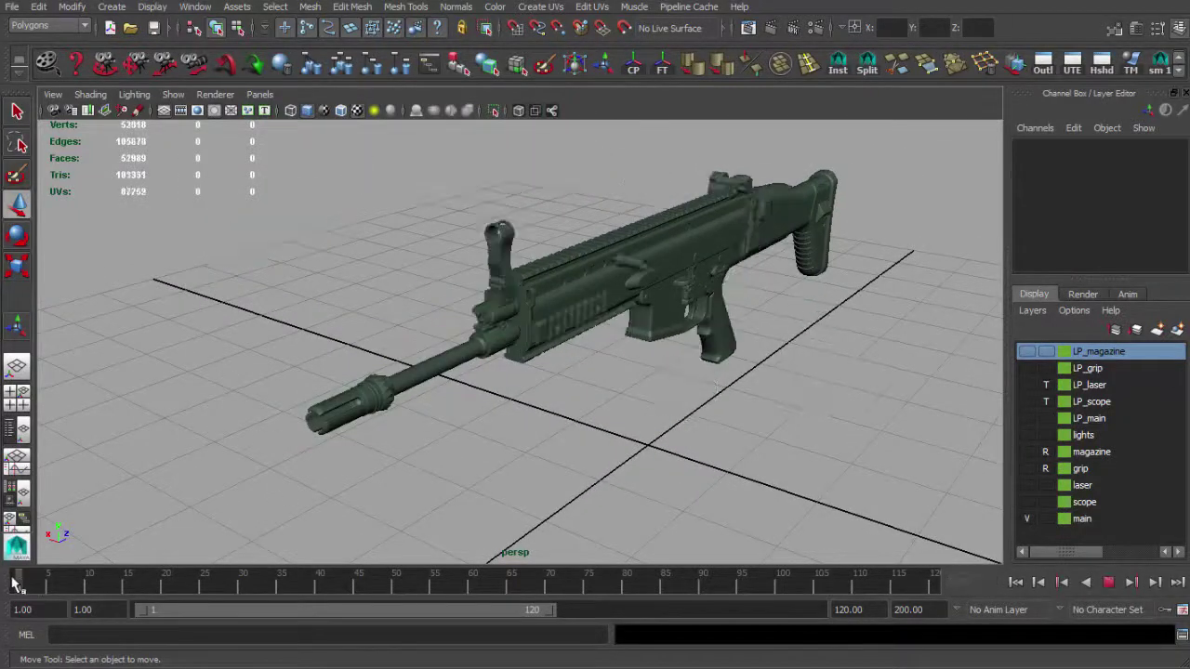
click(363, 391)
alt+right_drag(422, 425, 492, 419)
alt+drag(491, 419, 588, 398)
alt+middle_drag(588, 398, 543, 394)
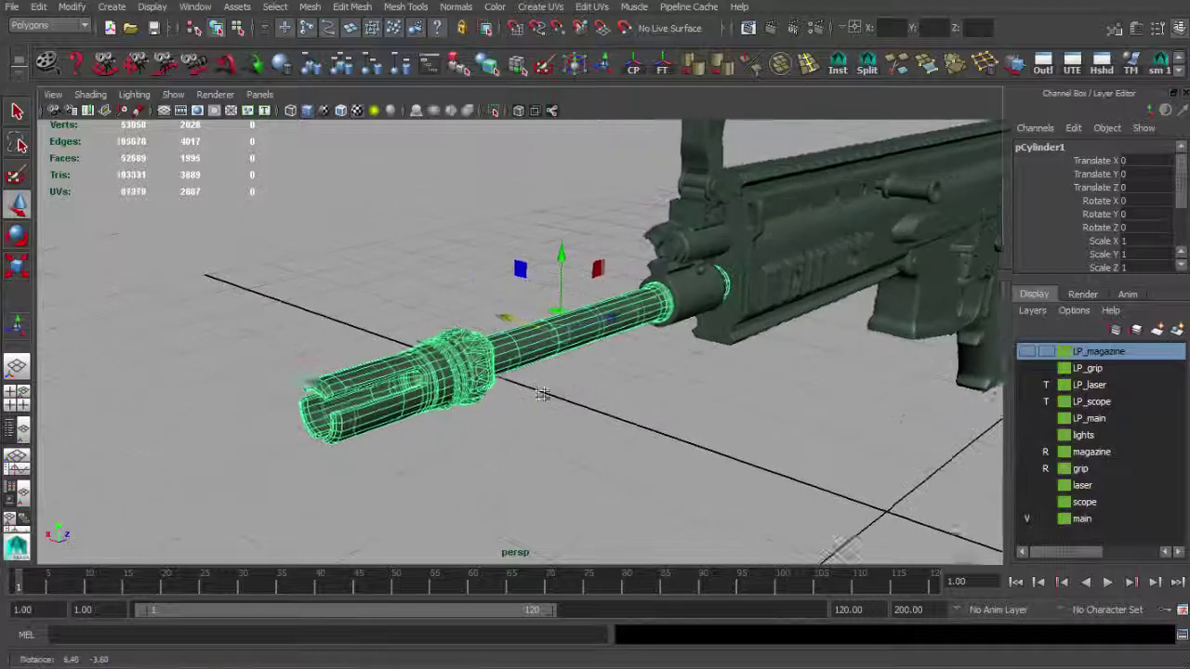
drag(1102, 161, 1102, 187)
right_click(1108, 189)
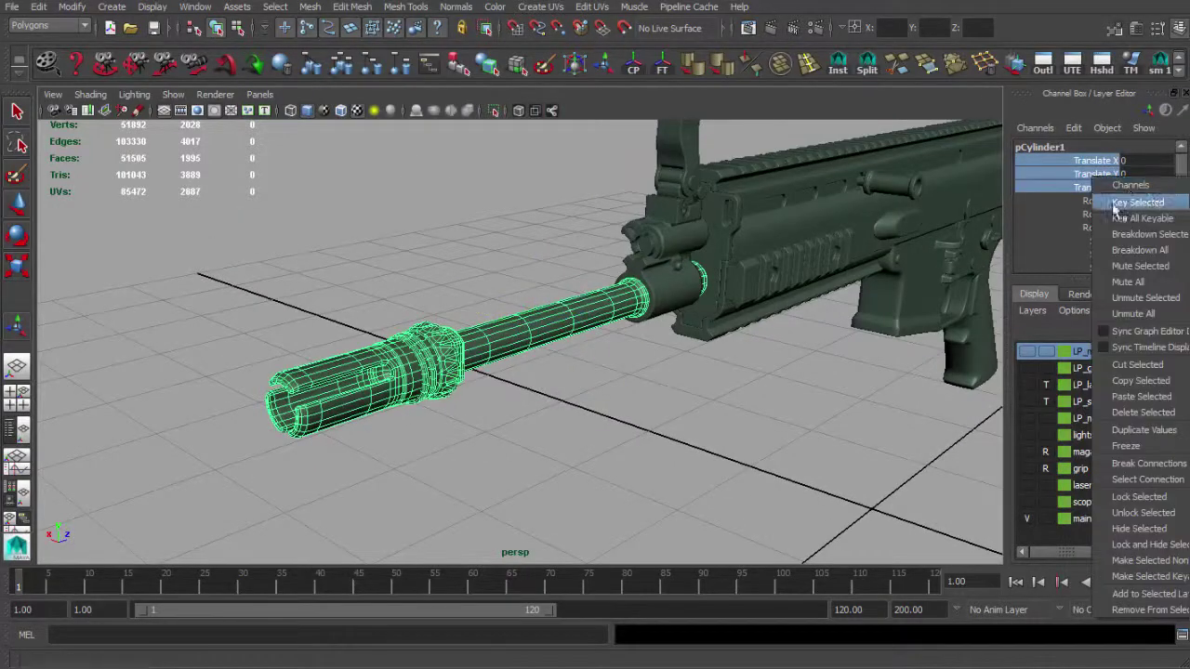
click(1158, 207)
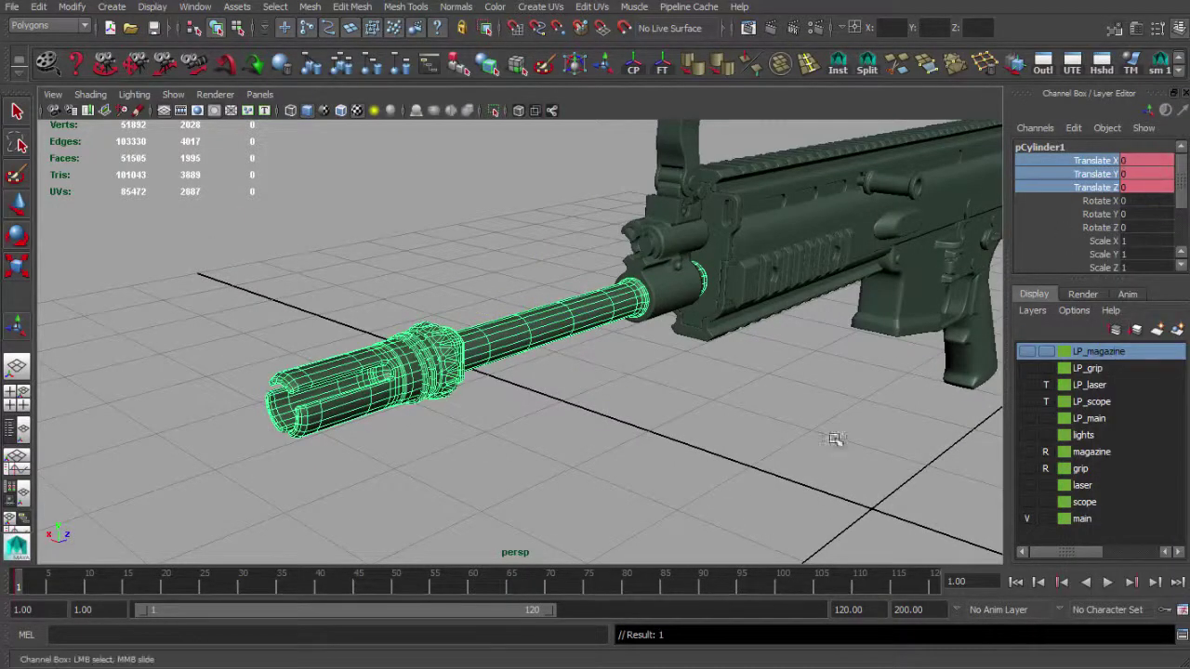
Step: Turn on auto keyframe and advance to frame 2 with the barrel still selected
alt+drag(613, 376, 600, 372)
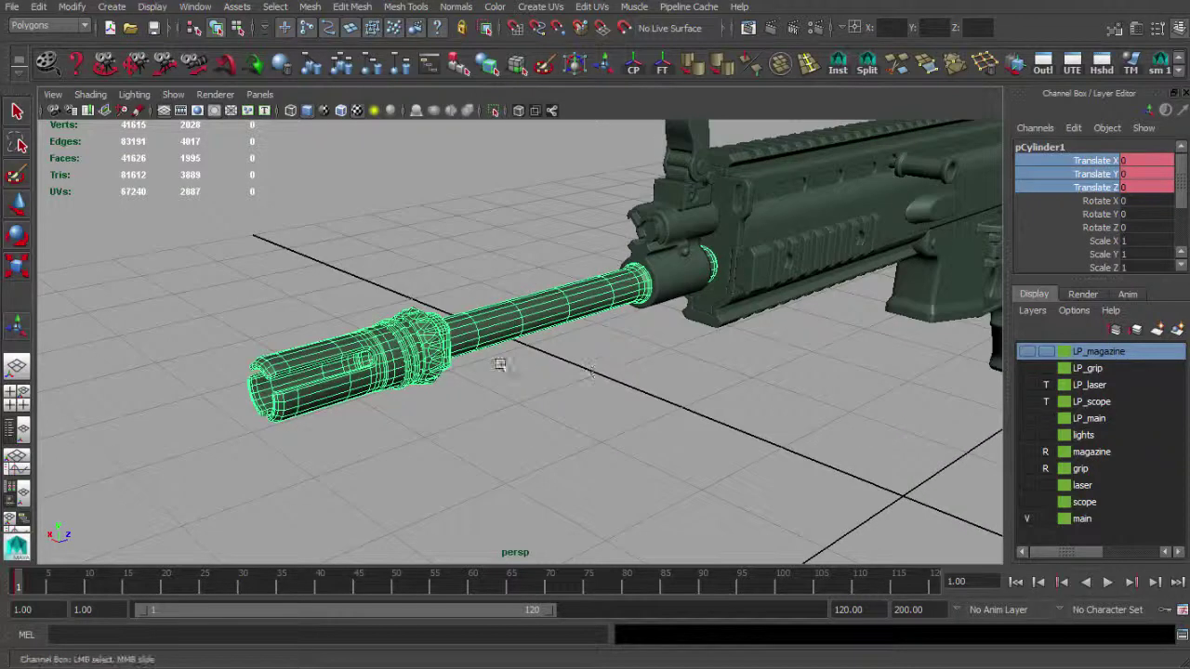
alt+right_drag(691, 347, 619, 340)
alt+middle_drag(619, 341, 554, 394)
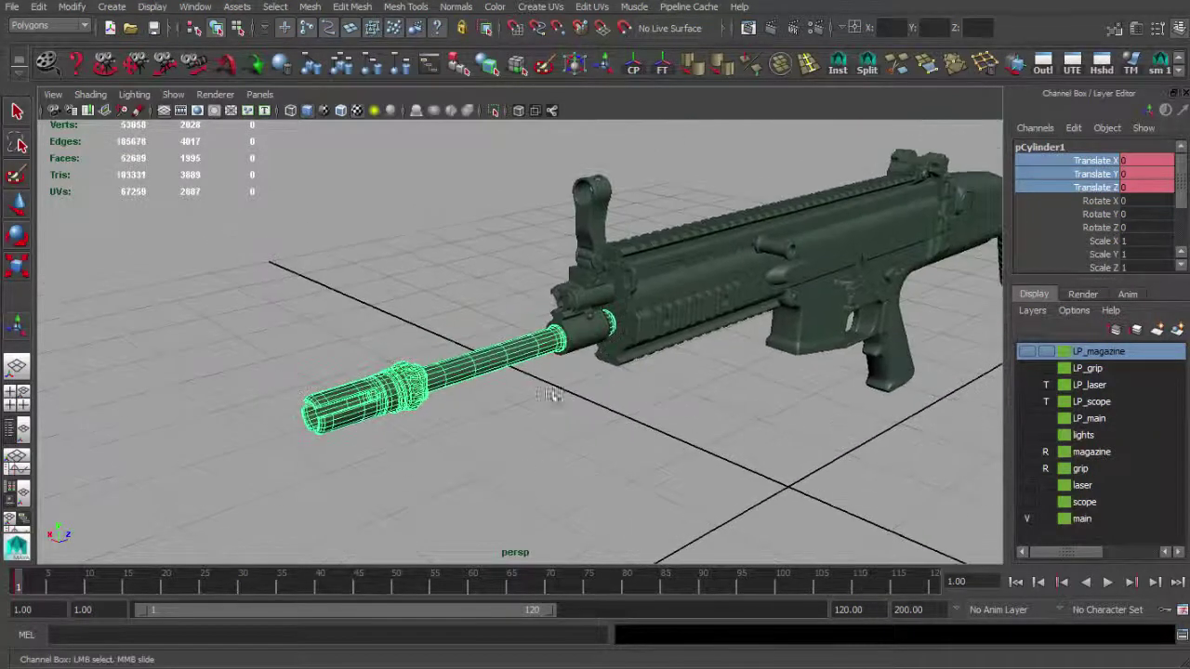
alt+right_drag(587, 449, 512, 401)
alt+drag(513, 401, 560, 409)
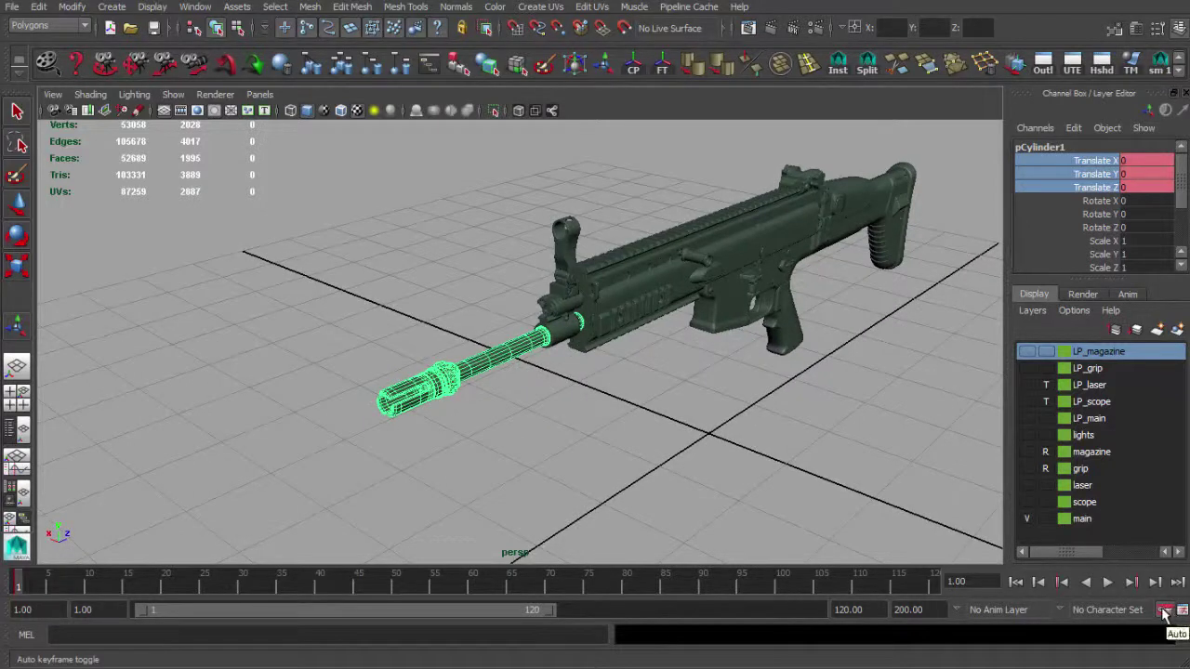
alt+middle_drag(646, 357, 584, 385)
alt+drag(585, 385, 571, 354)
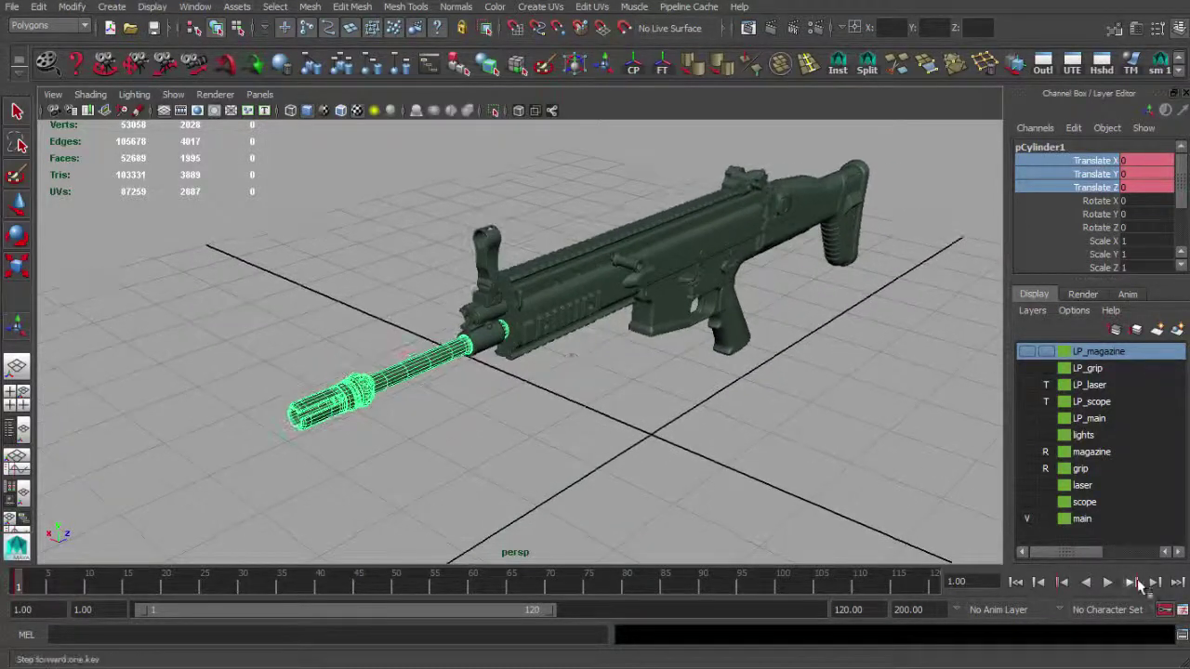
click(1155, 585)
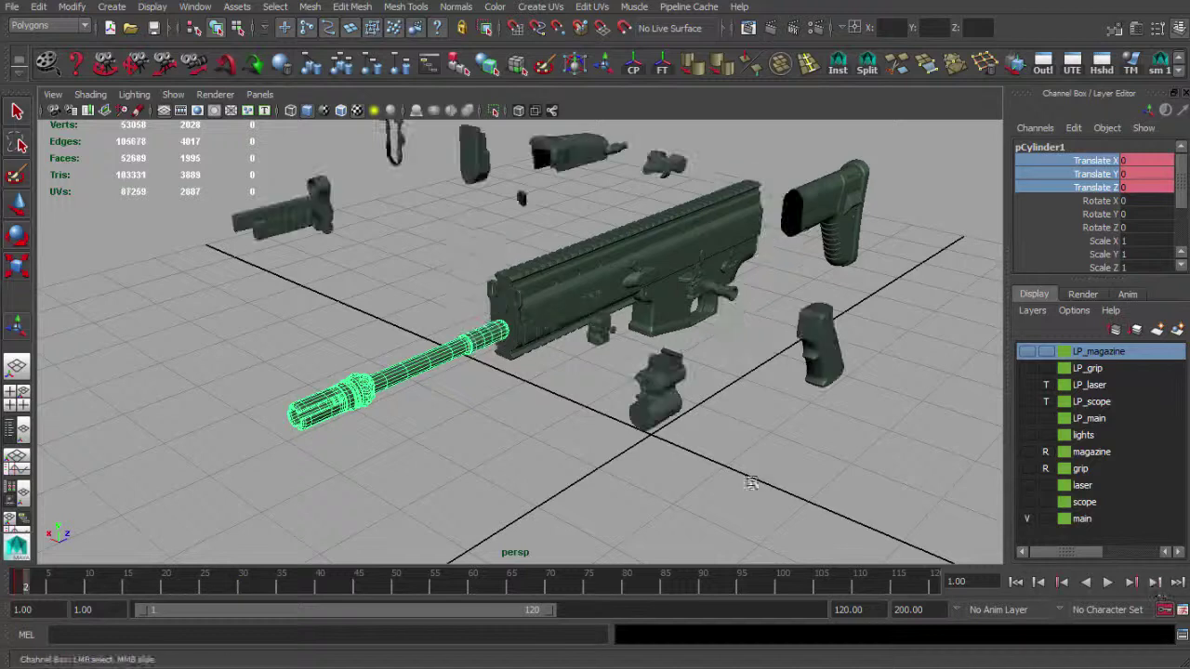
Step: Move the barrel forward away from the main body to Translate X 14.285 at frame 2, and deselect it
alt+drag(476, 323, 569, 403)
key(w)
alt+drag(397, 393, 321, 375)
alt+drag(319, 433, 258, 409)
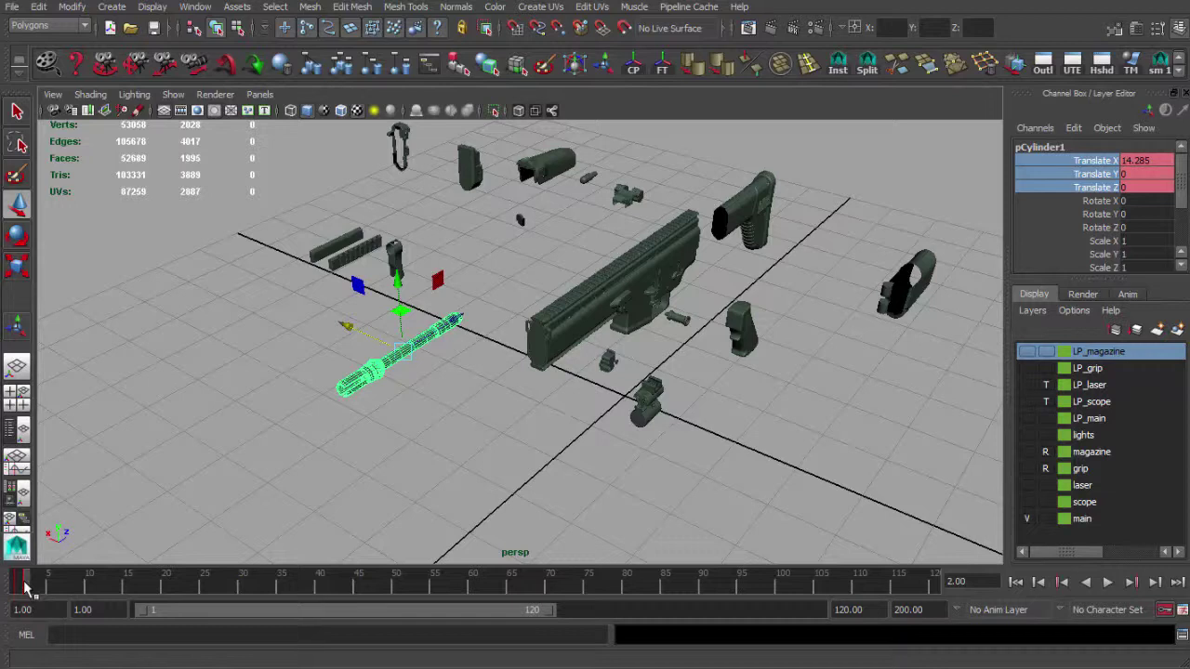
click(276, 418)
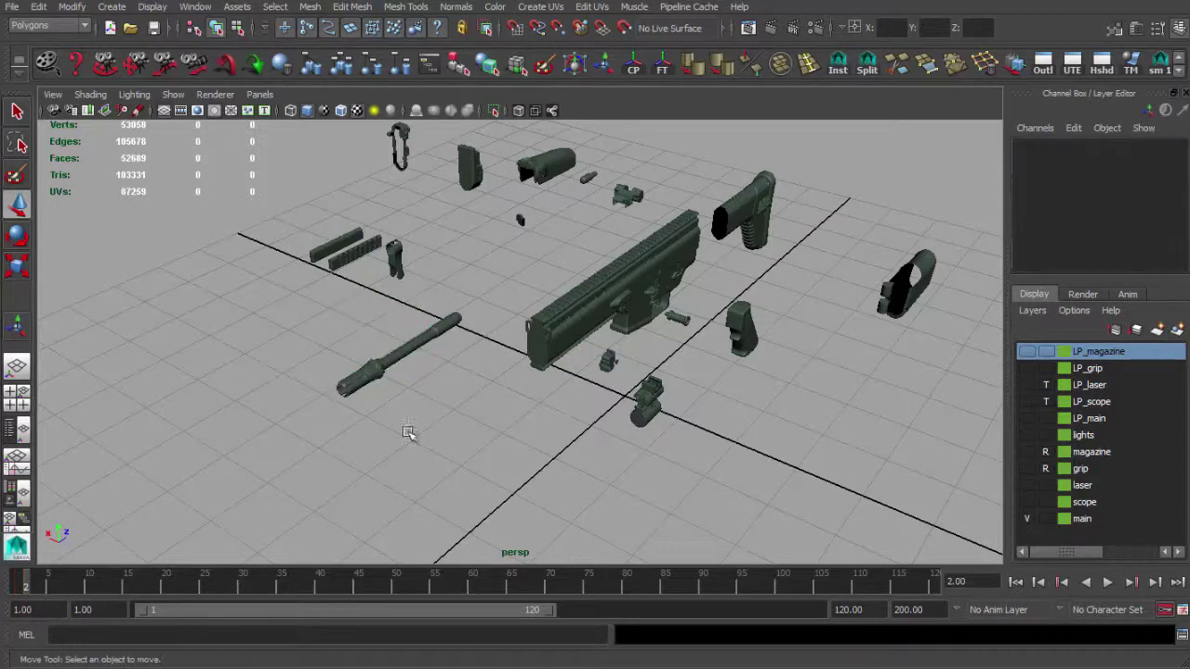
Step: Compare the assembled rifle at frame 1 with the exploded parts at frame 2 from several angles
alt+drag(410, 432, 480, 439)
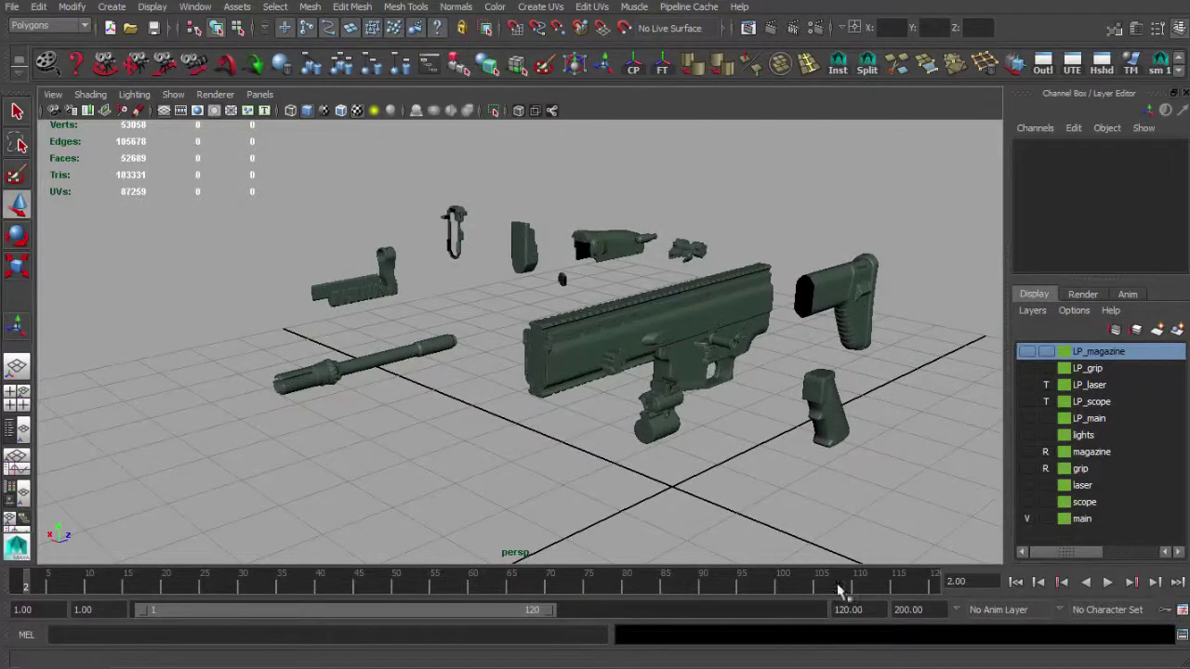
click(16, 591)
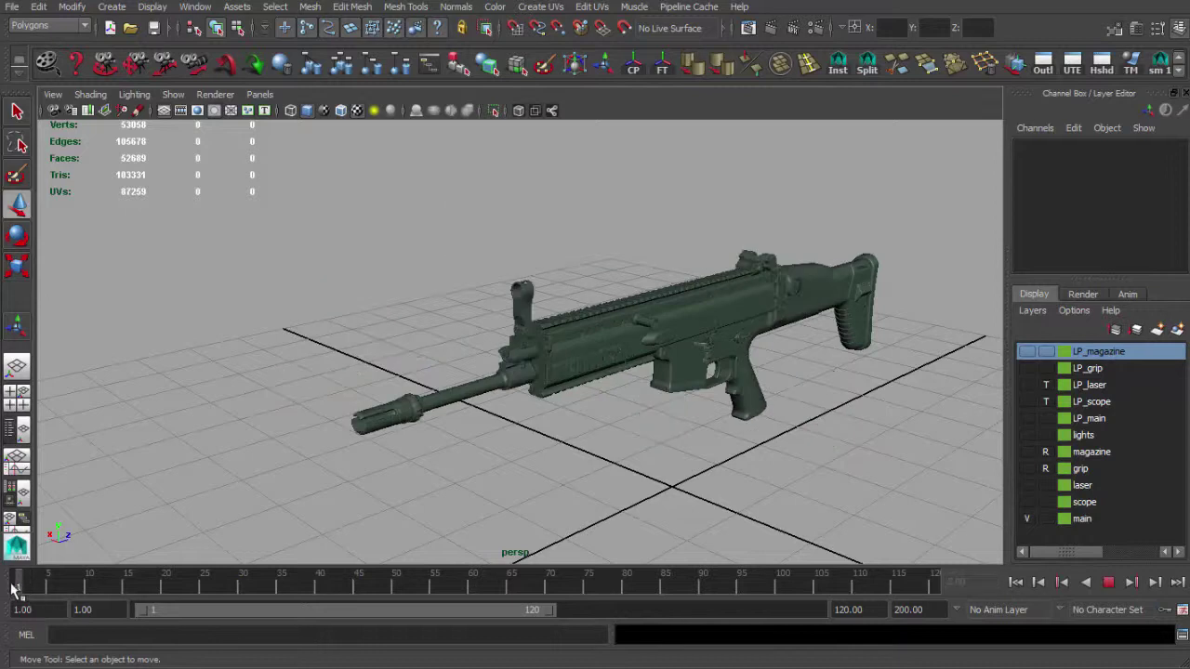
alt+drag(368, 395, 669, 419)
alt+right_drag(669, 419, 465, 380)
alt+drag(465, 380, 371, 454)
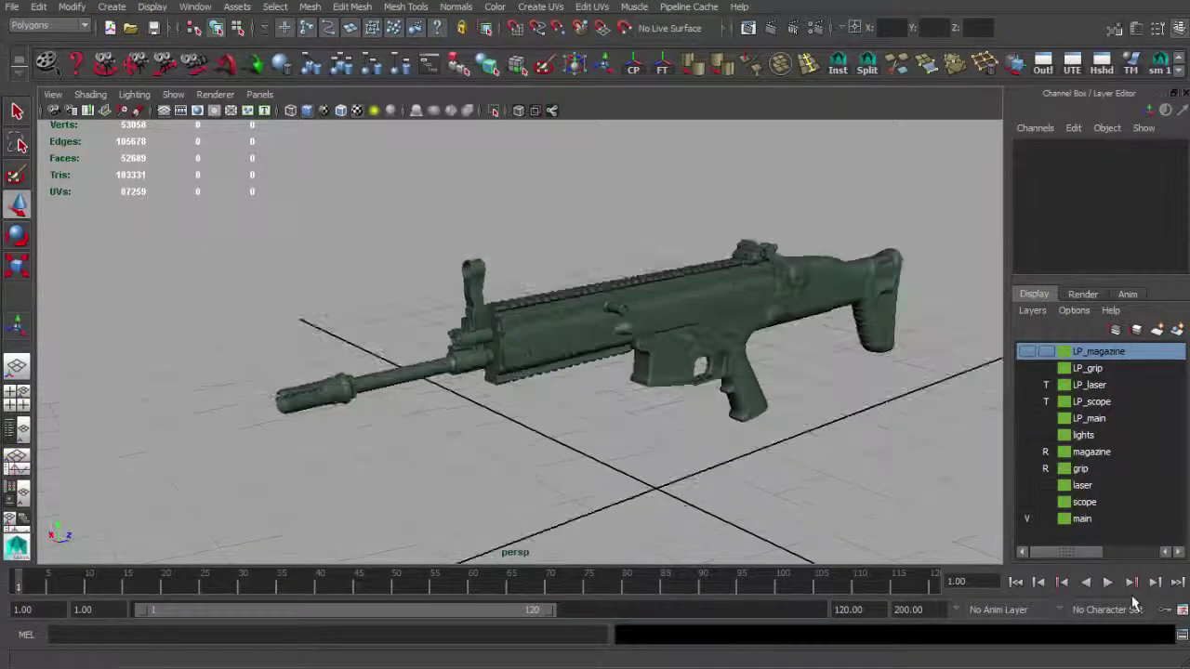
click(1156, 585)
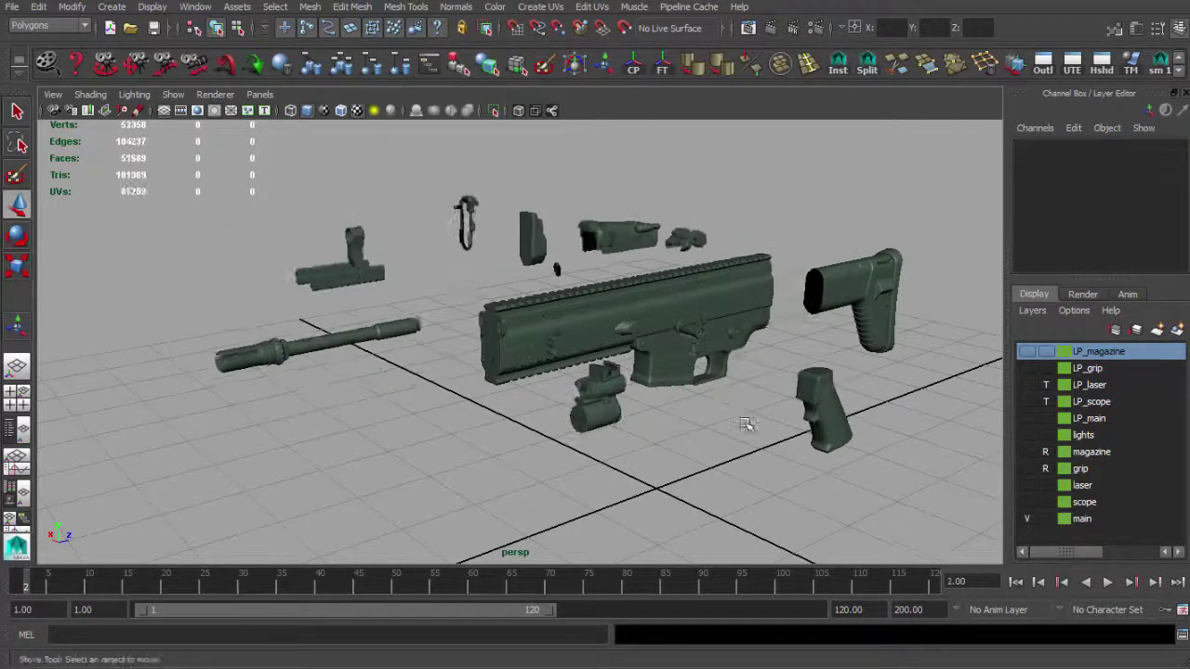
Step: Examine the small controls on the receiver's side around the magazine well and trigger guard
alt+drag(747, 426, 869, 437)
alt+right_drag(870, 438, 675, 396)
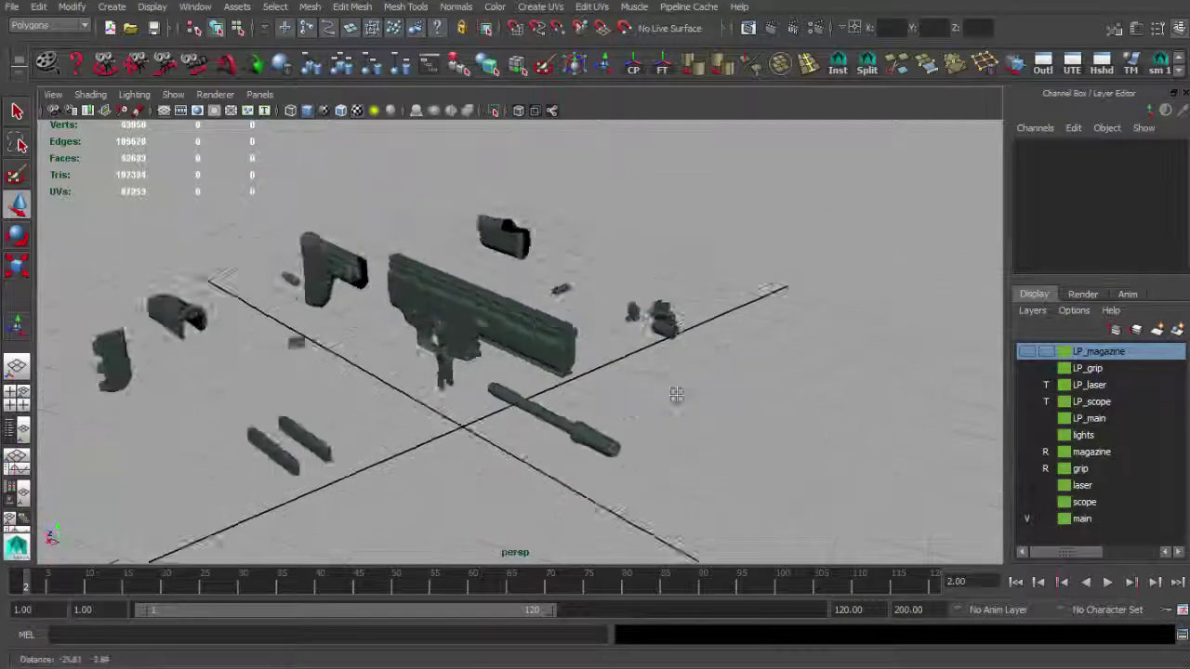
alt+drag(675, 396, 791, 373)
alt+right_drag(791, 374, 828, 418)
alt+middle_drag(828, 419, 701, 363)
alt+right_drag(701, 363, 753, 395)
alt+middle_drag(753, 395, 718, 344)
click(718, 344)
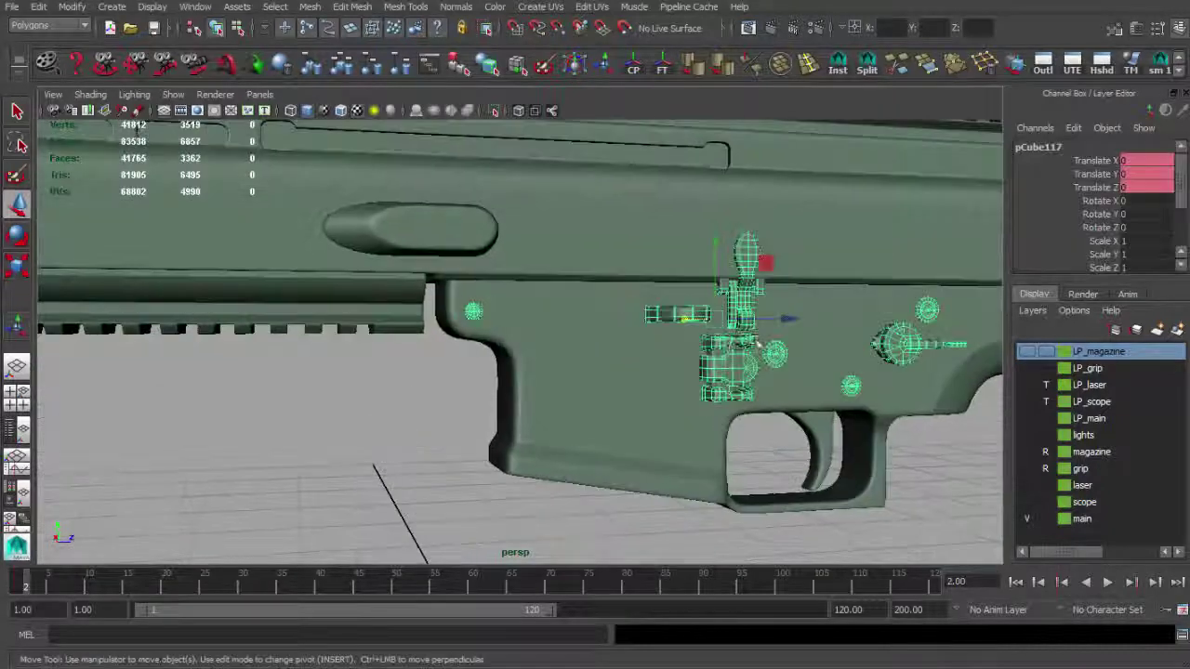
alt+middle_drag(745, 406, 638, 338)
click(570, 436)
alt+drag(493, 342, 633, 306)
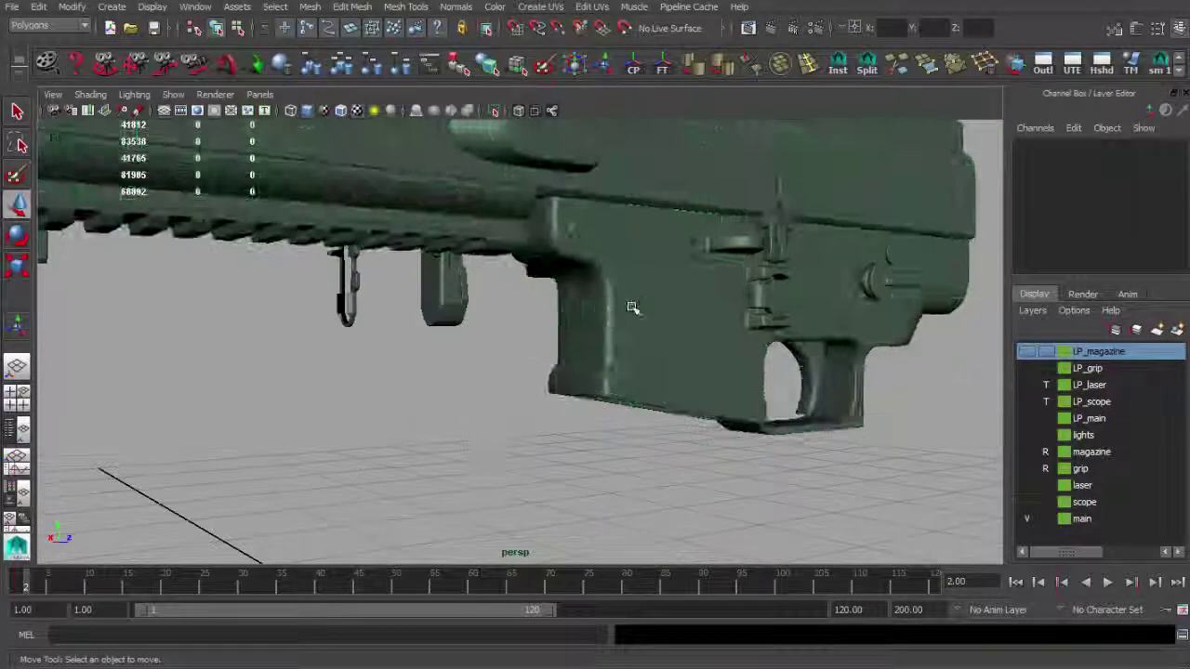
click(632, 306)
click(550, 452)
Step: Examine the magazine well, trigger guard and grip attachment area of the main body from below and from the side
alt+right_drag(672, 430, 627, 387)
alt+drag(627, 387, 781, 399)
alt+middle_drag(636, 423, 717, 372)
alt+drag(716, 372, 497, 361)
click(542, 439)
click(606, 454)
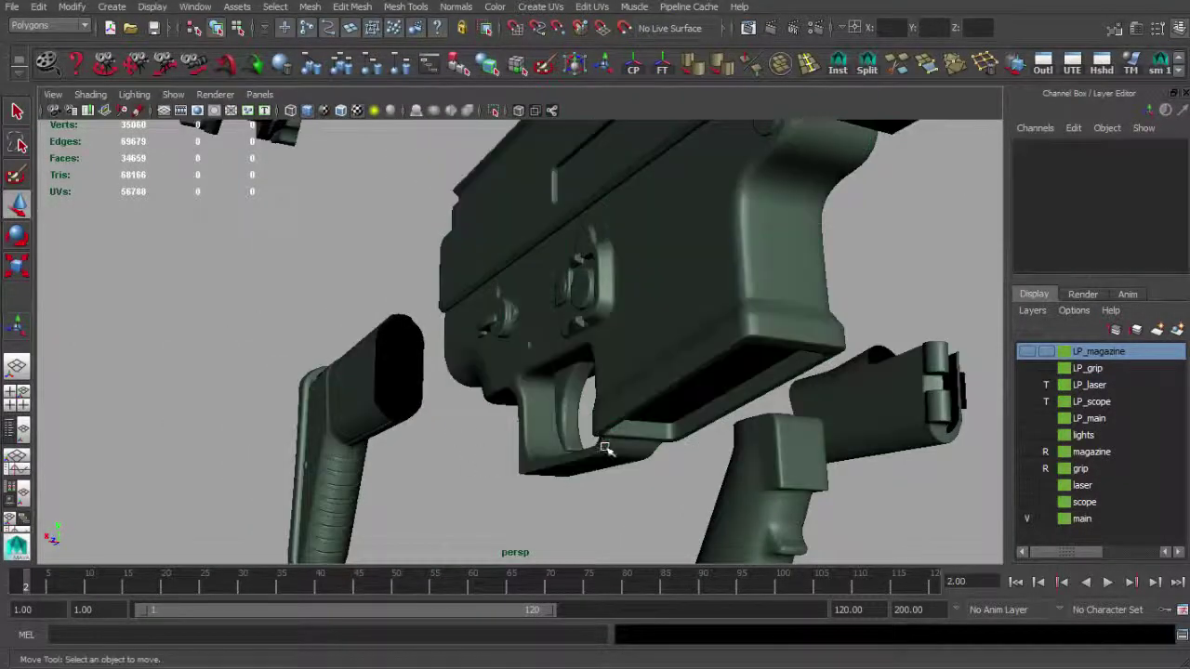
alt+drag(606, 454, 518, 407)
alt+drag(595, 369, 570, 340)
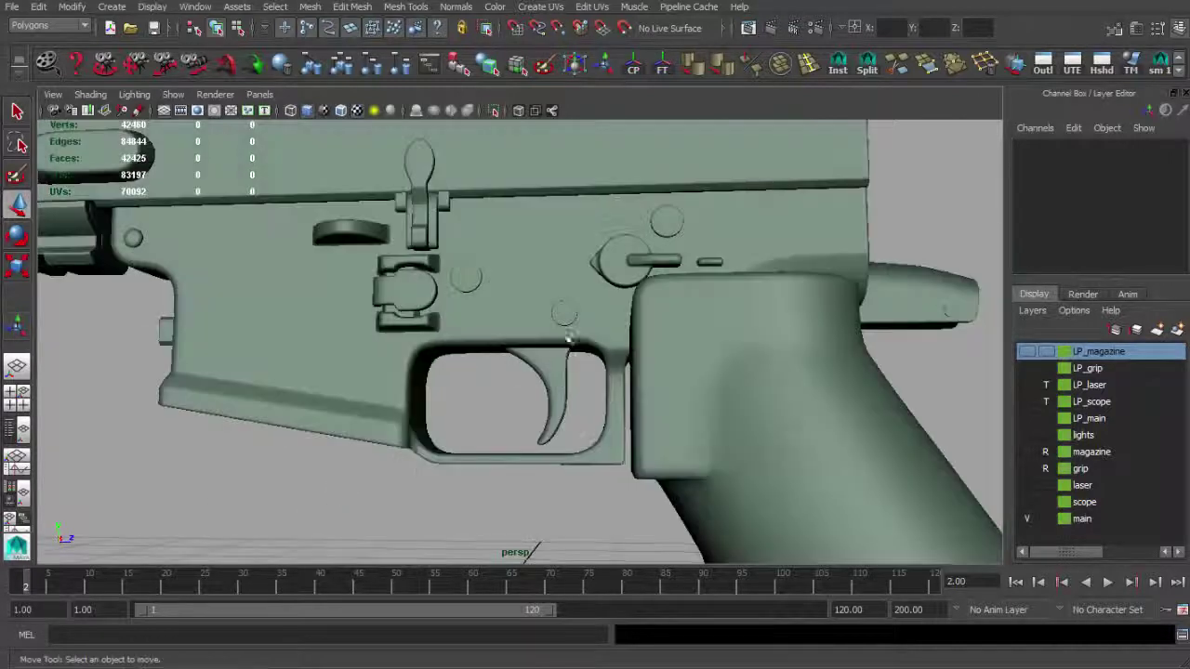
alt+right_drag(595, 358, 506, 342)
alt+drag(507, 342, 626, 369)
alt+right_drag(627, 369, 542, 362)
alt+middle_drag(542, 362, 649, 358)
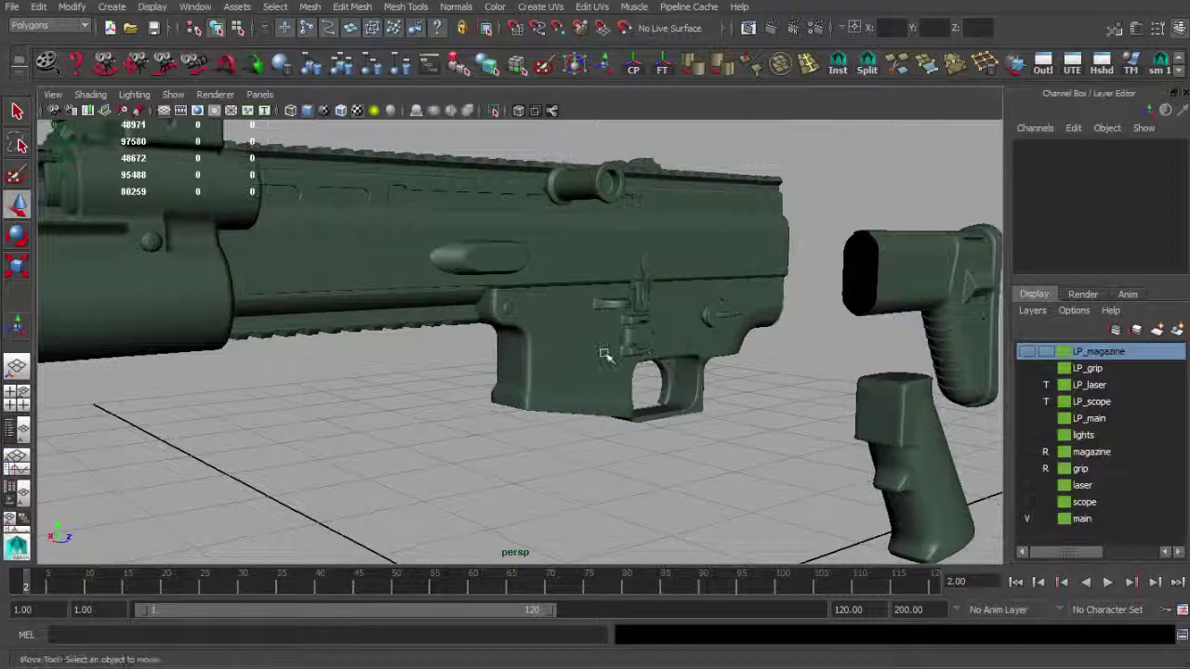
alt+drag(651, 398, 559, 369)
alt+right_drag(560, 368, 688, 361)
alt+drag(688, 360, 728, 378)
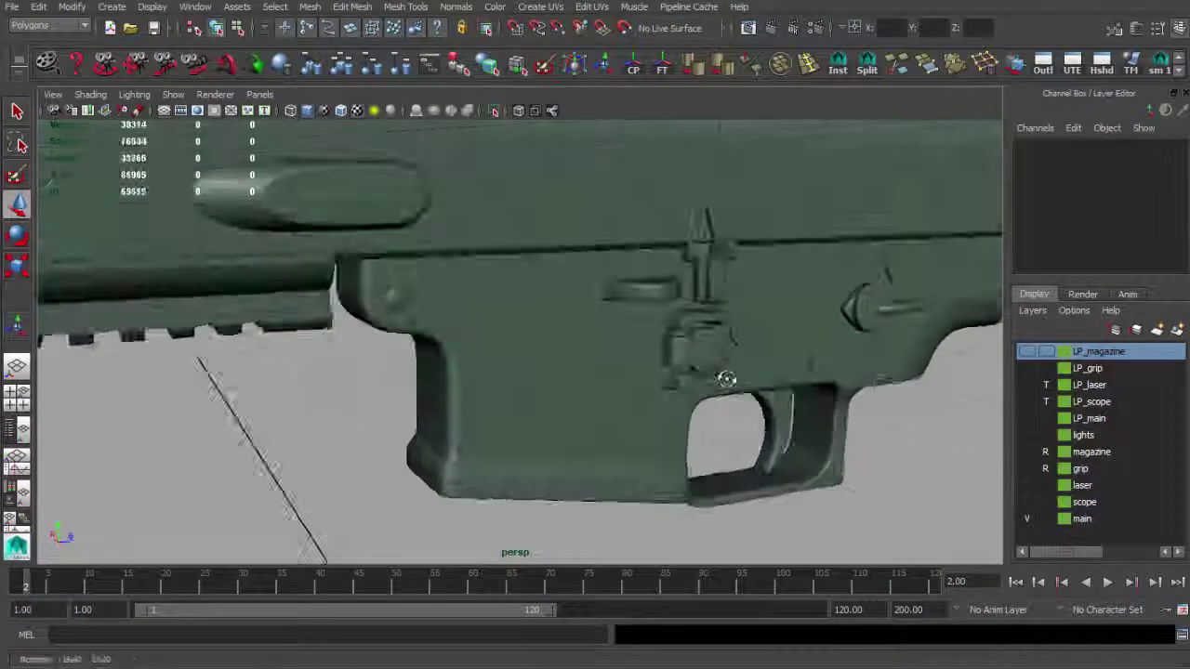
Step: Review the spacing of all exploded high-poly parts from the front, side and rear
alt+right_drag(728, 378, 405, 341)
alt+drag(405, 340, 459, 344)
mouse_move(459, 344)
alt+right_down()
mouse_move(493, 364)
mouse_move(457, 350)
alt+right_up()
alt+drag(457, 351, 453, 305)
alt+drag(387, 357, 410, 299)
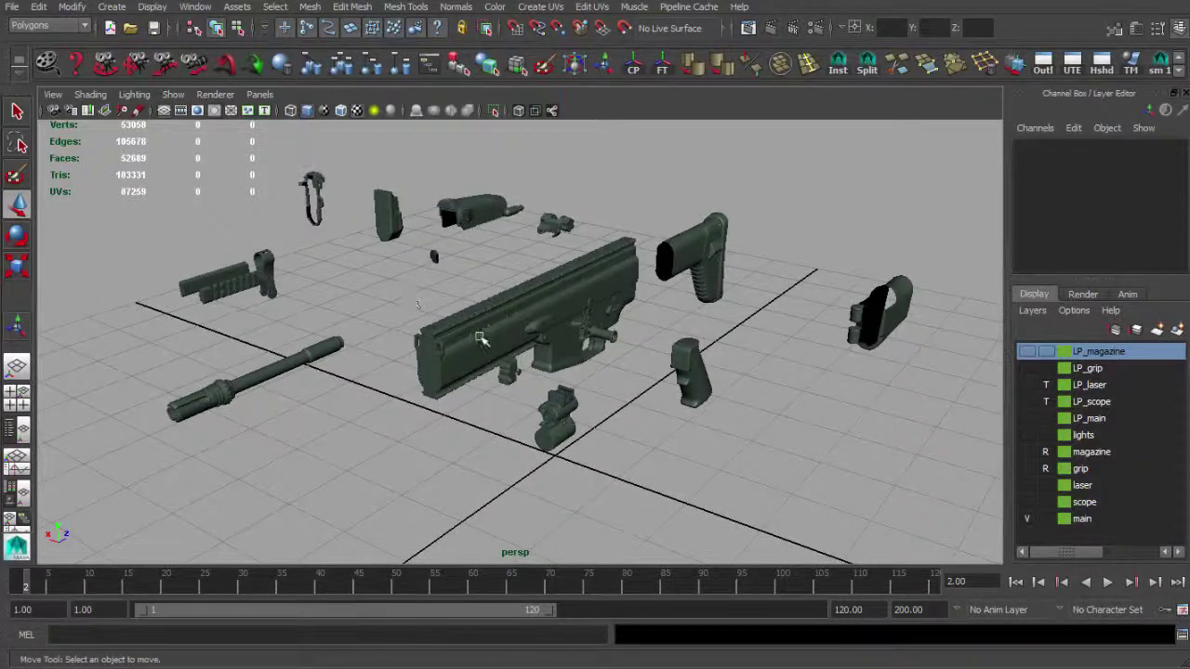
alt+drag(480, 340, 658, 332)
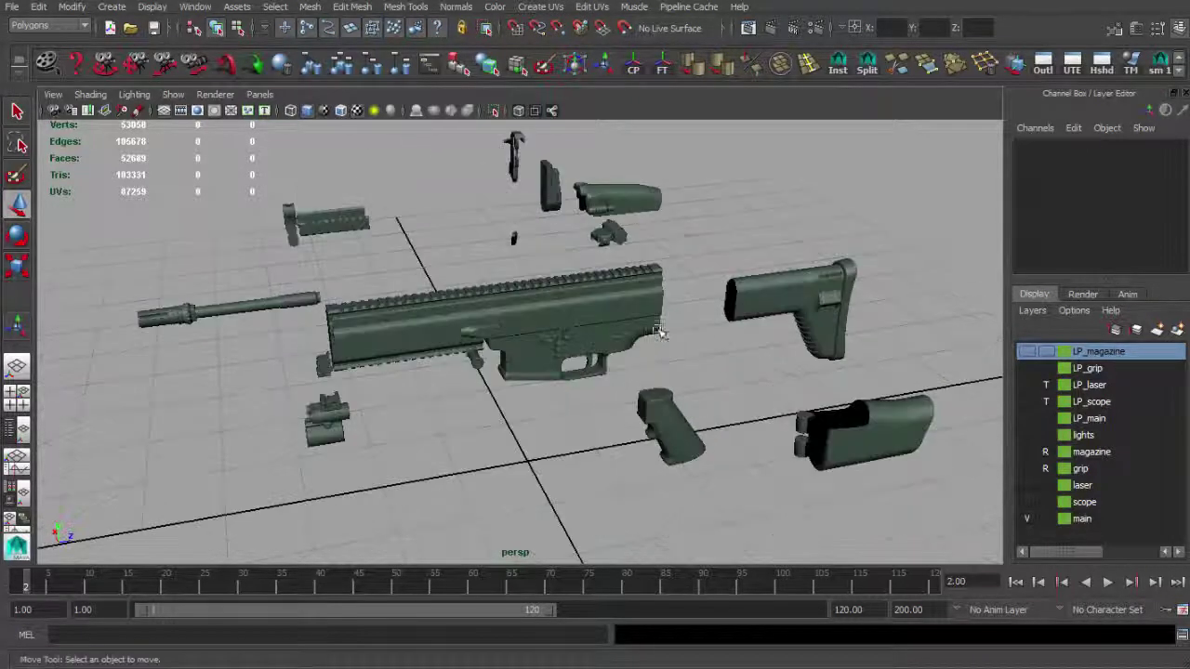
alt+drag(562, 362, 675, 383)
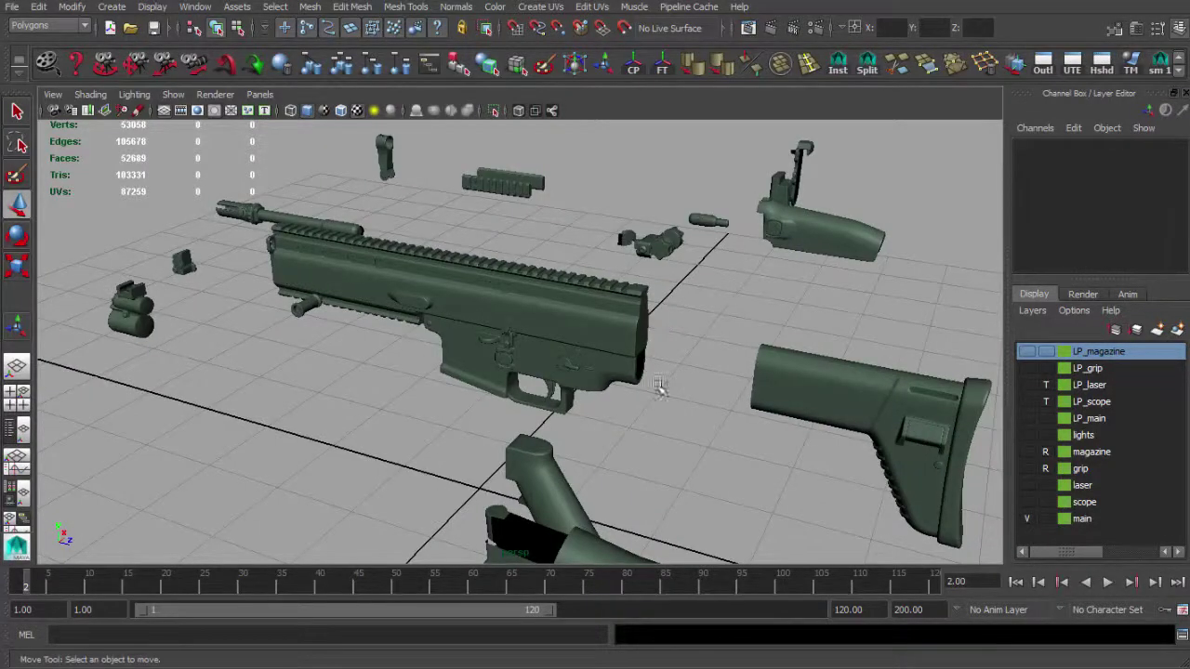
alt+drag(649, 329, 587, 359)
alt+right_drag(587, 359, 511, 351)
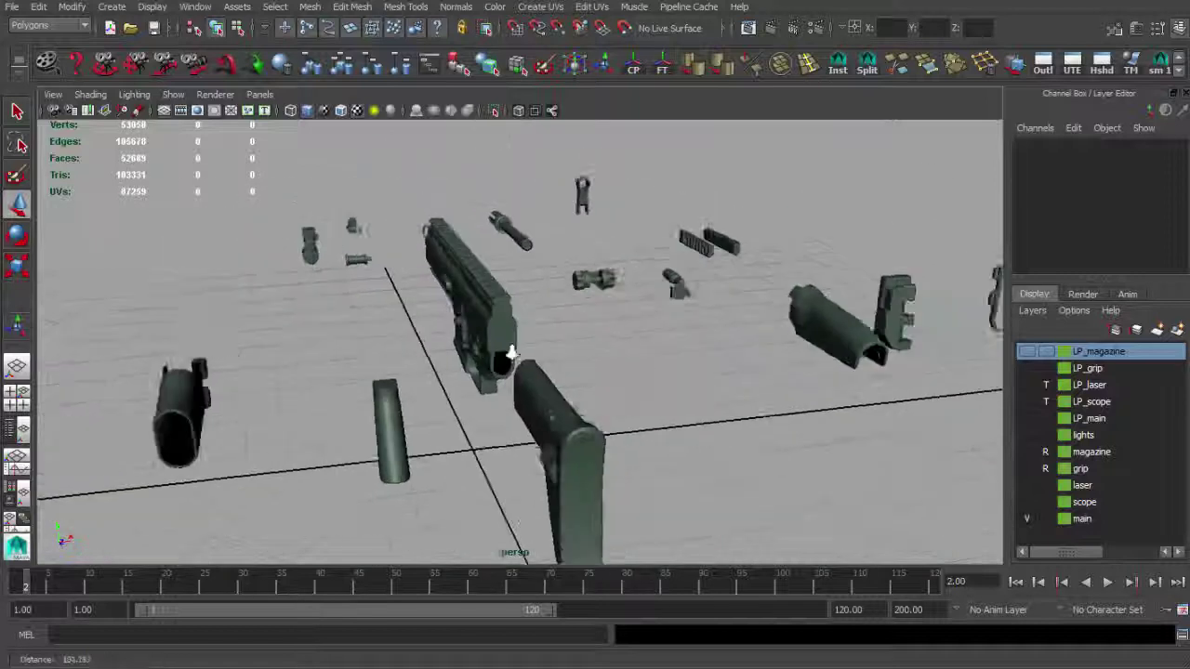
alt+drag(480, 415, 513, 345)
alt+drag(476, 384, 511, 418)
alt+right_drag(512, 418, 533, 403)
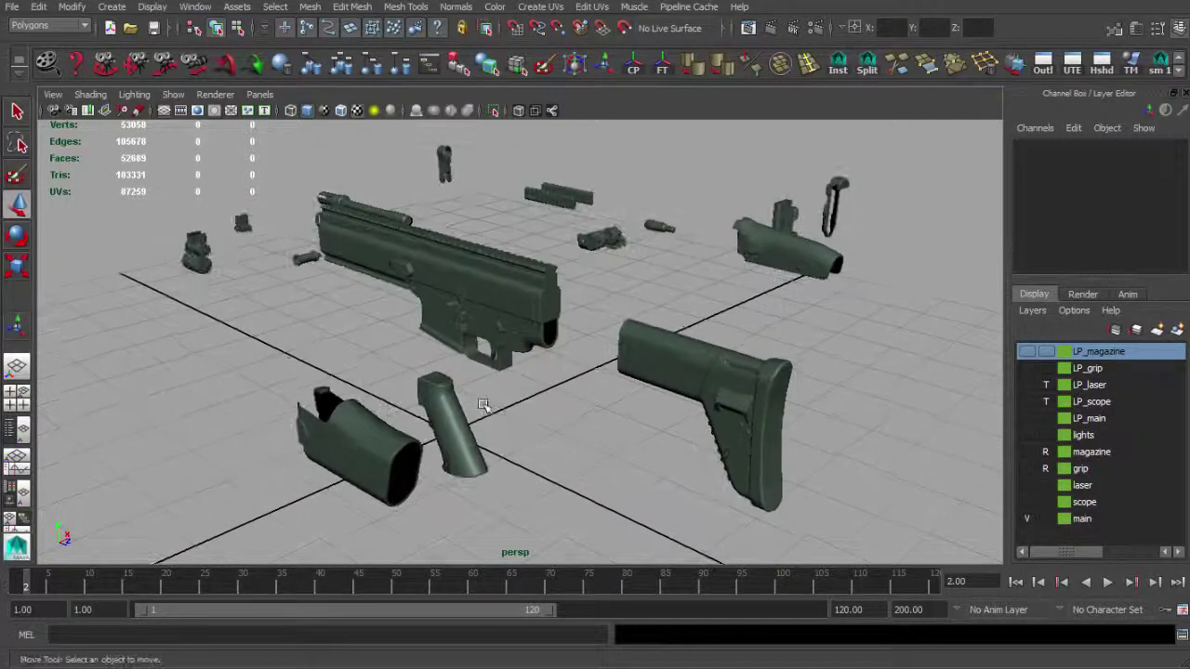
Step: Inspect the separated grip and the area where it meets the main body, ending on an overview of all parts
alt+drag(482, 406, 648, 406)
alt+middle_drag(667, 380, 532, 376)
alt+right_drag(532, 375, 568, 377)
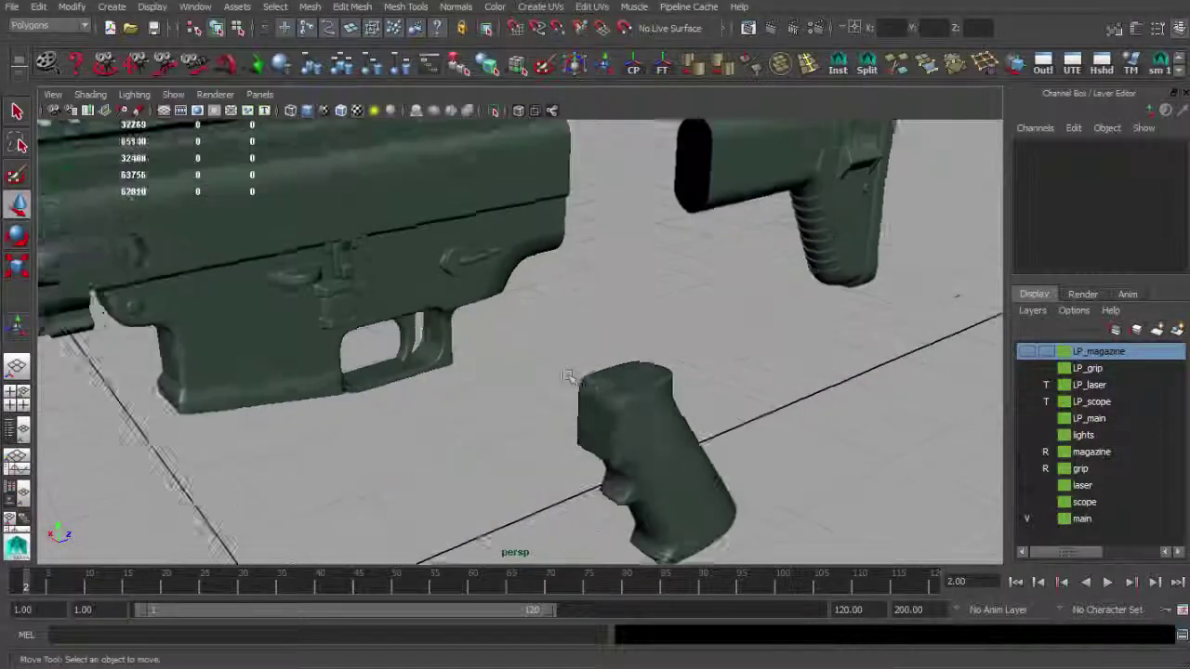
alt+drag(569, 376, 625, 358)
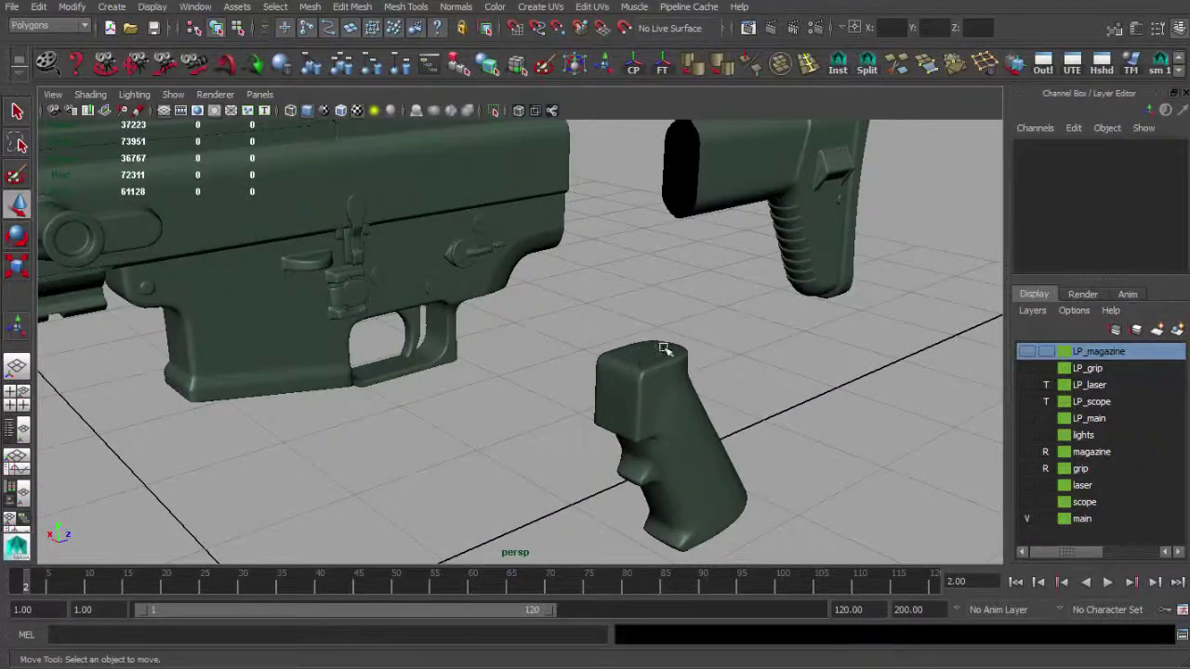
mouse_move(617, 406)
alt+mouse_down()
mouse_move(552, 396)
mouse_move(615, 400)
alt+mouse_up()
alt+right_drag(615, 400, 526, 383)
alt+drag(526, 383, 569, 375)
alt+right_drag(531, 389, 409, 370)
alt+middle_drag(409, 370, 446, 277)
alt+drag(446, 277, 587, 332)
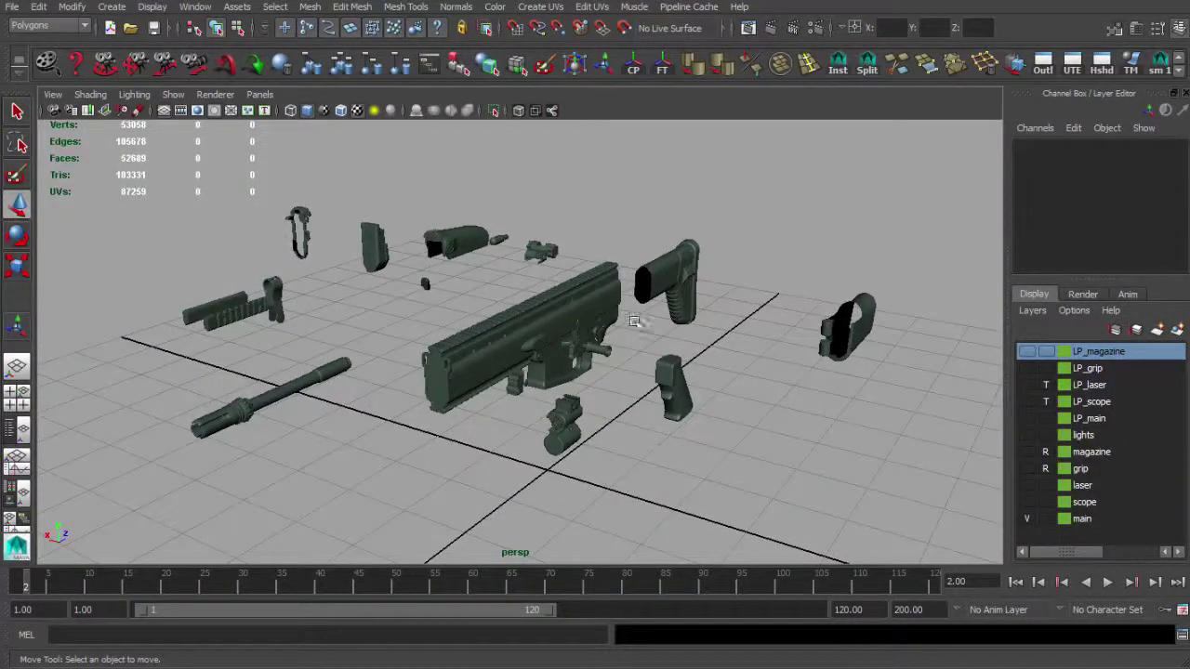
Step: Set the high-poly main layer to template display and check the exploded parts as a wireframe
click(1045, 519)
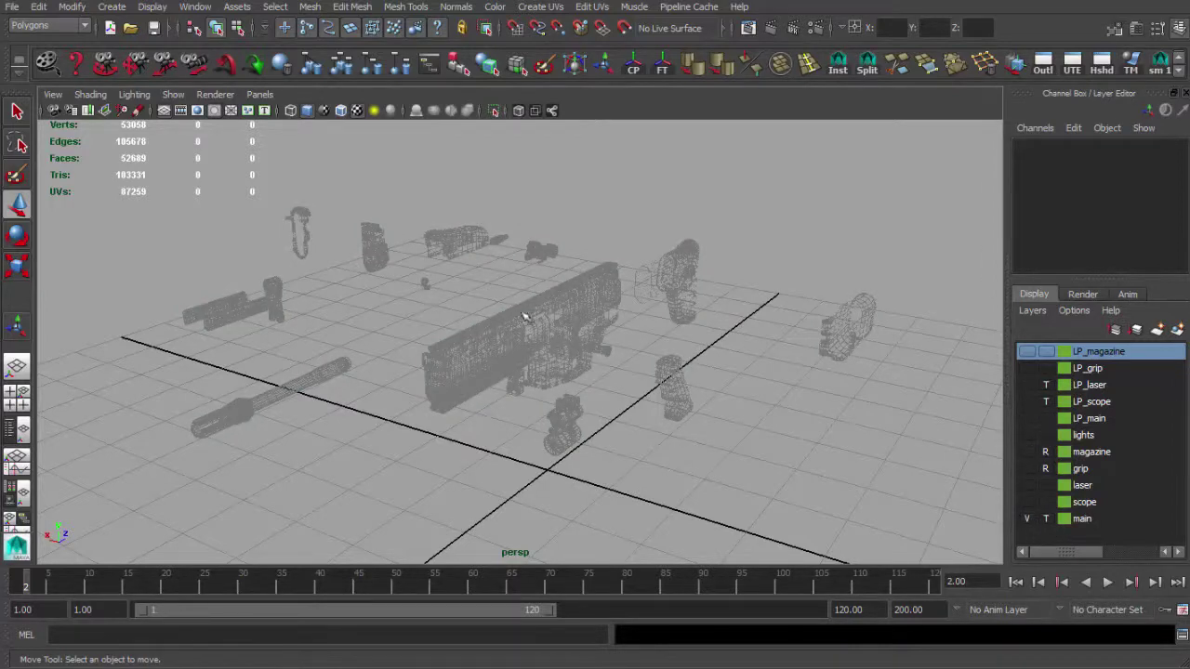
alt+drag(525, 317, 397, 241)
alt+drag(441, 371, 495, 333)
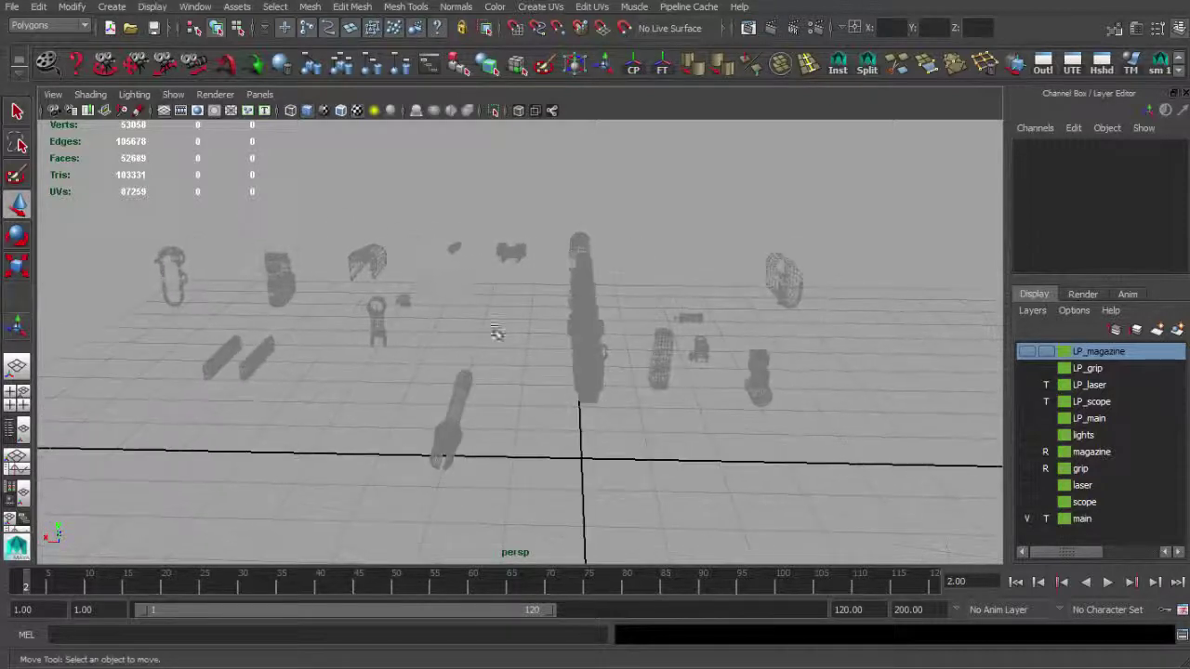
alt+drag(767, 432, 660, 456)
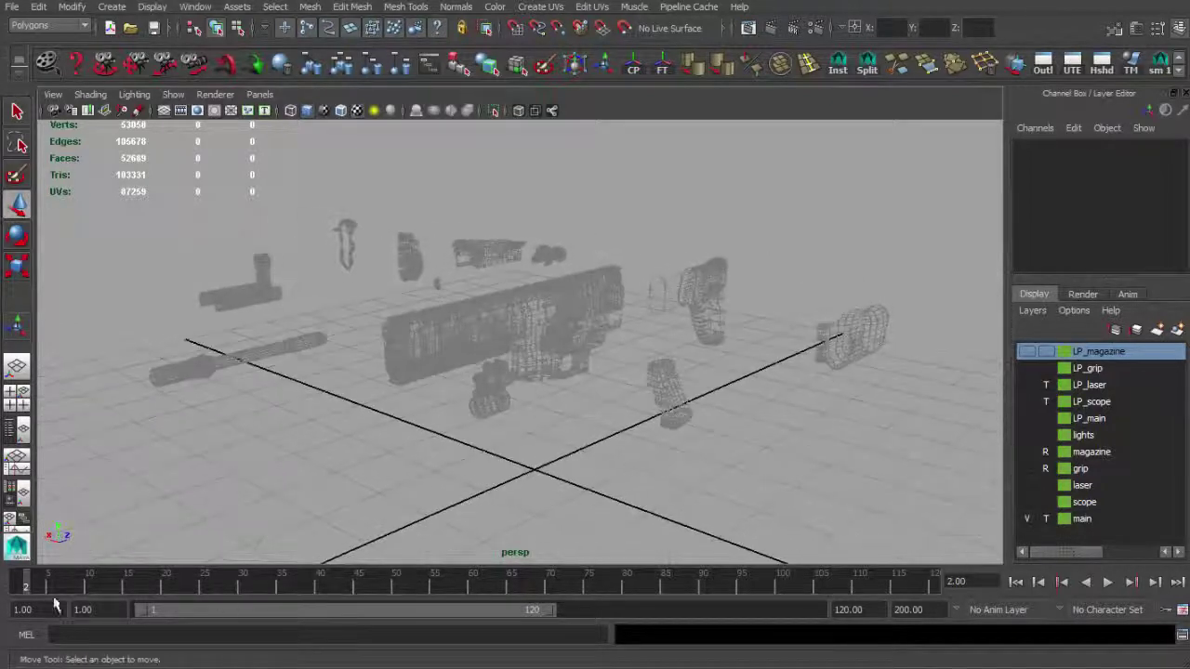
alt+drag(545, 410, 574, 442)
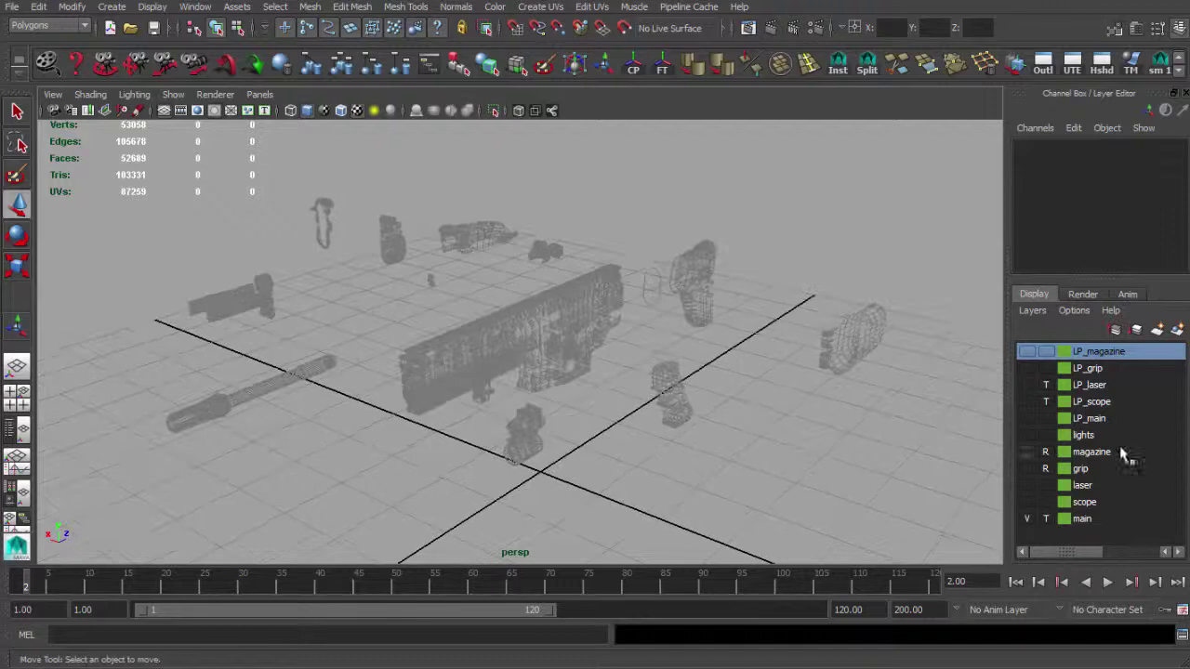
Step: Show the LP_main layer over the templated high-poly parts and make it the current layer
click(1026, 419)
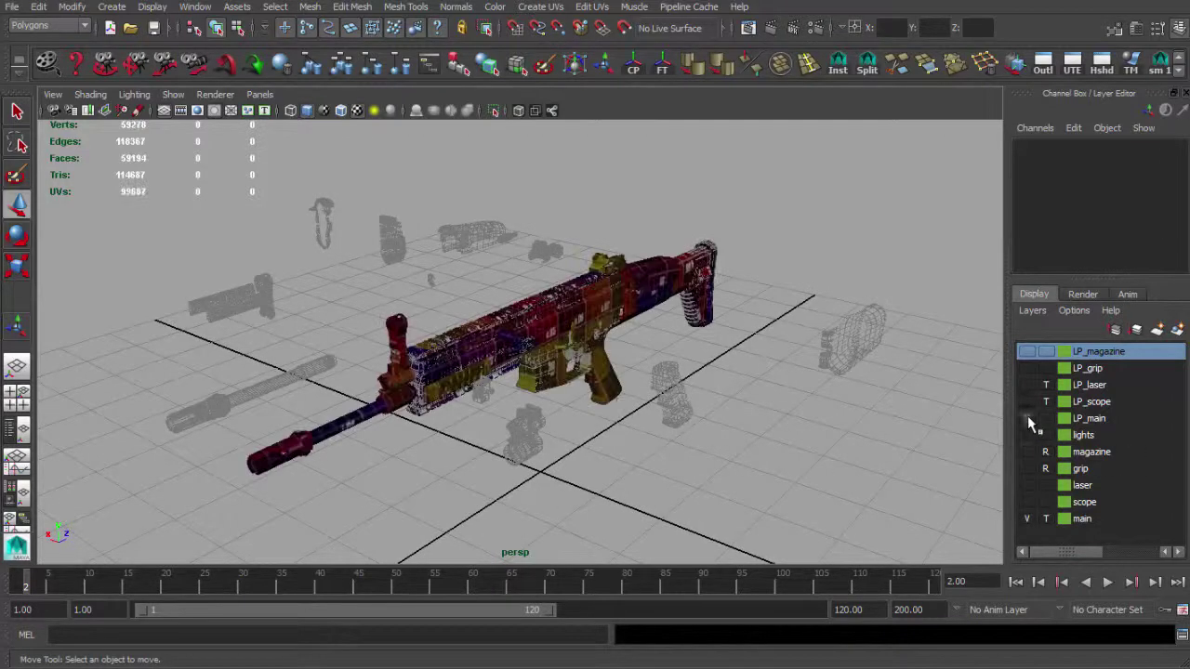
click(1103, 419)
alt+middle_drag(685, 376, 704, 359)
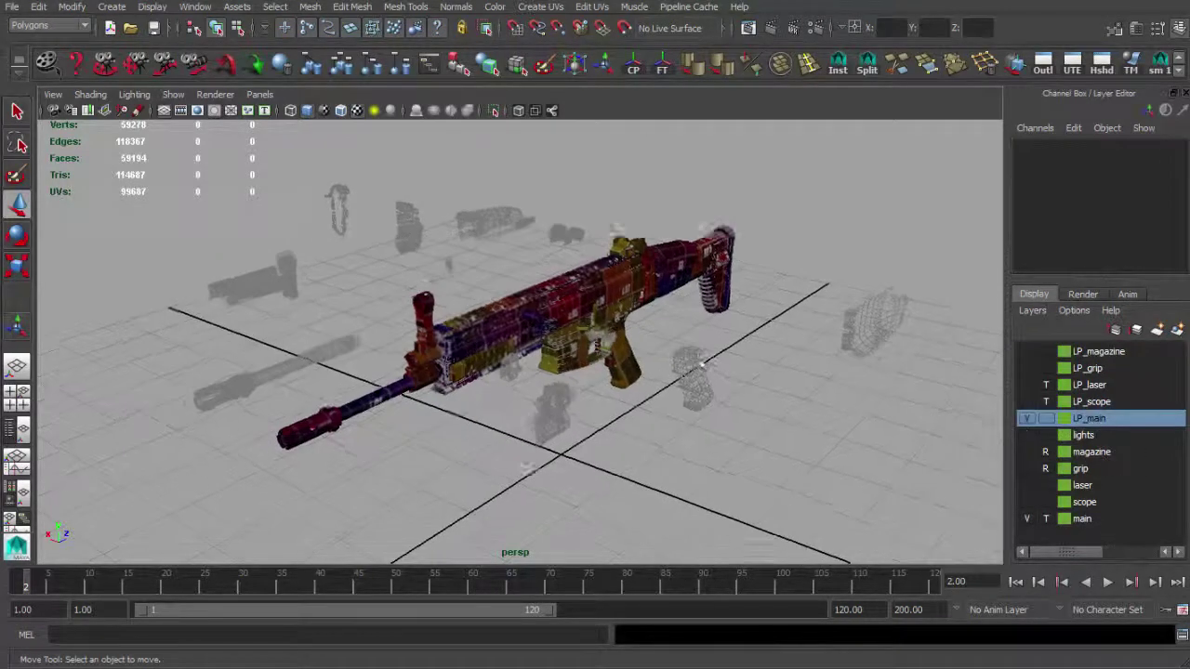
alt+right_drag(704, 359, 750, 385)
alt+middle_drag(676, 385, 697, 372)
alt+right_drag(698, 372, 749, 391)
Step: Select the low-poly barrel and compare its position with the exploded high-poly barrel
click(360, 416)
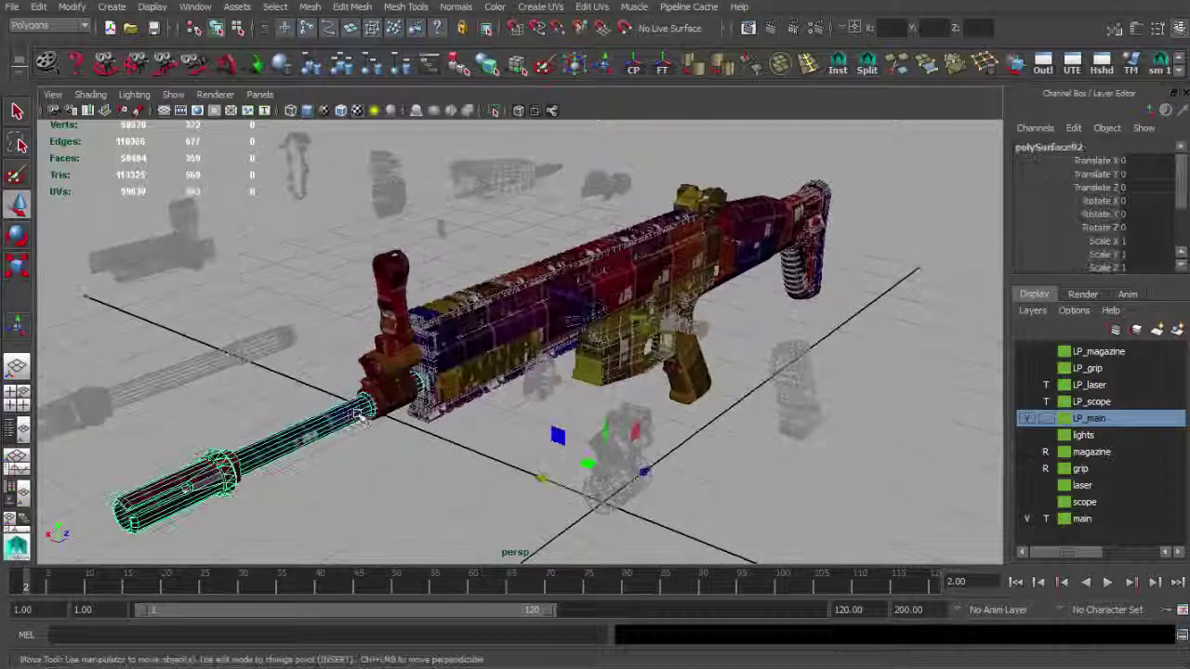
alt+drag(359, 416, 460, 363)
alt+drag(489, 358, 516, 379)
alt+right_drag(516, 379, 532, 419)
alt+drag(532, 418, 573, 438)
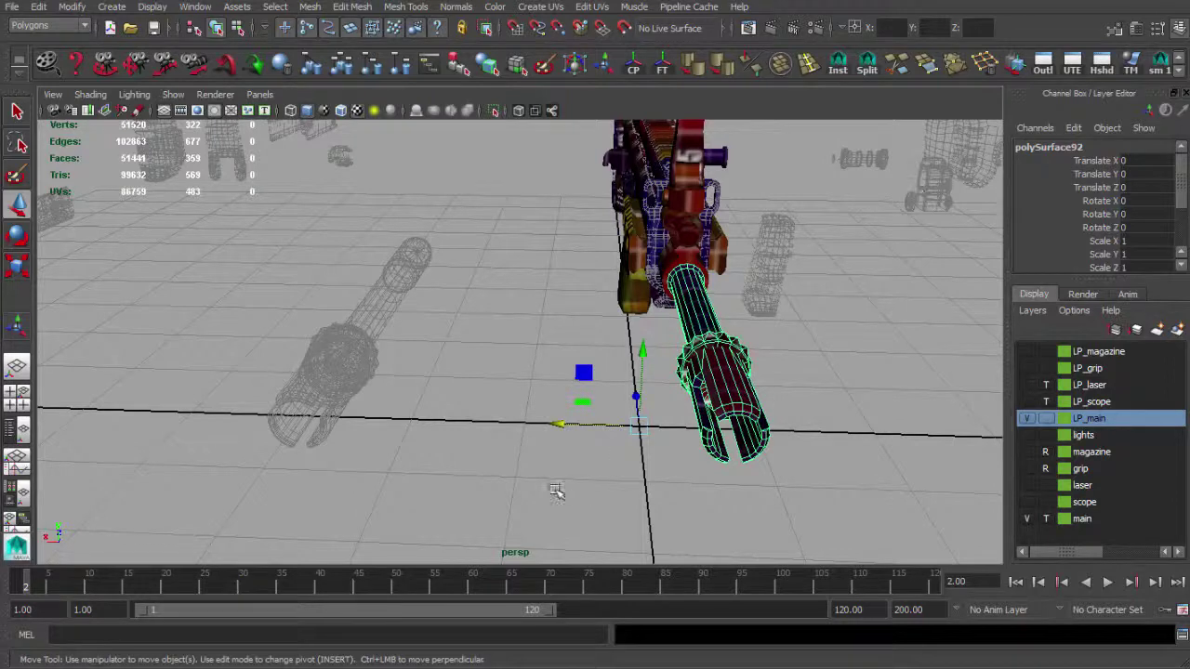
alt+right_drag(616, 421, 566, 409)
alt+middle_drag(566, 409, 558, 438)
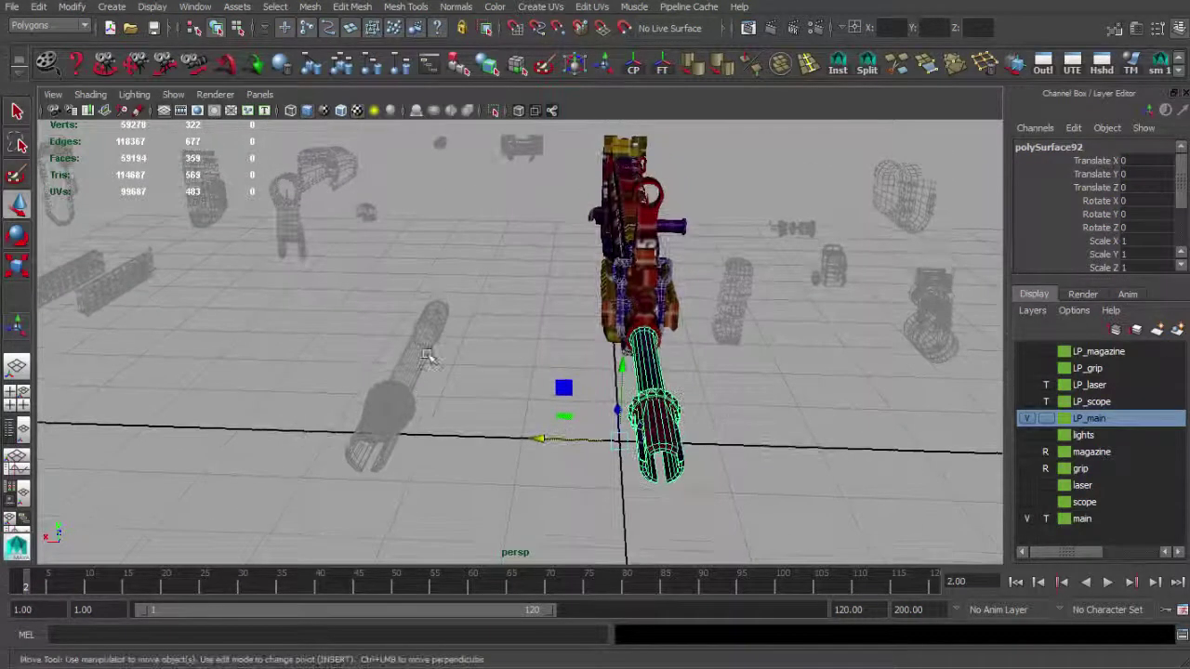
alt+middle_drag(519, 449, 709, 383)
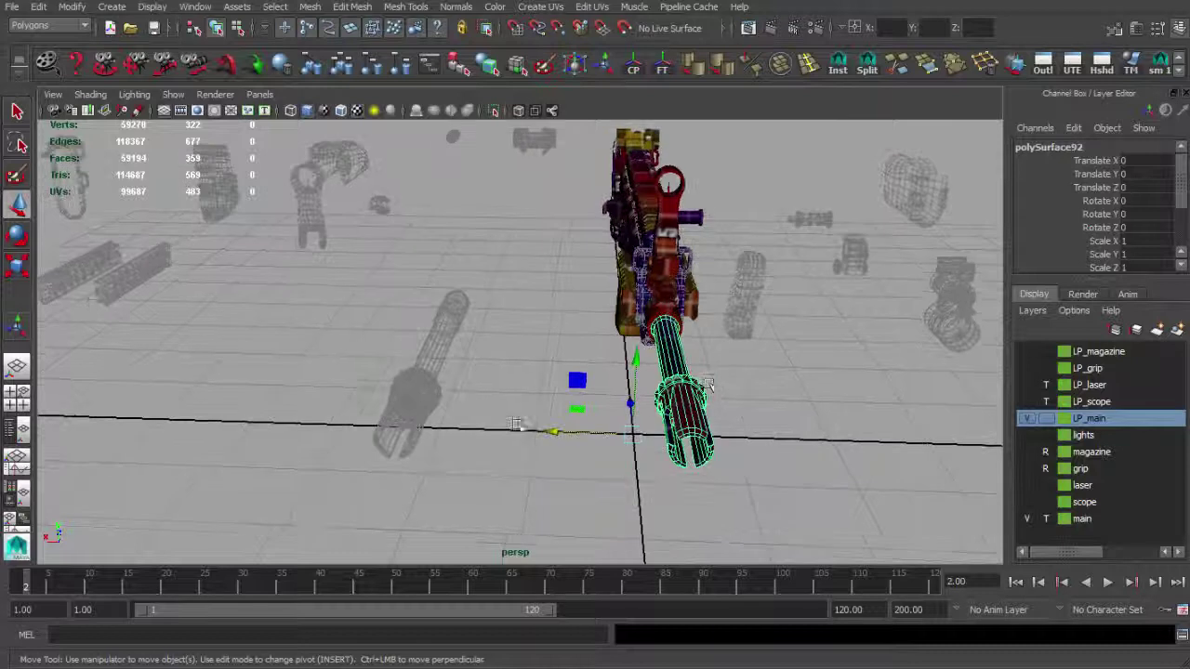
alt+right_drag(636, 406, 712, 419)
alt+middle_drag(712, 419, 719, 327)
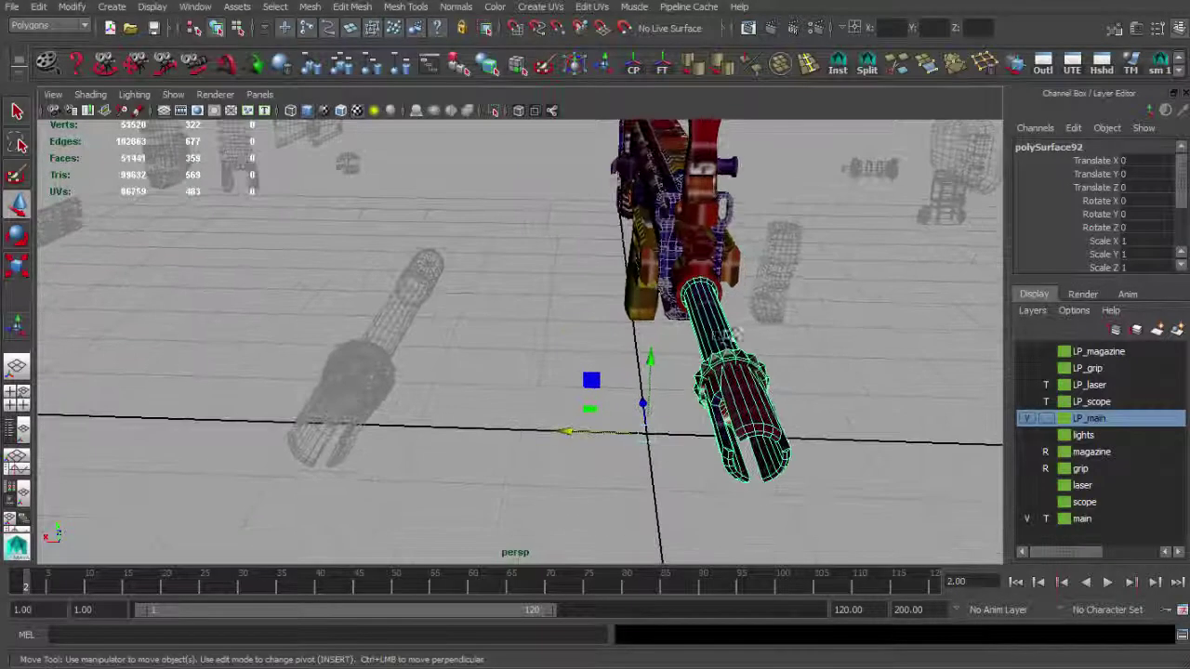
alt+middle_drag(641, 406, 619, 306)
alt+right_drag(619, 306, 561, 366)
alt+drag(561, 367, 691, 393)
mouse_move(530, 387)
alt+mouse_down()
mouse_move(609, 334)
mouse_move(589, 362)
mouse_move(486, 378)
mouse_move(511, 361)
alt+mouse_up()
Step: Hide the LP_main layer and take the main layer out of template mode to make the high-poly parts selectable
click(1027, 420)
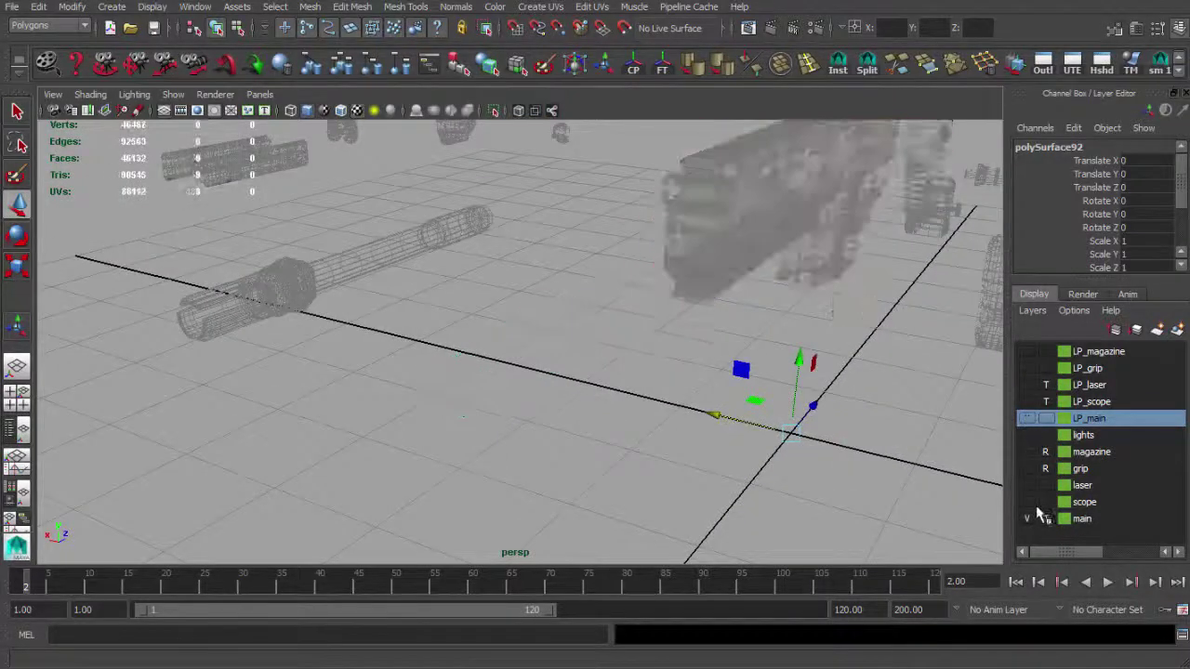
click(1045, 521)
click(382, 291)
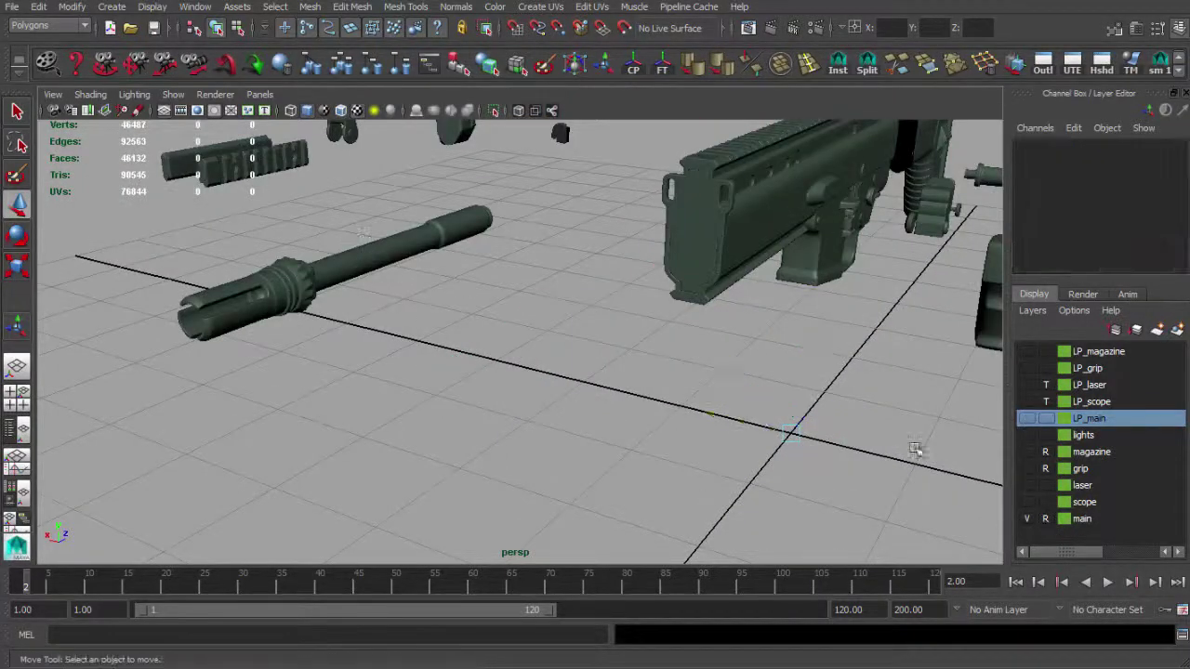
Step: Copy the high-poly barrel's Translate X value of 14.285 at frame 2, and deselect the barrel
click(320, 268)
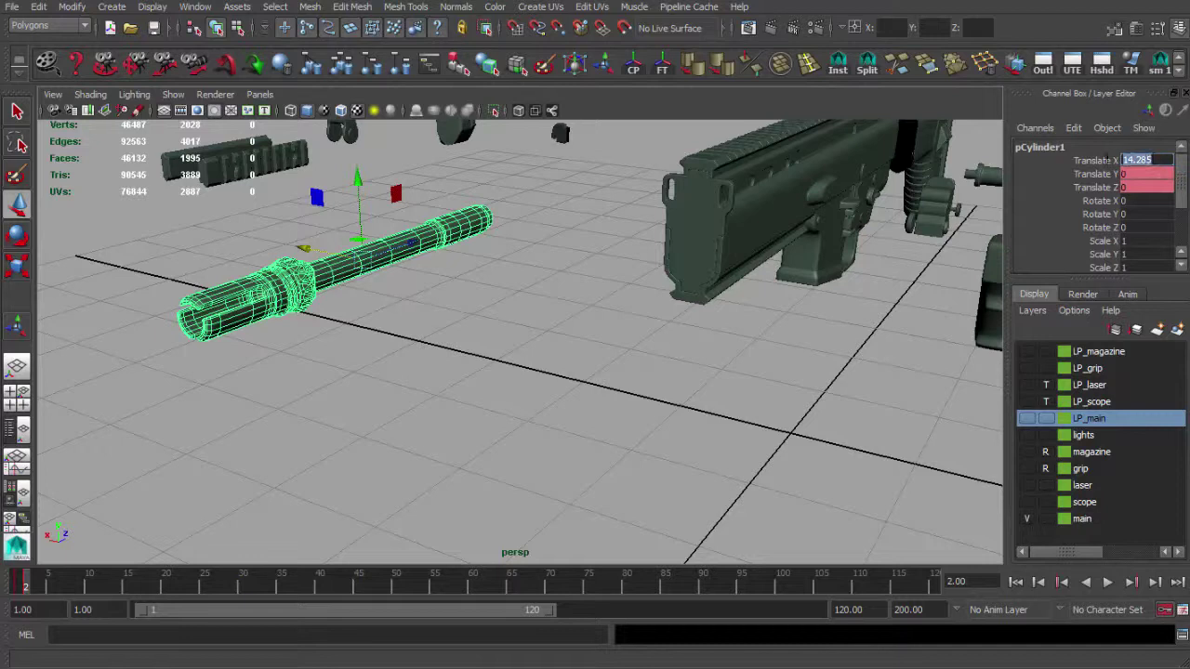
click(701, 423)
scroll(841, 347, down, 2)
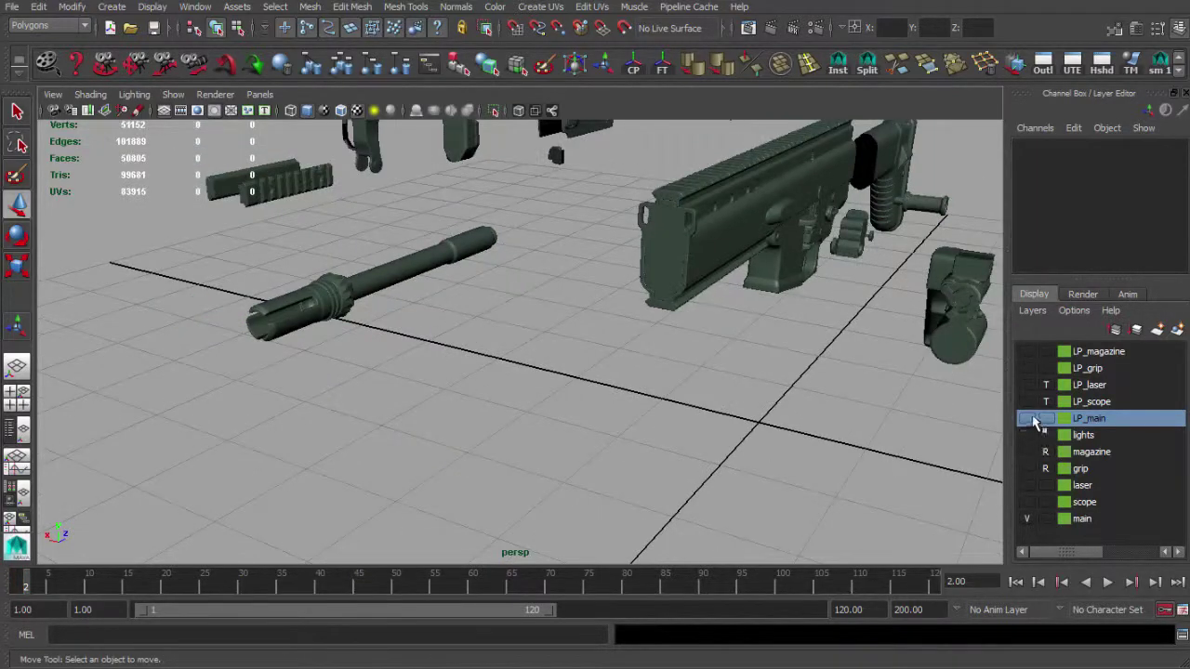
Step: Show the LP_main layer together with the main layer as a template, and select the low-poly barrel
click(1027, 419)
click(1029, 519)
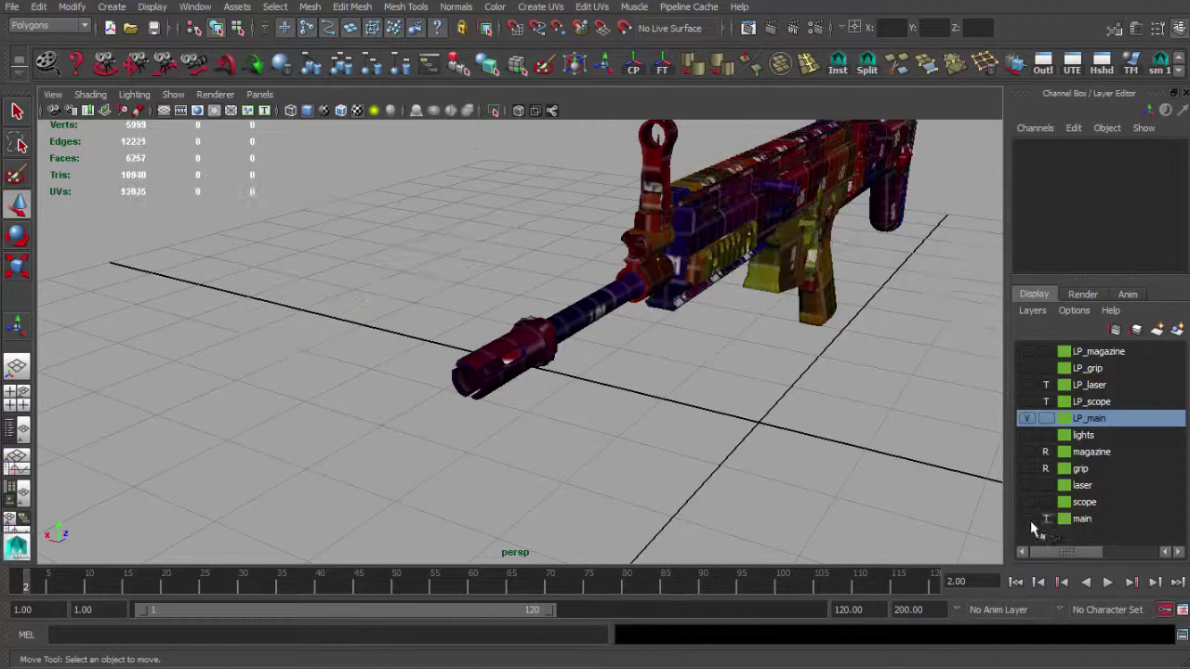
click(1029, 518)
click(601, 293)
alt+drag(604, 306, 779, 359)
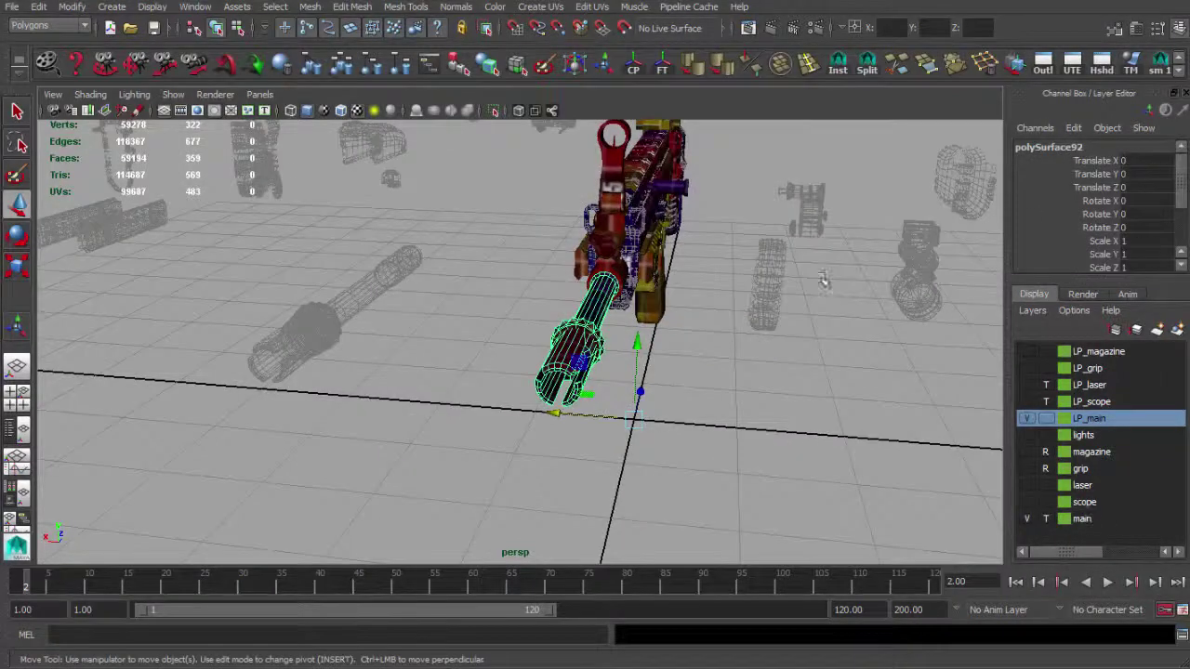
alt+drag(825, 282, 580, 225)
Step: Select all low-poly rifle parts, key their Translate X, Y and Z channels, and deselect them
drag(431, 151, 932, 504)
alt+drag(721, 348, 704, 425)
drag(1107, 161, 1105, 190)
right_click(1107, 191)
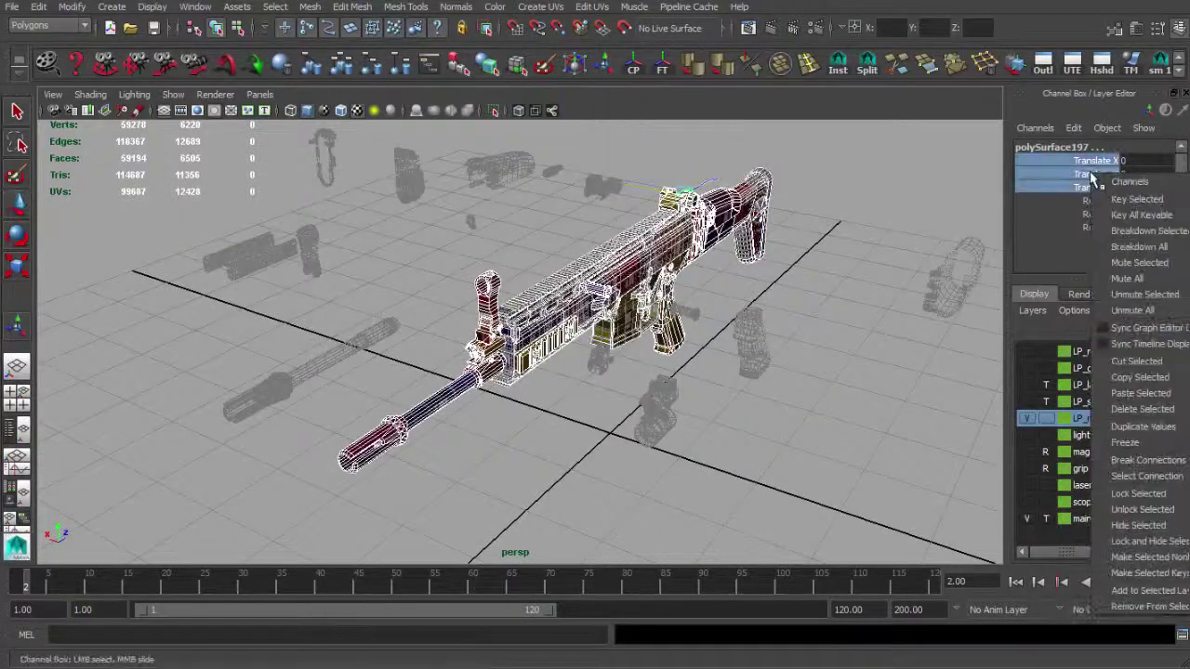
click(1070, 196)
click(598, 444)
key(w)
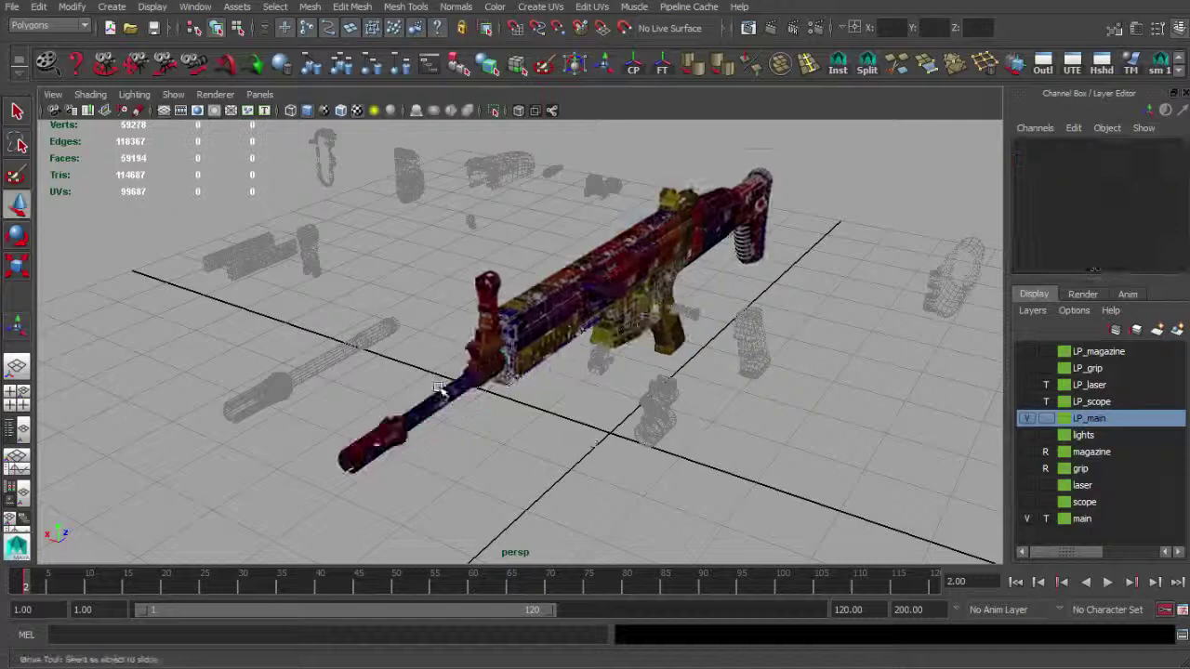
Step: Select the low-poly barrel and set its Translate X to 14.285 at frame 2
click(446, 394)
alt+right_drag(446, 394, 553, 324)
alt+drag(552, 324, 633, 312)
alt+drag(633, 412, 666, 393)
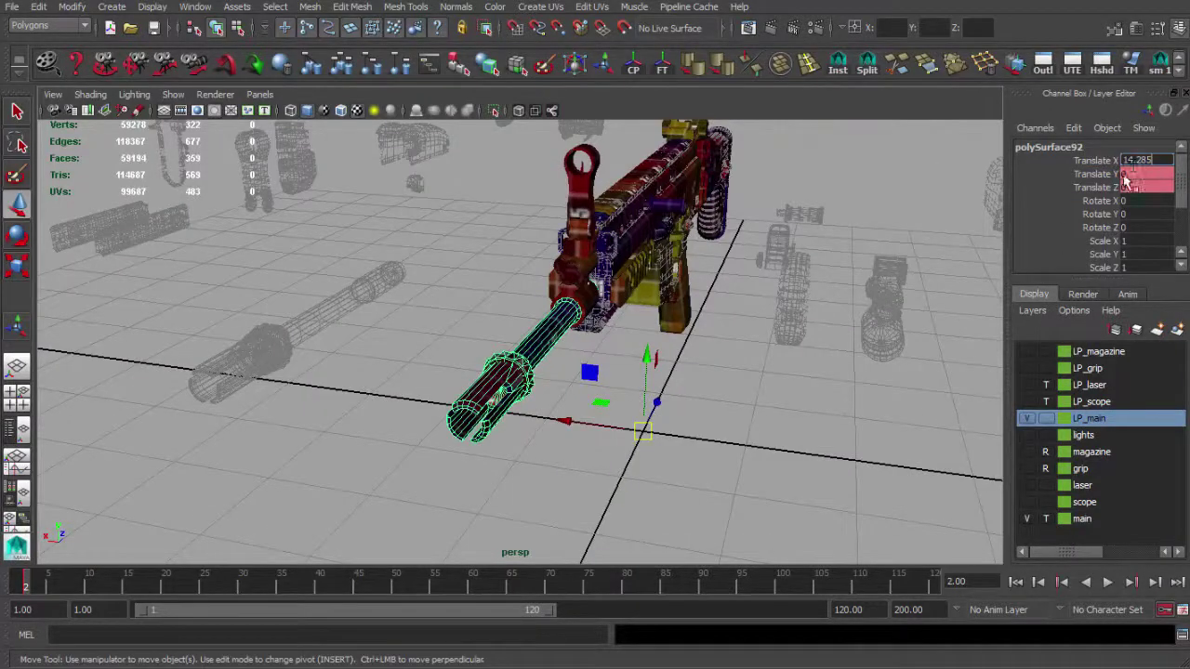
key(Return)
Step: Examine the low-poly barrel's alignment with the high-poly barrel from several angles, and check its position at frame 1
alt+drag(428, 329, 670, 347)
alt+right_drag(669, 348, 693, 270)
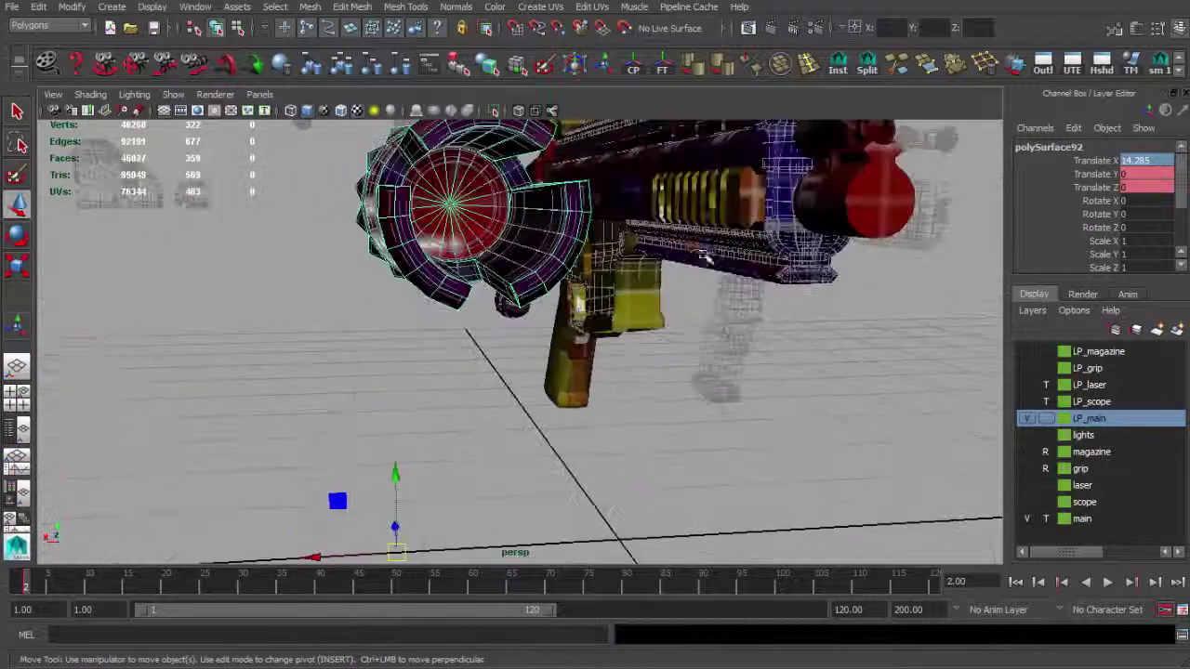
alt+drag(692, 270, 736, 266)
alt+right_drag(736, 266, 810, 282)
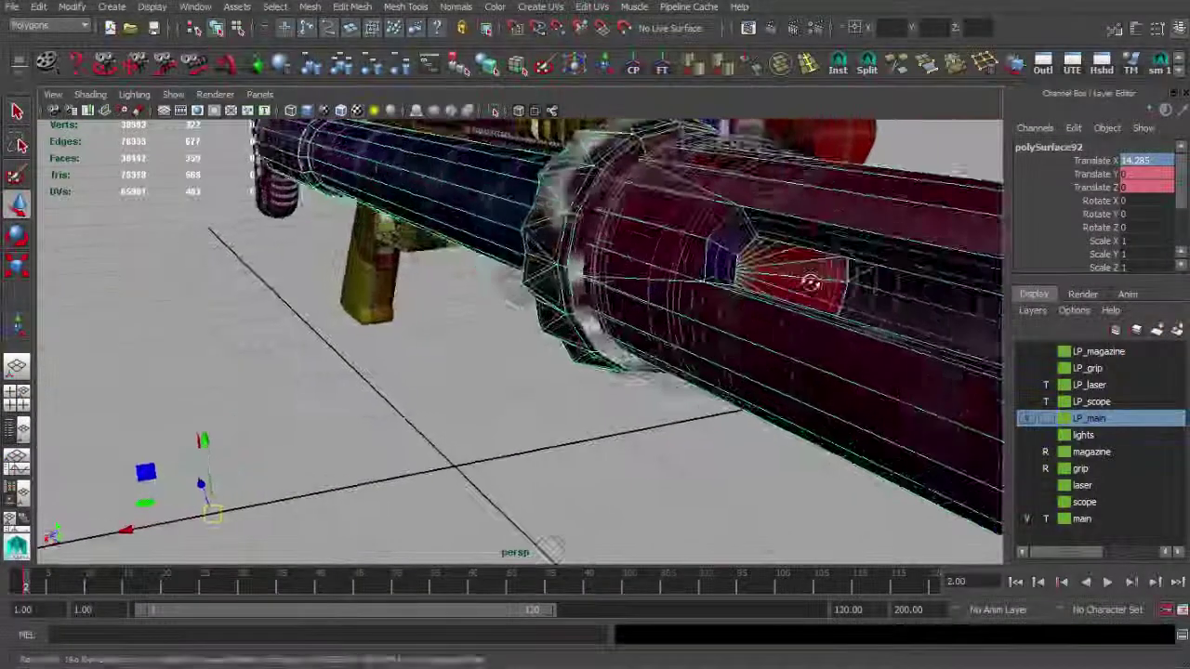
alt+drag(810, 281, 782, 289)
alt+right_drag(781, 289, 678, 294)
alt+drag(677, 295, 731, 277)
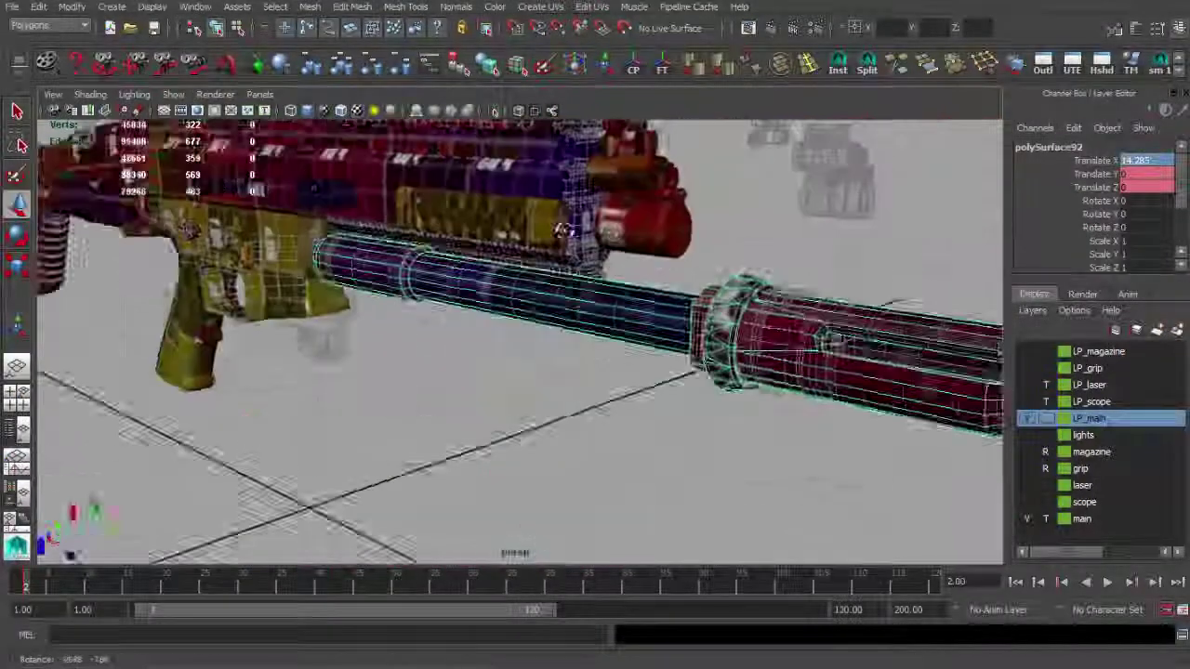
alt+right_drag(731, 277, 652, 274)
alt+drag(652, 274, 386, 268)
alt+right_drag(386, 268, 413, 261)
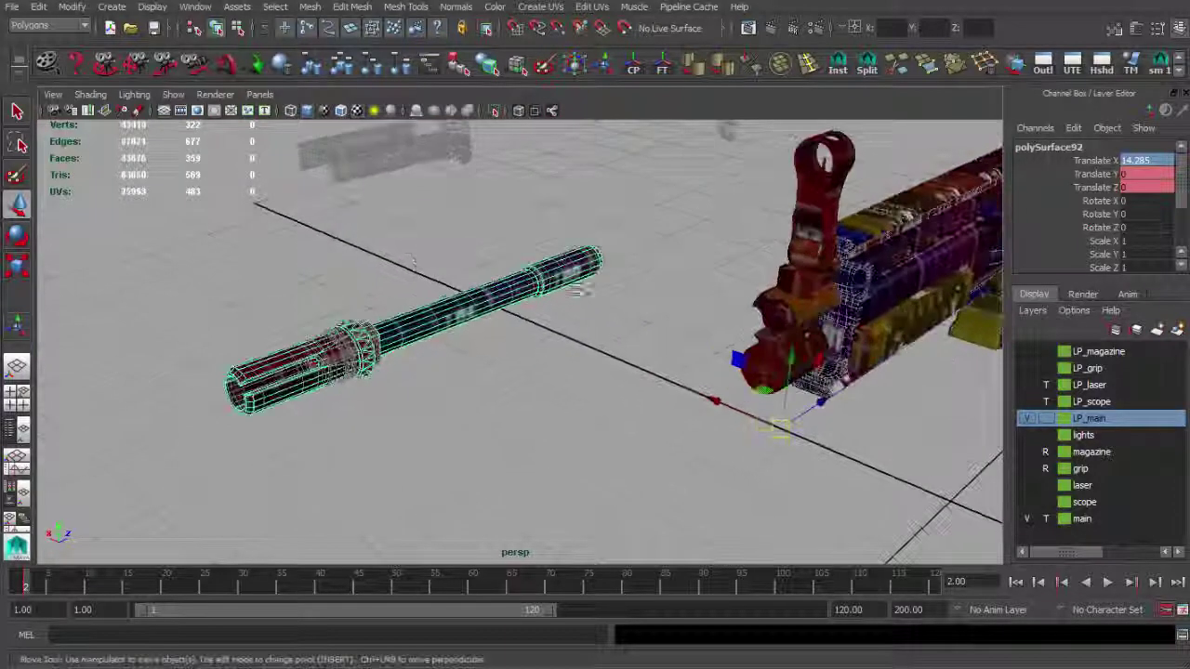
click(387, 252)
click(425, 340)
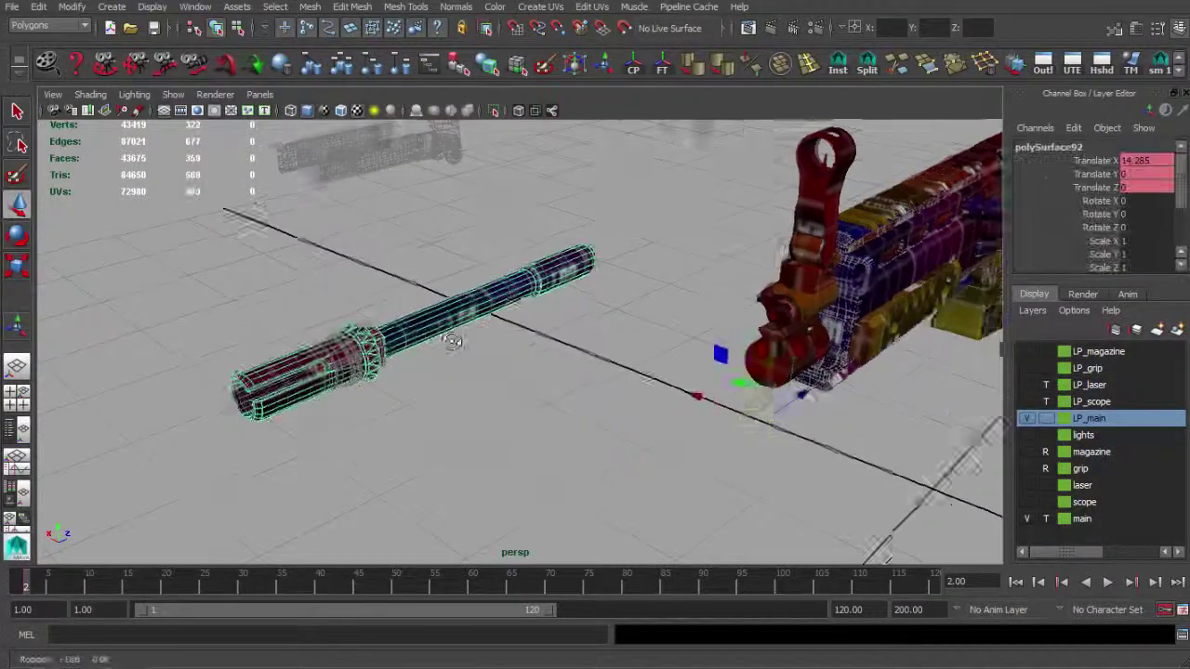
alt+drag(452, 332, 421, 319)
click(274, 319)
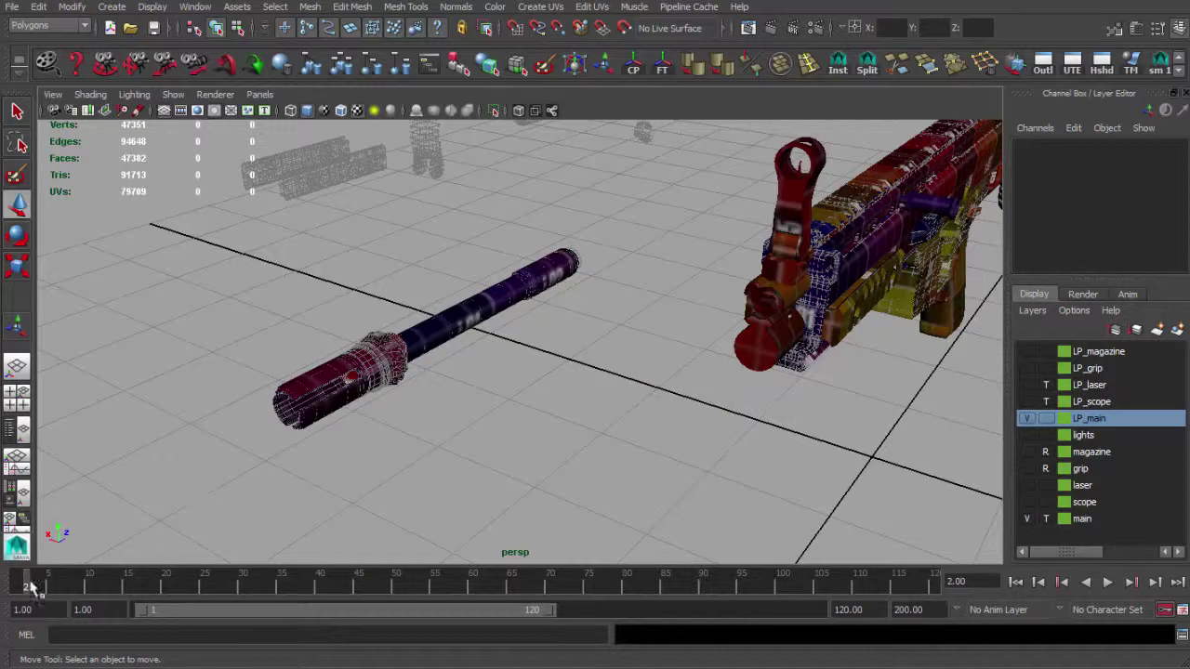
drag(30, 582, 12, 576)
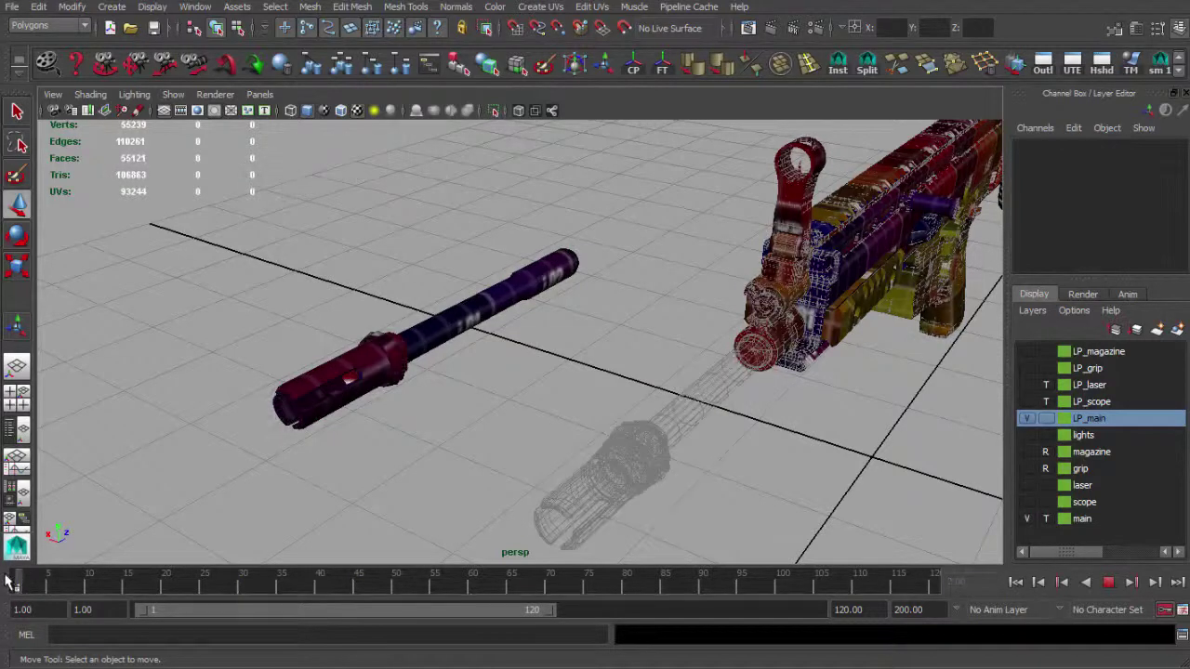
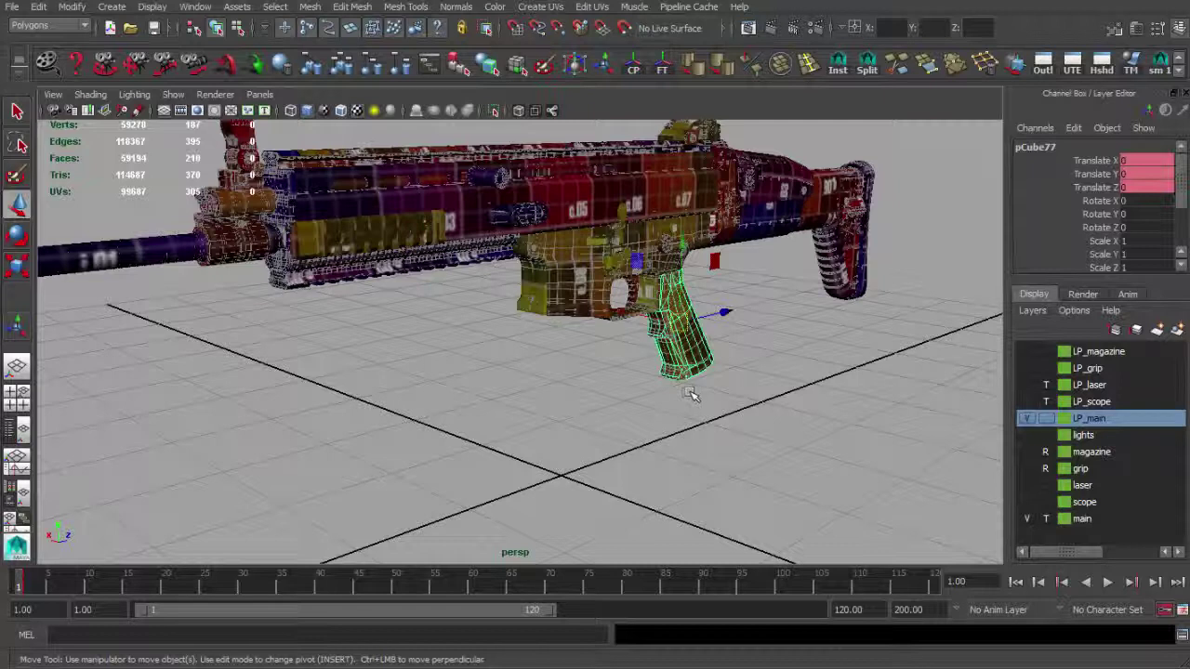
Step: Focus on the low-poly pistol grip and advance the timeline to frame 2
key(f)
scroll(609, 363, down, 4)
alt+drag(604, 364, 654, 365)
scroll(658, 369, up, 2)
alt+middle_drag(682, 375, 667, 401)
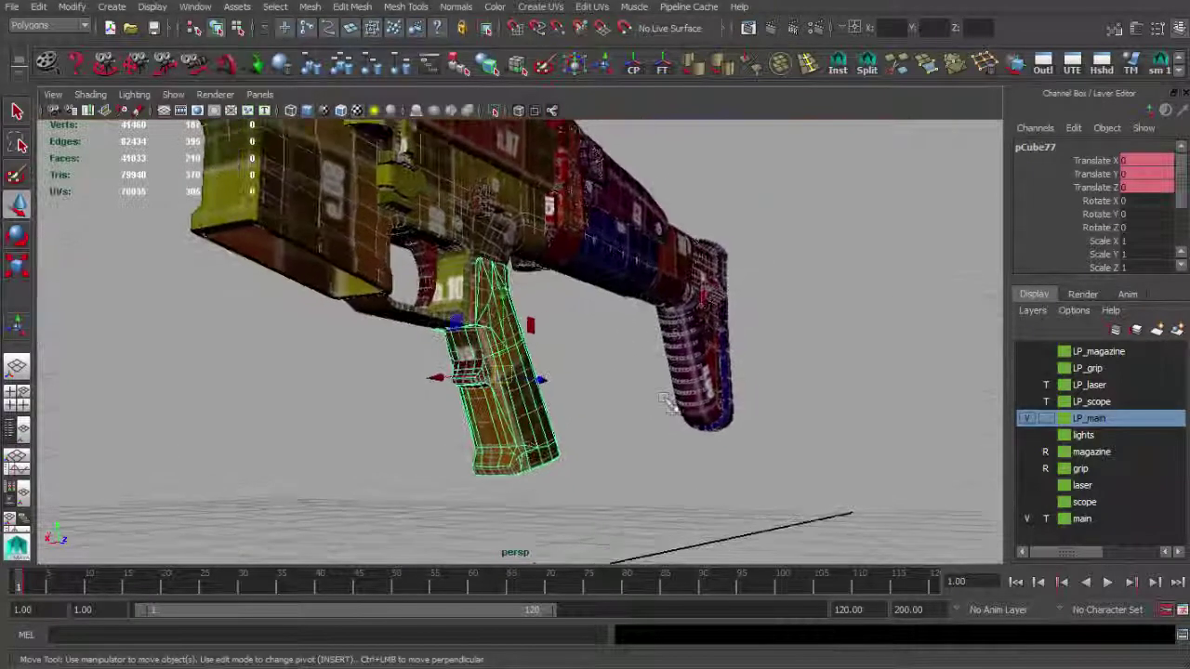
mouse_move(667, 402)
alt+mouse_down()
mouse_move(673, 388)
mouse_move(681, 412)
alt+mouse_up()
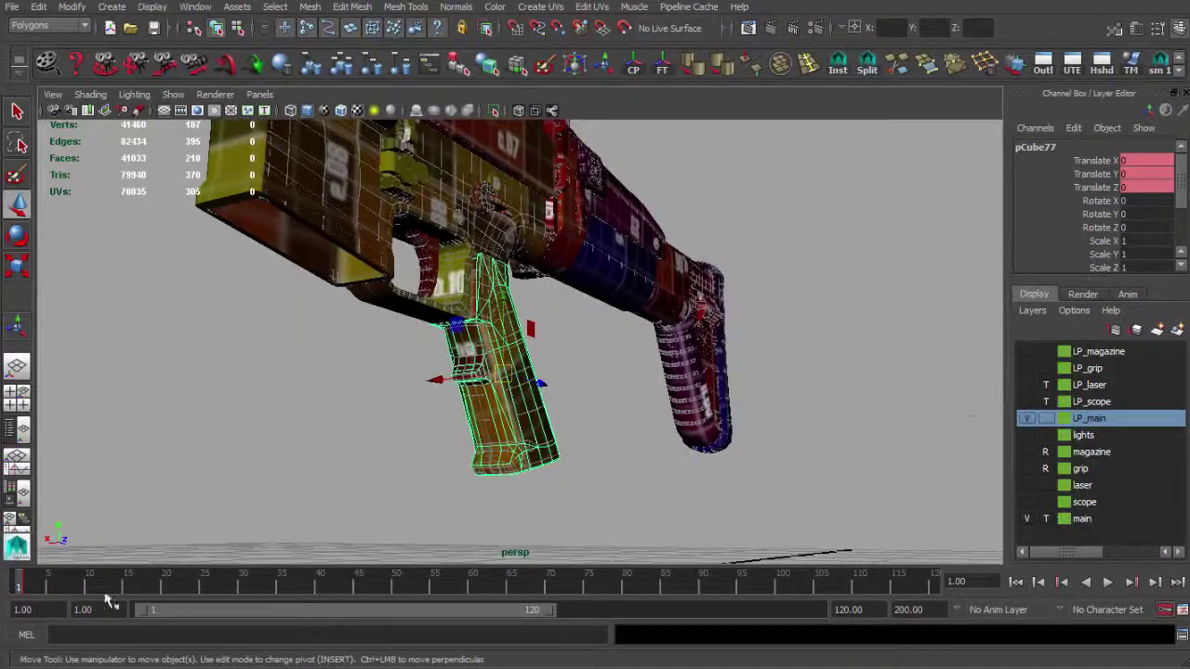
click(1153, 584)
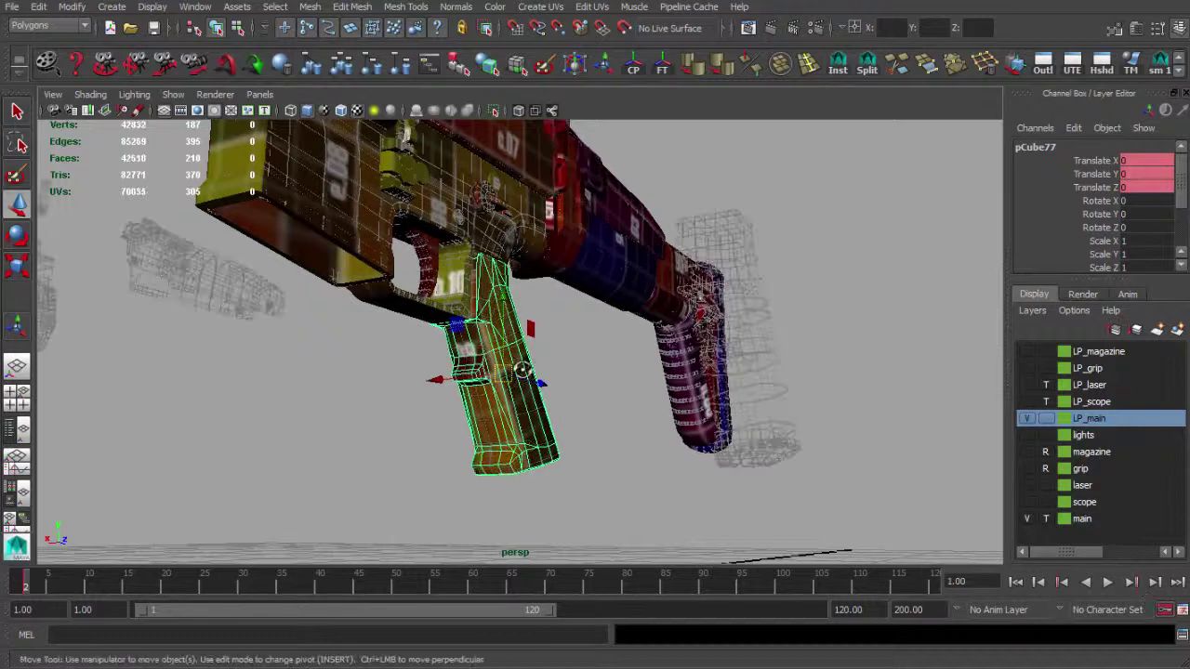
alt+drag(522, 370, 538, 378)
Step: Take the main layer out of template mode, copy the high-poly pistol grip's Translate X value of -12.567, and deselect it
click(1046, 519)
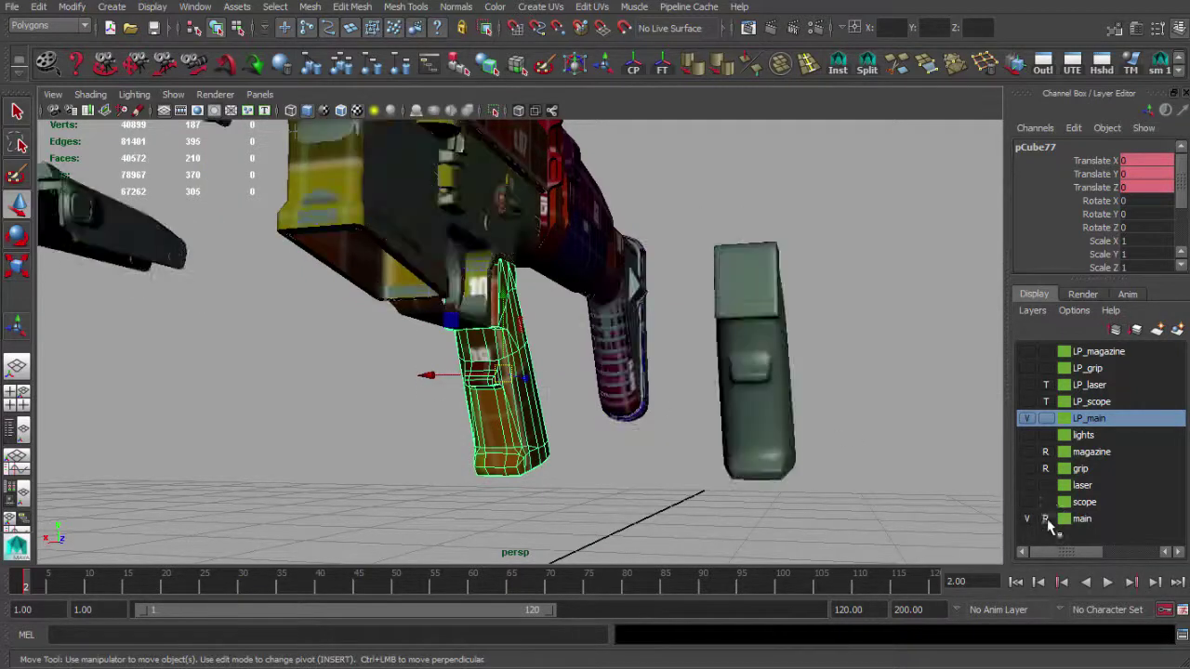
click(739, 314)
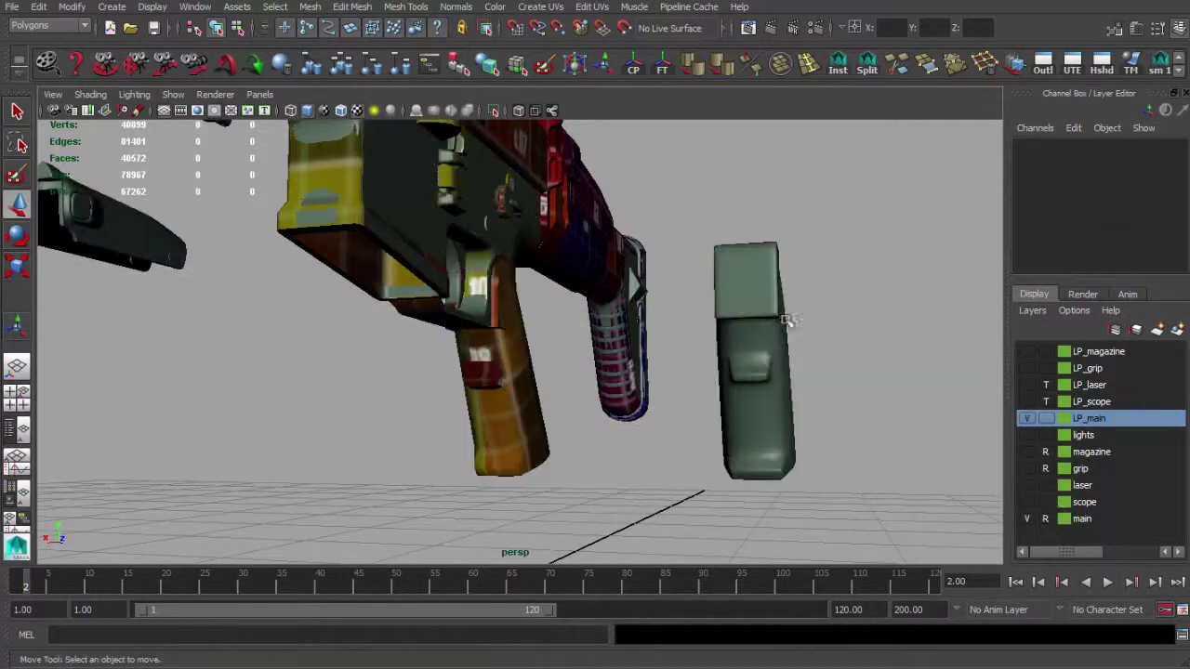
click(1046, 520)
click(751, 294)
click(1151, 161)
key(ctrl+c)
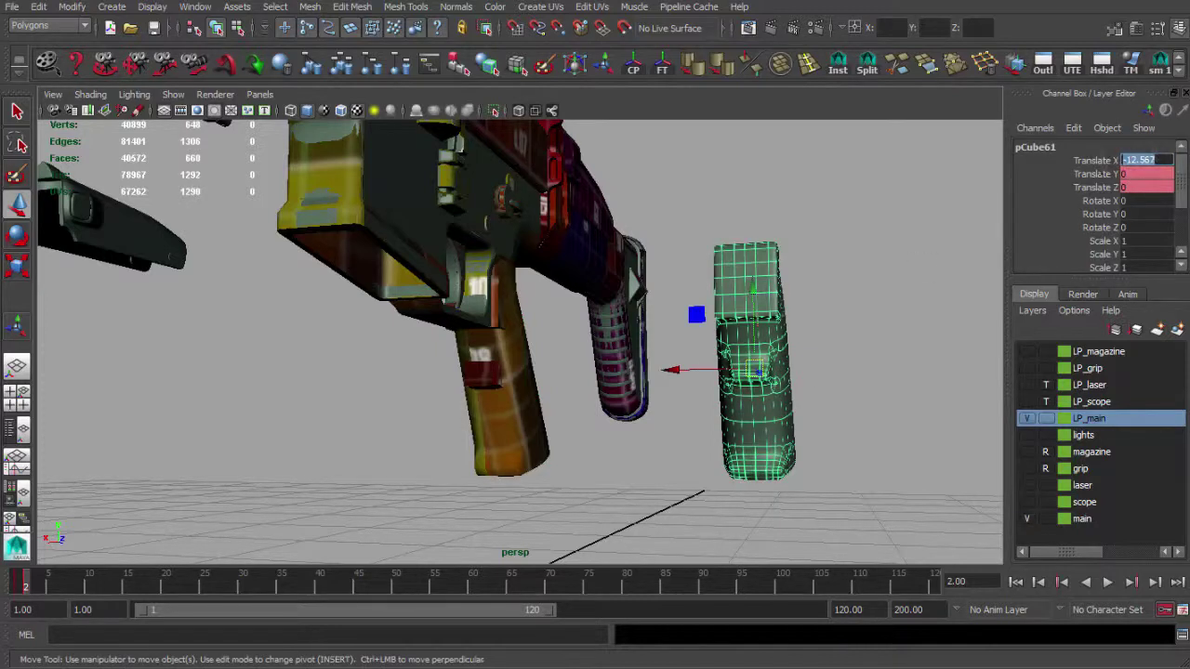
click(883, 372)
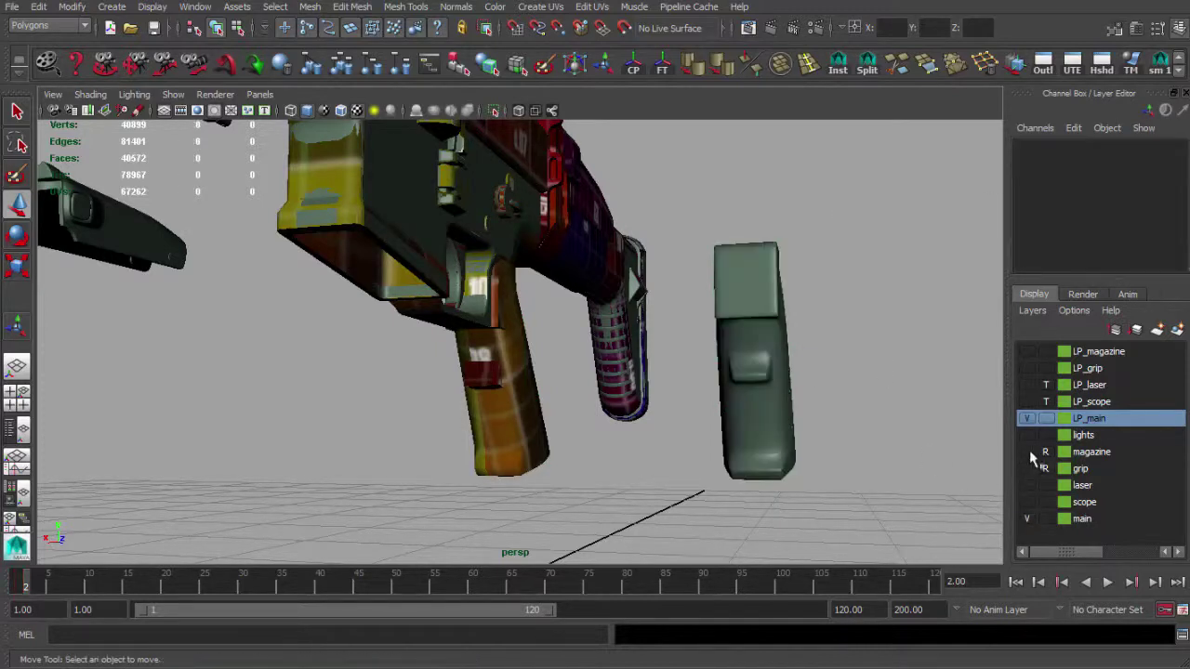
Step: Template the main layer again, set the low-poly pistol grip's Translate X to -12.567 at frame 2, and deselect it
click(1046, 519)
click(497, 398)
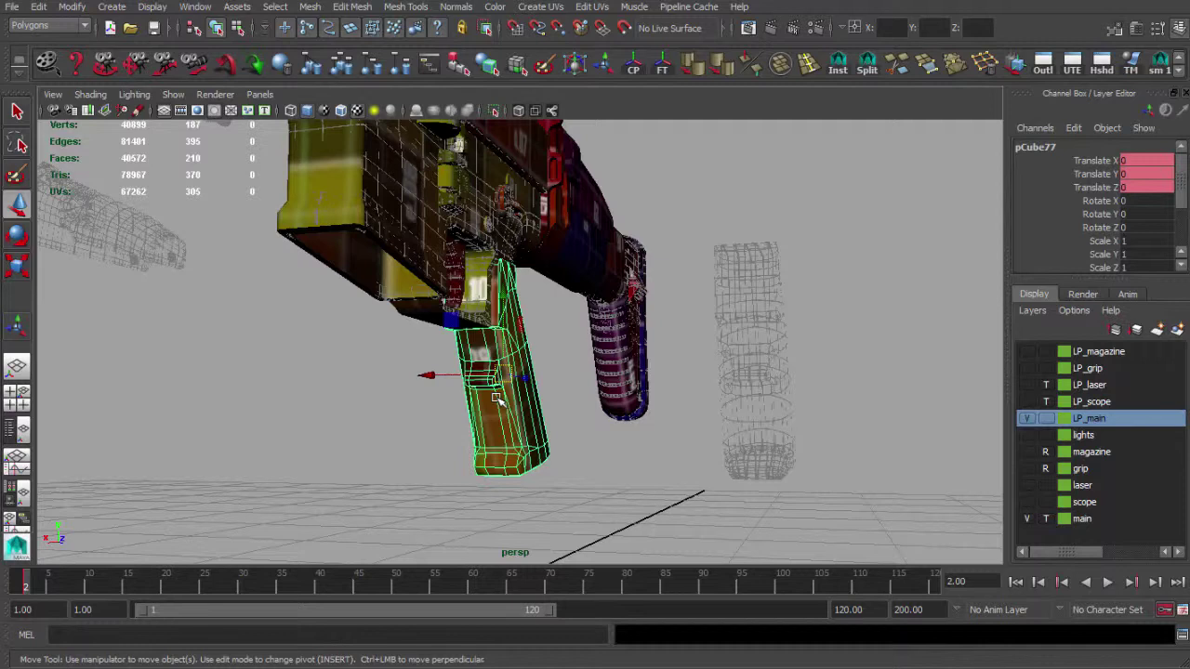
click(1148, 160)
key(ctrl+v)
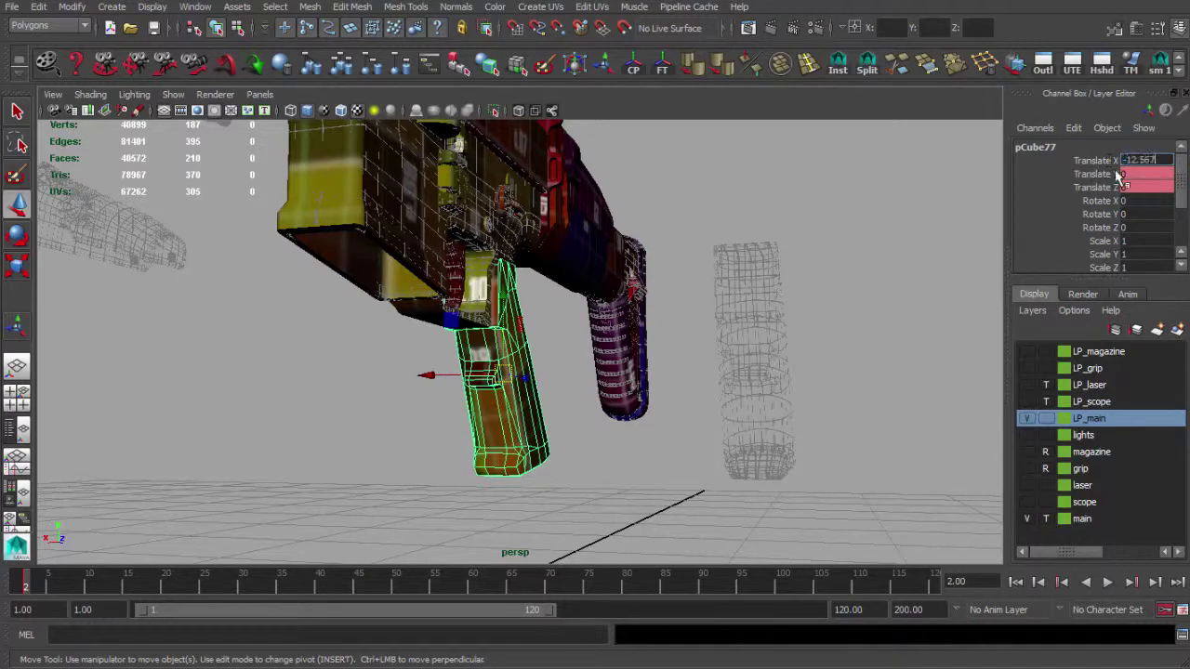
key(Return)
click(855, 223)
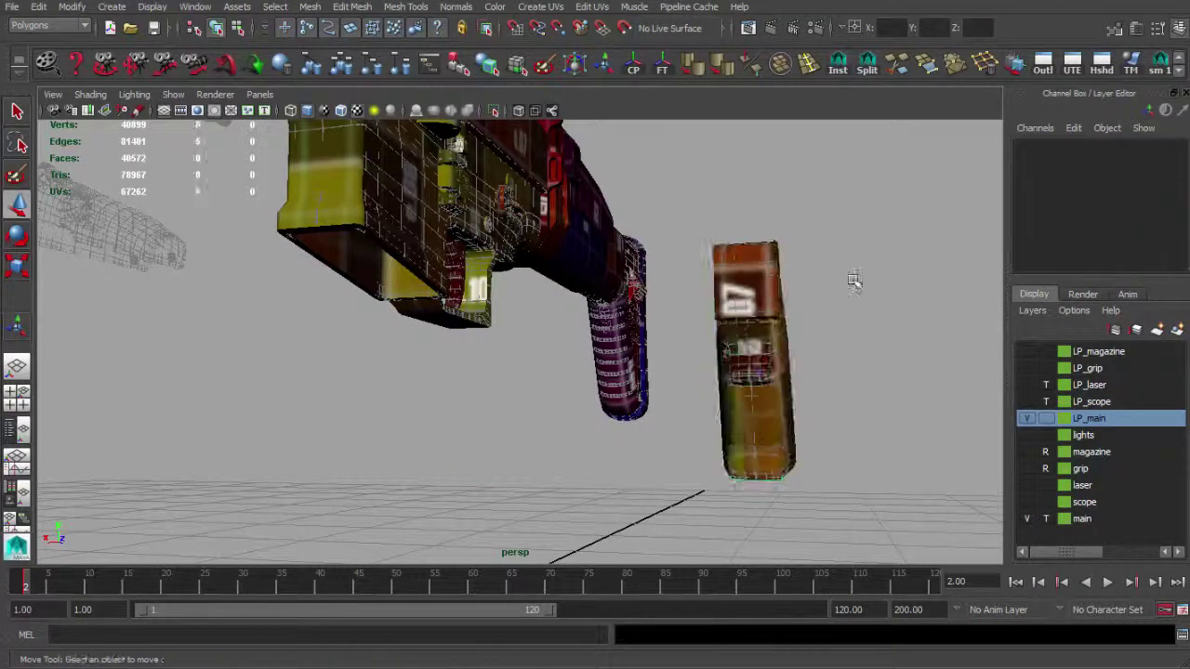
Step: Go to frame 1, set the low-poly pistol grip's Translate X to 0, and deselect it
alt+drag(811, 296, 744, 312)
click(14, 583)
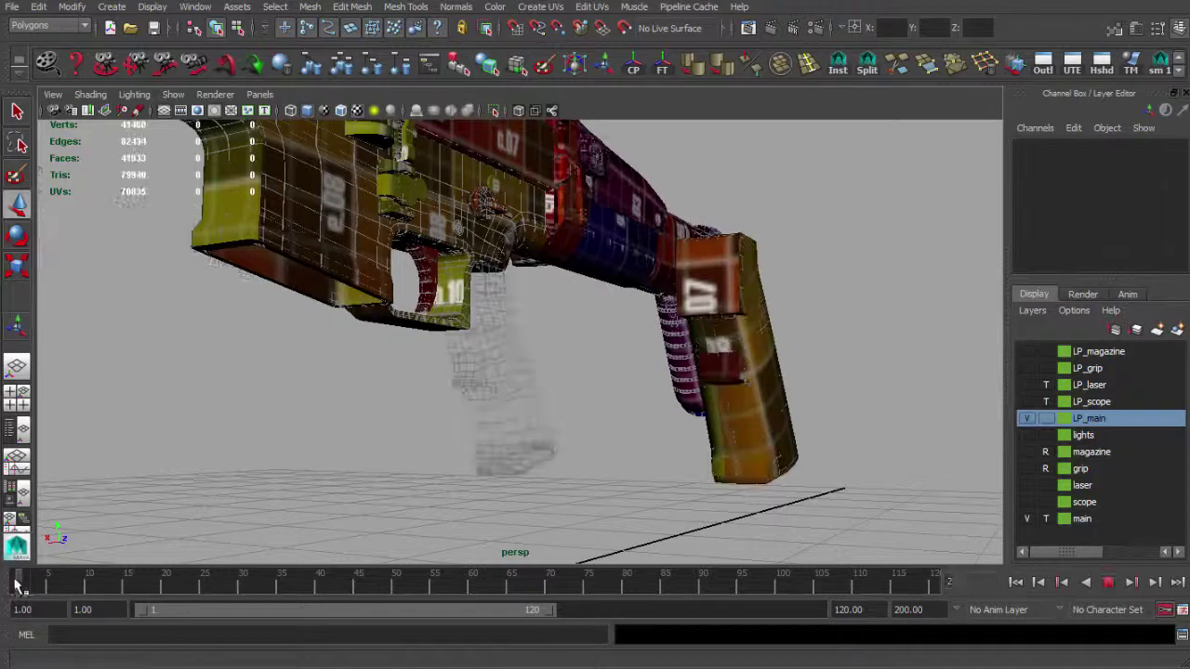
mouse_move(15, 585)
mouse_down()
mouse_move(28, 583)
mouse_move(11, 581)
mouse_up()
click(722, 342)
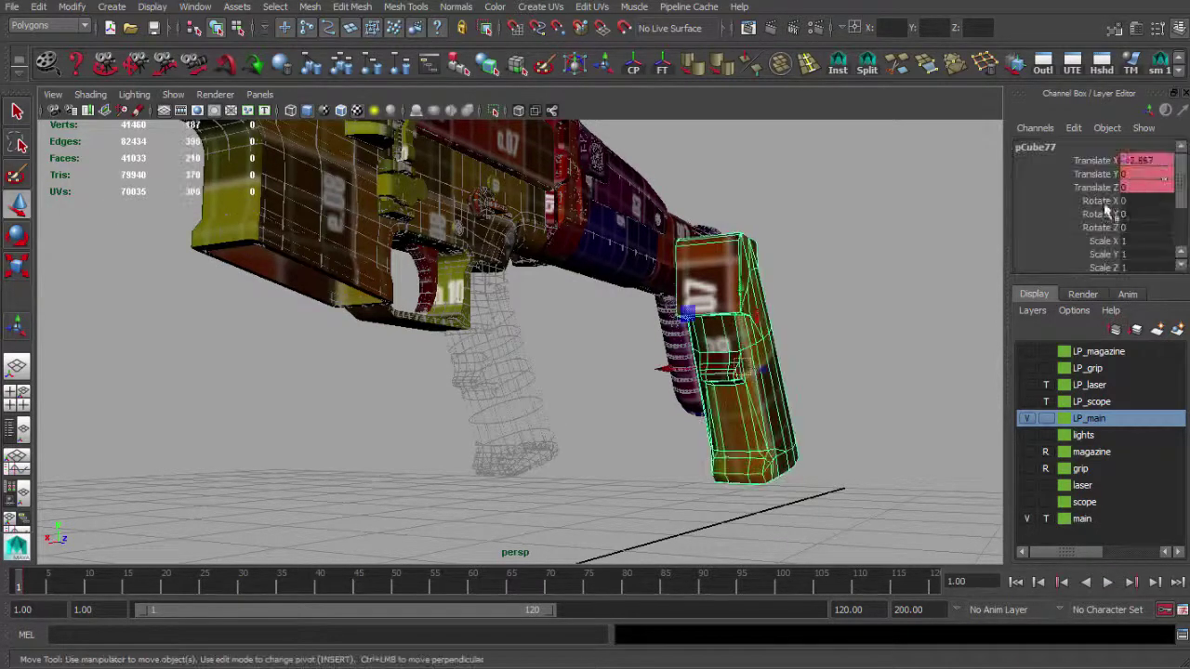
click(1158, 161)
drag(1161, 160, 1087, 156)
text(0)
key(Return)
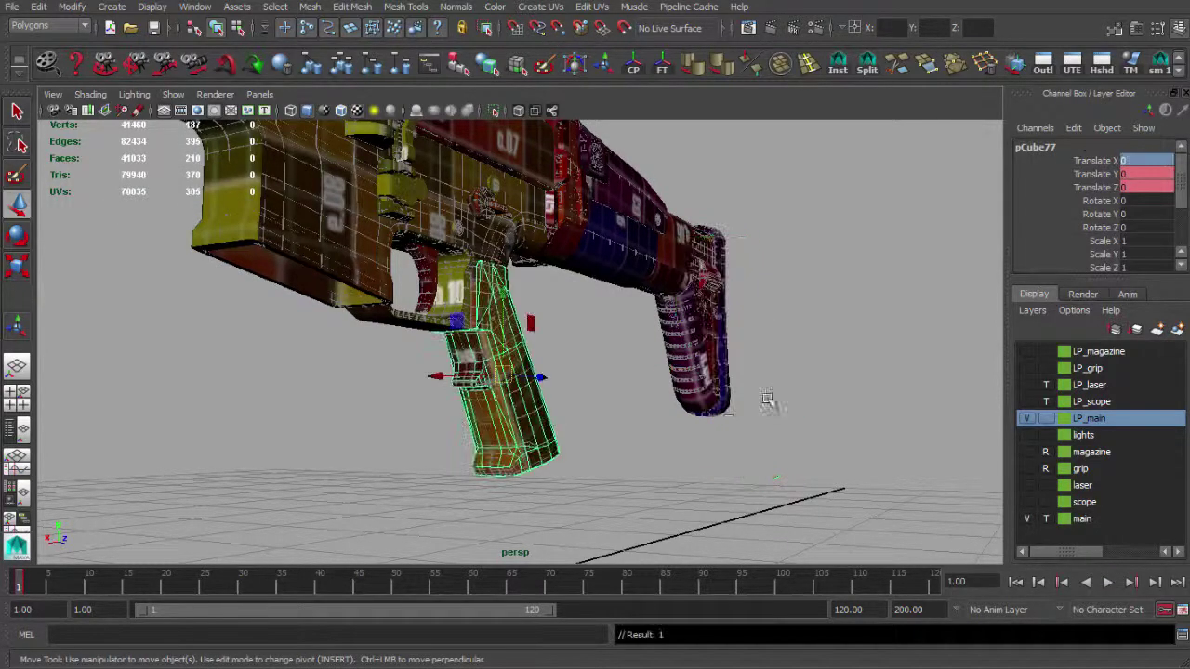
click(343, 409)
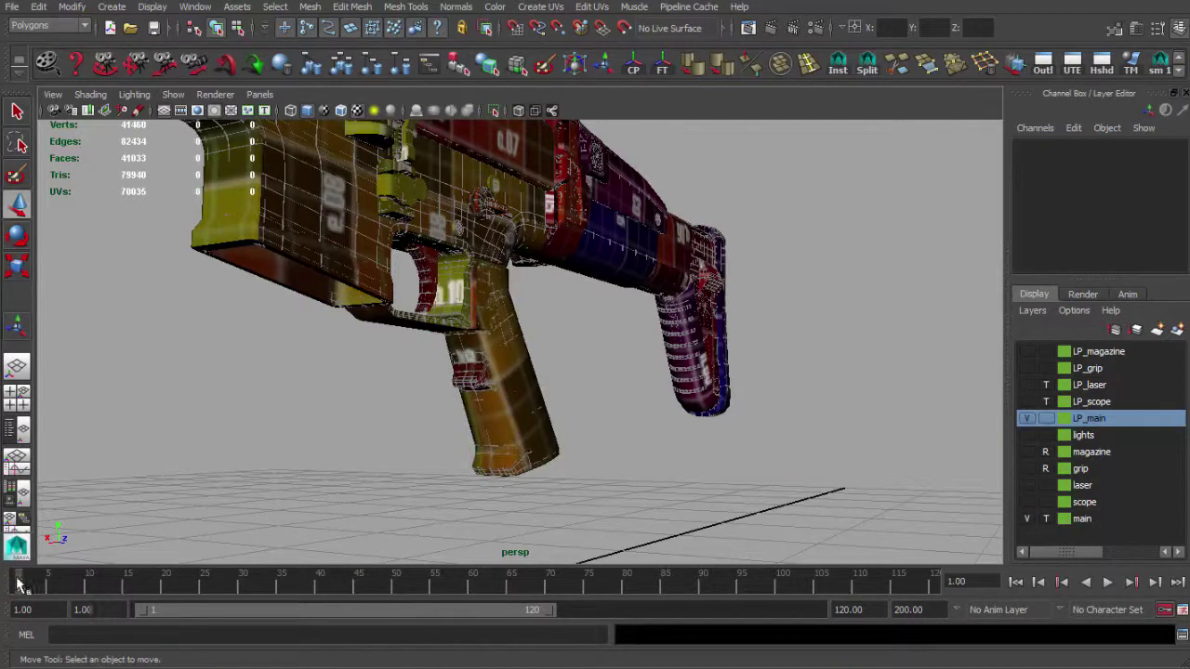
Step: Return to frame 2 and examine the low-poly pistol grip's exploded position up close and against the whole rifle
drag(17, 580, 27, 580)
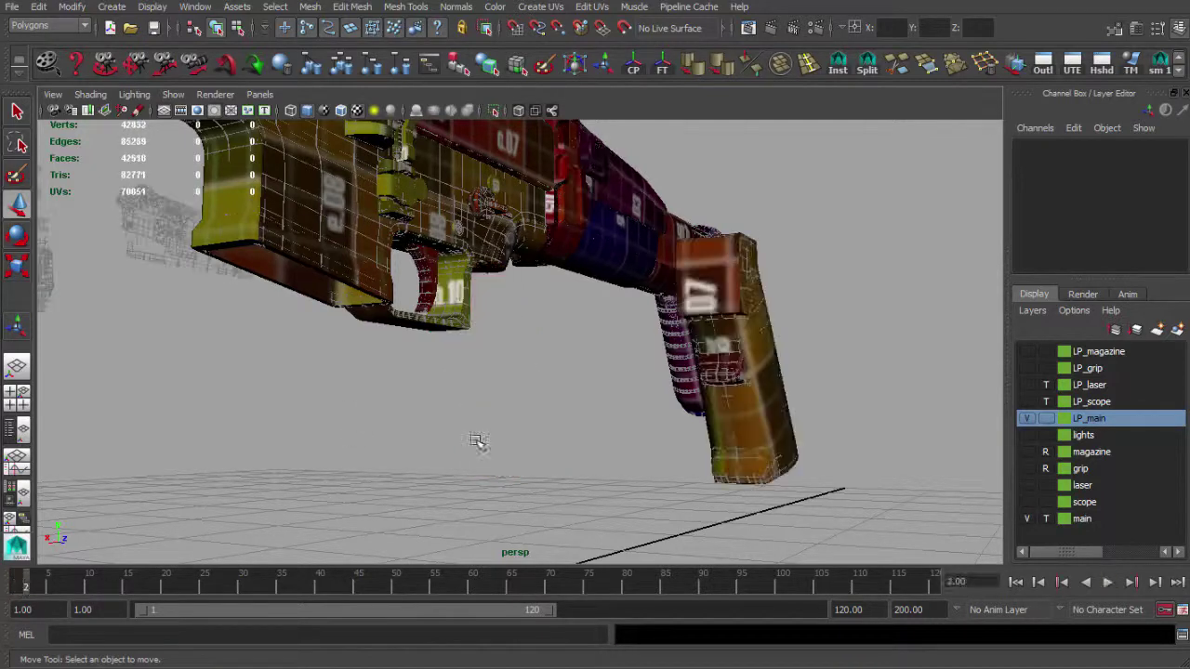
alt+drag(479, 443, 590, 372)
alt+right_drag(593, 374, 646, 352)
alt+middle_drag(646, 353, 641, 329)
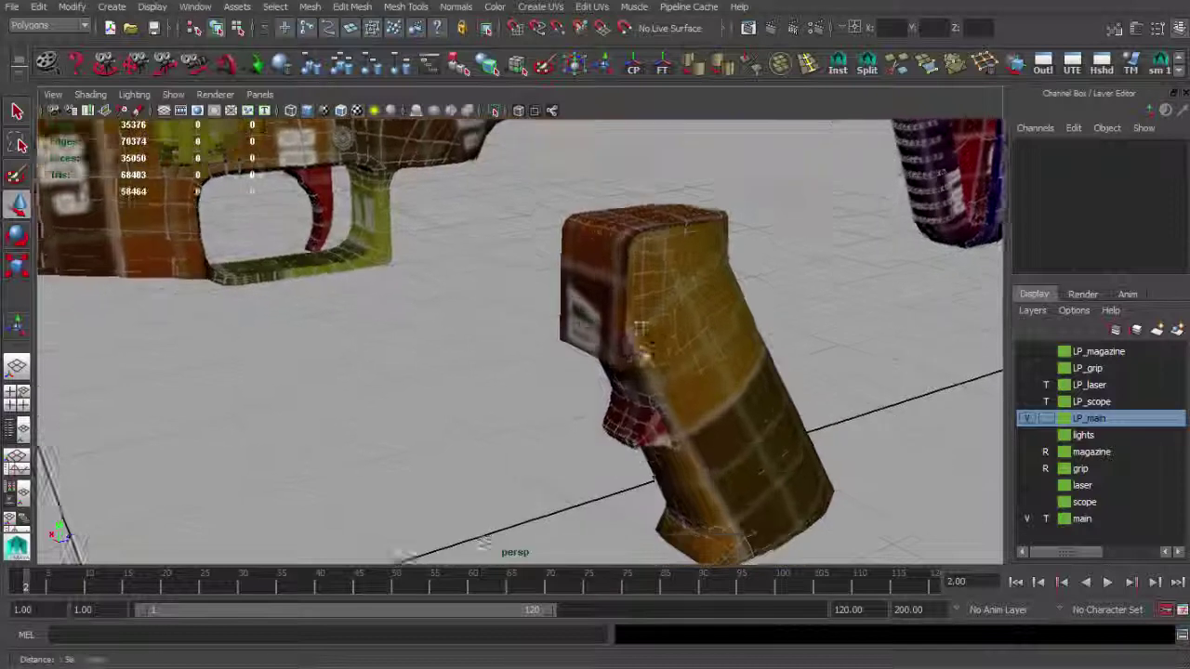
alt+drag(642, 329, 694, 235)
mouse_move(25, 580)
mouse_down()
mouse_move(15, 578)
mouse_move(26, 576)
mouse_up()
alt+right_drag(623, 423, 452, 390)
alt+middle_drag(452, 390, 642, 386)
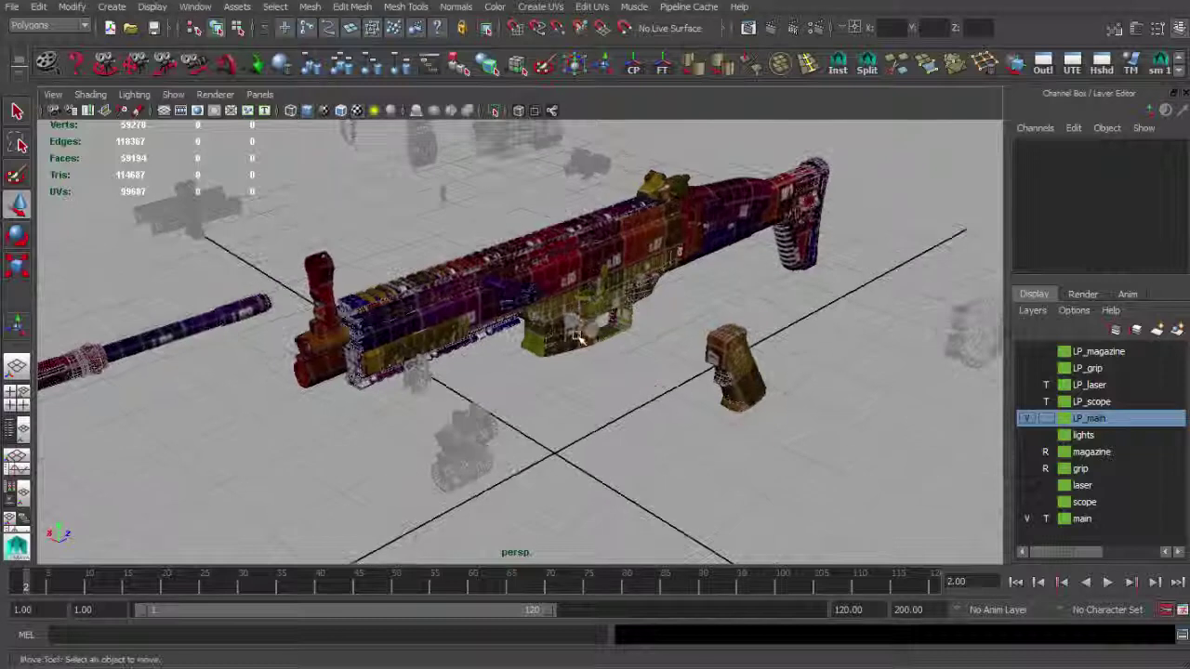
alt+right_drag(578, 339, 535, 333)
alt+drag(534, 333, 623, 341)
alt+middle_drag(638, 345, 627, 356)
alt+drag(626, 356, 607, 357)
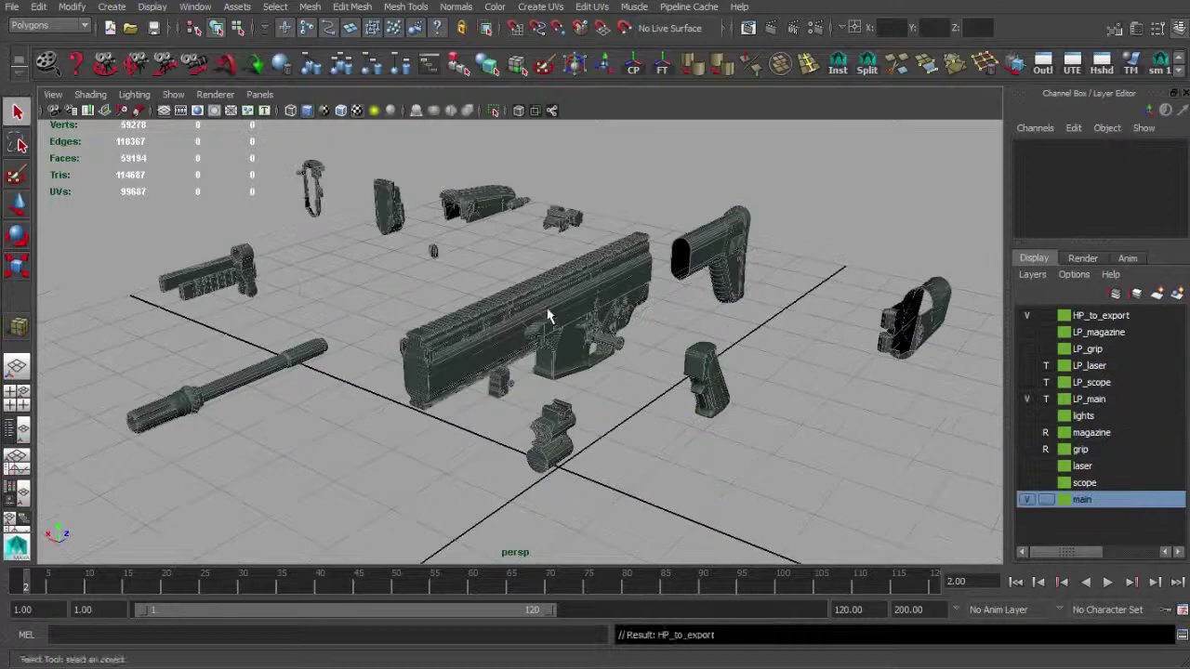
Step: Compare the assembled rifle at frame 1 with the exploded parts at frame 2, viewing them from several angles
alt+drag(549, 317, 524, 330)
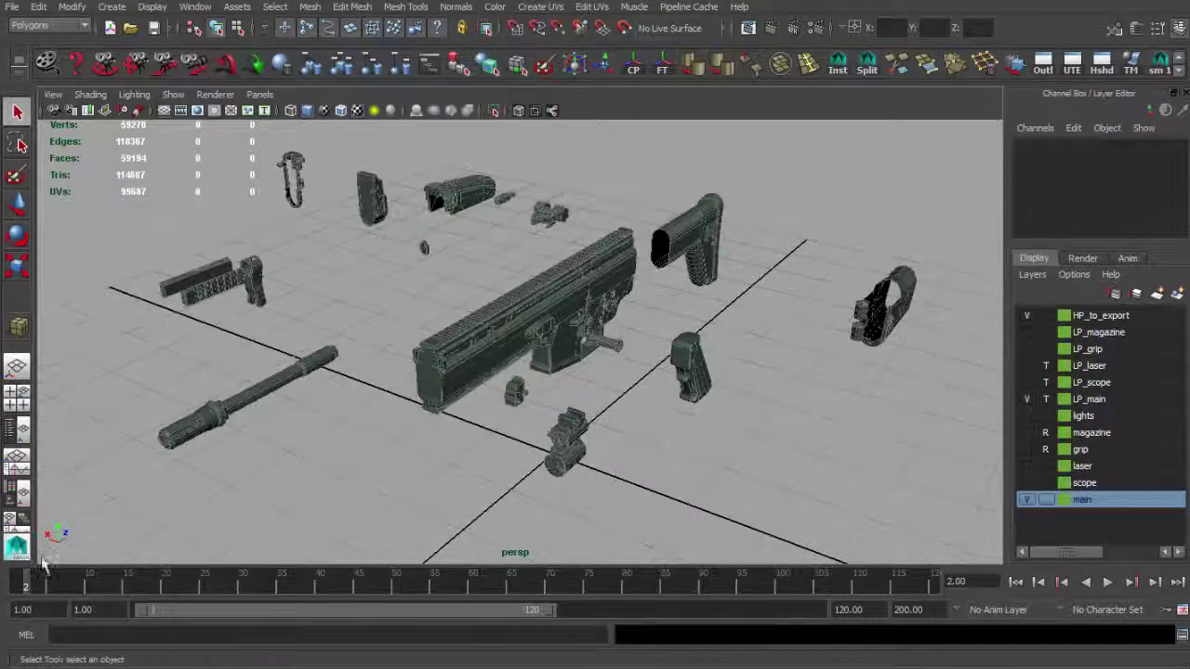
click(19, 583)
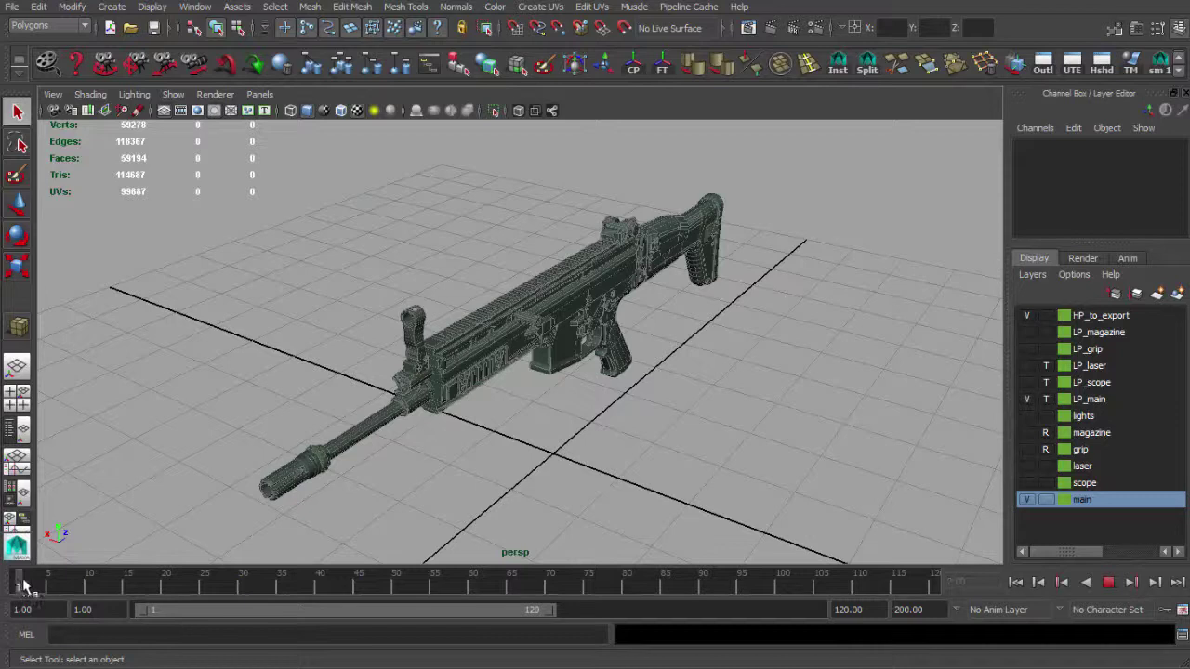
drag(23, 585, 27, 585)
alt+drag(403, 355, 358, 321)
scroll(563, 380, up, 4)
alt+drag(563, 380, 603, 388)
scroll(609, 388, up, 2)
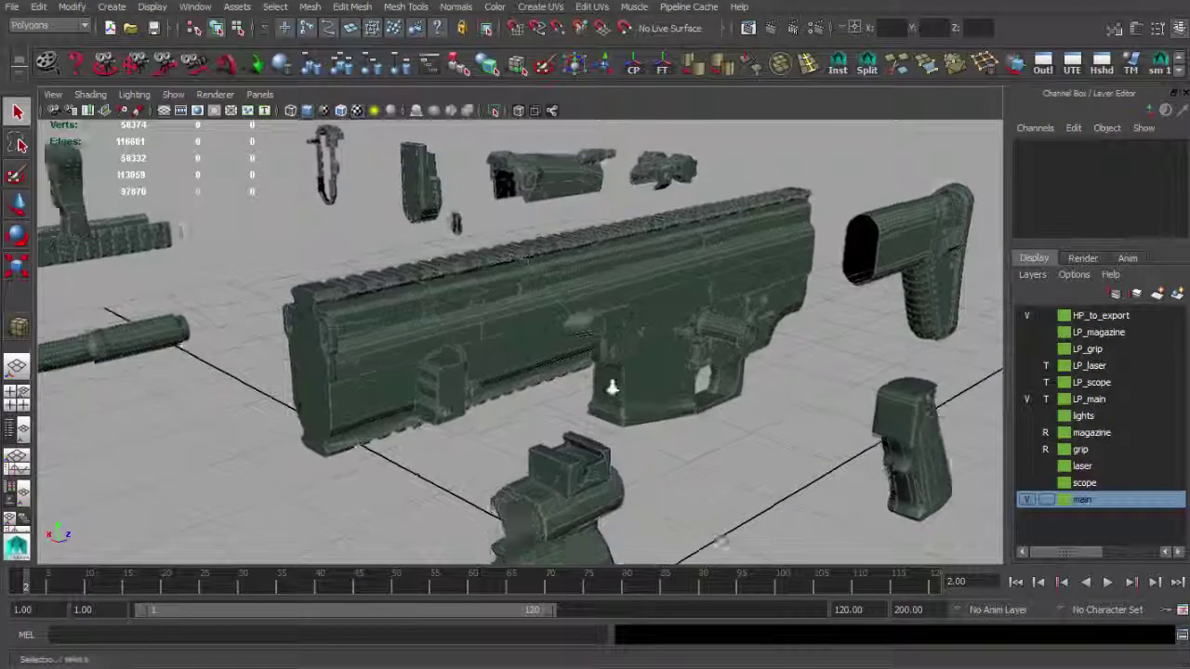
scroll(611, 387, down, 1)
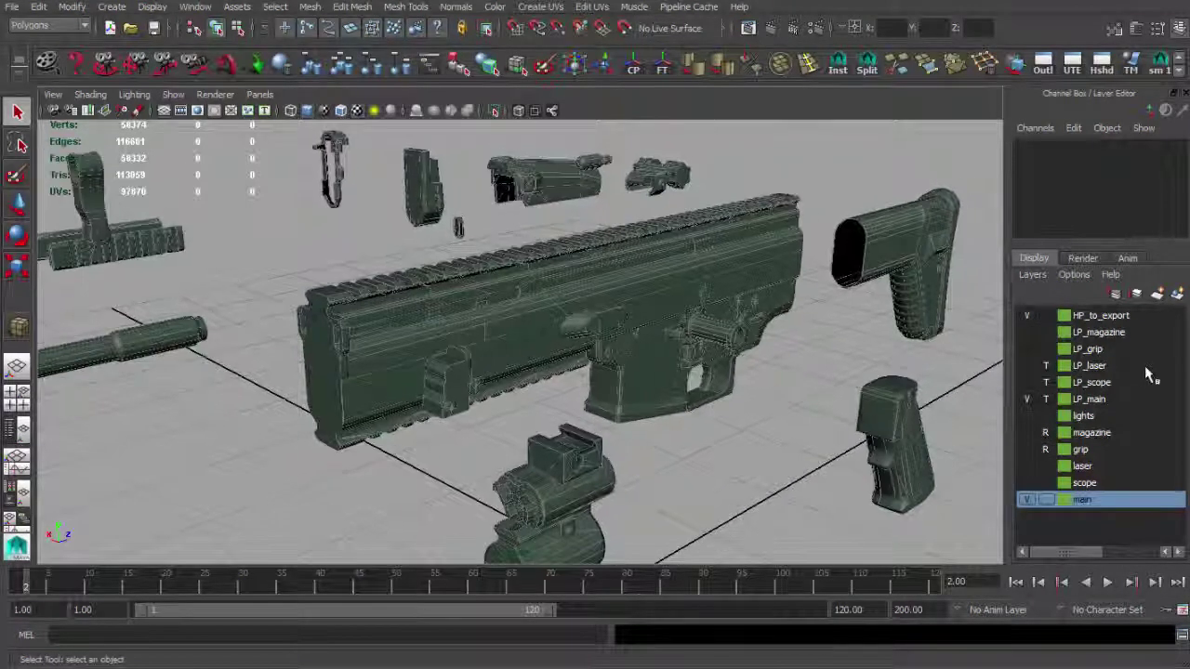
Step: Hide the LP_main layer and review the exploded high-poly parts on their own in the timeline
click(1027, 400)
scroll(629, 372, down, 3)
alt+drag(630, 372, 680, 357)
drag(24, 583, 25, 582)
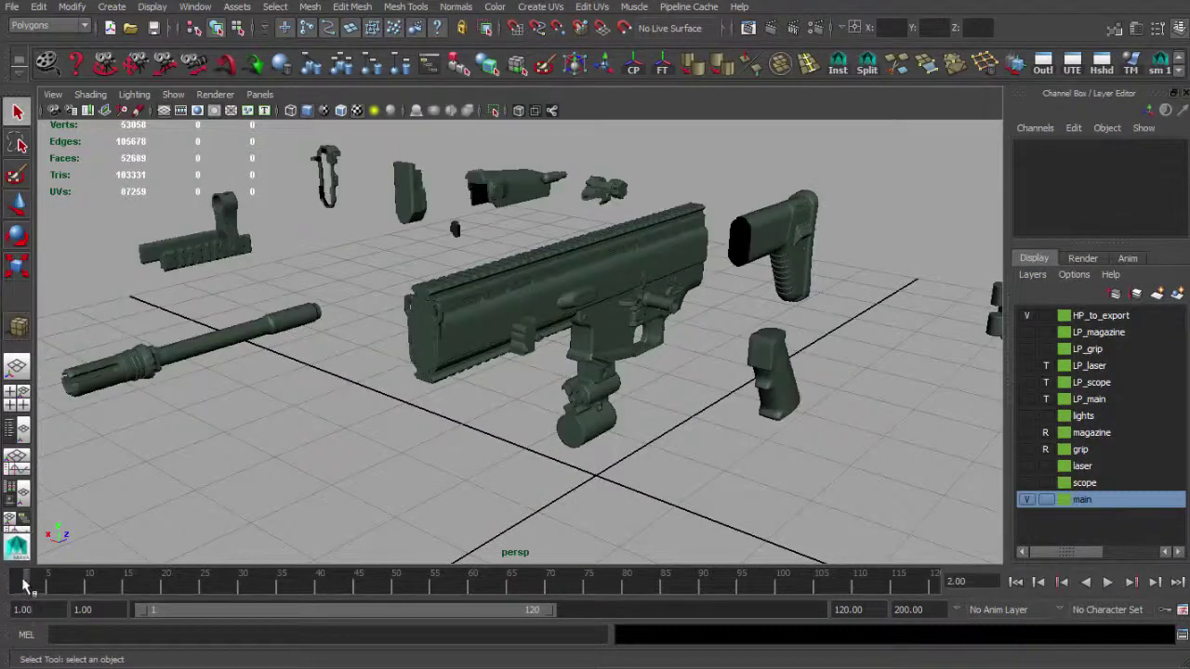
Step: Hide the main layer, show the LP_main layer, and switch LP_main from template to reference mode
click(1023, 500)
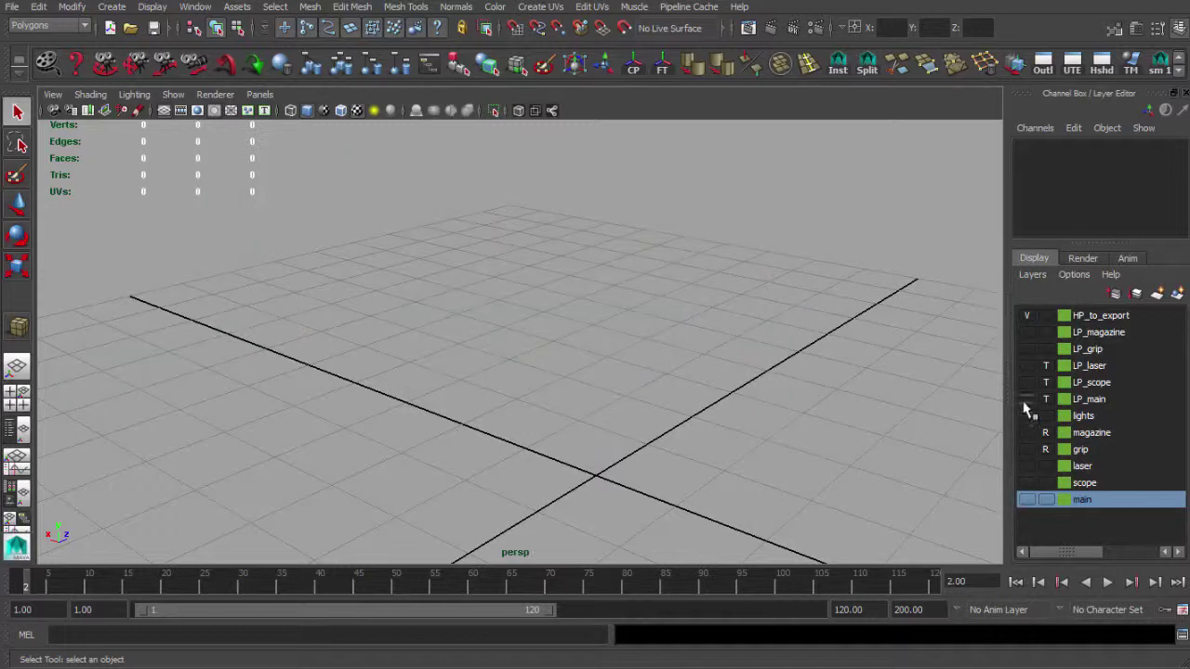
click(1025, 403)
alt+drag(448, 530, 433, 463)
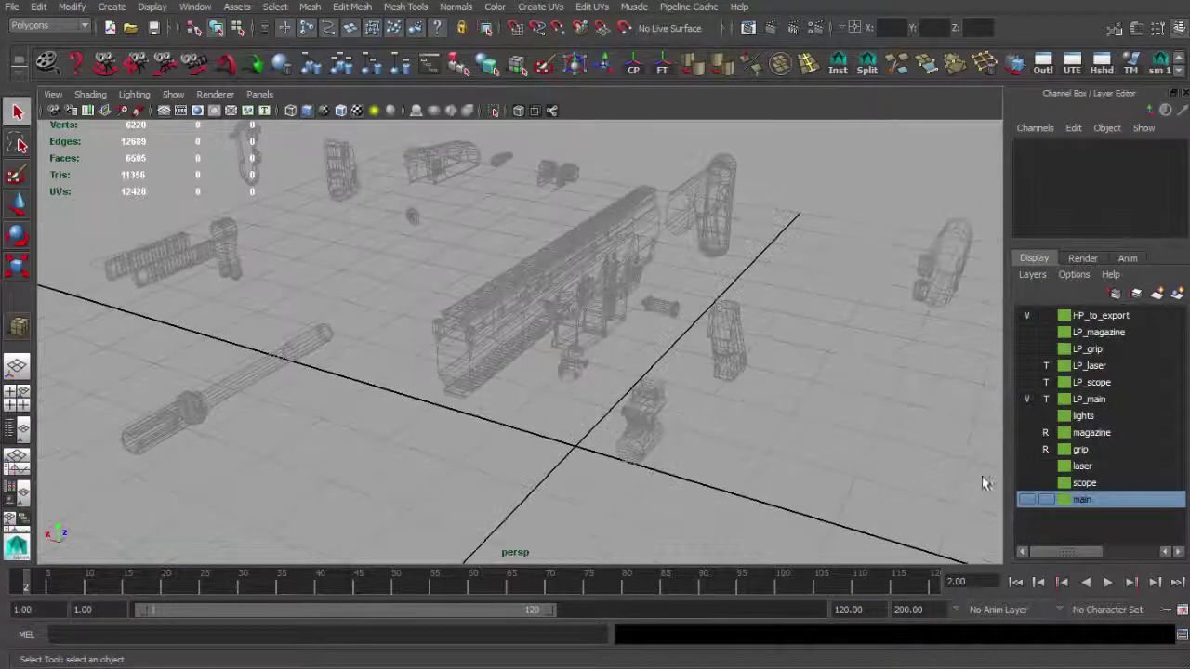
click(1043, 405)
alt+drag(567, 406, 577, 395)
alt+right_drag(576, 396, 543, 403)
alt+drag(542, 404, 450, 438)
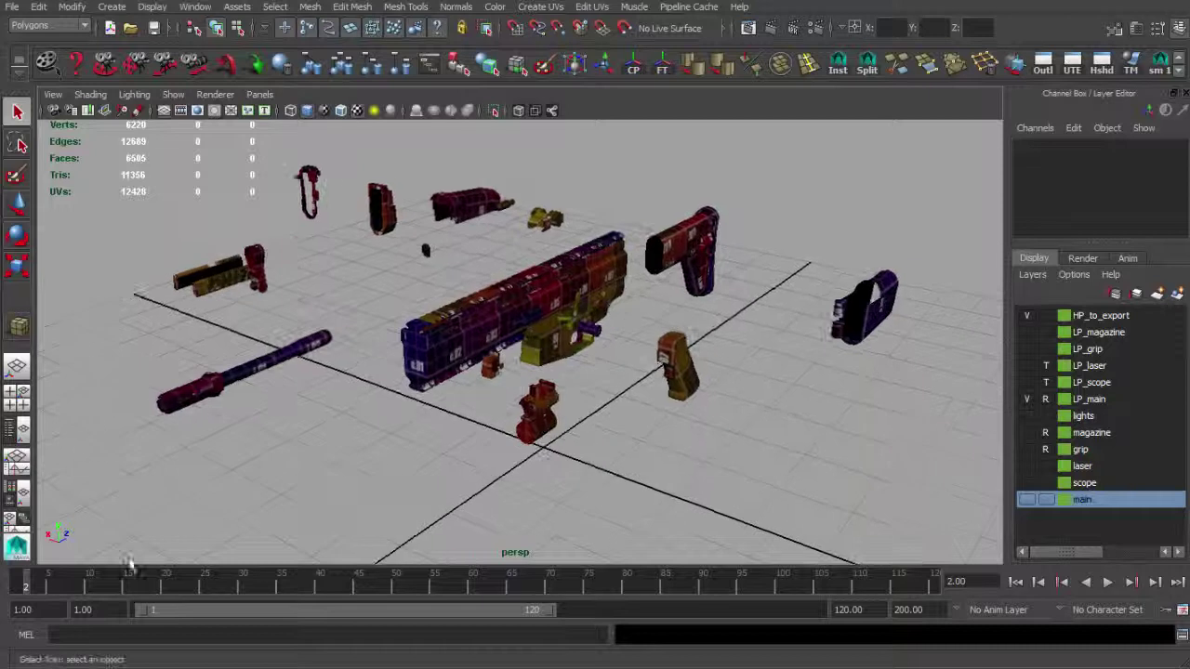
Step: Hide the LP_main layer and show the main layer with the exploded high-poly parts at frame 2
mouse_move(23, 575)
mouse_down()
mouse_move(10, 572)
mouse_move(28, 575)
mouse_up()
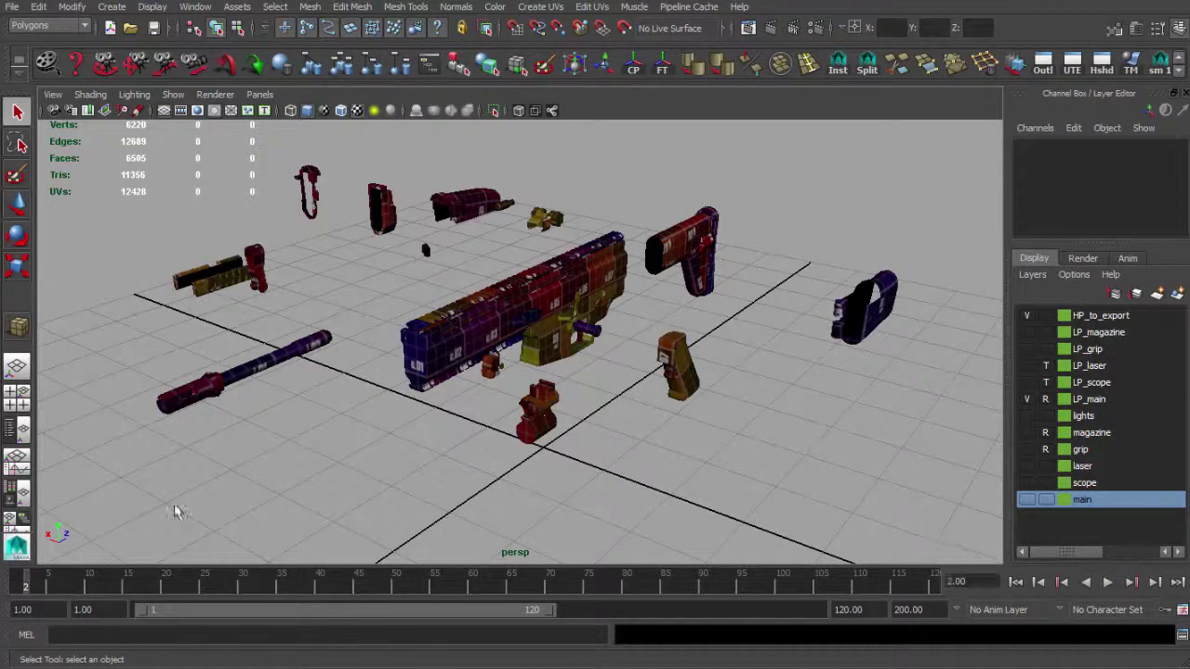
alt+drag(477, 413, 485, 401)
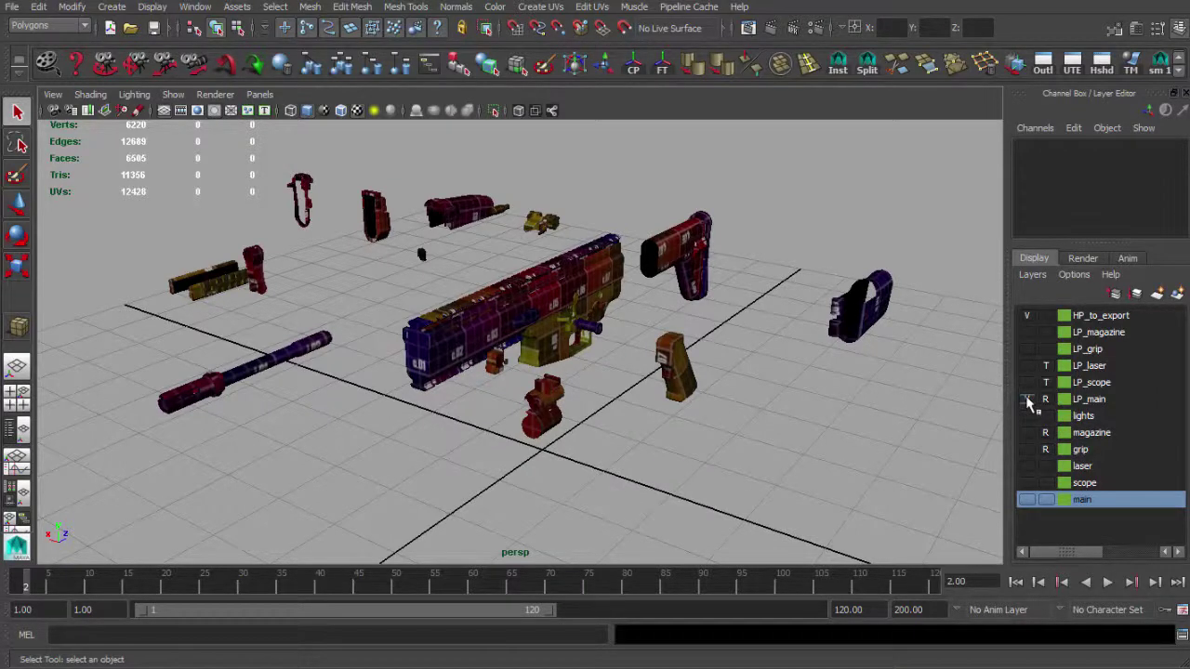
click(1026, 399)
click(1026, 499)
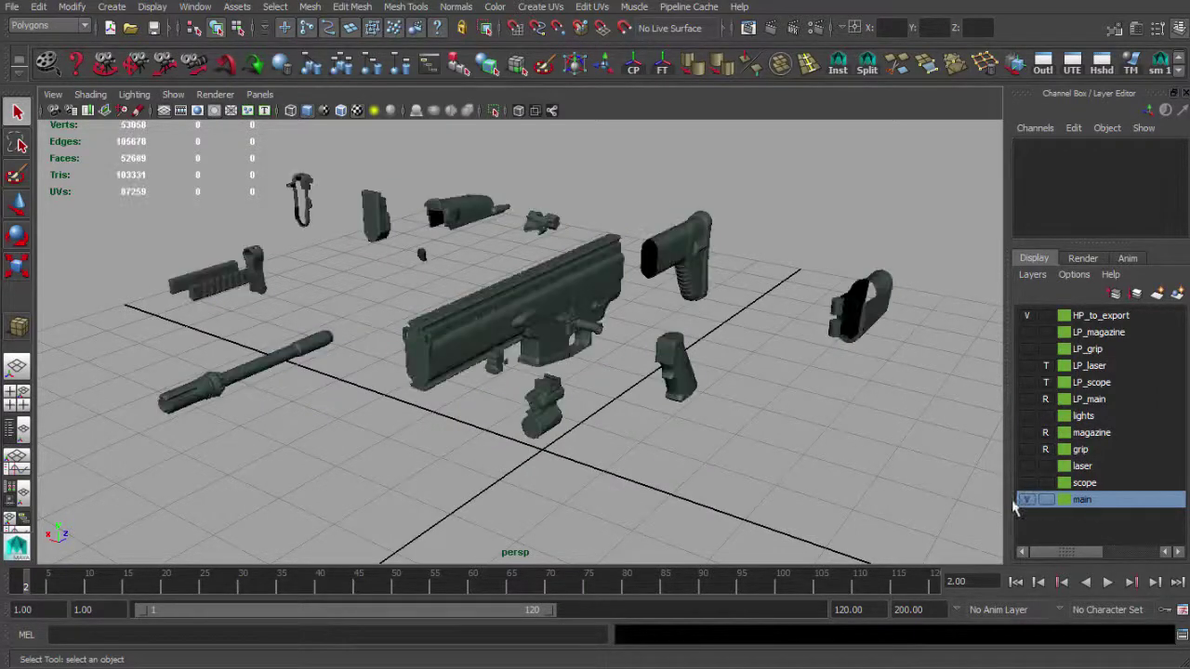
Step: Select all exploded high-poly parts of the rifle and duplicate them in place
alt+drag(650, 376, 645, 380)
alt+right_drag(645, 380, 564, 373)
alt+drag(563, 373, 539, 375)
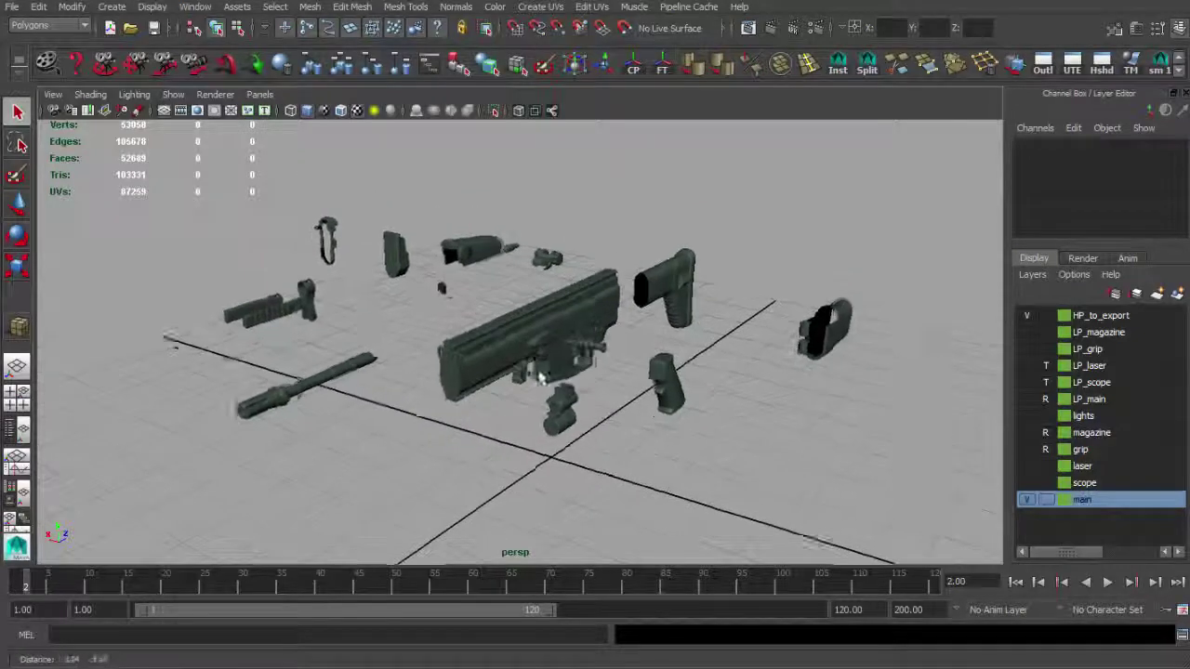
alt+right_drag(540, 375, 347, 290)
alt+middle_drag(550, 310, 531, 314)
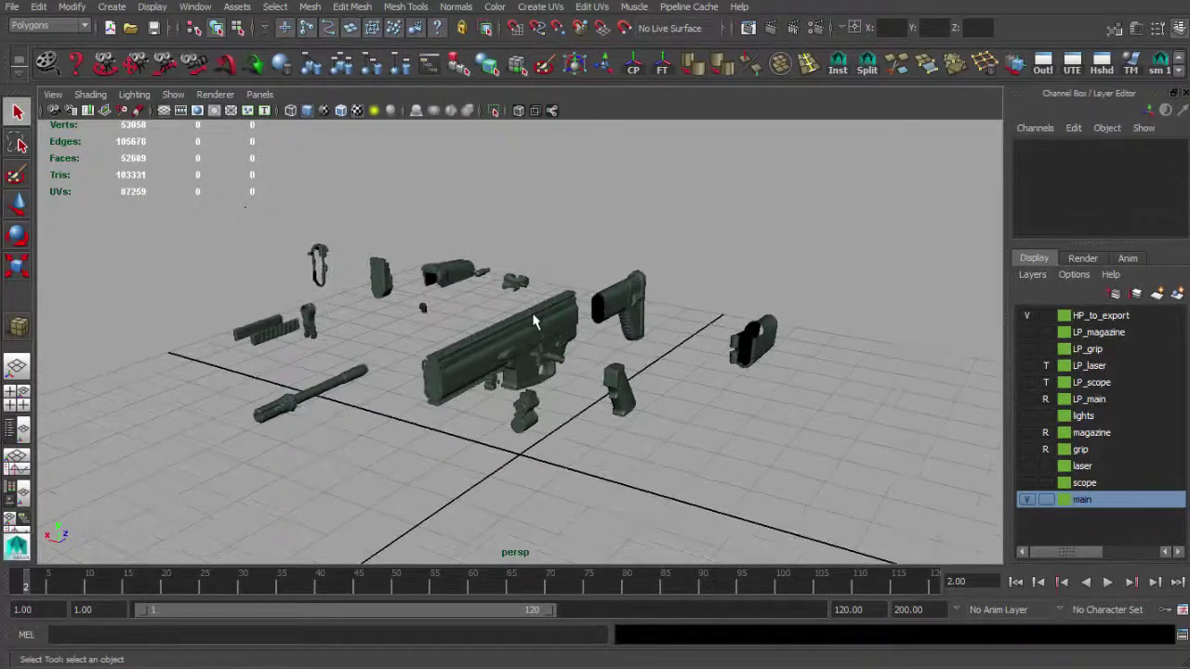
mouse_move(532, 315)
alt+right_down()
mouse_move(566, 318)
mouse_move(547, 318)
alt+right_up()
alt+middle_drag(547, 318, 540, 320)
drag(226, 213, 898, 482)
alt+drag(704, 400, 676, 409)
alt+right_drag(676, 410, 697, 407)
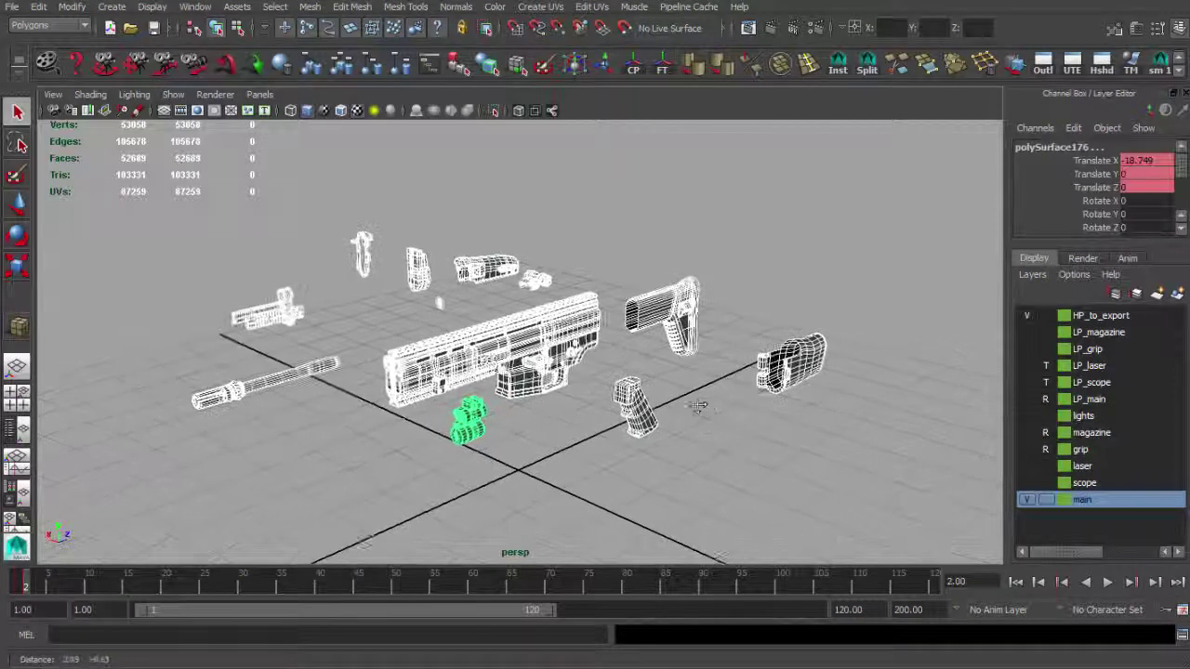
alt+drag(697, 407, 693, 410)
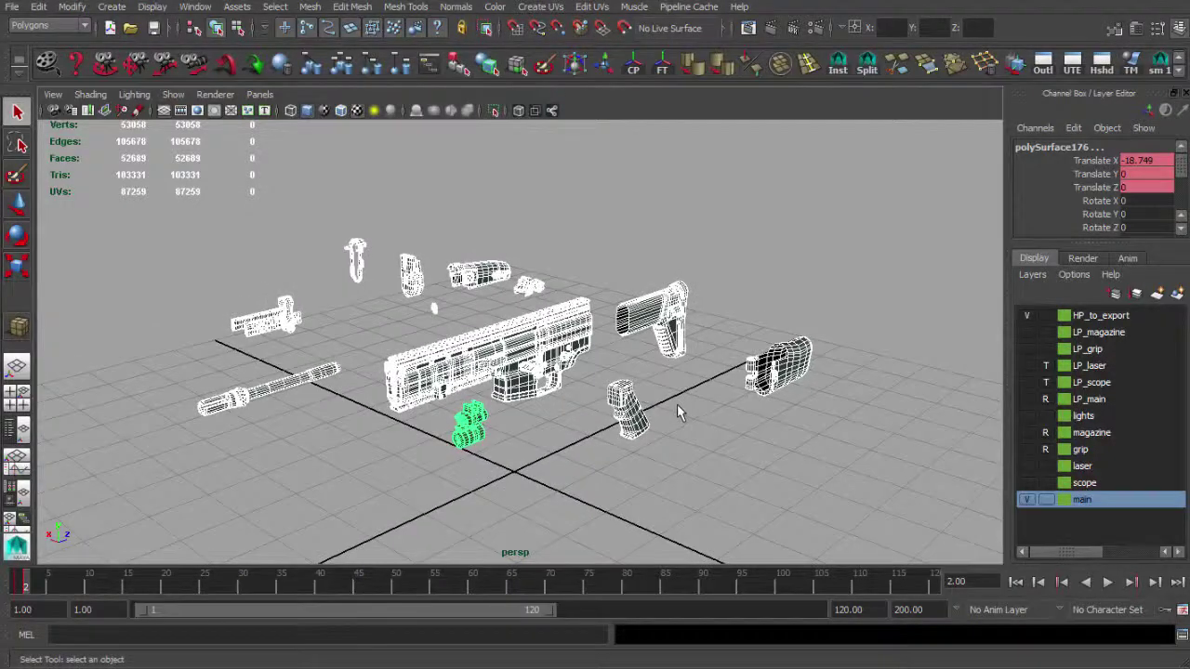
alt+drag(579, 395, 575, 379)
alt+right_drag(574, 379, 606, 388)
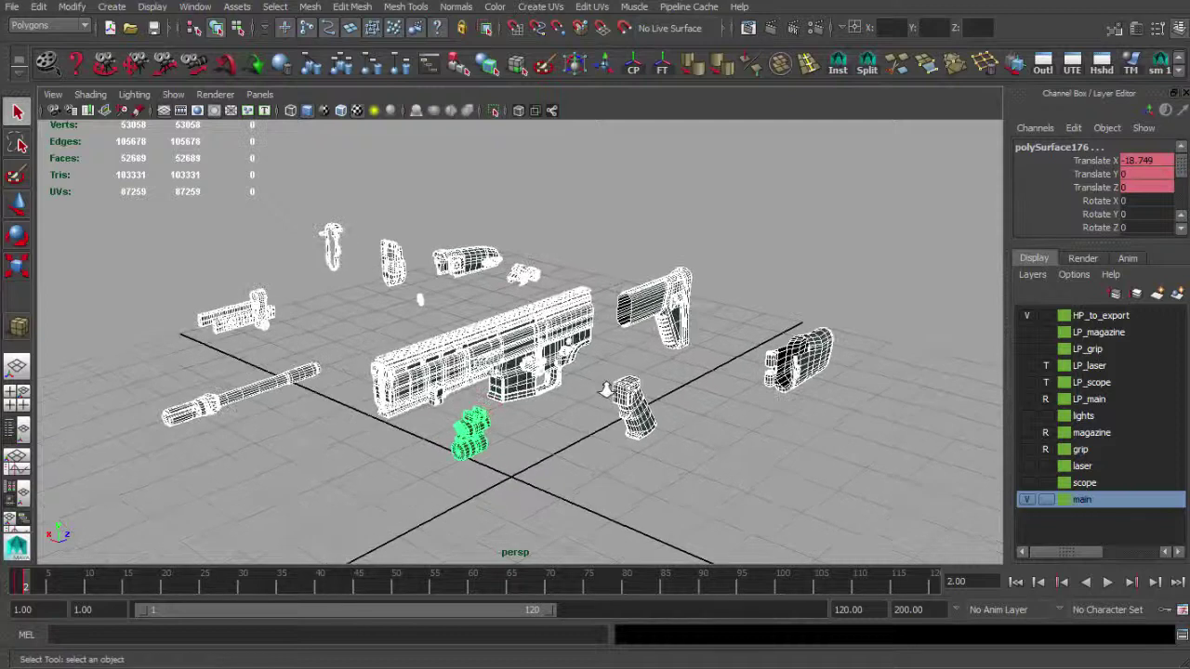
key(ctrl+d)
key(ctrl+d)
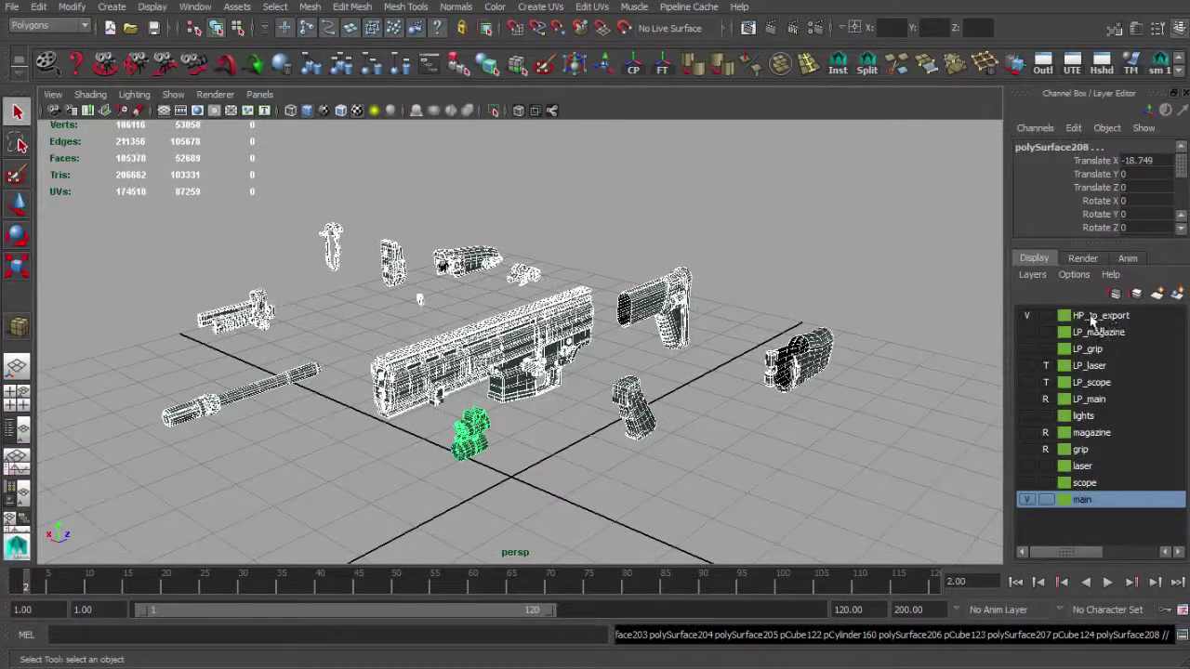
Step: Move the duplicated high-poly parts from the main layer to the HP_to_export layer
right_click(1119, 498)
click(1168, 542)
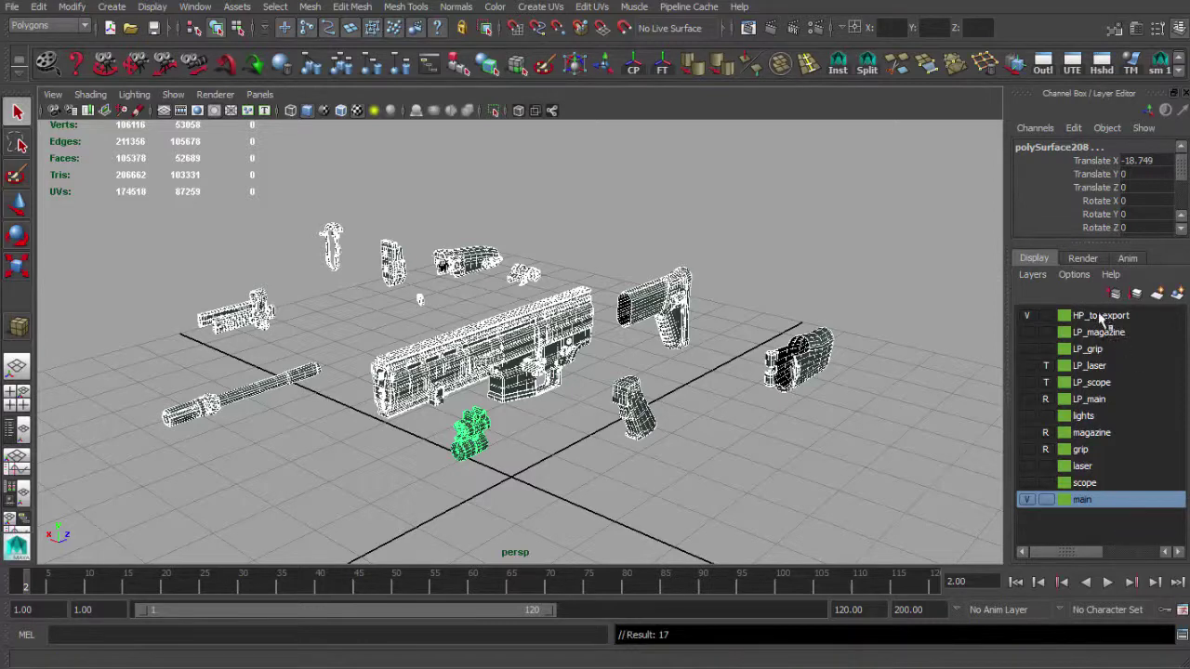
click(1103, 319)
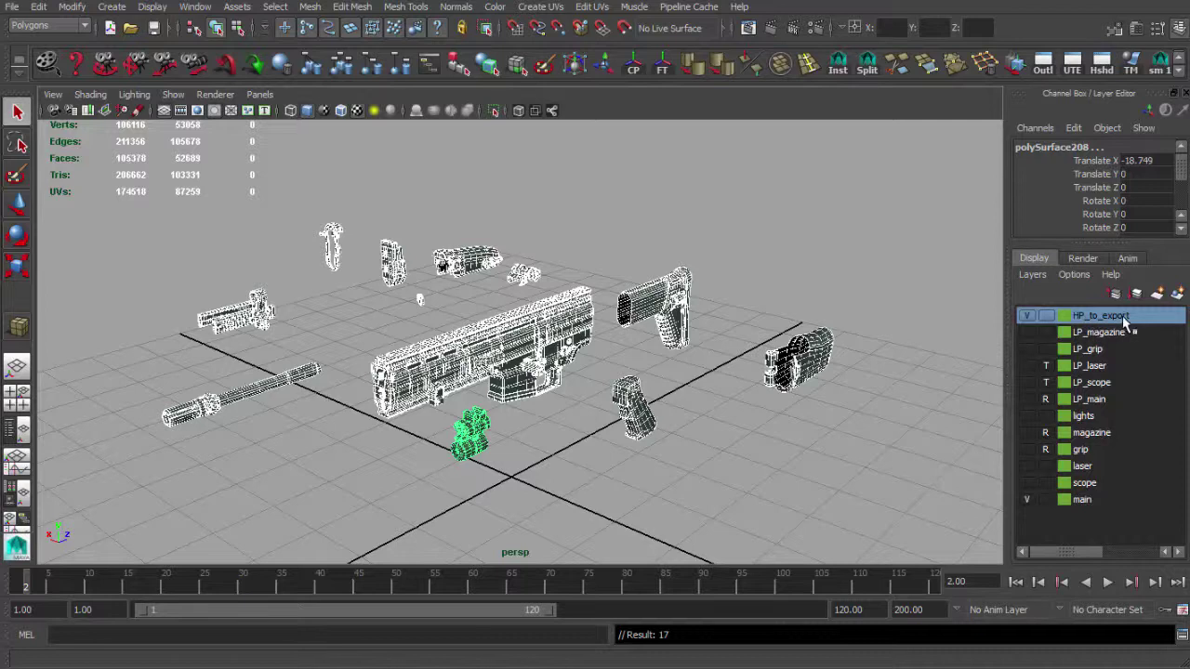
right_click(1123, 317)
click(1162, 343)
right_click(1107, 320)
click(1149, 345)
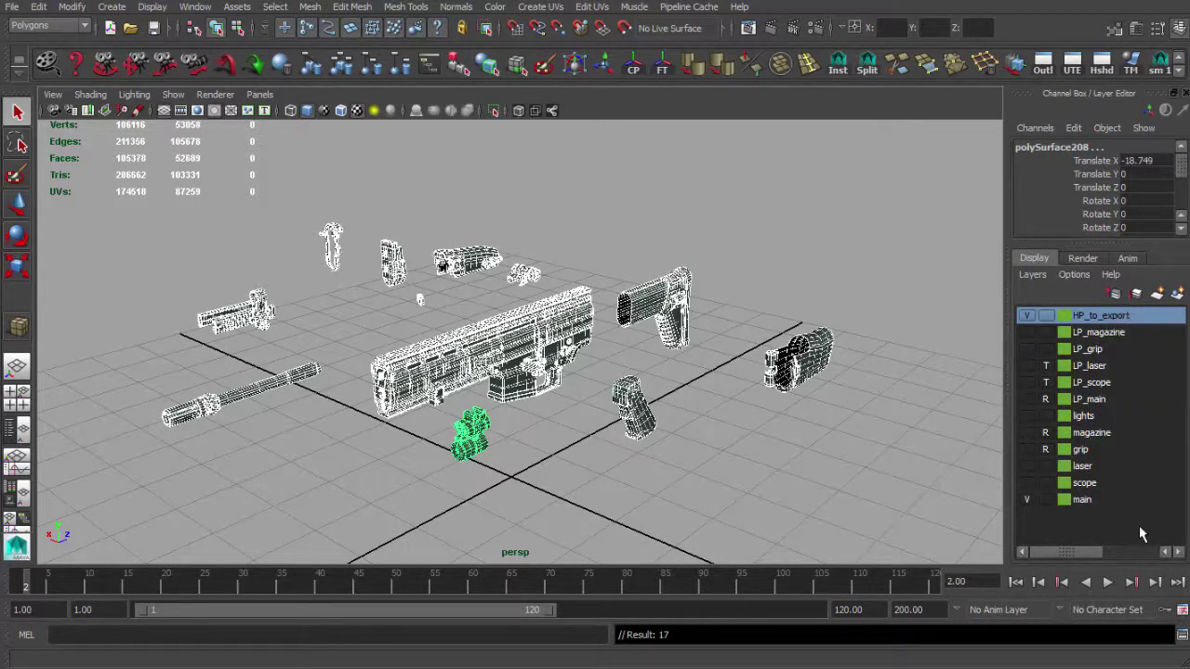
Step: Hide the main layer and check the contents of HP_to_export by toggling that layer's visibility
click(1086, 502)
click(1027, 499)
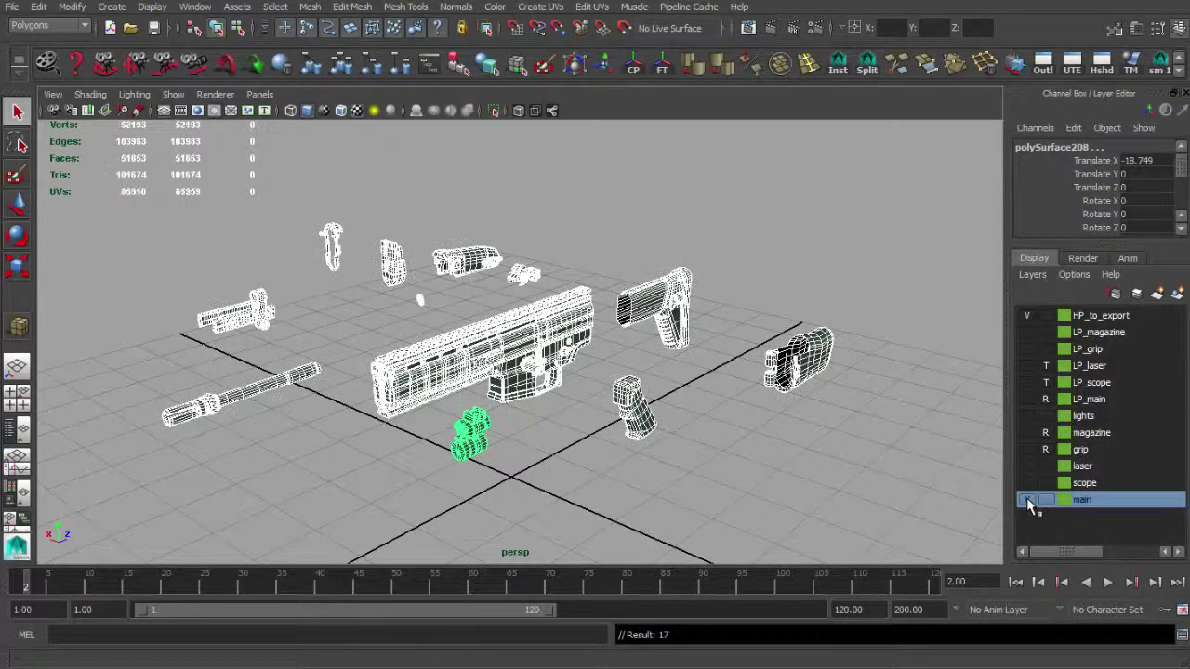
click(832, 305)
click(1090, 315)
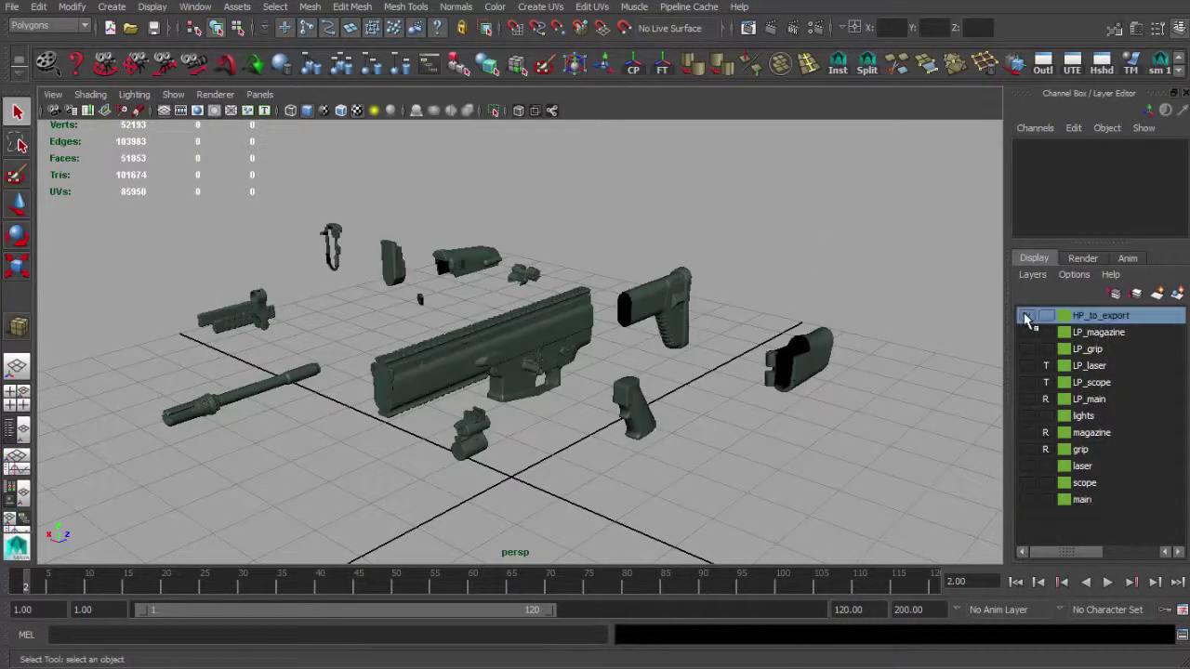
click(1027, 316)
click(1026, 316)
click(1027, 316)
click(1026, 316)
Step: Combine all the duplicated parts on the HP_to_export layer into a single mesh
scroll(582, 338, down, 2)
alt+drag(582, 338, 626, 285)
drag(229, 226, 775, 488)
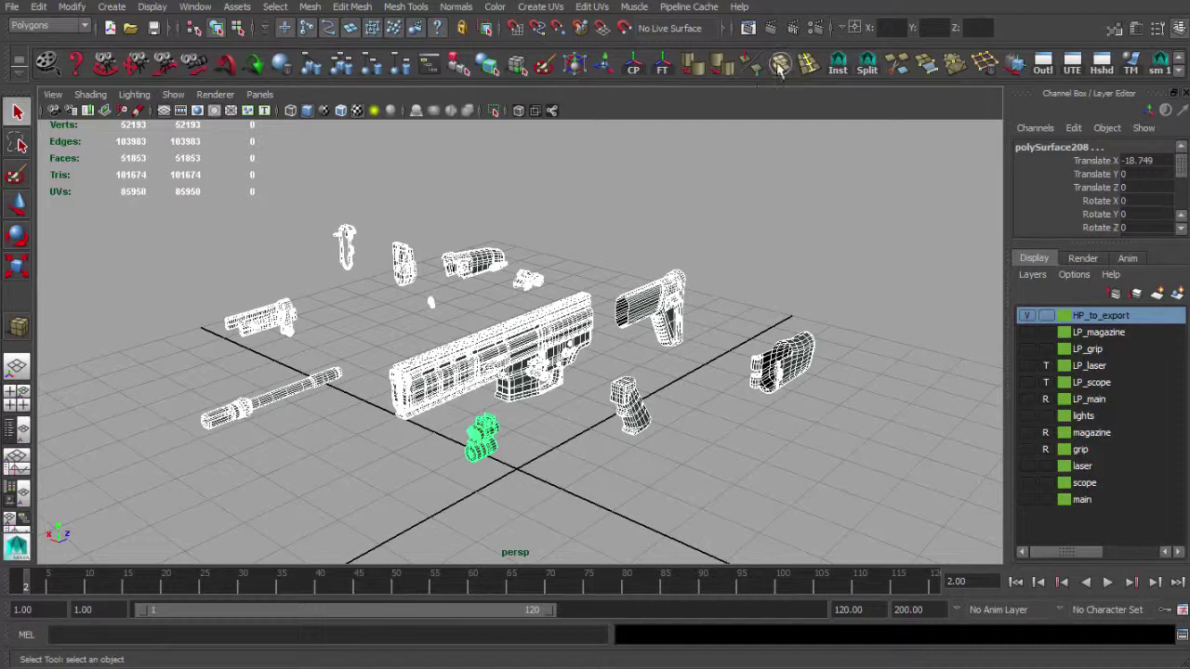
click(778, 66)
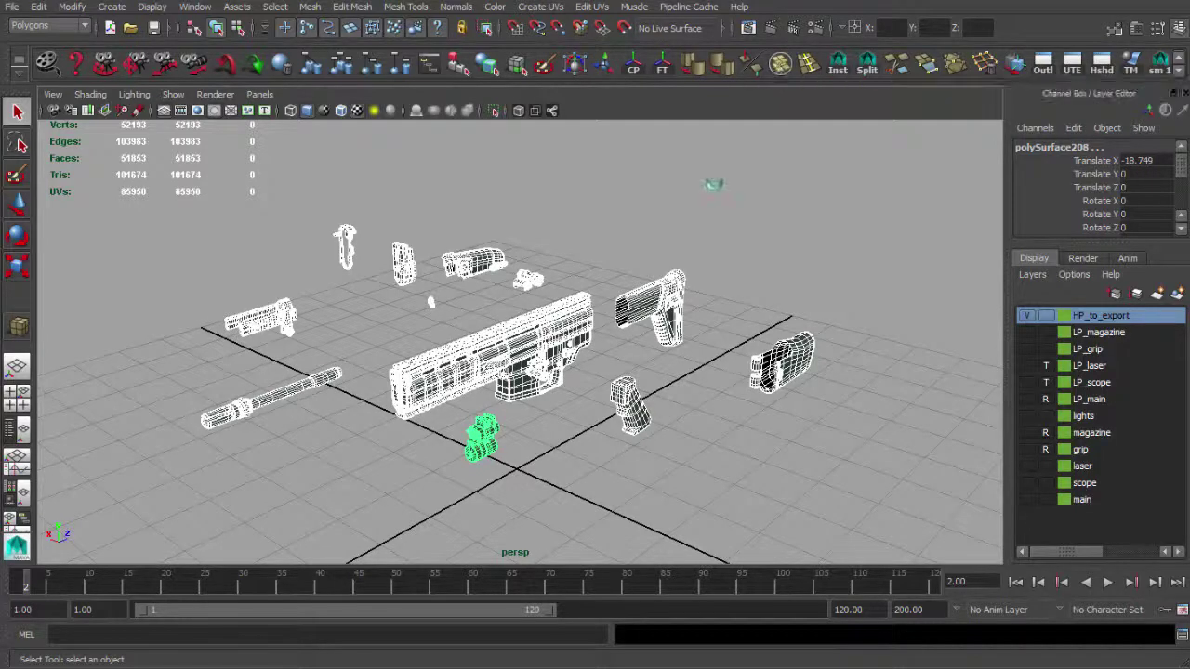
click(710, 226)
Step: Examine the combined high-poly mesh from several angles, including the receiver's side up close
alt+right_drag(537, 314, 667, 353)
alt+drag(667, 354, 574, 343)
alt+right_drag(574, 344, 771, 380)
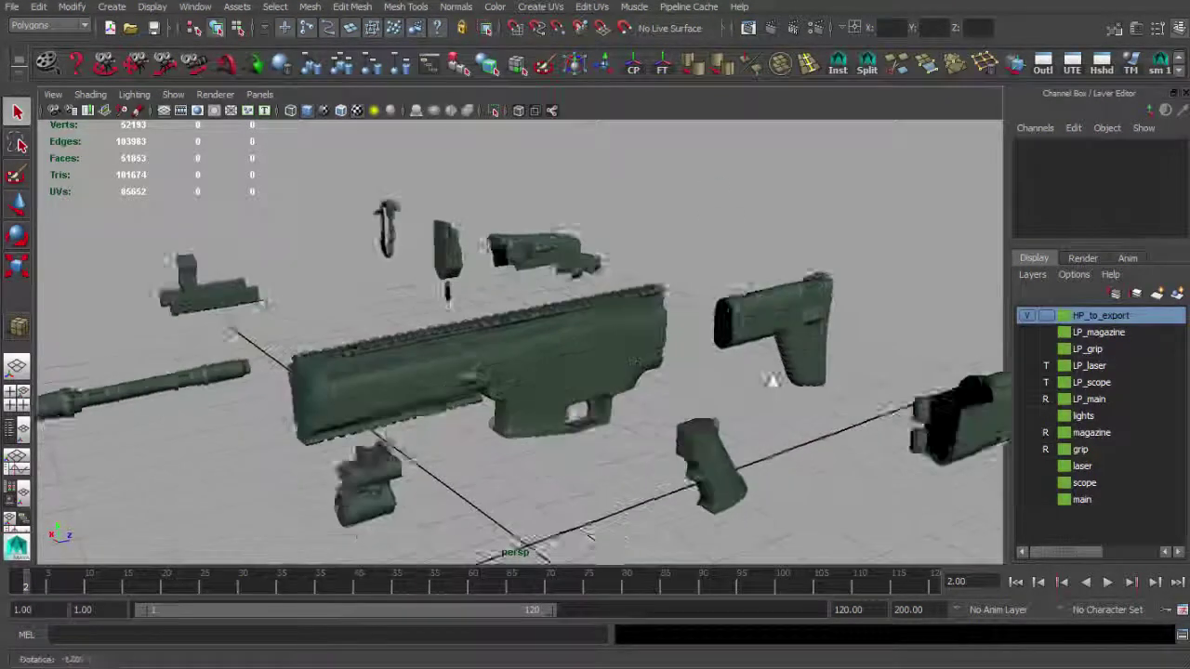
alt+drag(771, 380, 569, 326)
alt+right_drag(569, 325, 787, 351)
click(786, 353)
mouse_move(779, 358)
alt+mouse_down()
mouse_move(667, 370)
mouse_move(584, 352)
mouse_move(764, 353)
alt+mouse_up()
alt+right_drag(764, 353, 636, 327)
alt+drag(637, 327, 617, 352)
alt+right_drag(616, 353, 740, 379)
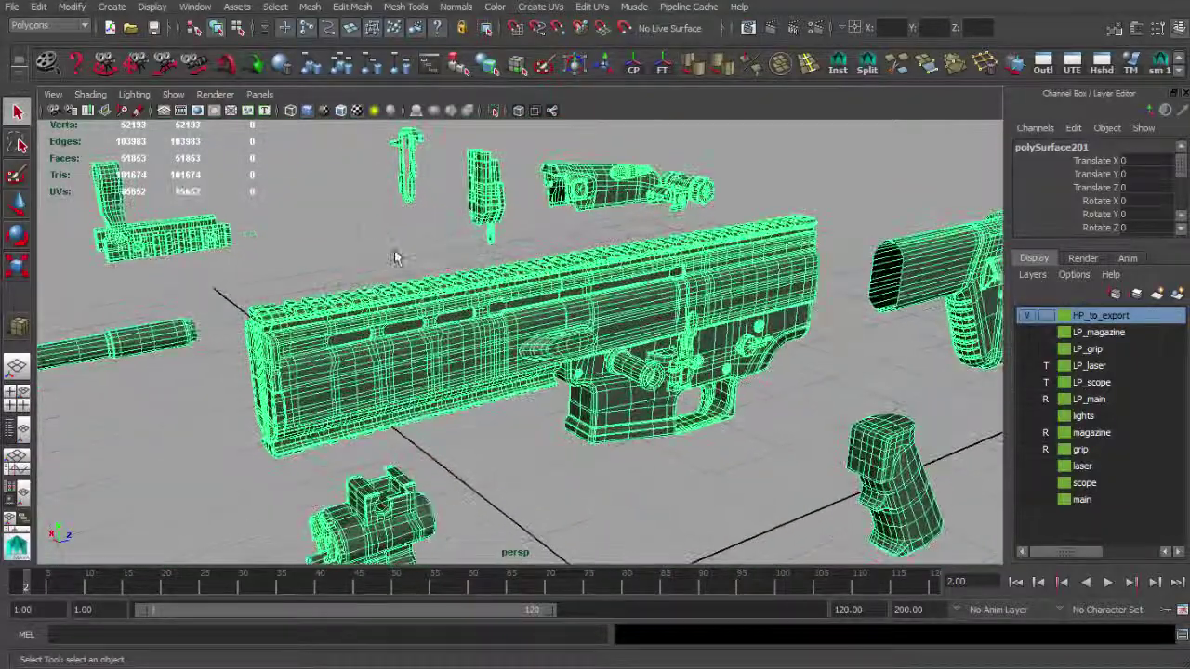
click(383, 257)
alt+drag(379, 257, 484, 270)
alt+right_drag(484, 270, 619, 311)
alt+drag(619, 311, 608, 316)
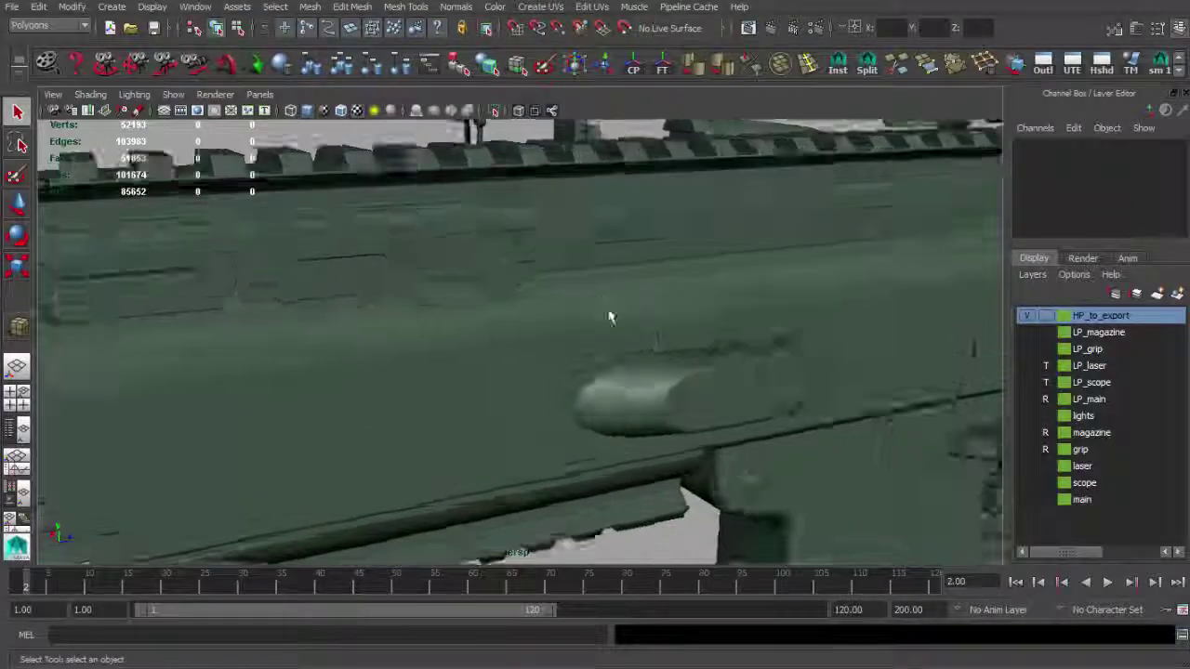
click(686, 346)
alt+right_drag(608, 316, 721, 323)
alt+drag(720, 324, 563, 305)
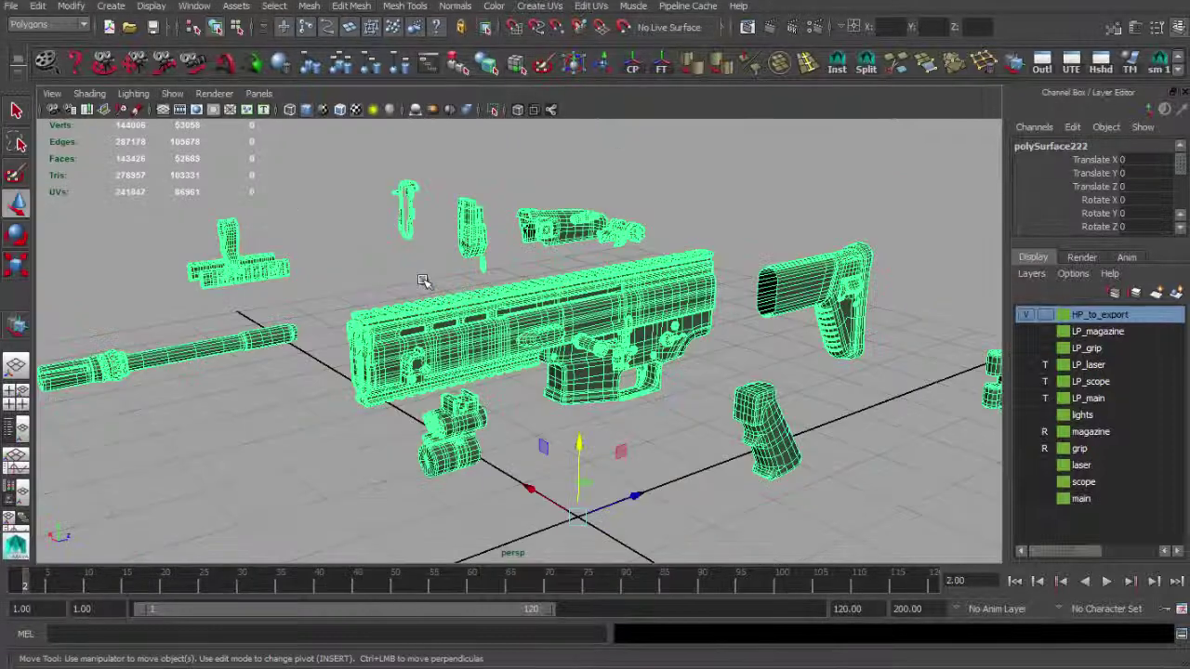
Step: Smooth the combined high-poly mesh exponentially with 2 division levels, using the Maya Catmull-Clark subdivision type
shift+right_drag(423, 281, 501, 366)
drag(883, 9, 795, 23)
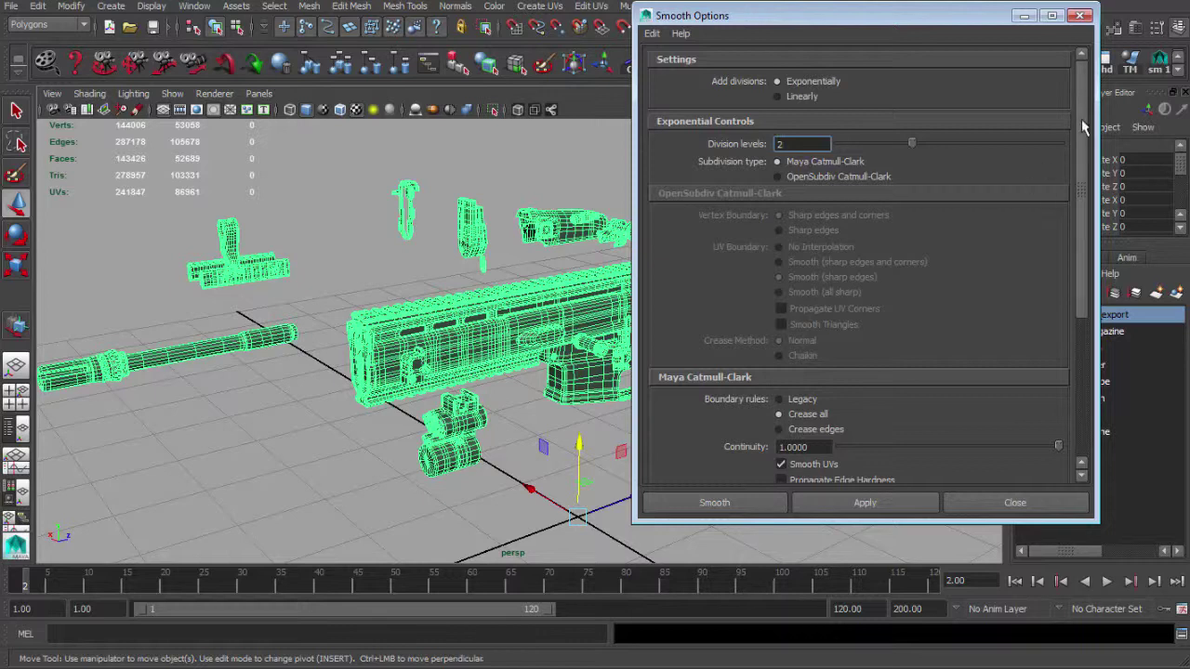
mouse_move(1083, 128)
mouse_down()
mouse_move(1074, 282)
mouse_move(1088, 119)
mouse_up()
click(863, 509)
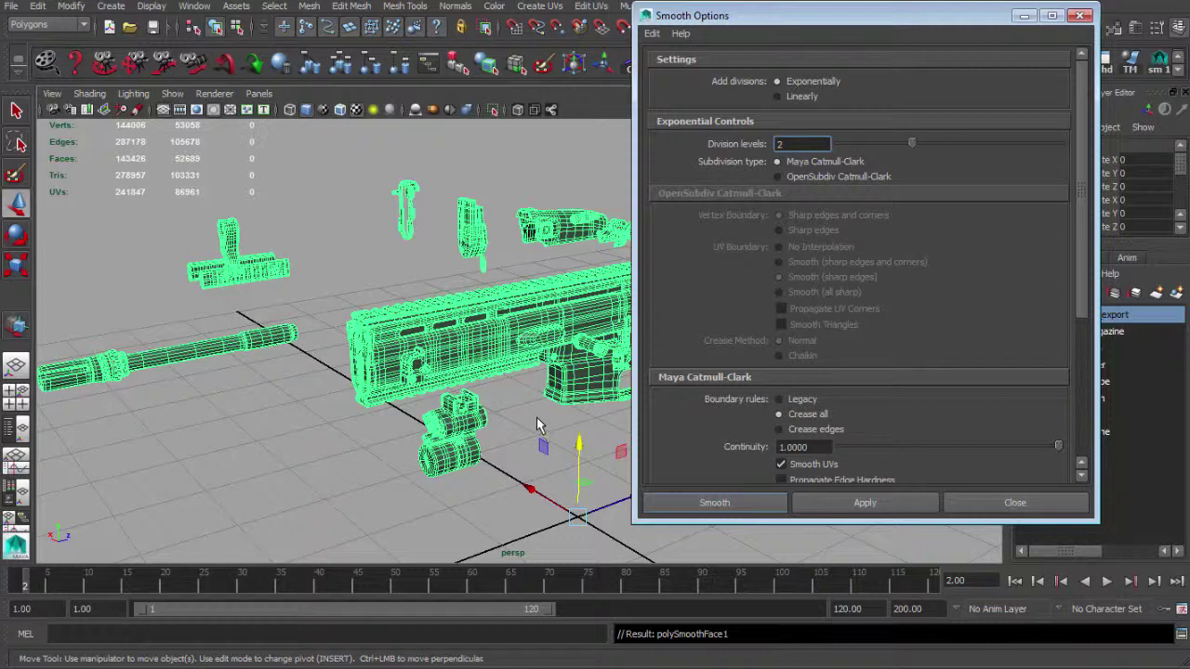
click(1013, 504)
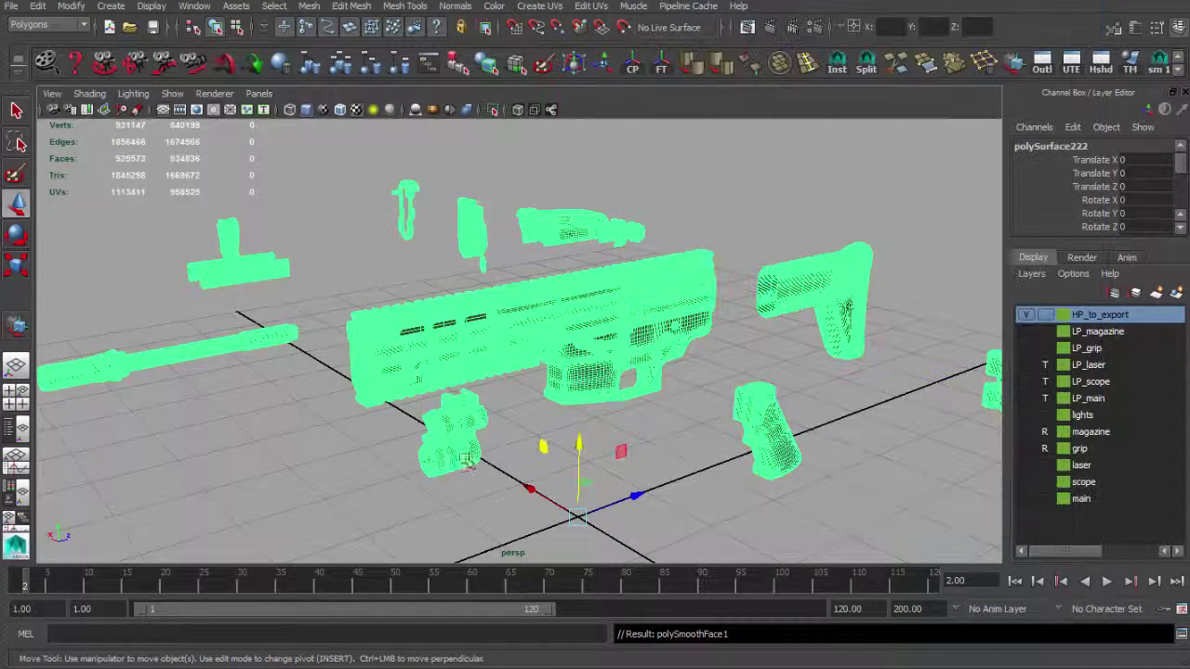
click(657, 415)
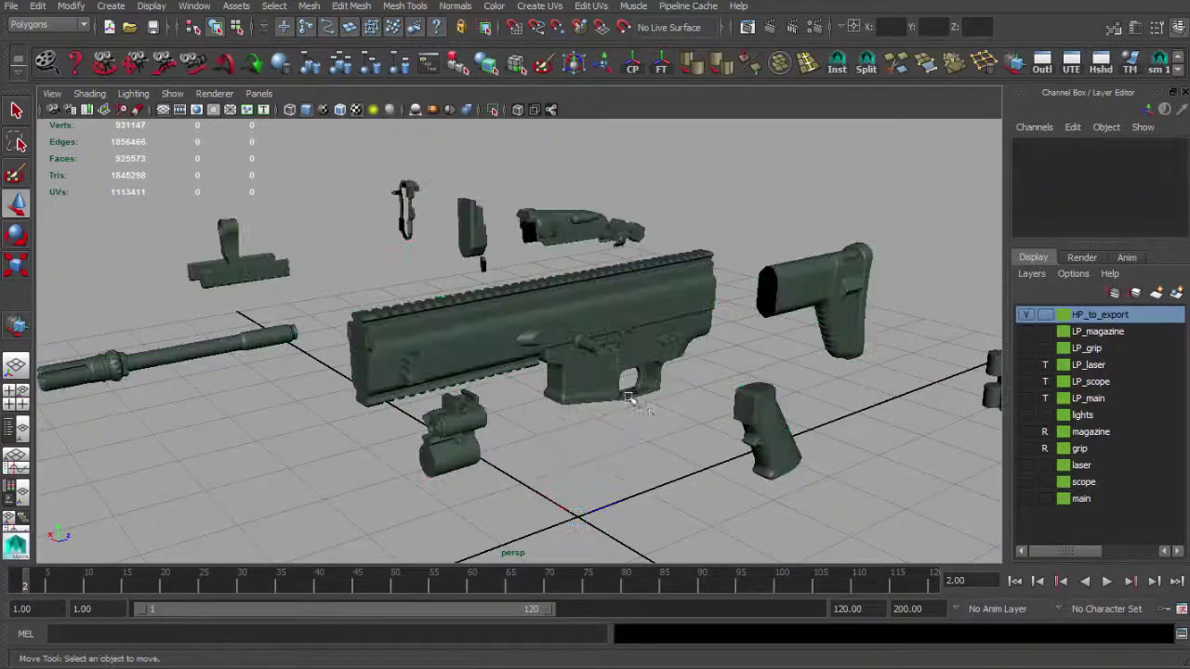
Step: Examine the smoothed mesh's receiver details up close and the whole exploded rifle from several angles
scroll(629, 398, up, 15)
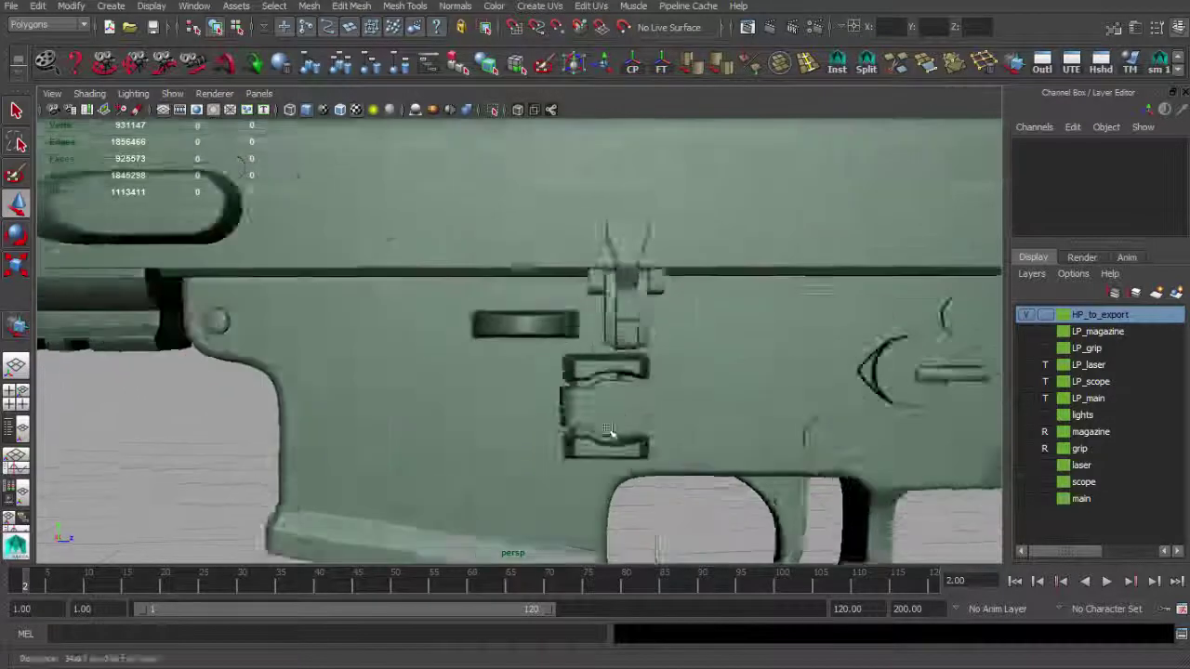
alt+drag(609, 432, 683, 434)
alt+right_drag(682, 434, 597, 426)
alt+drag(597, 426, 676, 436)
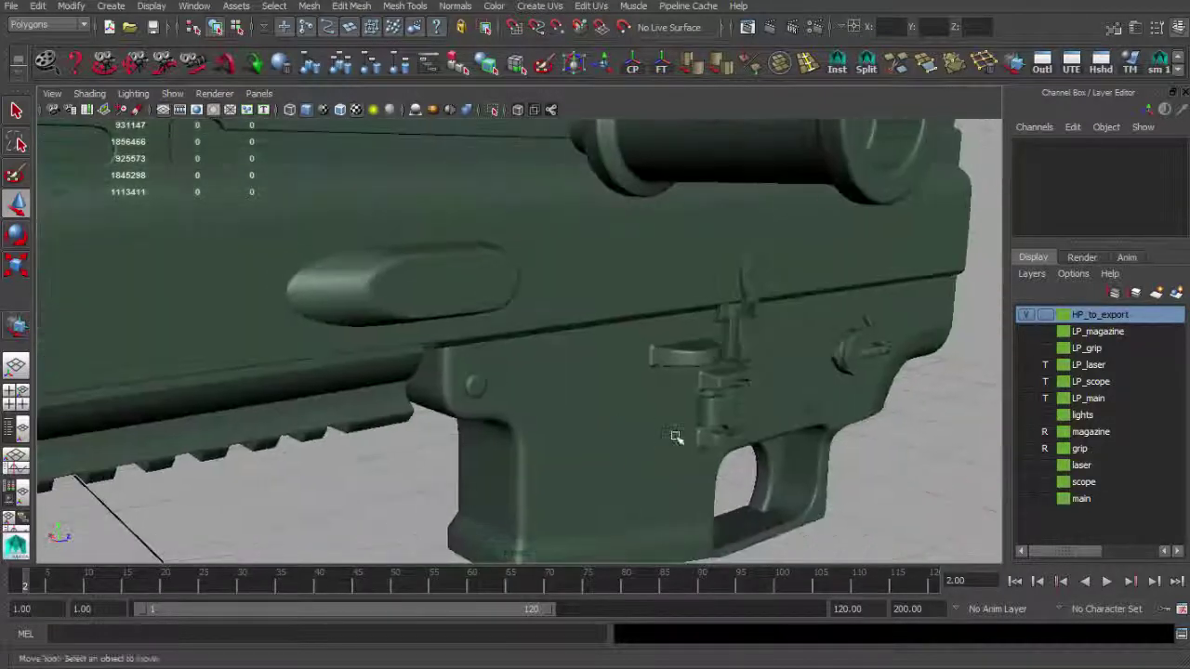
alt+right_drag(676, 436, 614, 419)
alt+drag(614, 418, 717, 376)
alt+right_drag(717, 376, 733, 385)
alt+drag(733, 385, 386, 377)
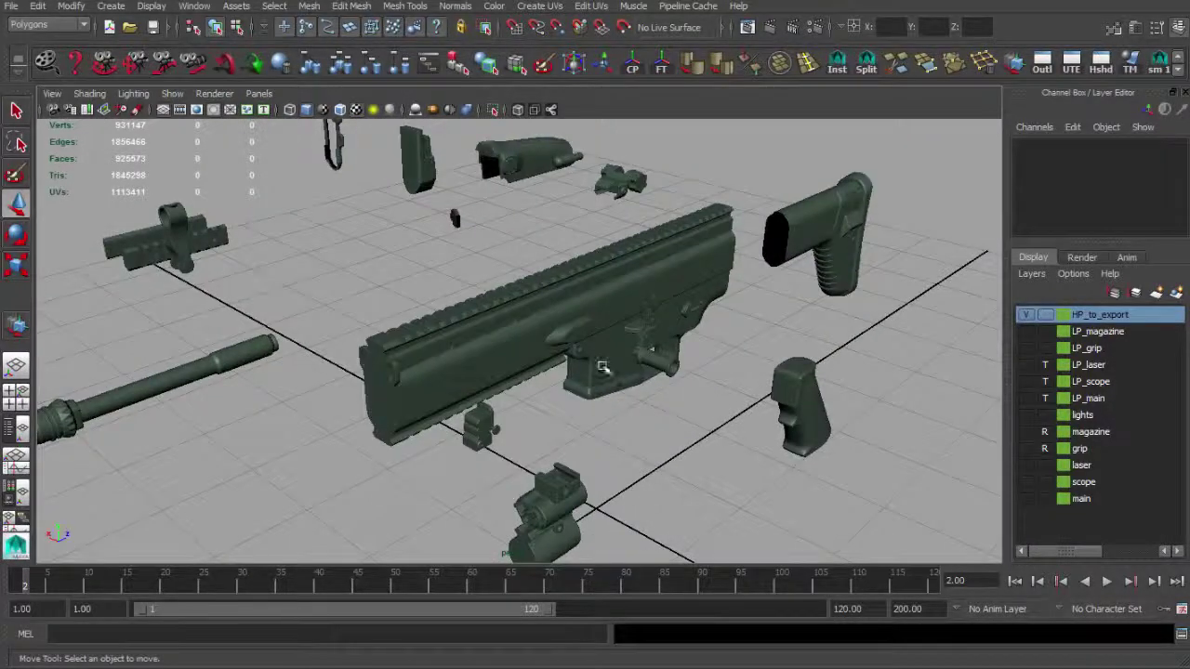
alt+drag(603, 367, 561, 391)
alt+right_drag(561, 391, 455, 382)
alt+drag(499, 382, 595, 410)
alt+right_drag(456, 342, 528, 336)
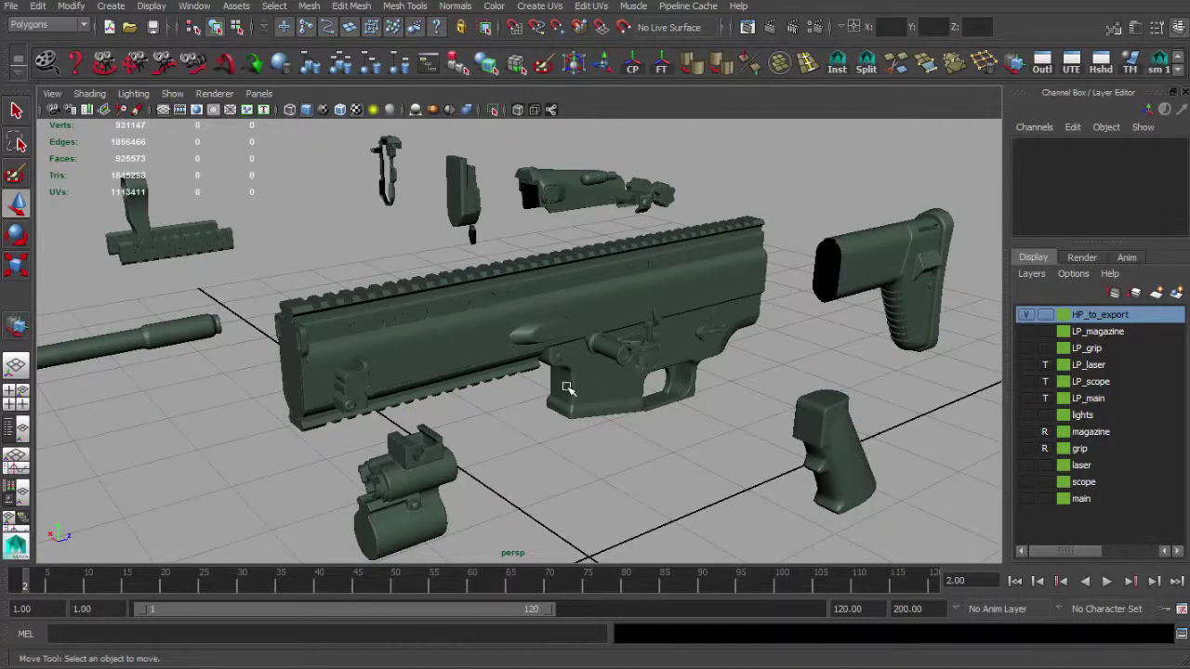
Step: Select the smoothed high-poly mesh and start an FBX selection export, choosing high_poly_01.fbx in the weapons folder as the file
click(612, 382)
alt+drag(530, 380, 548, 376)
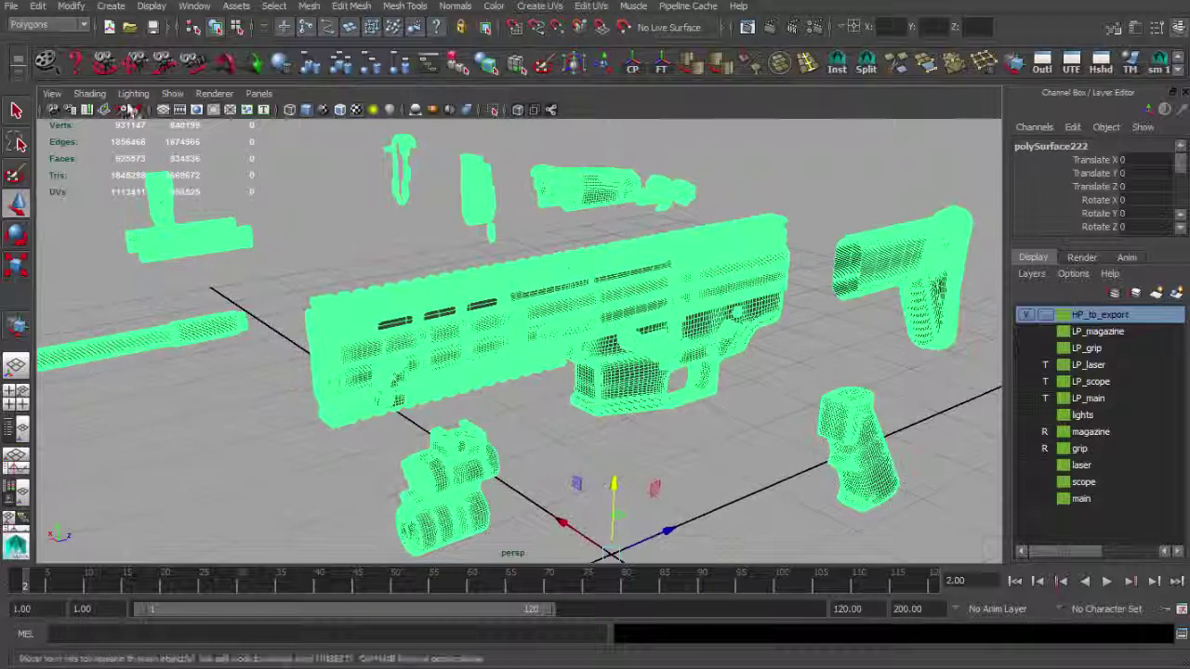
click(11, 6)
click(75, 192)
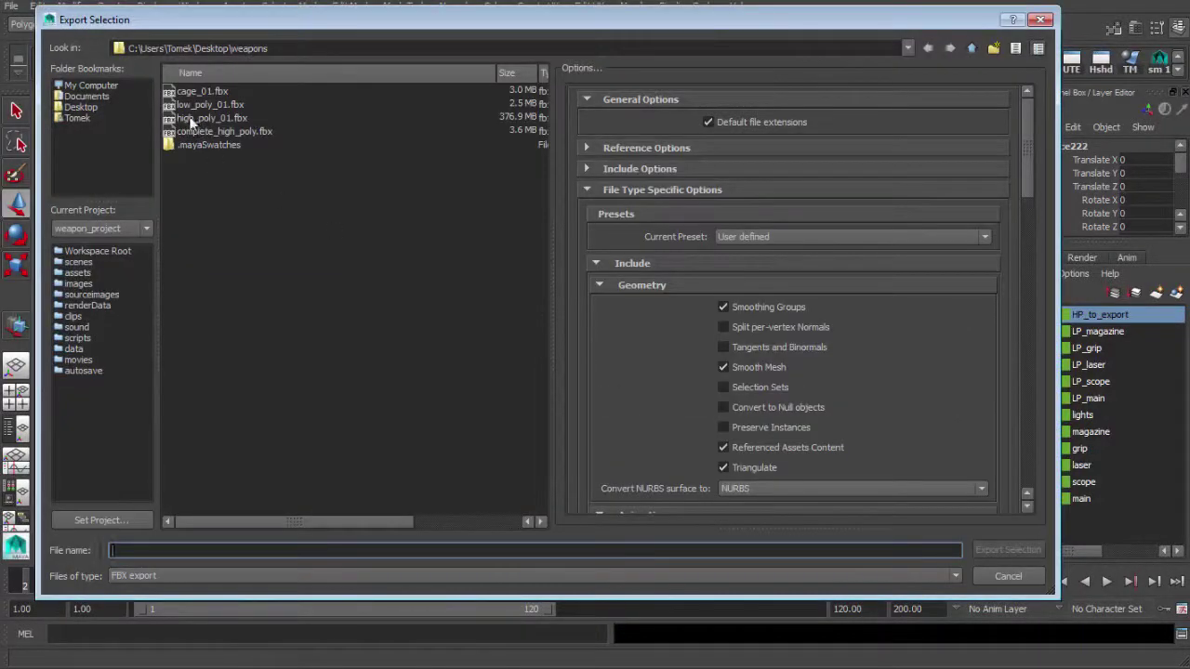
click(191, 120)
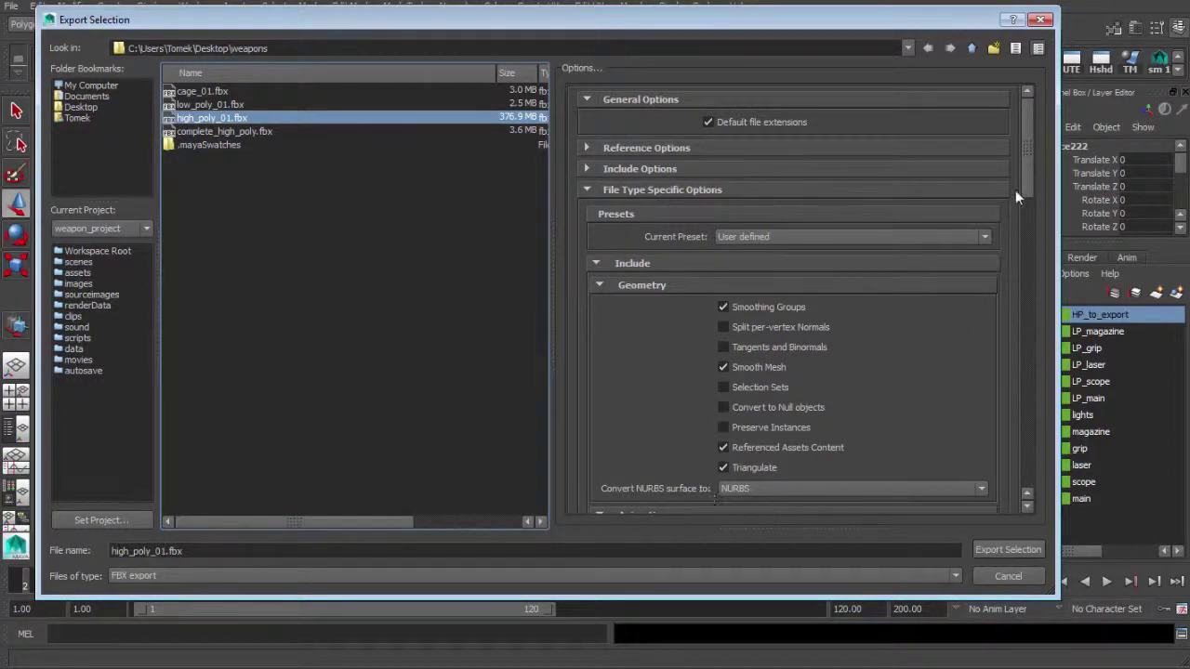
Step: Review the FBX geometry options, keeping Smooth Mesh and Triangulate enabled, and export the selection, overwriting the existing high_poly_01.fbx
drag(1028, 155, 1028, 179)
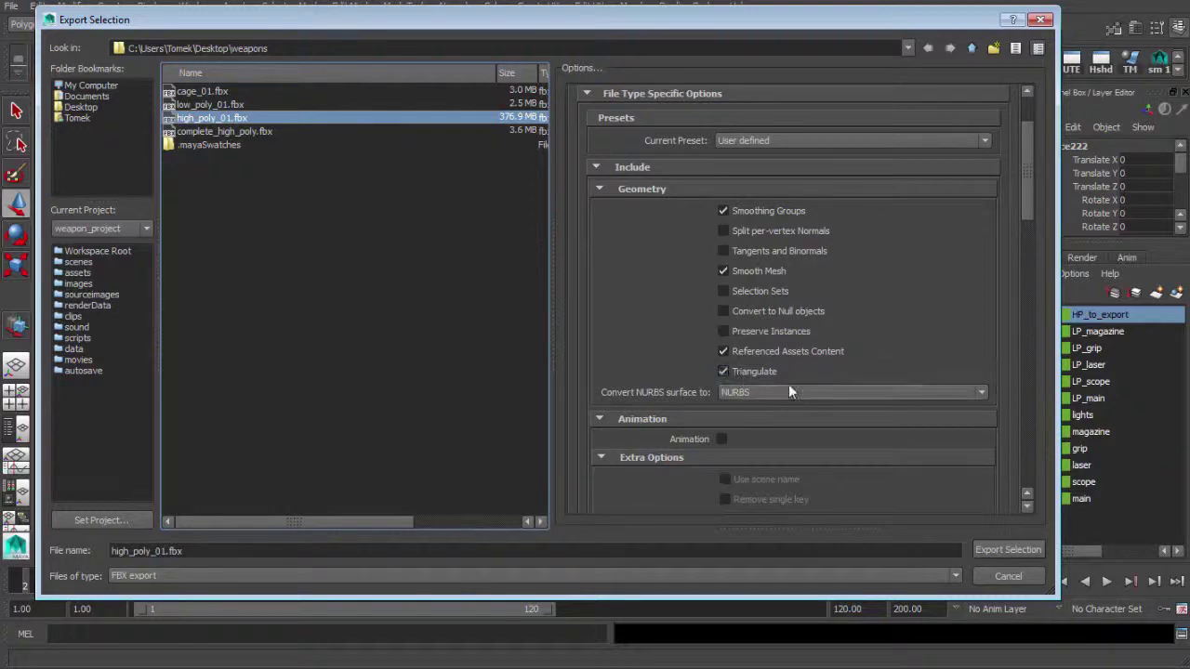
scroll(1025, 188, down, 1)
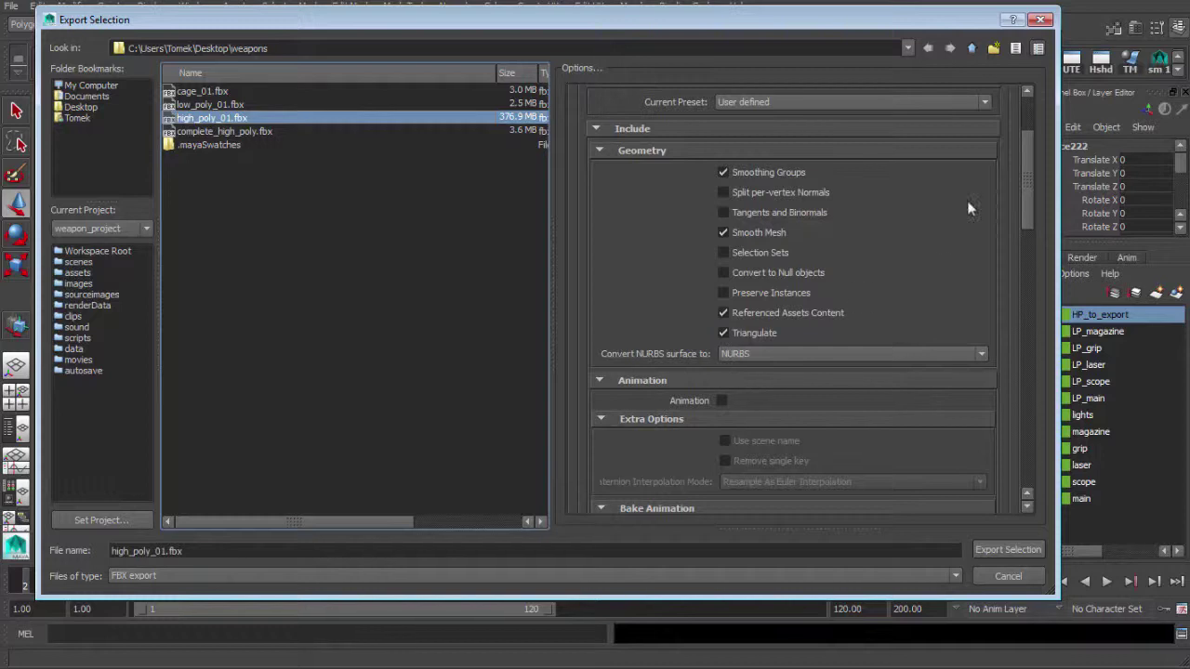
scroll(1028, 158, down, 1)
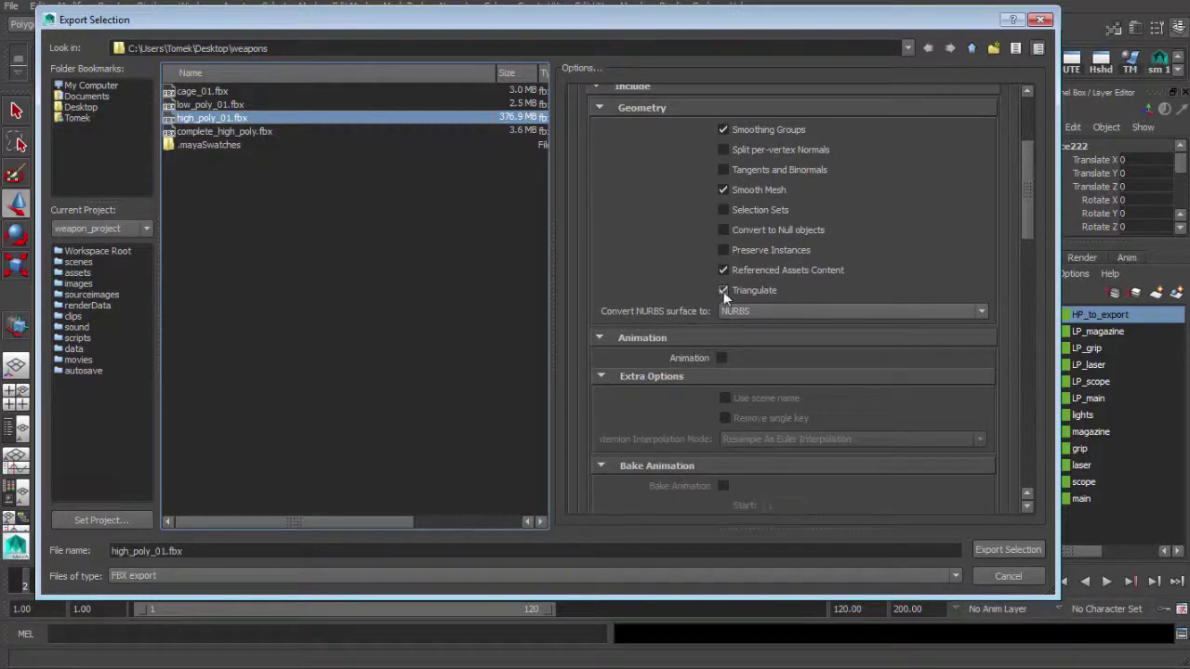
drag(1027, 183, 1028, 178)
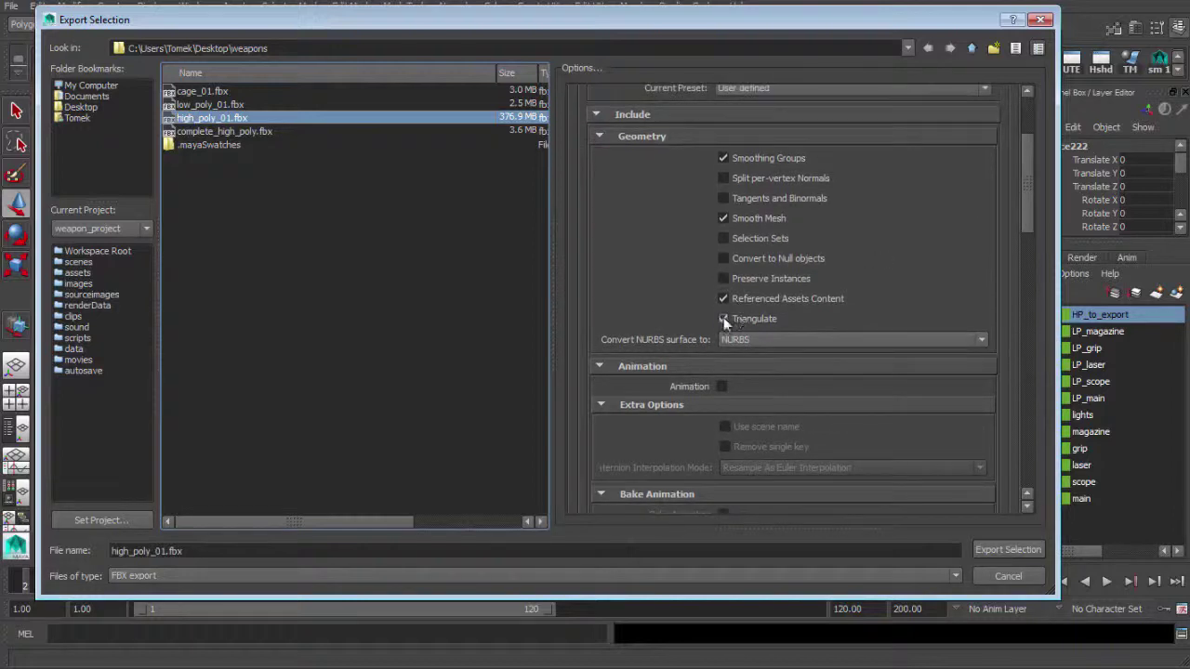
scroll(1027, 195, down, 1)
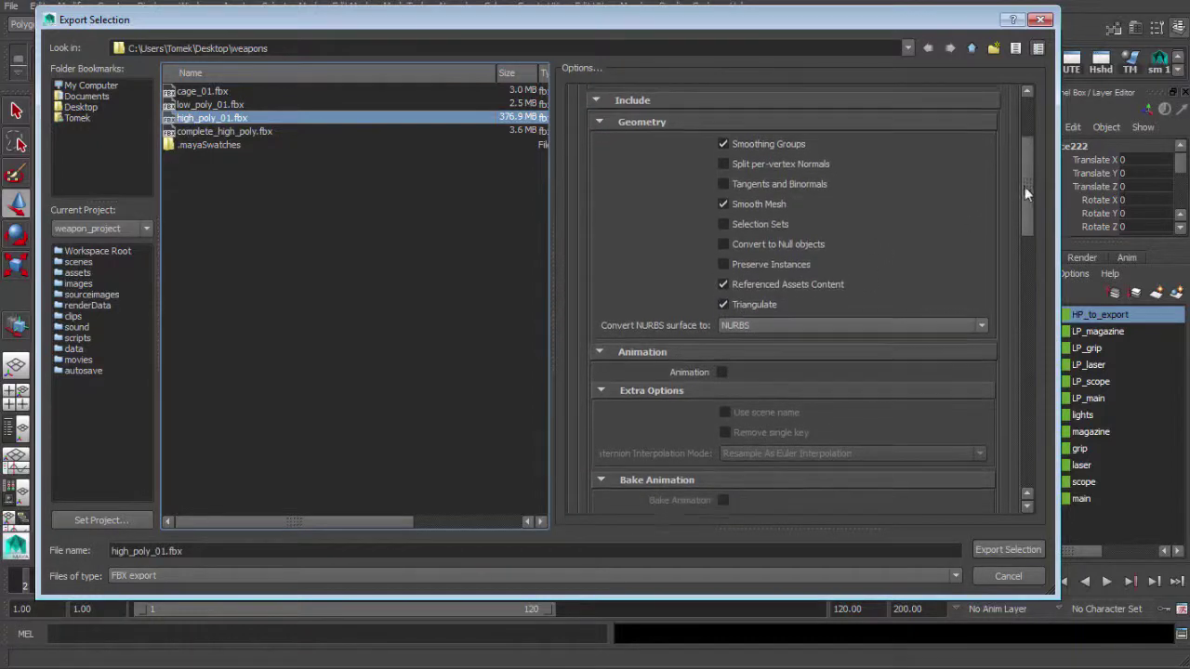
click(1004, 550)
click(512, 333)
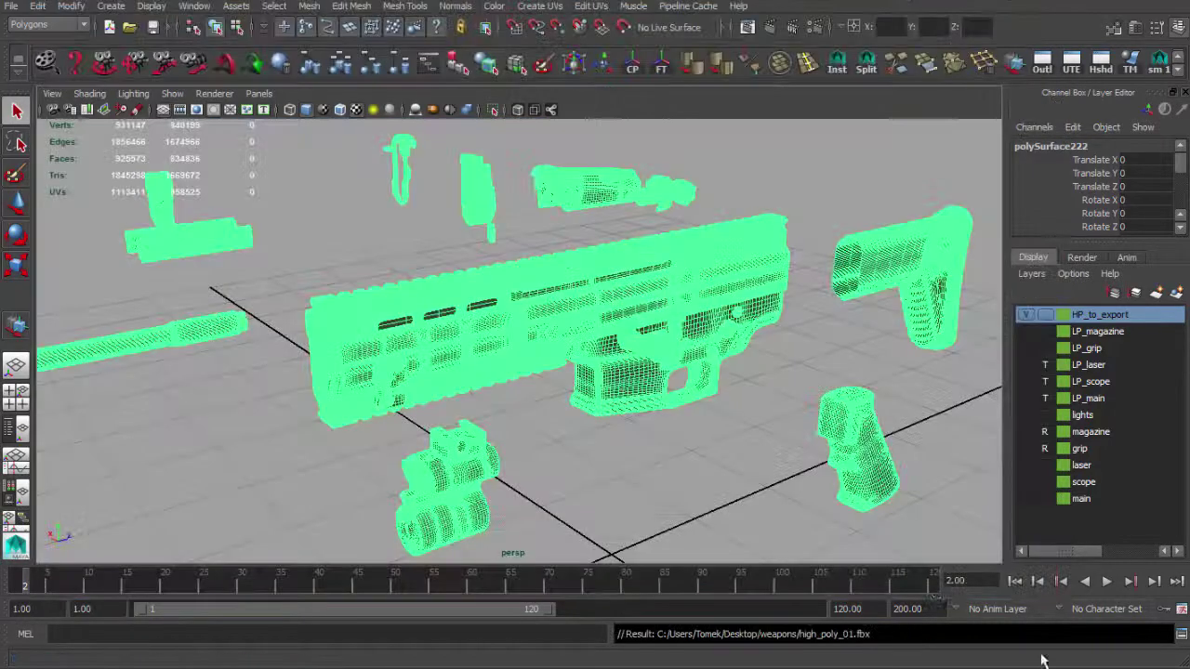
Step: Examine the smoothed high-poly mesh of the exploded rifle from several angles and distances
alt+drag(543, 415, 562, 394)
alt+drag(518, 336, 568, 333)
alt+right_drag(568, 334, 696, 391)
alt+drag(697, 391, 661, 376)
alt+right_drag(662, 376, 583, 377)
alt+drag(583, 377, 480, 307)
alt+right_drag(609, 331, 512, 319)
alt+drag(512, 319, 697, 330)
alt+right_drag(697, 330, 571, 317)
alt+drag(572, 317, 452, 315)
alt+right_drag(452, 315, 488, 326)
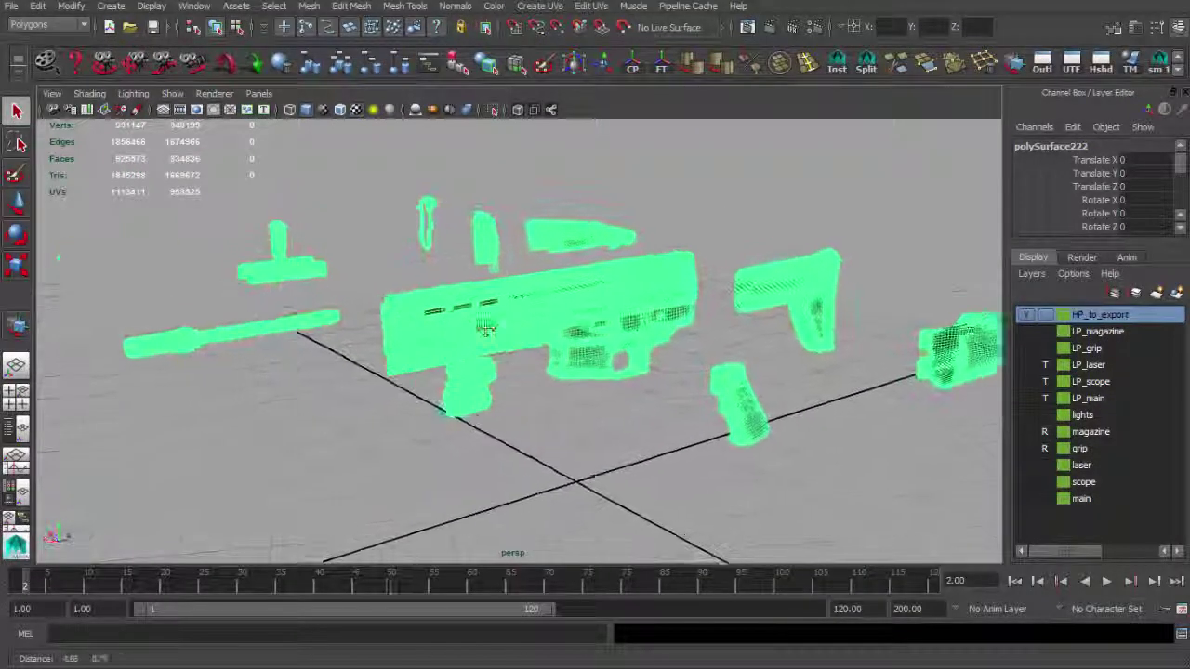
alt+middle_drag(489, 326, 436, 335)
mouse_move(577, 310)
alt+right_down()
mouse_move(552, 310)
mouse_move(576, 310)
alt+right_up()
mouse_move(576, 311)
alt+mouse_down()
mouse_move(552, 311)
mouse_move(567, 327)
alt+mouse_up()
alt+right_drag(567, 328, 608, 338)
alt+drag(608, 338, 592, 325)
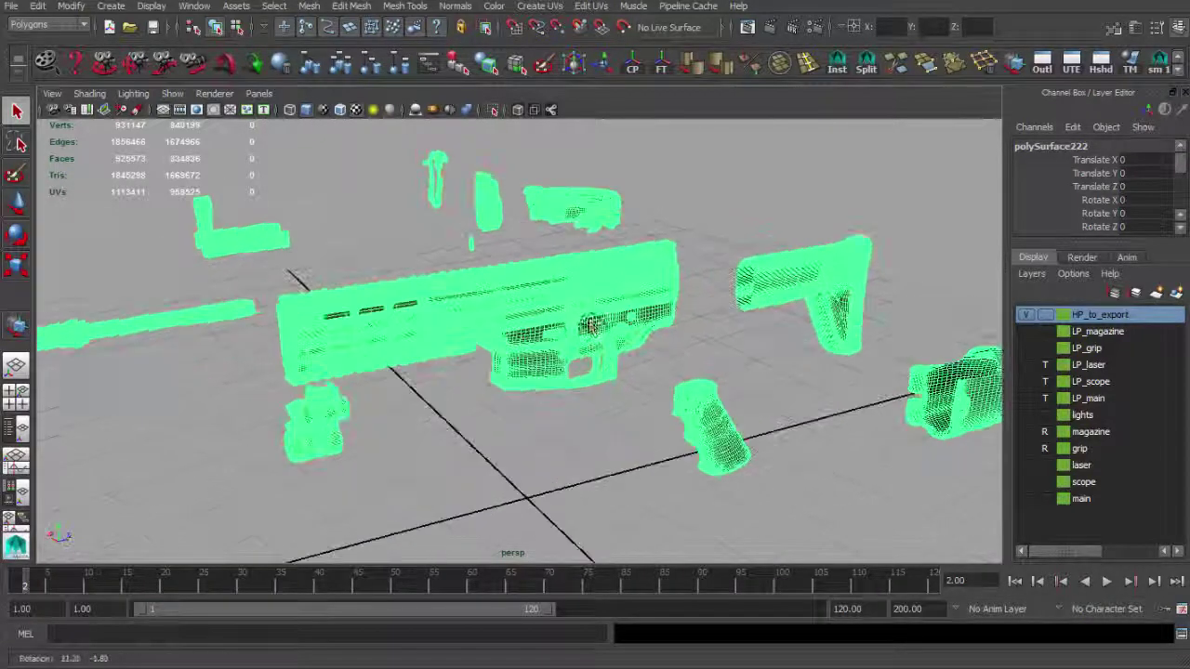
Step: Delete the exported smoothed high-poly mesh from the scene
key(Delete)
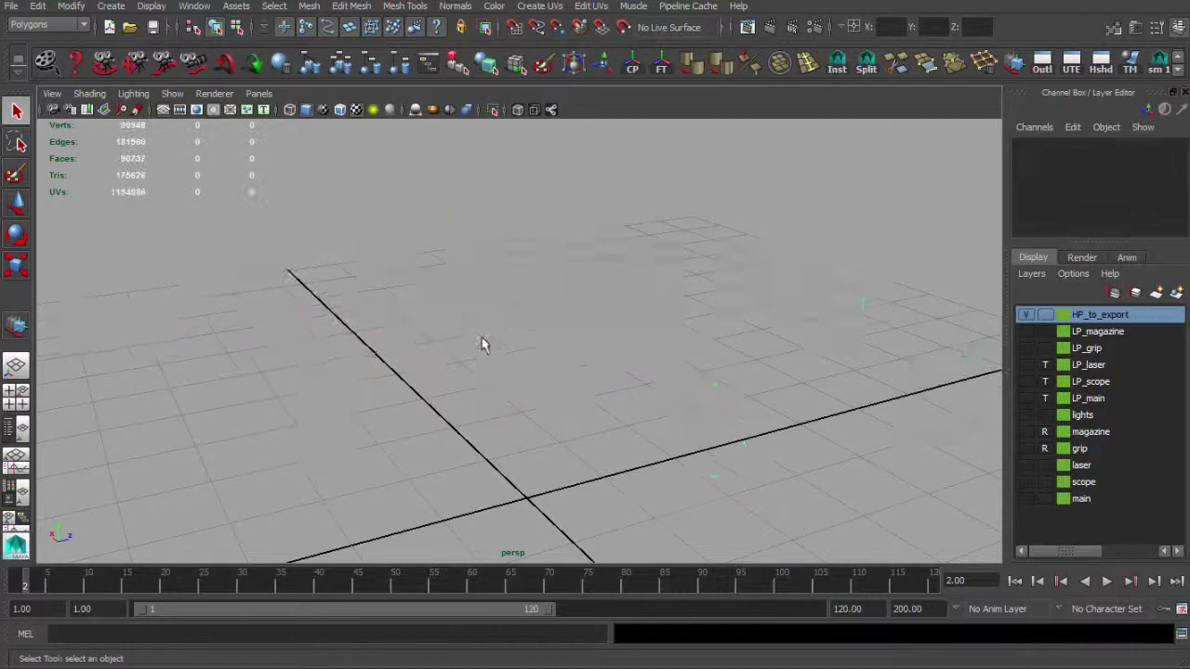
alt+drag(484, 343, 606, 390)
alt+middle_drag(606, 390, 600, 292)
alt+right_drag(601, 292, 616, 296)
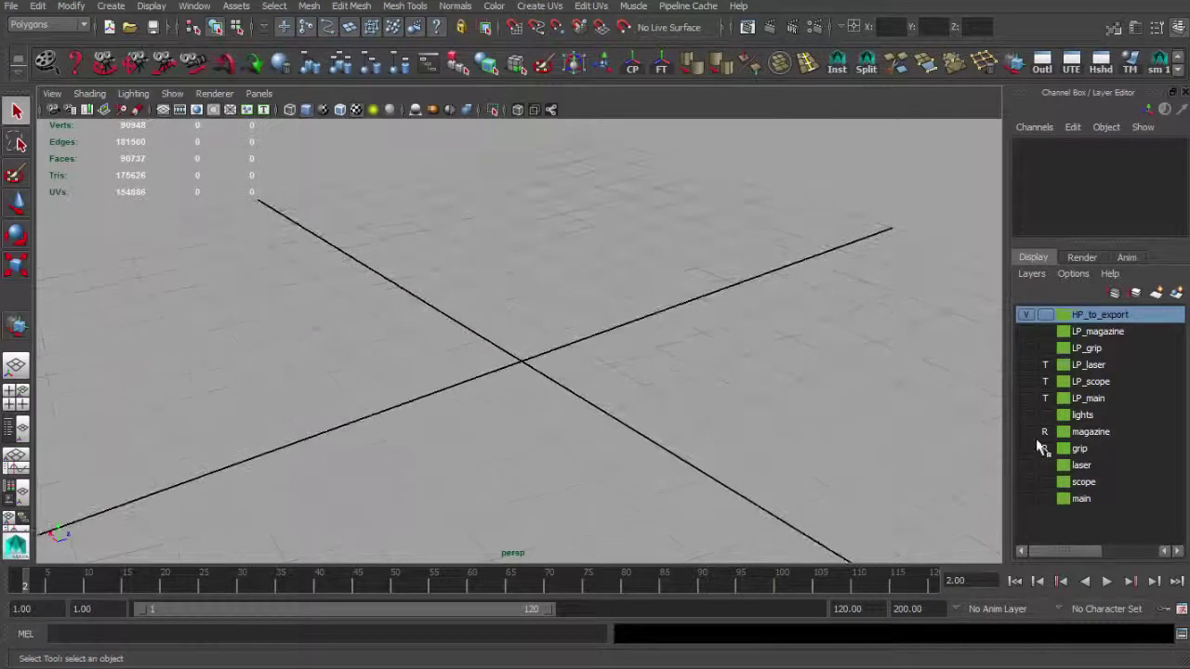
alt+right_drag(586, 374, 565, 370)
alt+middle_drag(566, 371, 592, 341)
Step: Show the LP_main layer and switch its display type to normal so the exploded low-poly parts can be selected
click(1027, 399)
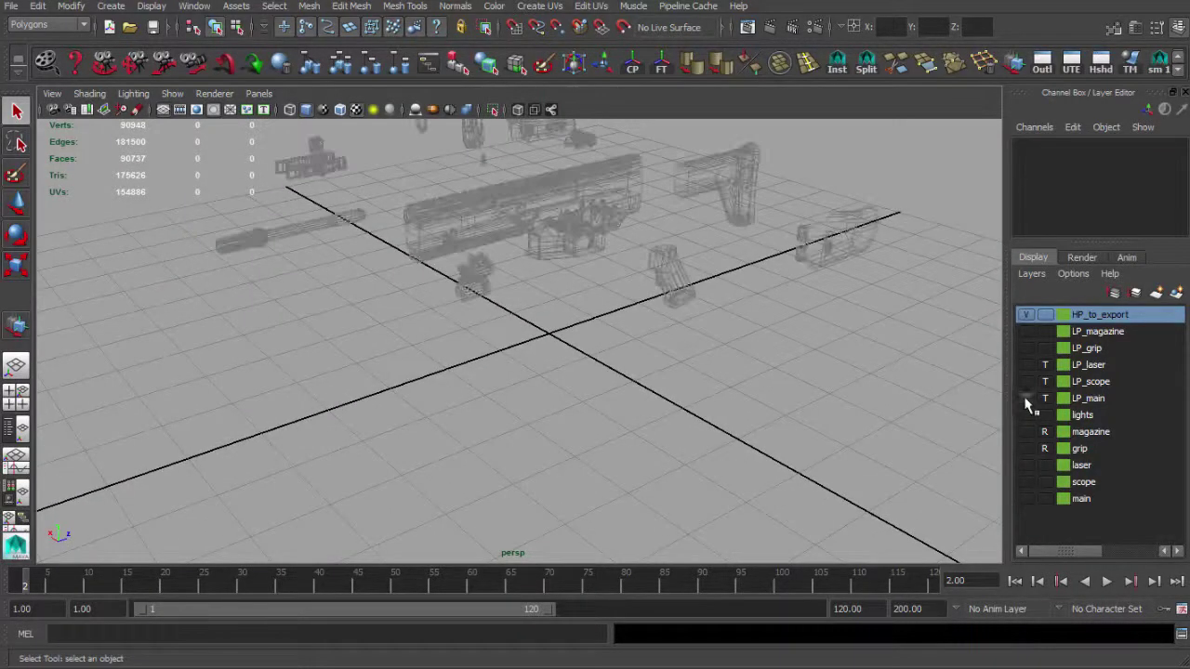
click(1097, 399)
alt+drag(686, 338, 569, 370)
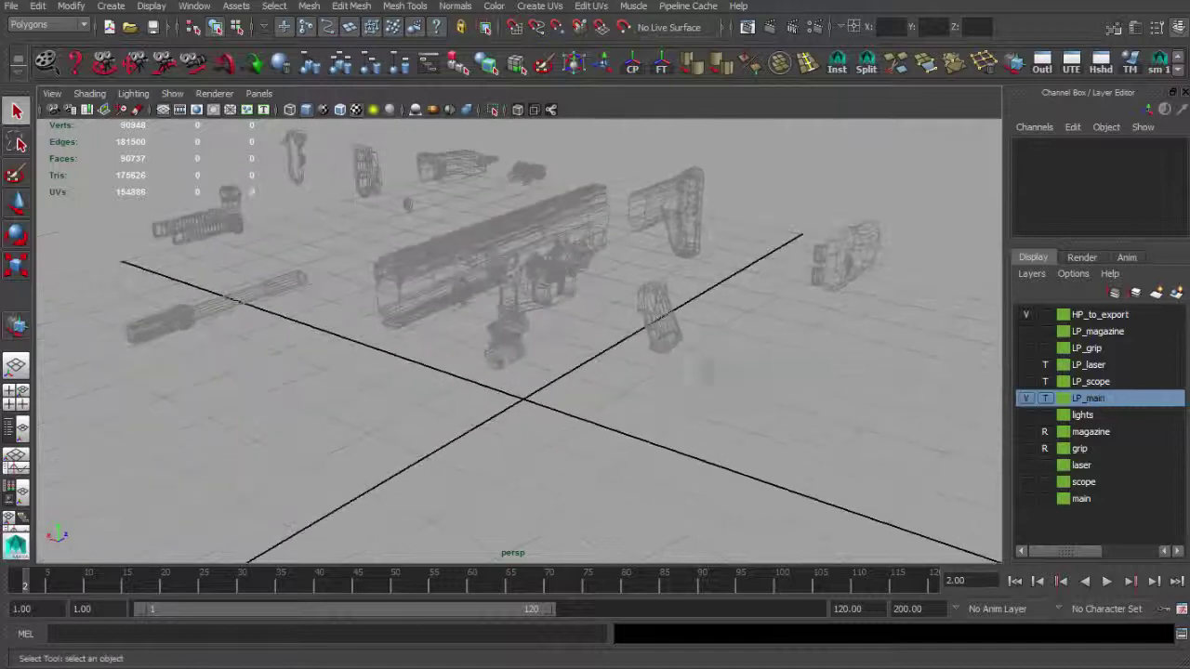
alt+middle_drag(569, 370, 571, 400)
click(1046, 400)
alt+drag(712, 374, 632, 340)
alt+right_drag(632, 341, 539, 347)
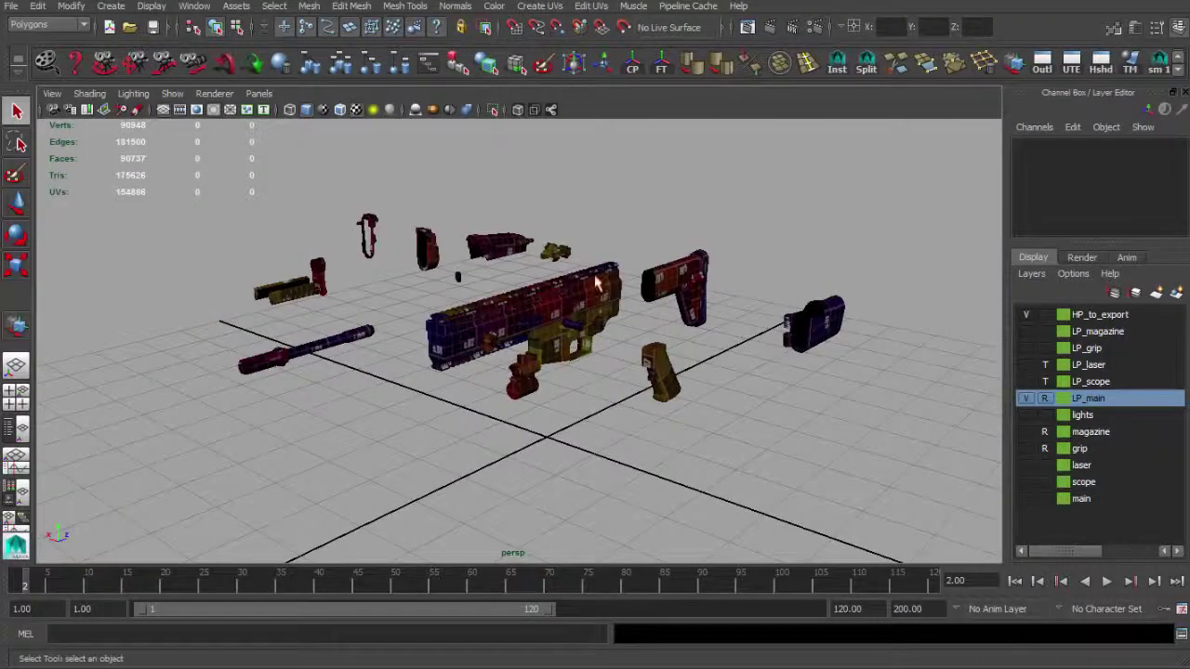
alt+drag(621, 333, 586, 329)
alt+middle_drag(587, 329, 598, 380)
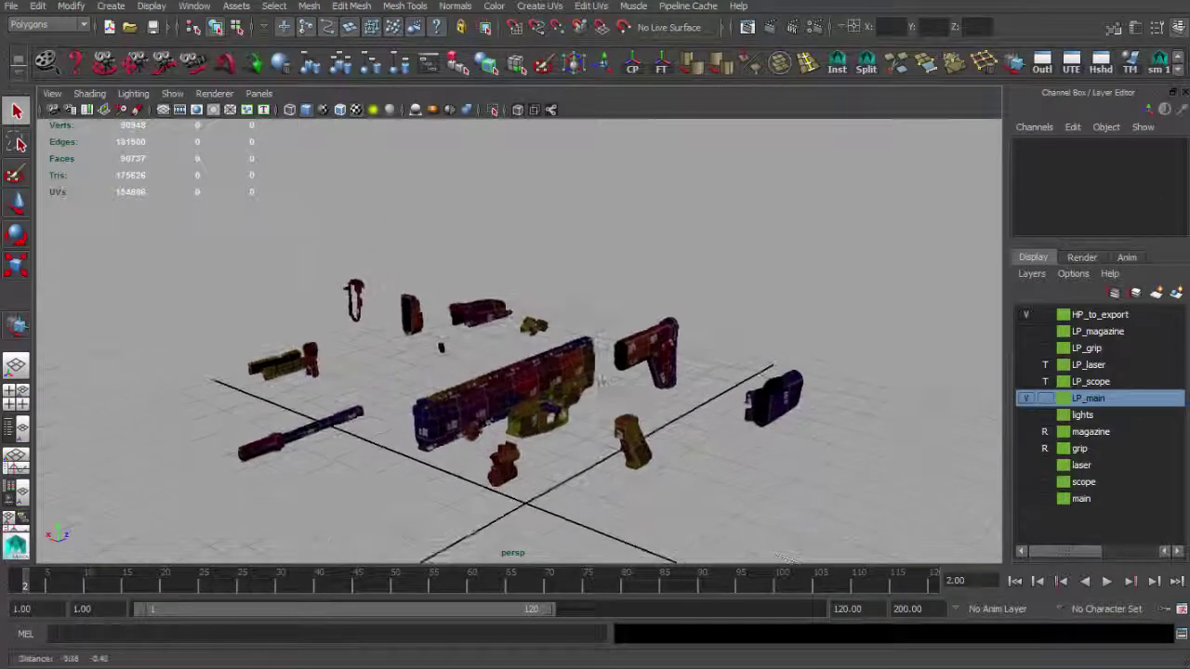
alt+right_drag(599, 380, 630, 377)
alt+drag(730, 365, 680, 363)
alt+middle_drag(681, 362, 679, 355)
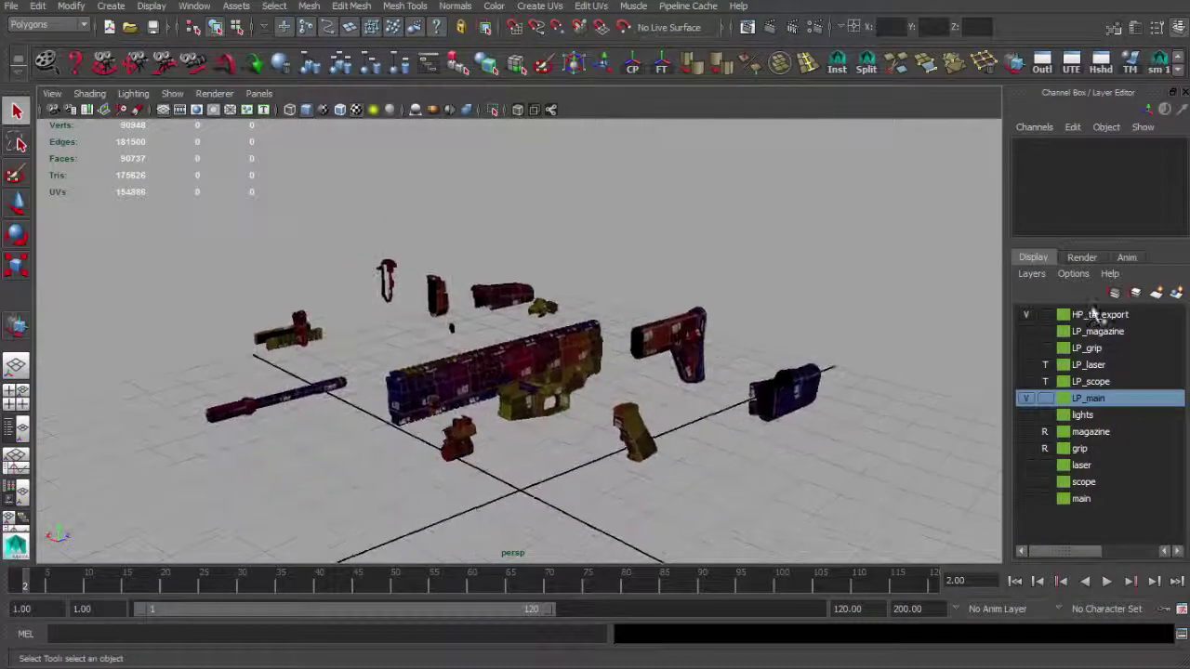
Step: Create a new display layer and name it LP_cage
click(1136, 317)
click(1177, 294)
double_click(1084, 314)
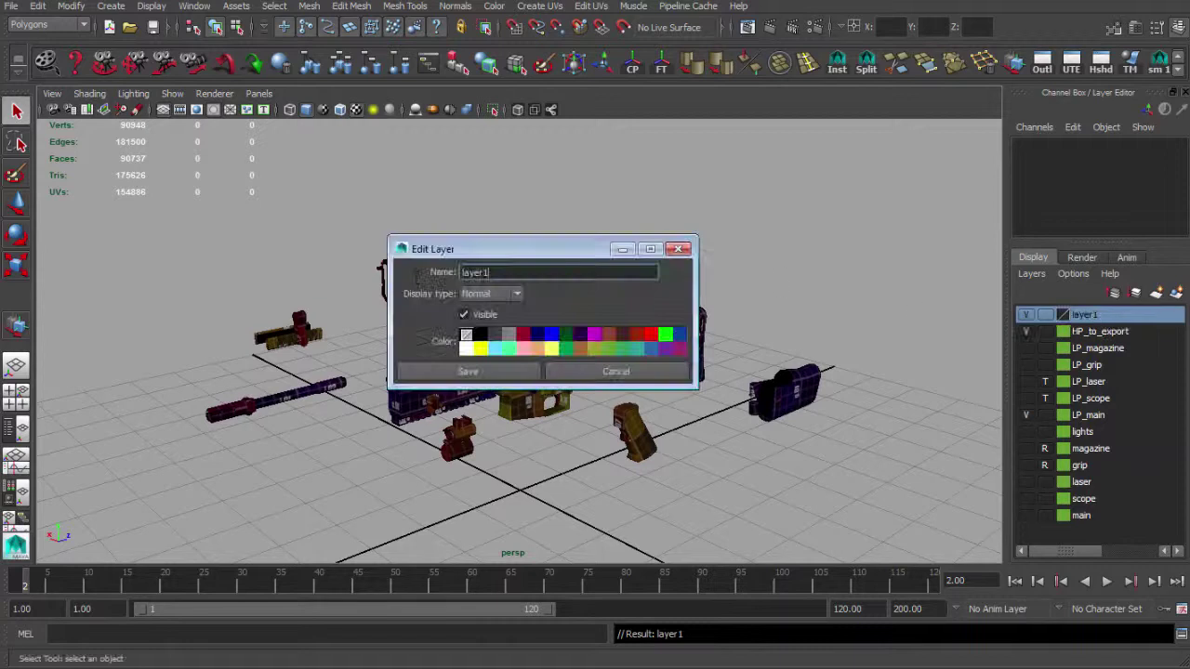
text(LP_lowpoly_and cage)
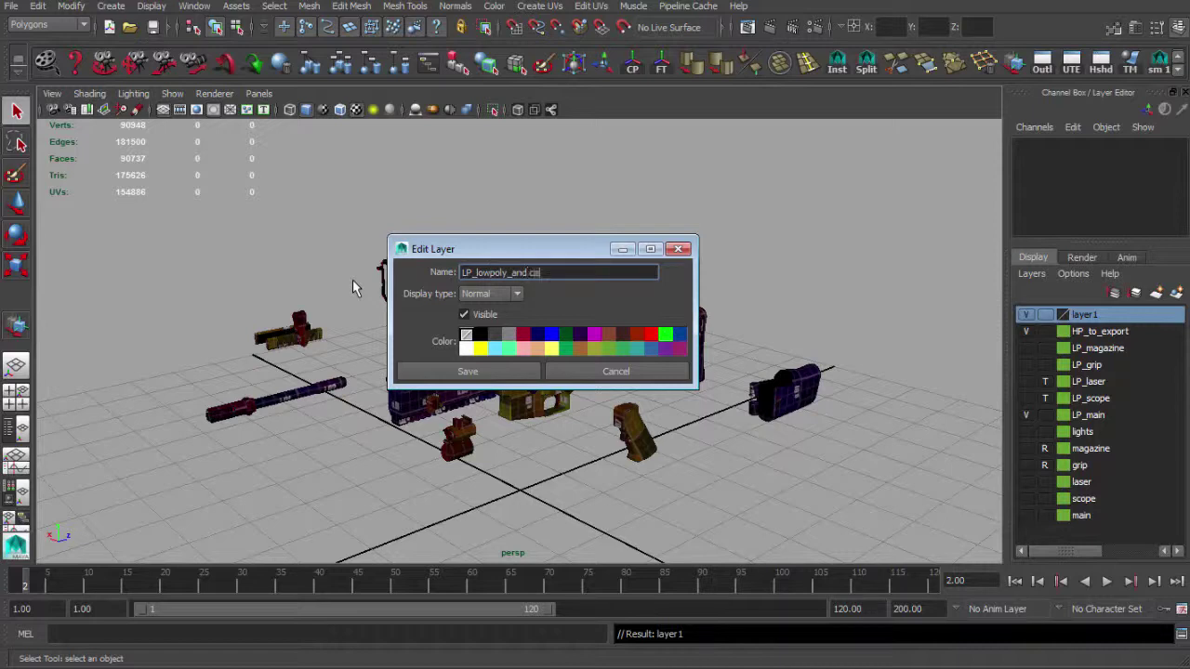
key(BackSpace)
key(BackSpace)
key(BackSpace)
key(BackSpace)
text(_cage)
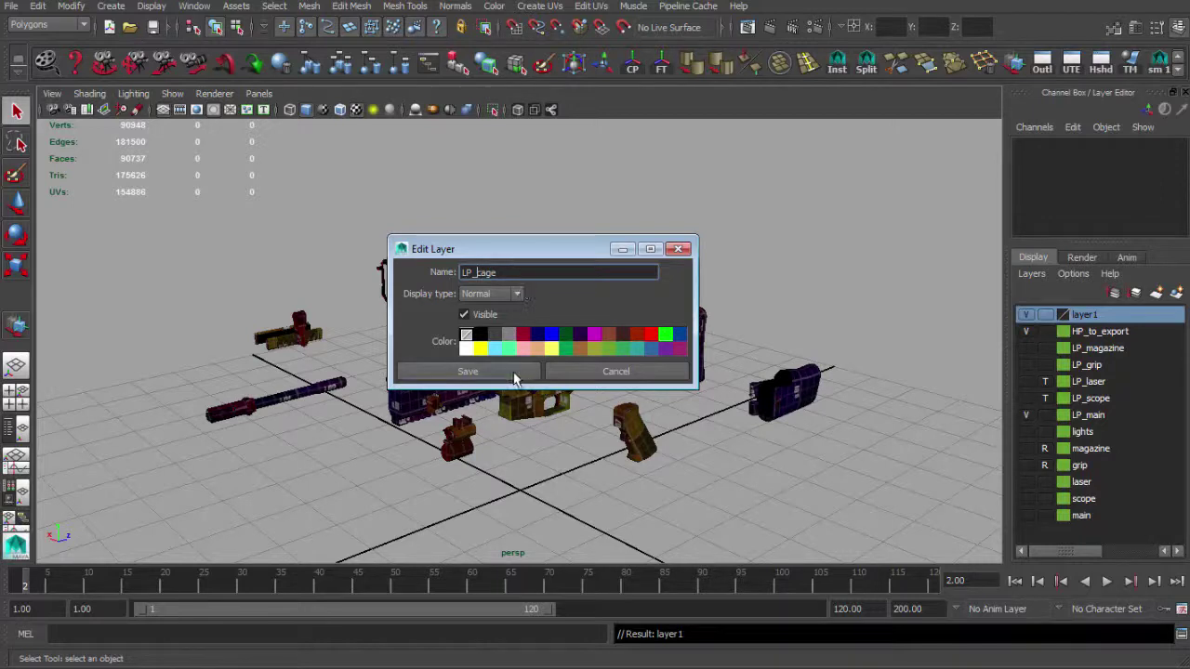
click(467, 371)
Step: Assign a green colour to the LP_cage layer
right_click(1097, 318)
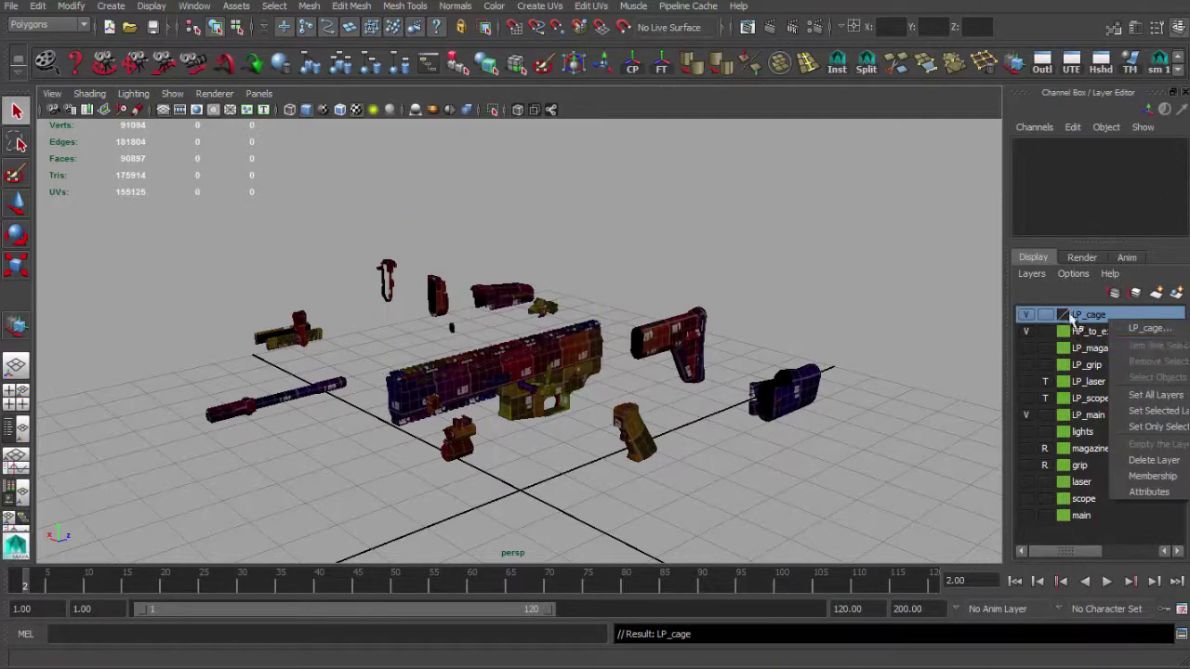
click(1072, 315)
double_click(1096, 317)
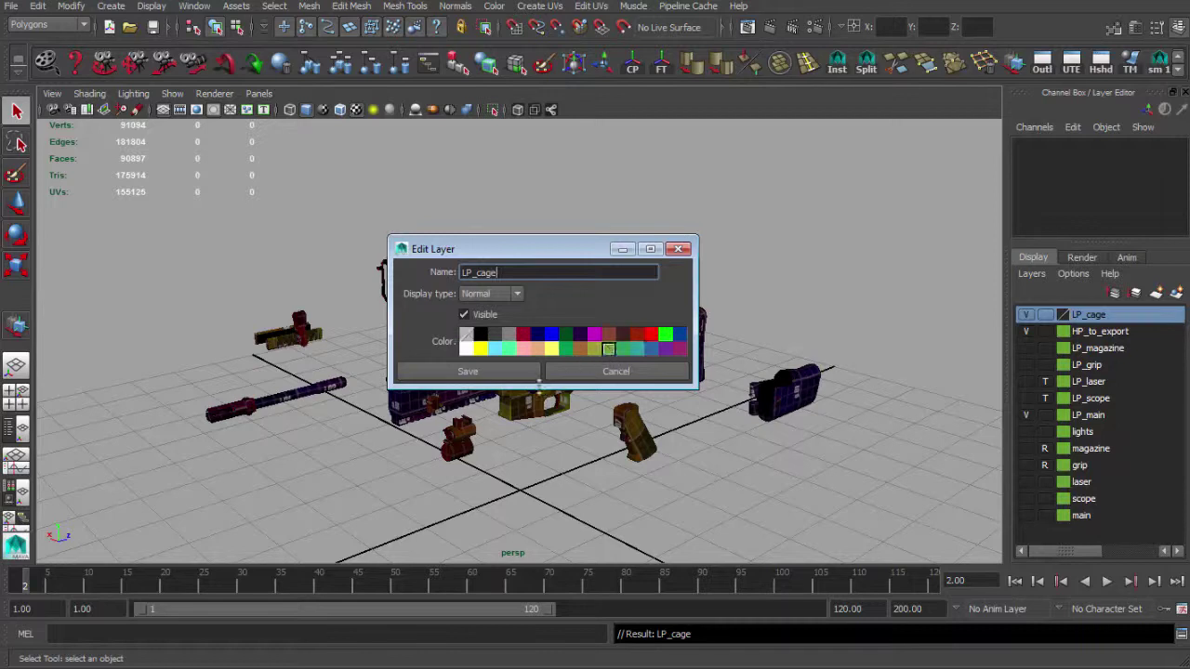
click(487, 375)
Step: Select all the exploded low-poly rifle parts and duplicate them
mouse_move(578, 350)
alt+mouse_down()
mouse_move(569, 360)
mouse_move(521, 327)
mouse_move(575, 345)
alt+mouse_up()
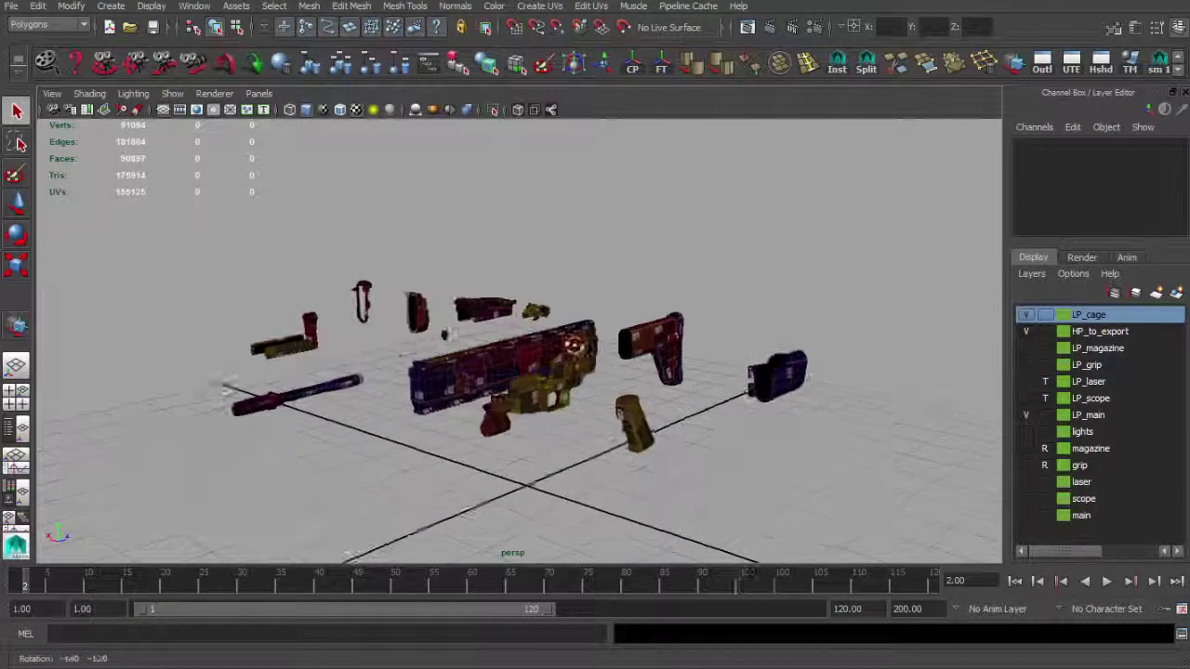
drag(213, 248, 890, 480)
alt+drag(836, 461, 684, 411)
alt+right_drag(684, 411, 737, 424)
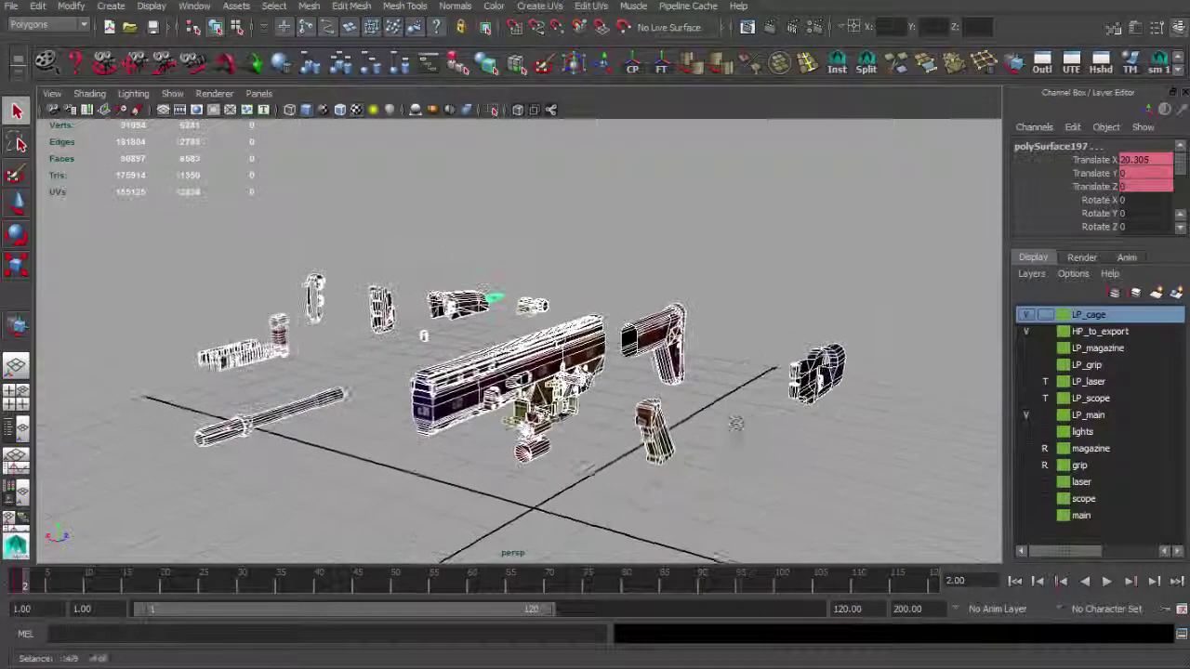
alt+middle_drag(736, 423, 611, 425)
click(613, 229)
alt+right_drag(287, 300, 208, 233)
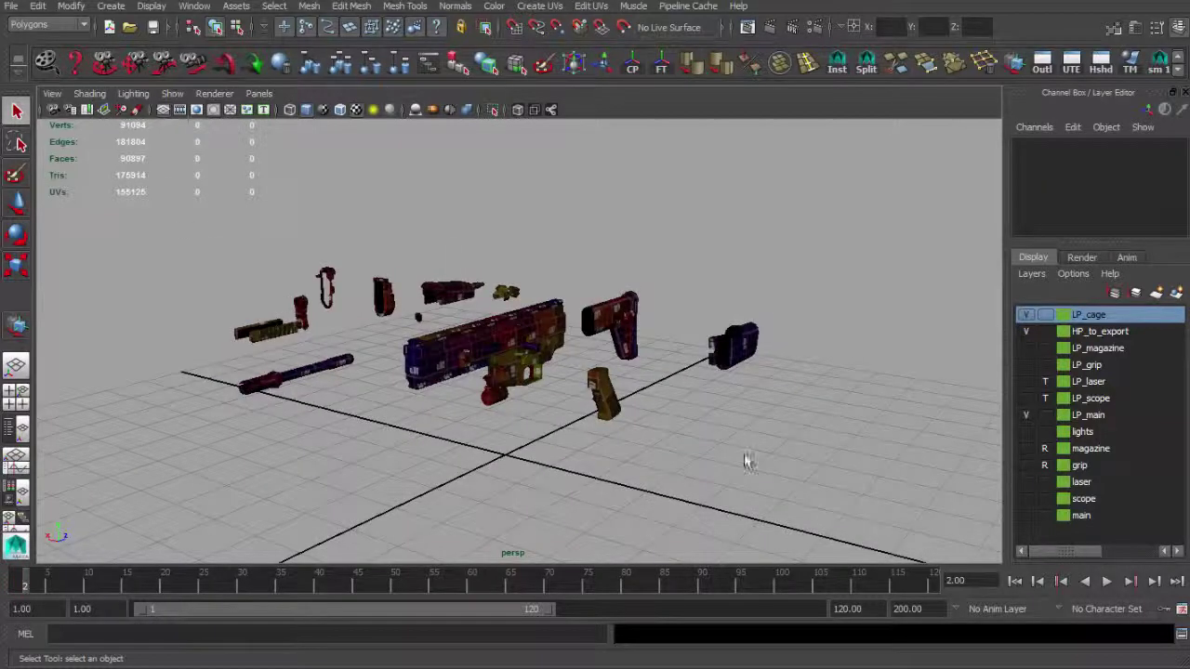
drag(745, 454, 820, 463)
alt+drag(709, 436, 729, 450)
key(ctrl+d)
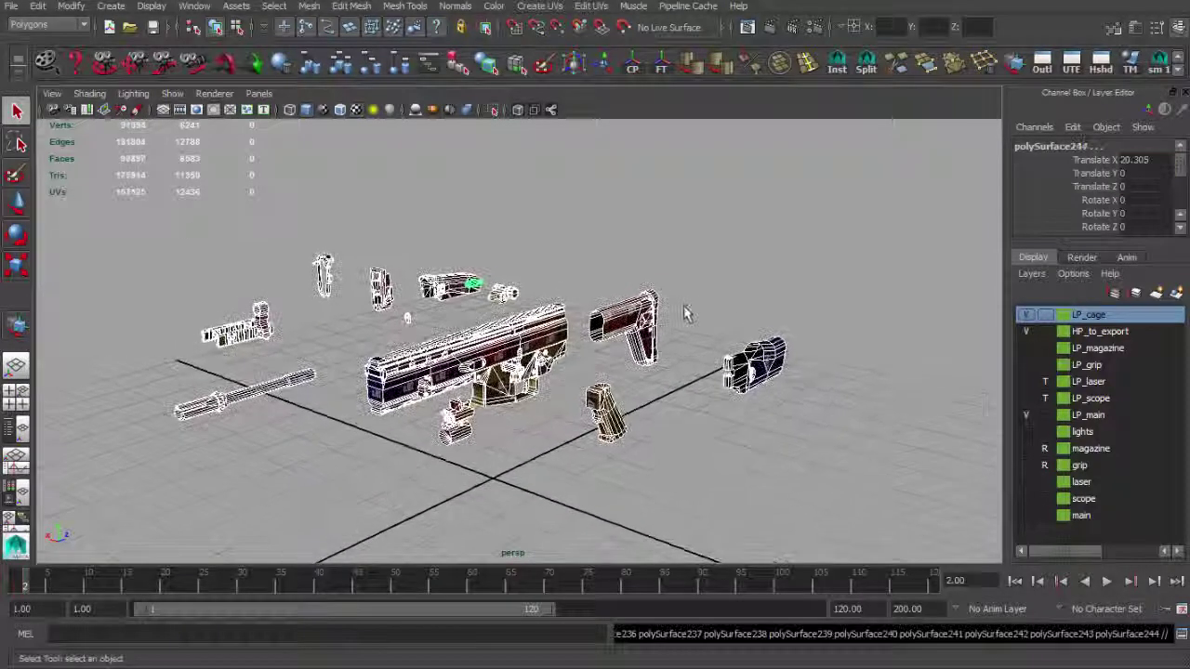
Step: Combine the duplicated low-poly parts into one mesh and centre its pivot
key(w)
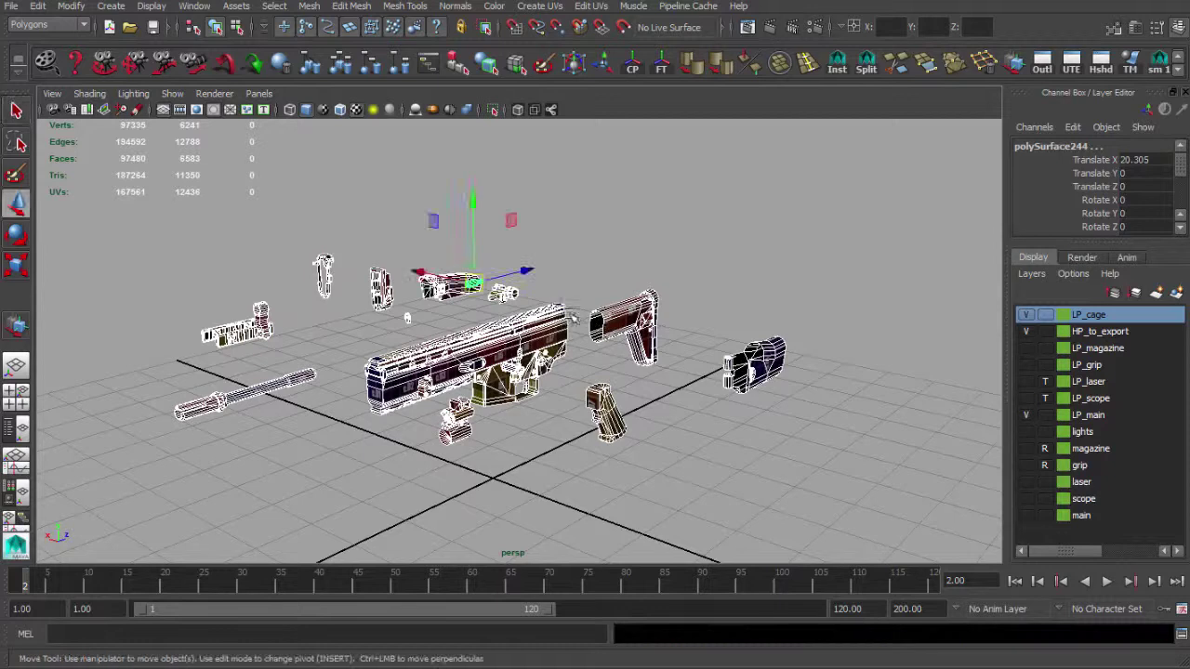
click(779, 66)
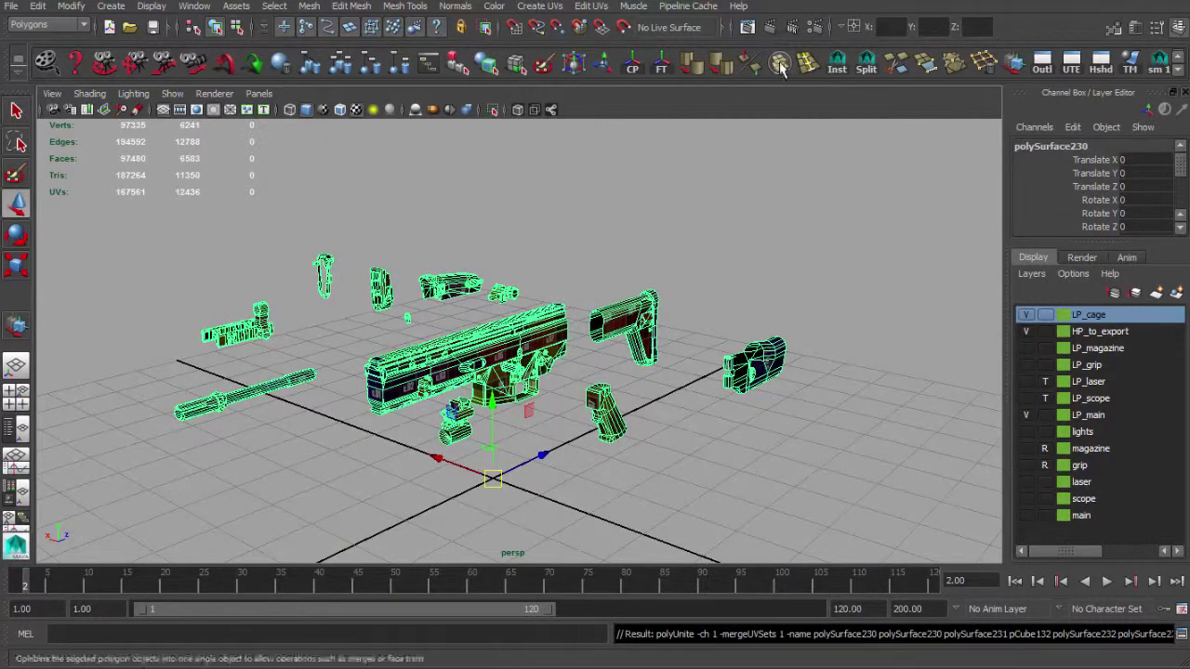
click(632, 65)
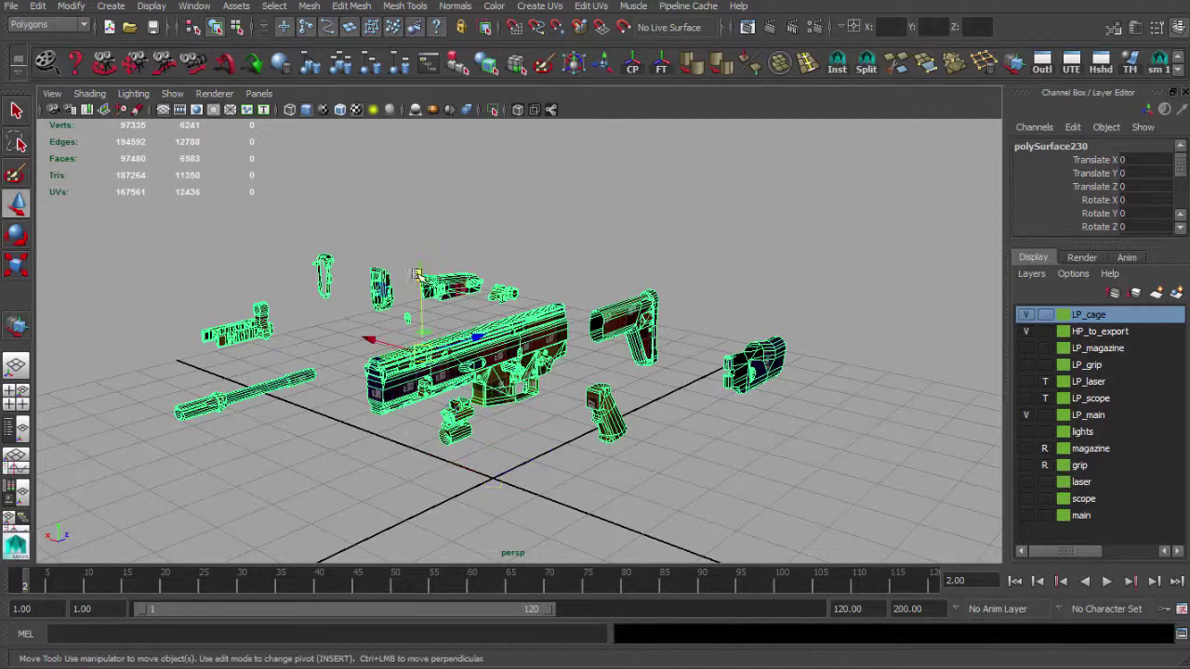
Step: Raise the combined mesh about 19.8 units in Y above the originals and move it from LP_main to the LP_cage layer
drag(419, 276, 455, 160)
alt+drag(822, 284, 826, 305)
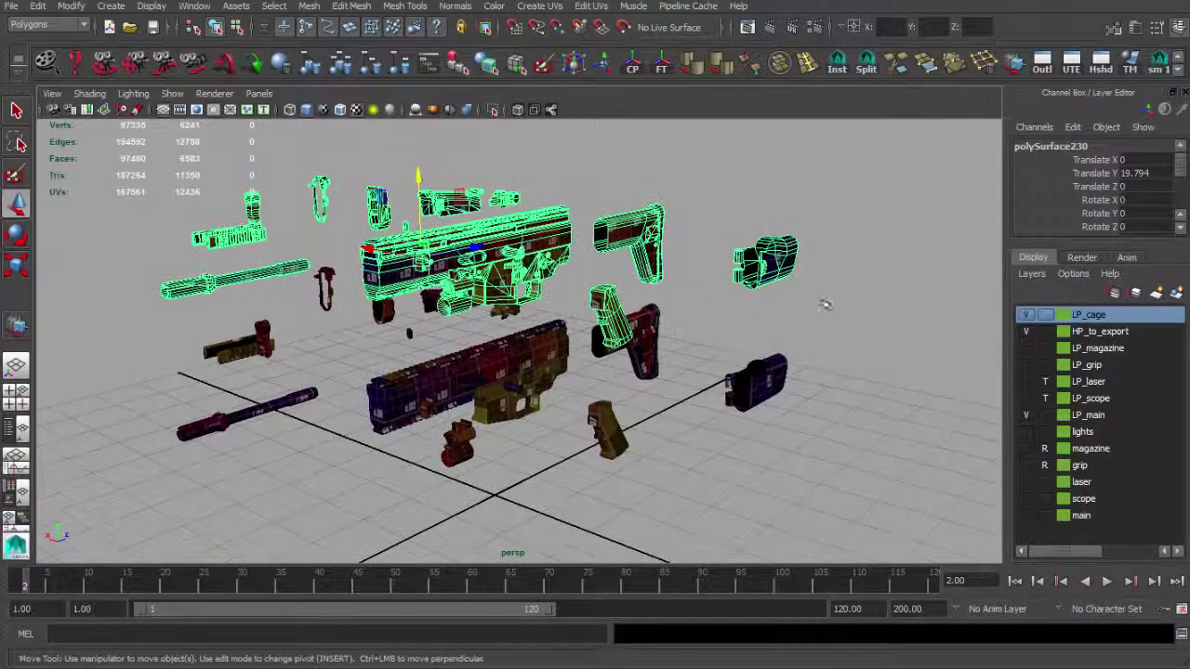
right_click(1128, 315)
click(1173, 341)
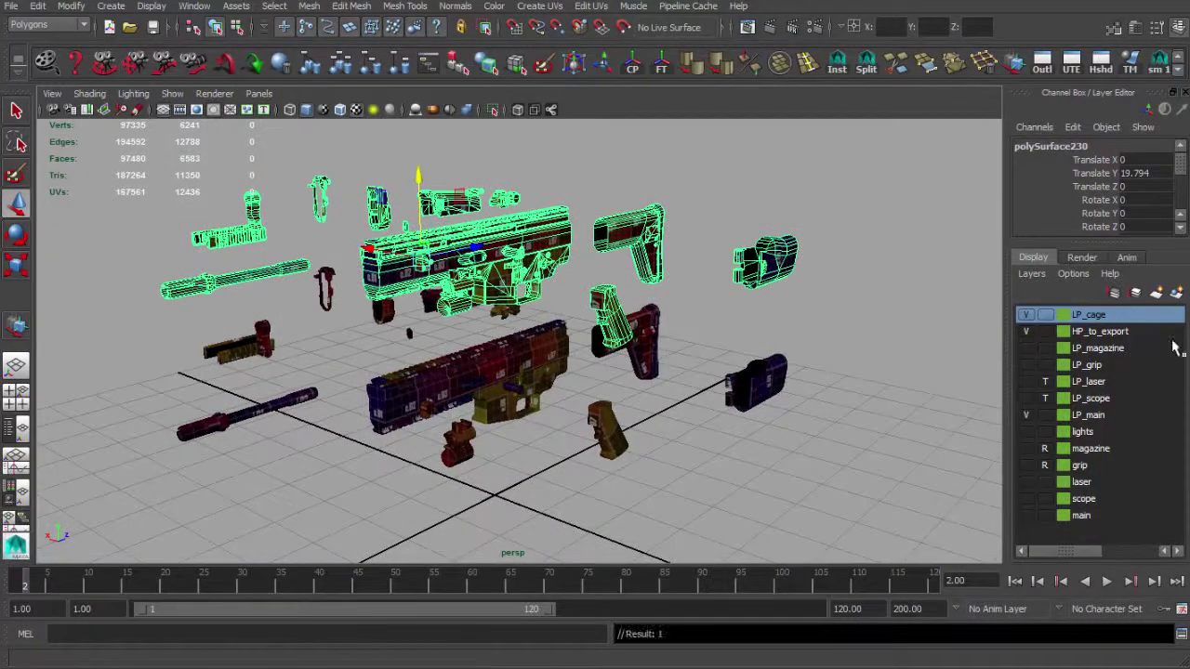
right_click(1107, 317)
click(1147, 343)
right_click(1120, 416)
click(1156, 457)
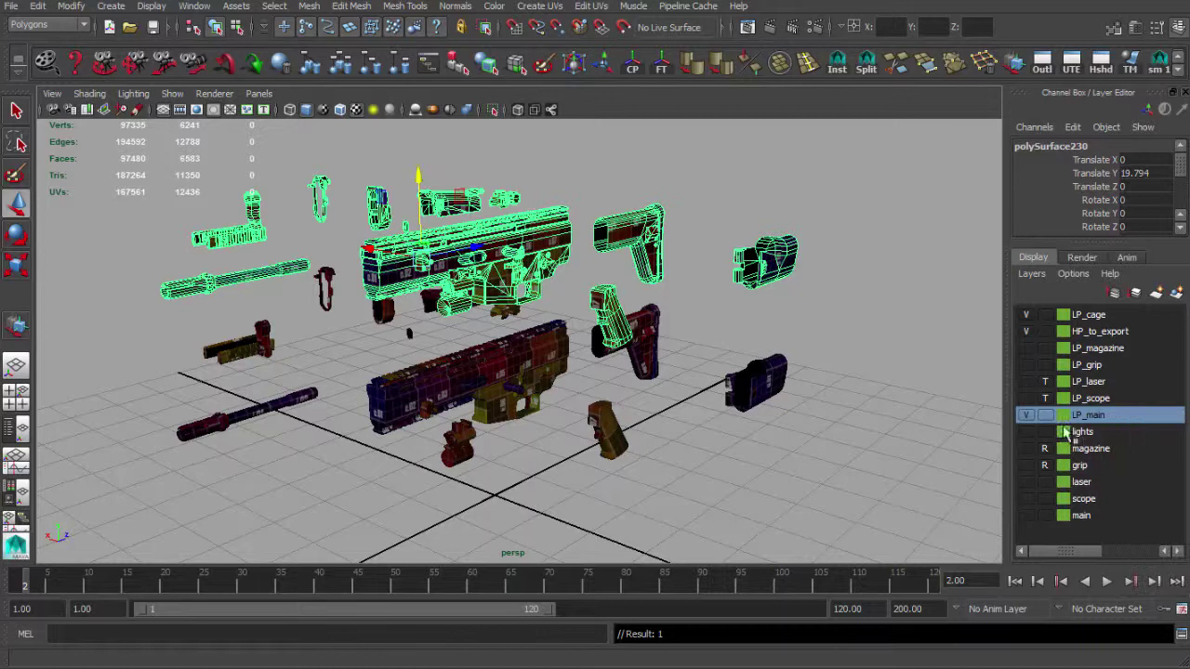
Step: Hide the LP_main layer and set the combined cage mesh's Translate Y to 0, leaving nothing selected
click(1028, 415)
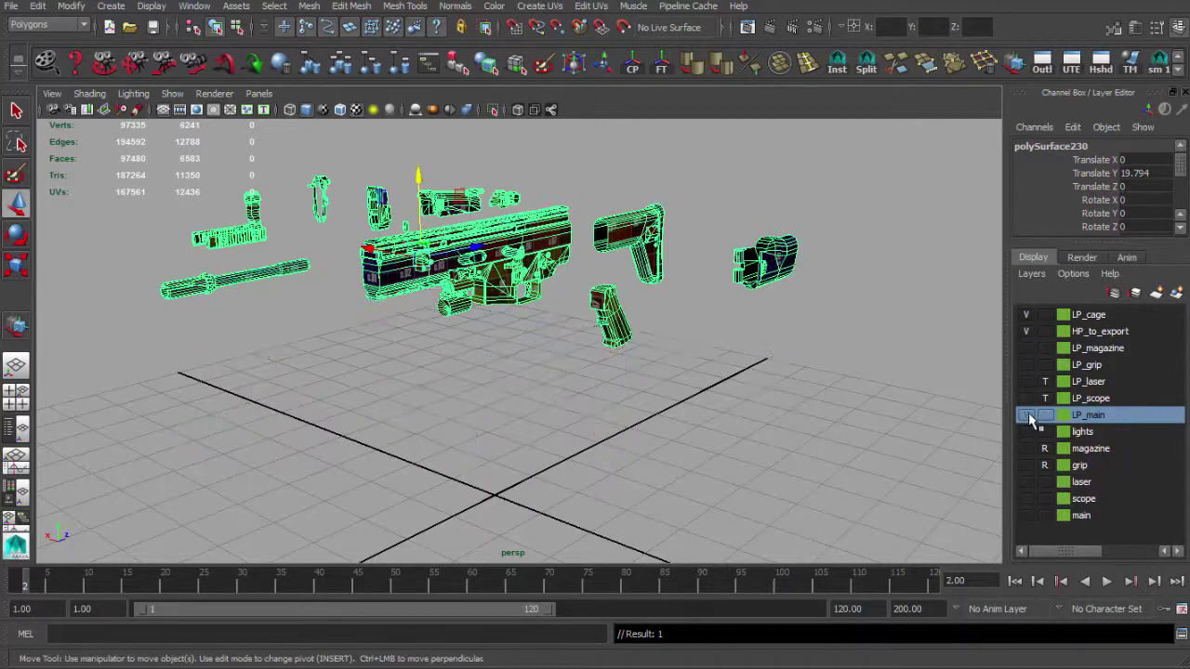
click(1030, 416)
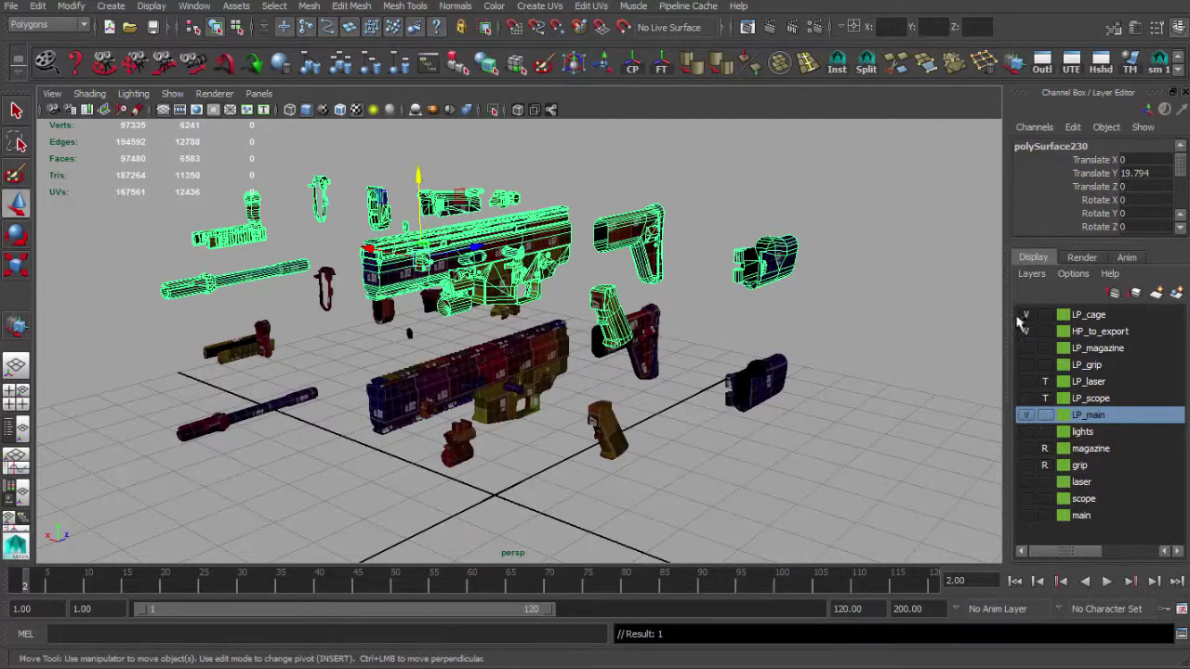
click(1026, 415)
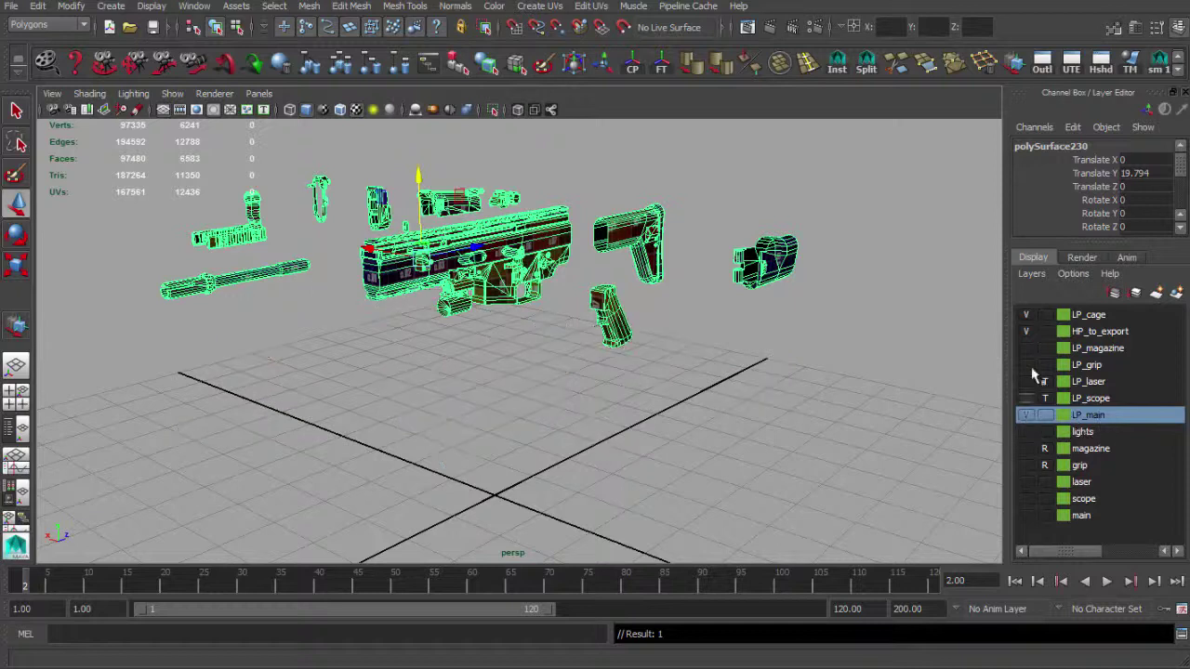
text(0)
key(Return)
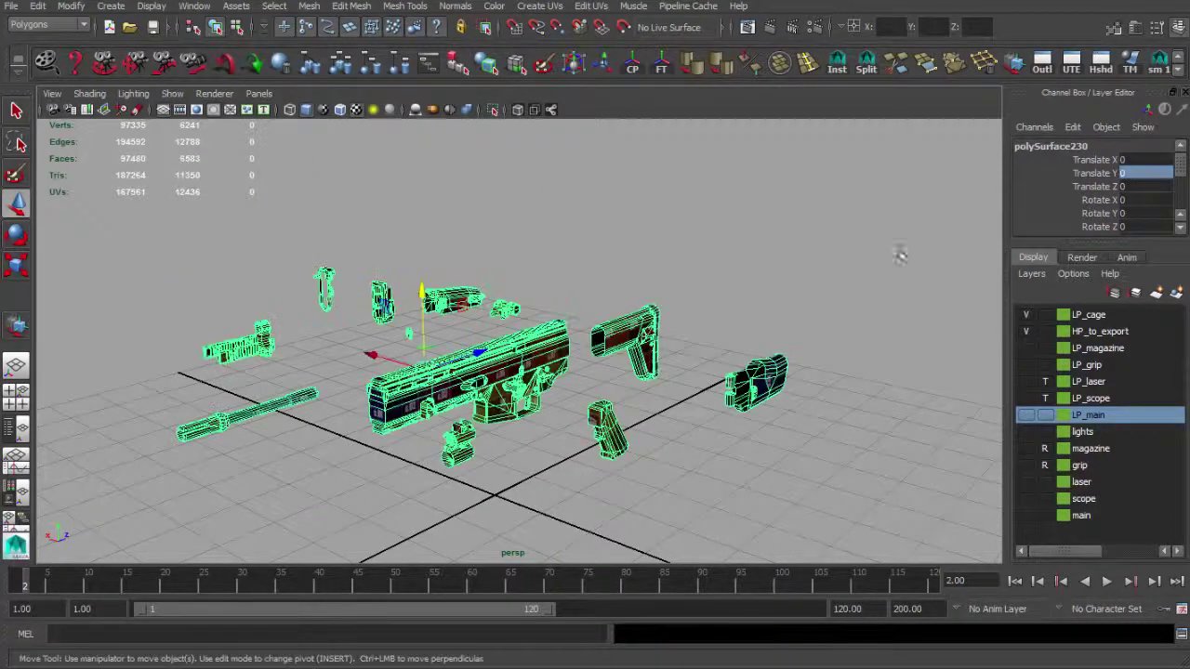
click(766, 327)
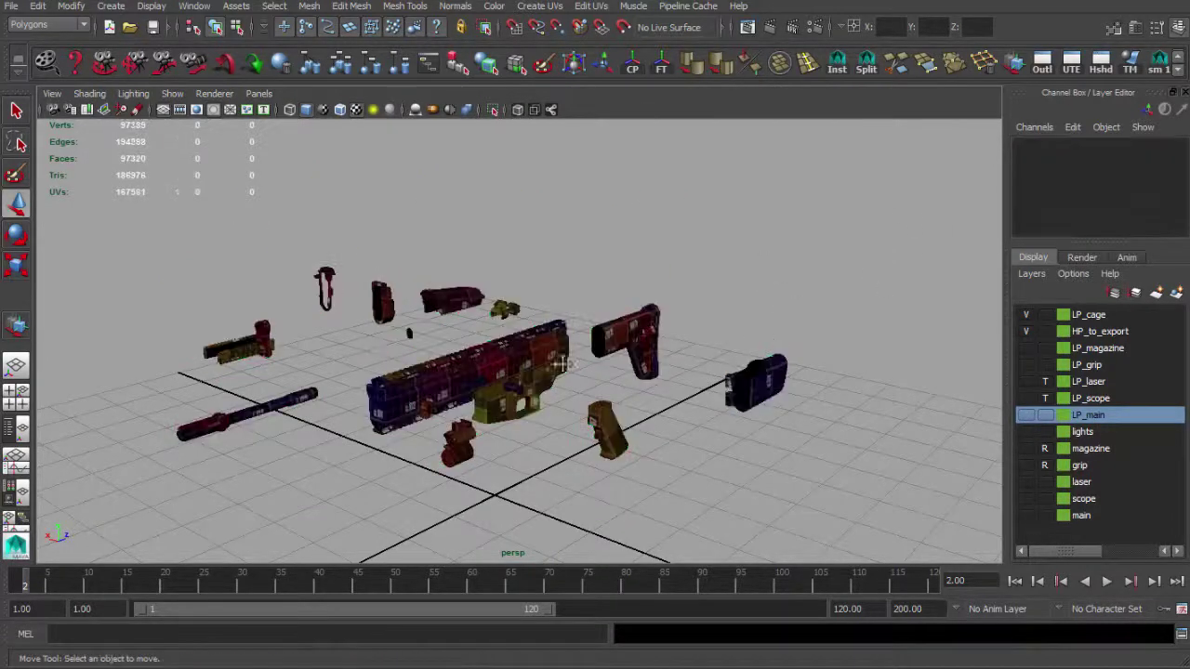
Step: Select the combined low-poly rifle mesh and make LP_cage the active layer
scroll(562, 359, up, 2)
alt+drag(562, 359, 589, 327)
click(578, 316)
click(1101, 317)
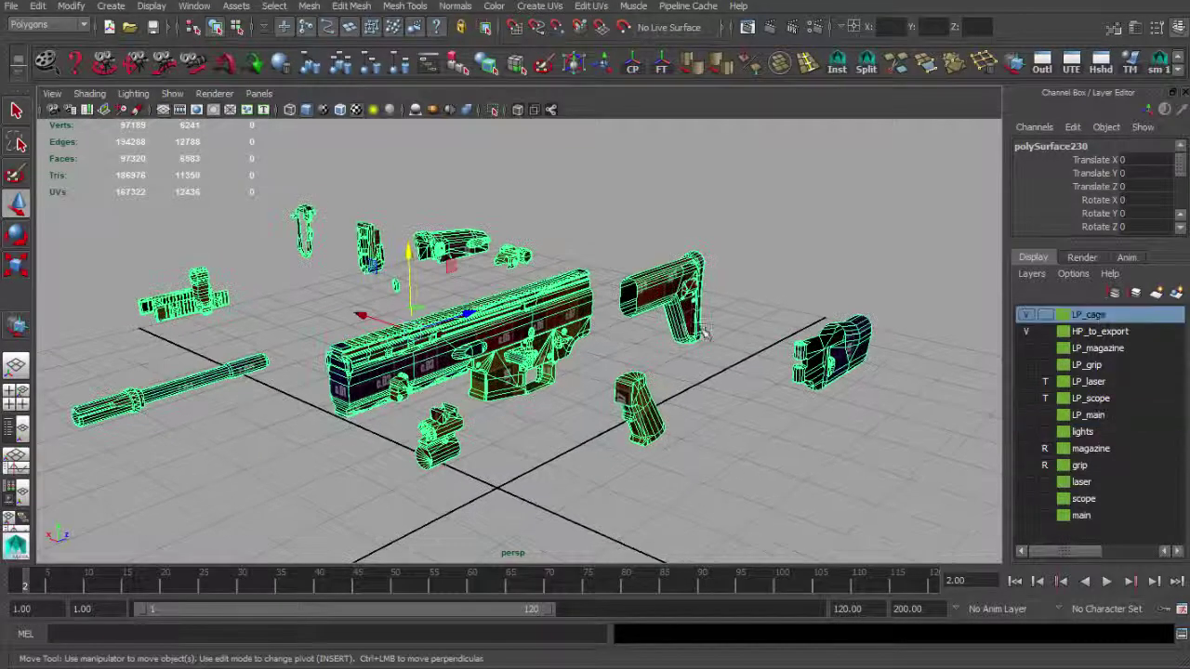
alt+drag(526, 366, 510, 337)
mouse_move(510, 337)
alt+right_down()
mouse_move(913, 488)
mouse_move(493, 352)
alt+right_up()
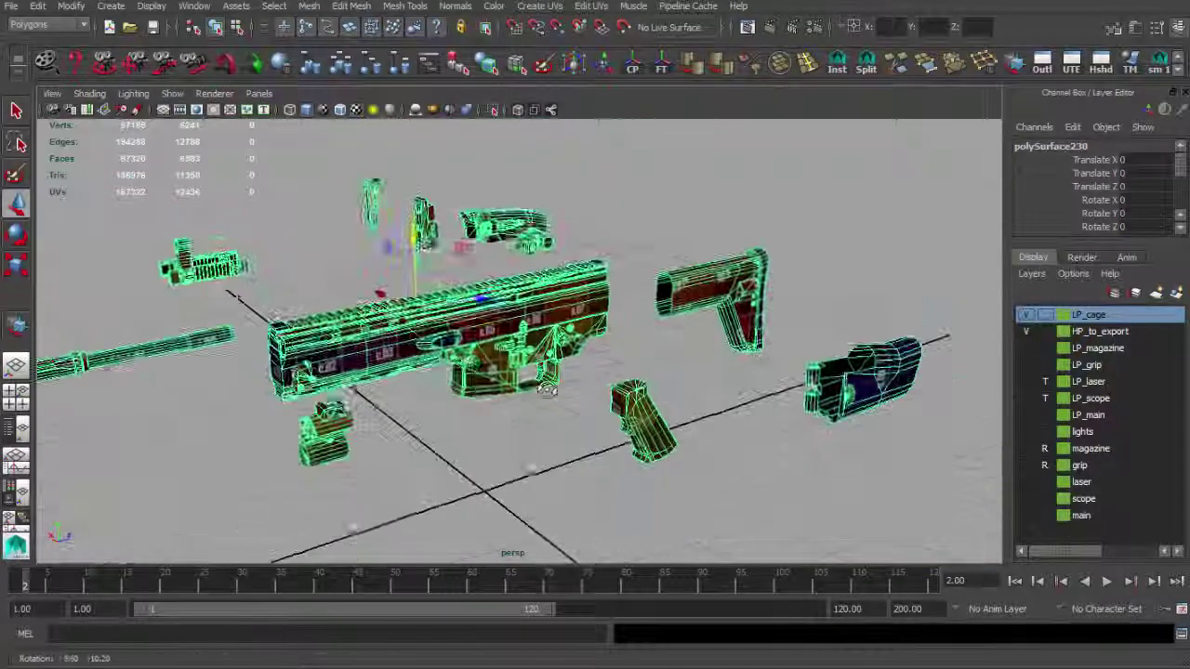
alt+drag(493, 351, 595, 402)
alt+middle_drag(576, 328, 556, 329)
alt+drag(556, 327, 550, 318)
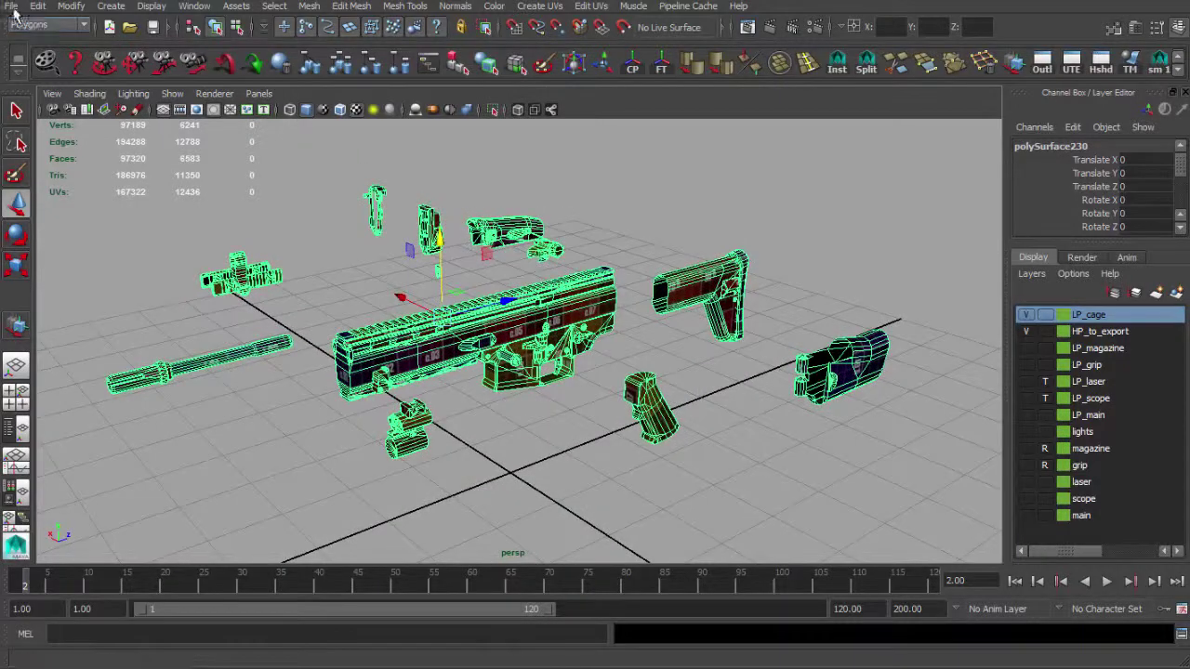
Step: Start an FBX export of the selected mesh and turn off Triangulate in the geometry options
click(13, 8)
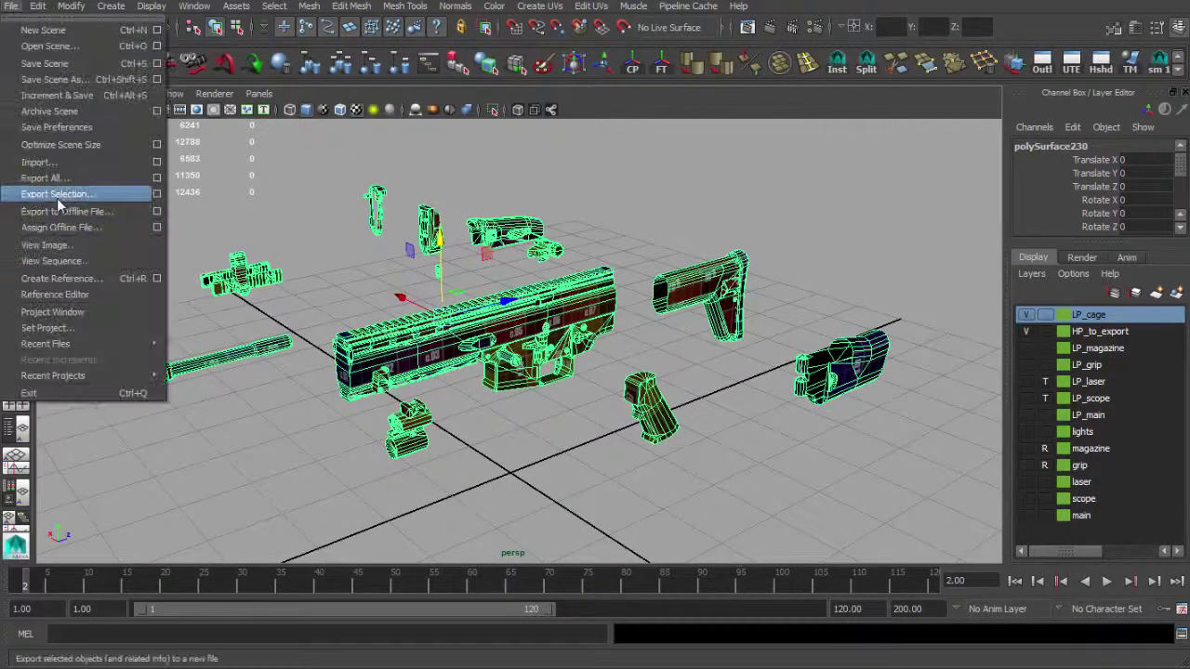
click(131, 194)
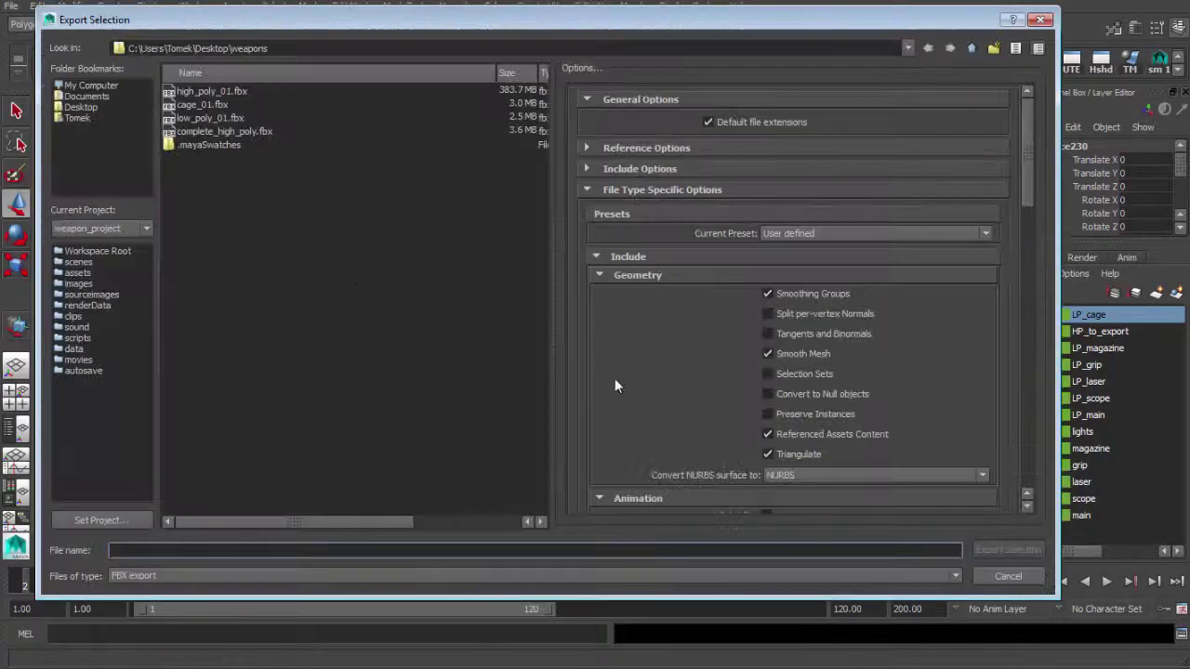
scroll(1021, 199, down, 5)
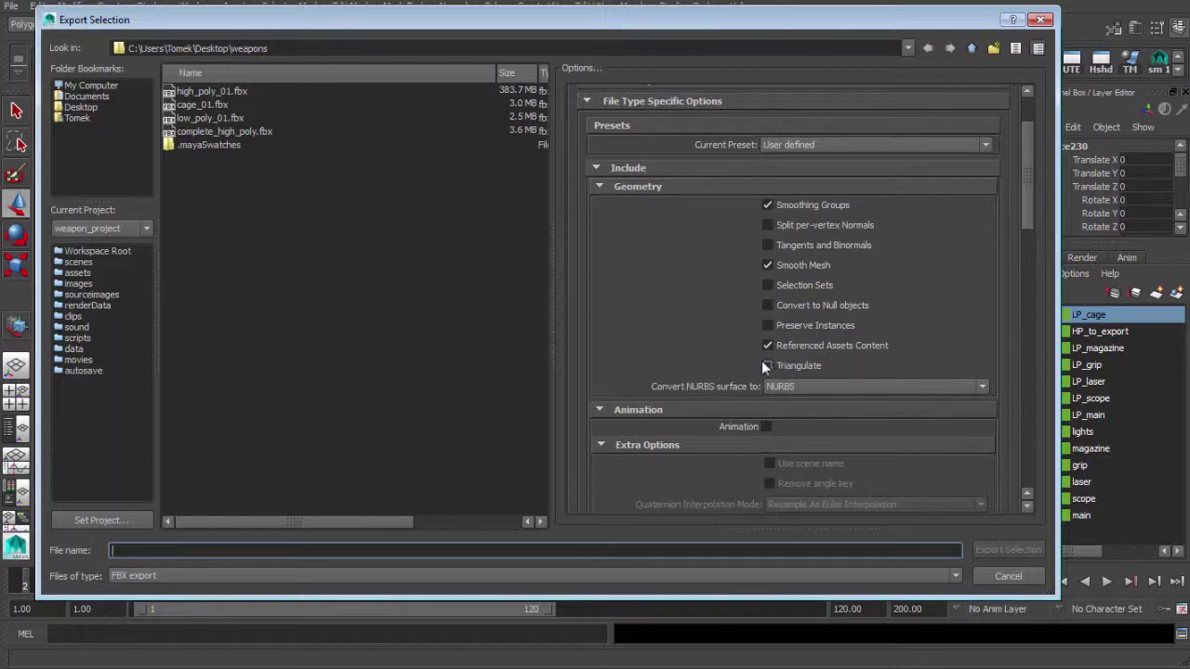
scroll(1021, 172, down, 3)
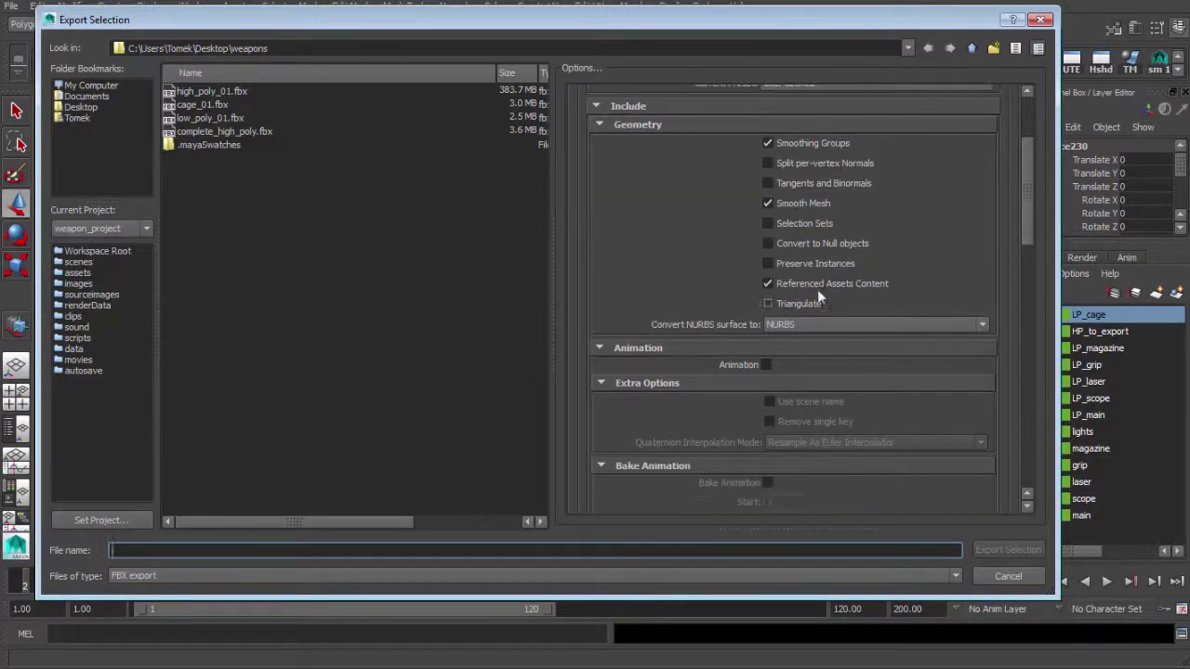
drag(1028, 157, 1027, 160)
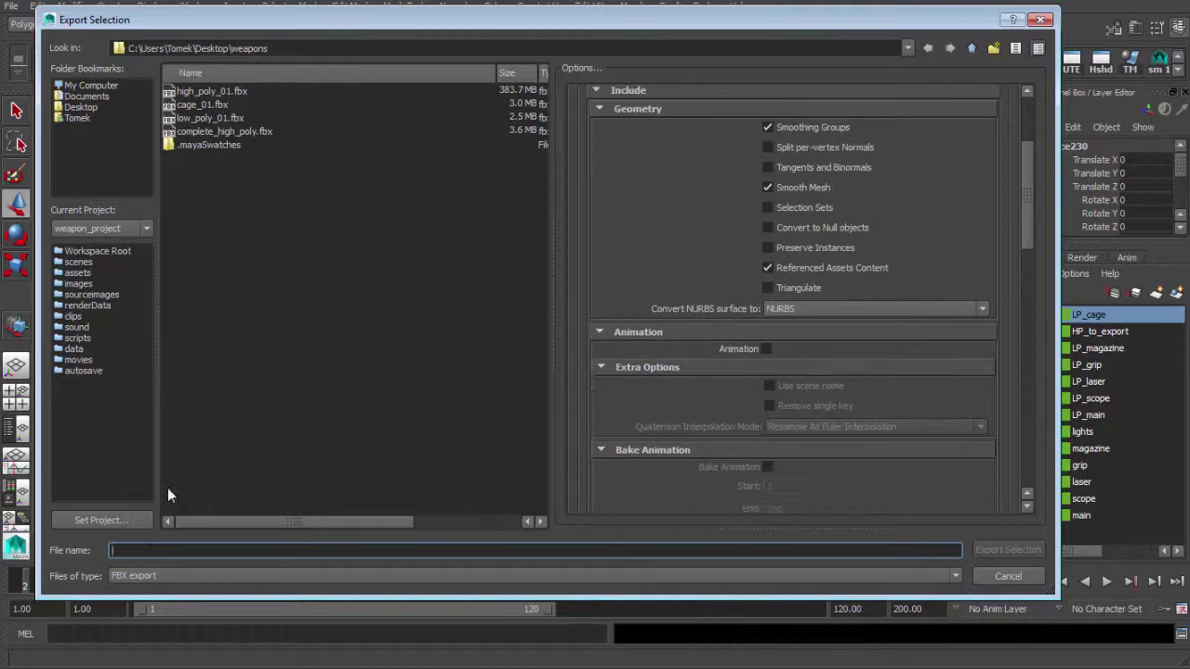
Step: Export the selection to the weapons folder as low_poly_01.fbx, replacing the existing file
click(187, 119)
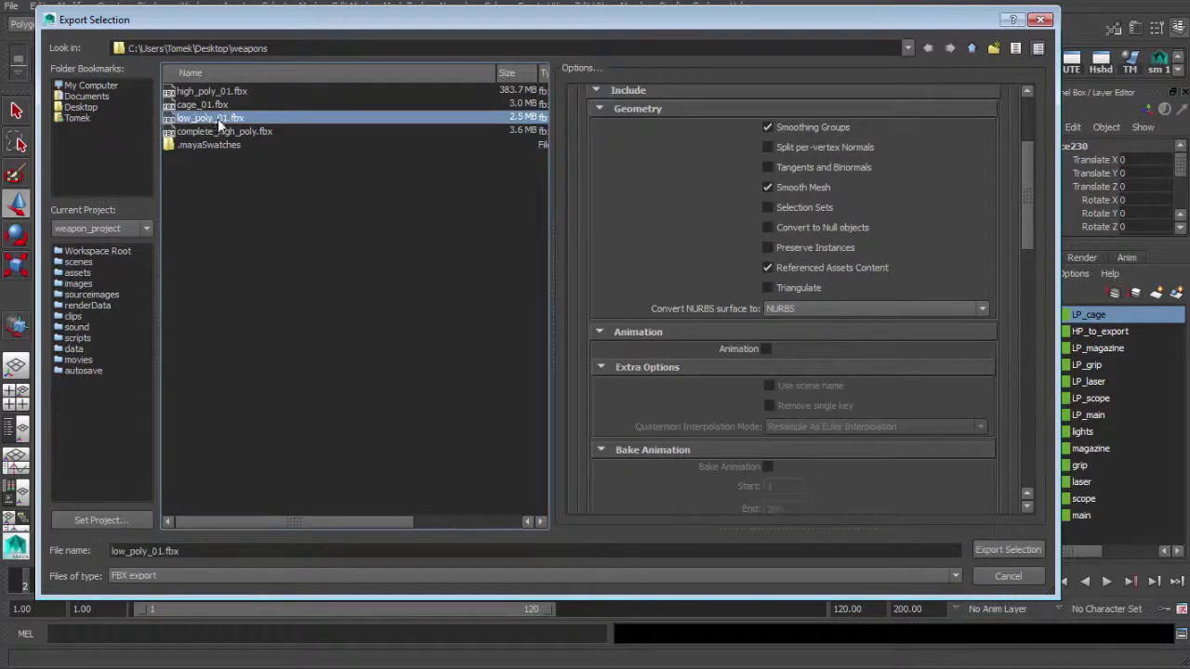
drag(299, 21, 297, 18)
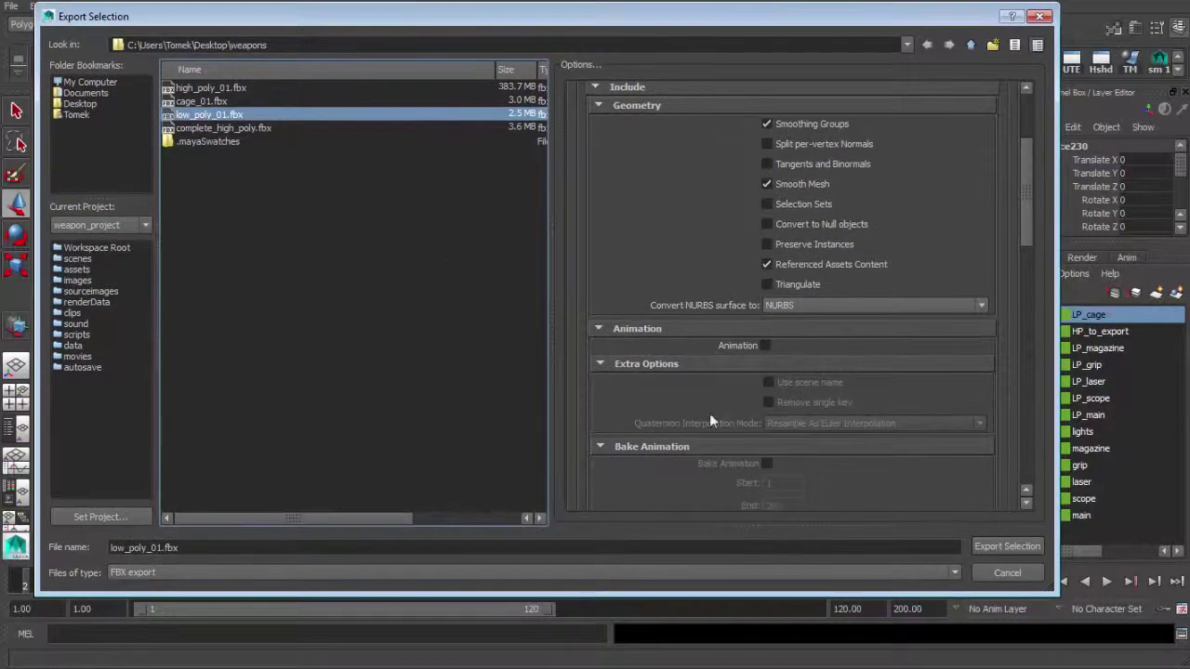
drag(785, 13, 775, 17)
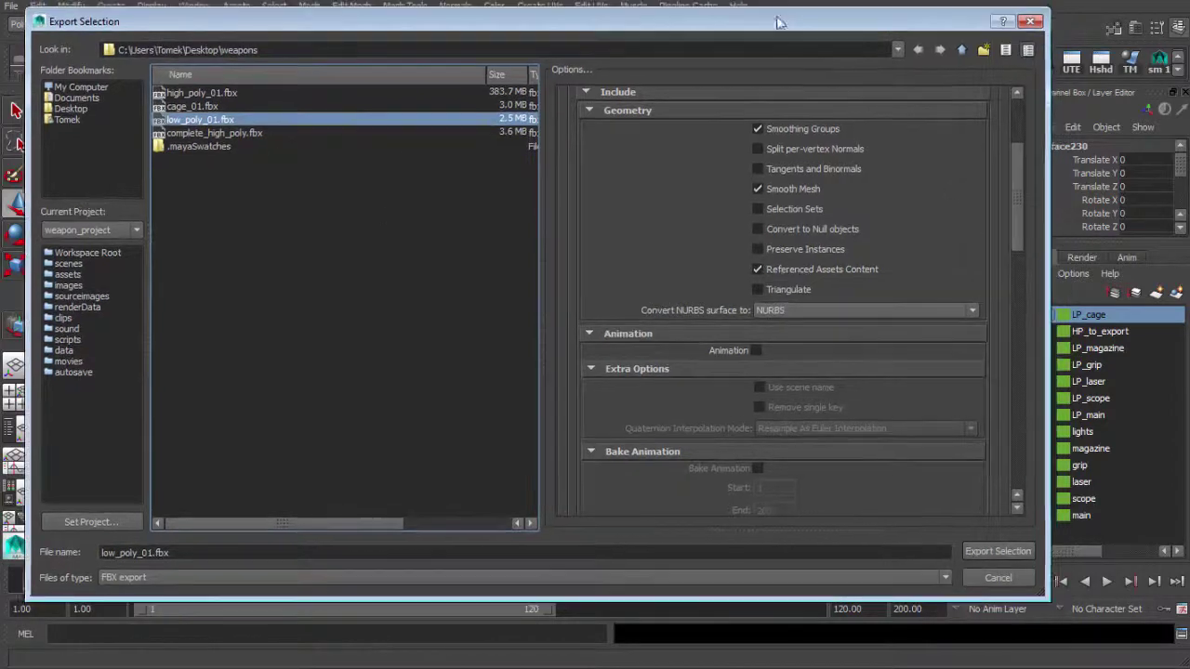
click(979, 551)
click(489, 331)
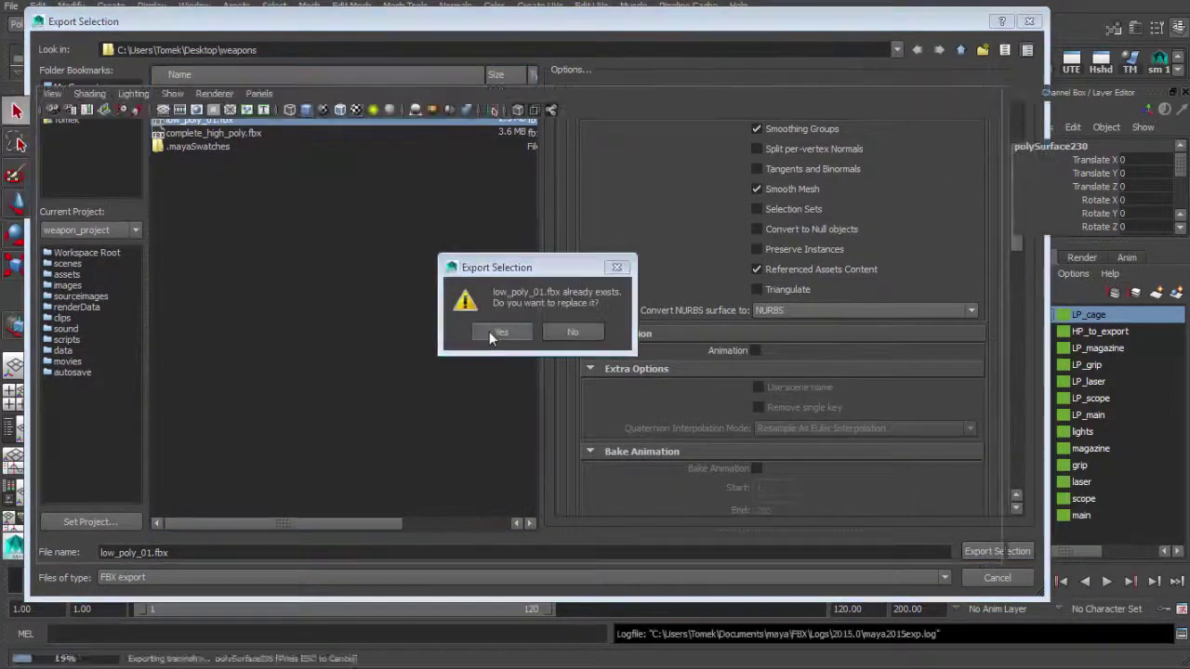
Step: Assign the existing semi-transparent red lambert4 material to the combined cage mesh through the Hypershade
alt+drag(533, 340, 496, 325)
alt+drag(633, 361, 649, 339)
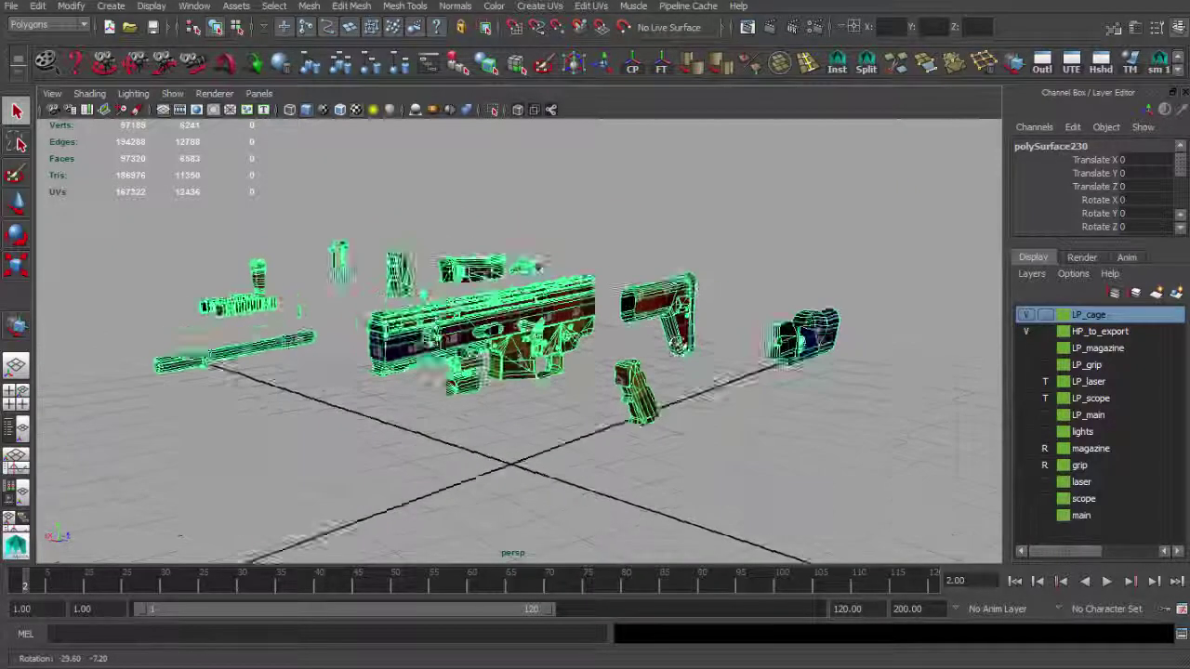
alt+drag(630, 345, 544, 335)
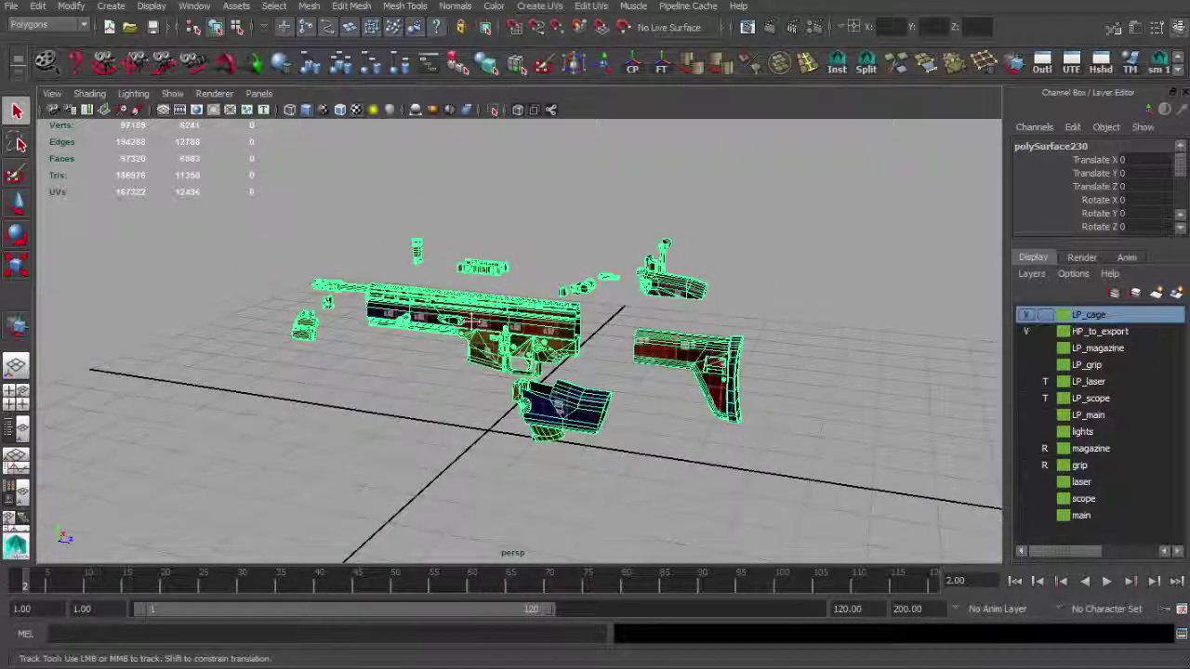
alt+drag(474, 322, 667, 340)
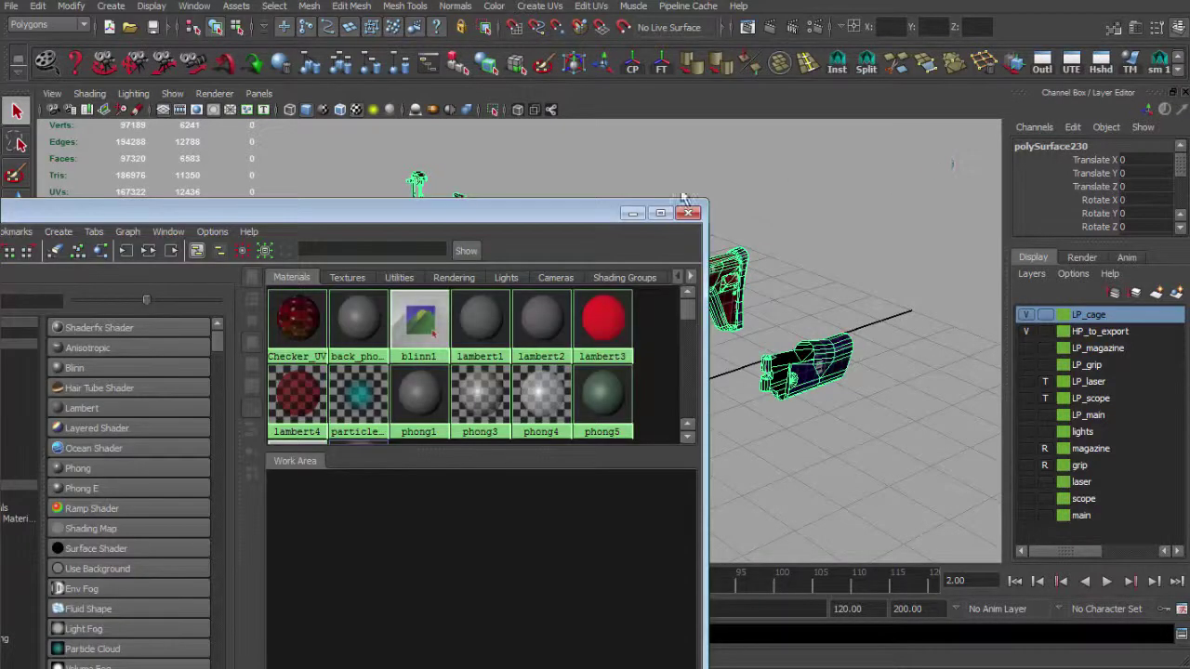
drag(580, 213, 1183, 116)
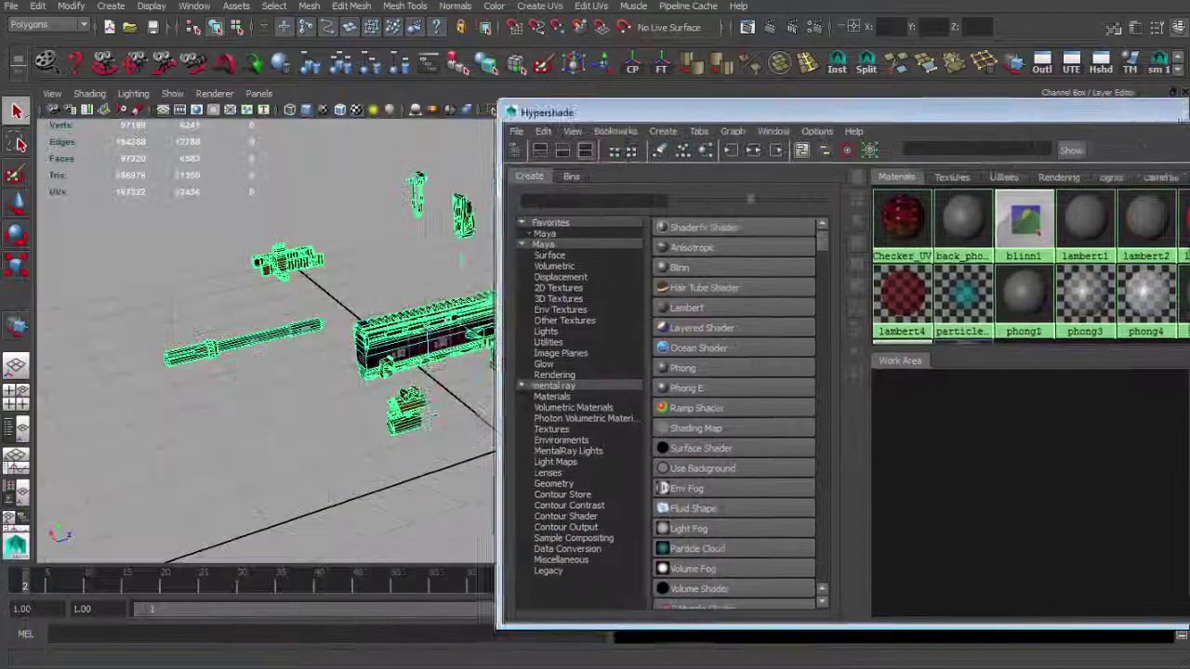
double_click(913, 279)
drag(1008, 113, 1036, 215)
middle_drag(934, 393, 414, 341)
drag(949, 216, 641, 242)
click(1011, 243)
Step: Open the lambert4 attributes of the cage mesh and adjust its transparency, ambient color and incandescence
scroll(493, 329, up, 5)
alt+drag(494, 329, 505, 300)
click(561, 274)
alt+middle_drag(561, 274, 470, 292)
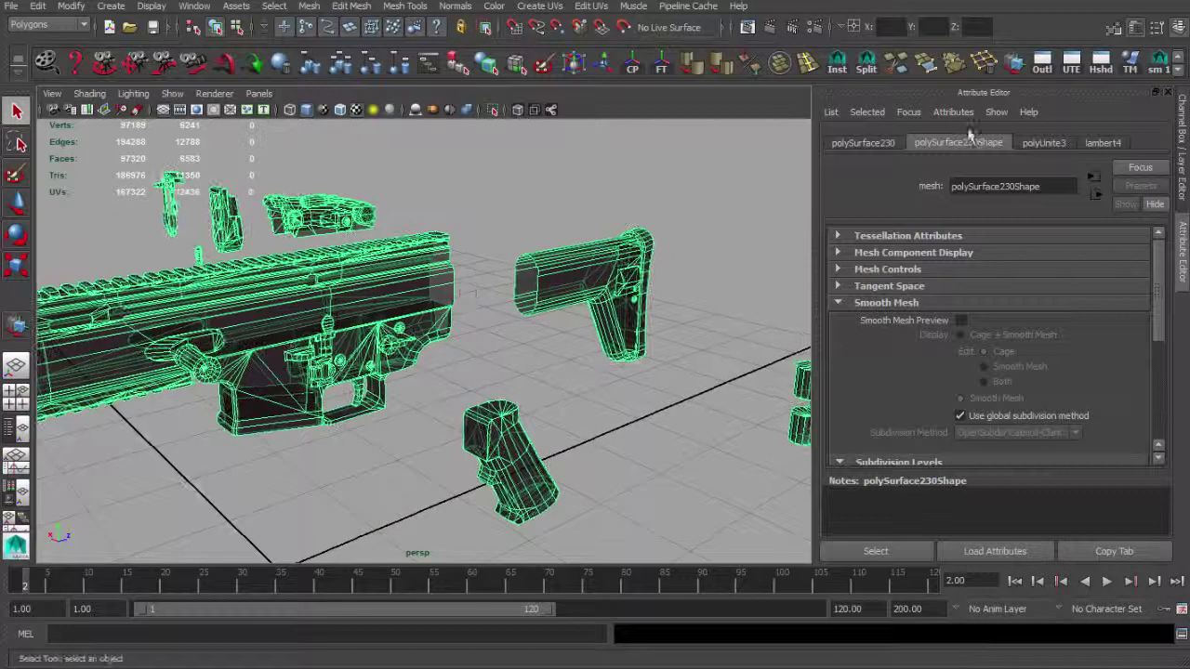
click(1109, 147)
drag(1069, 334, 1096, 351)
drag(1023, 384, 1038, 336)
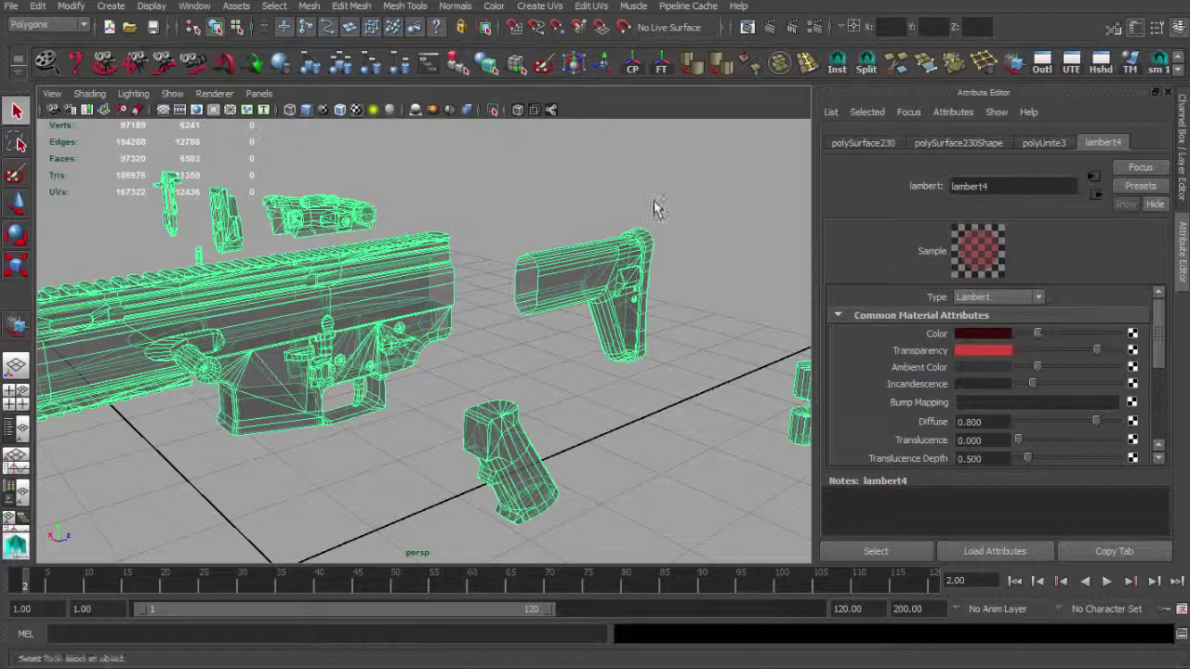
Step: Set lambert4's diffuse to 1.000, its ambient color and incandescence to black, brighten its red color and reduce its transparency
click(656, 207)
alt+drag(660, 209, 567, 263)
alt+right_drag(566, 263, 641, 341)
click(518, 316)
alt+drag(642, 341, 614, 335)
drag(1038, 334, 1026, 384)
drag(1097, 421, 1122, 423)
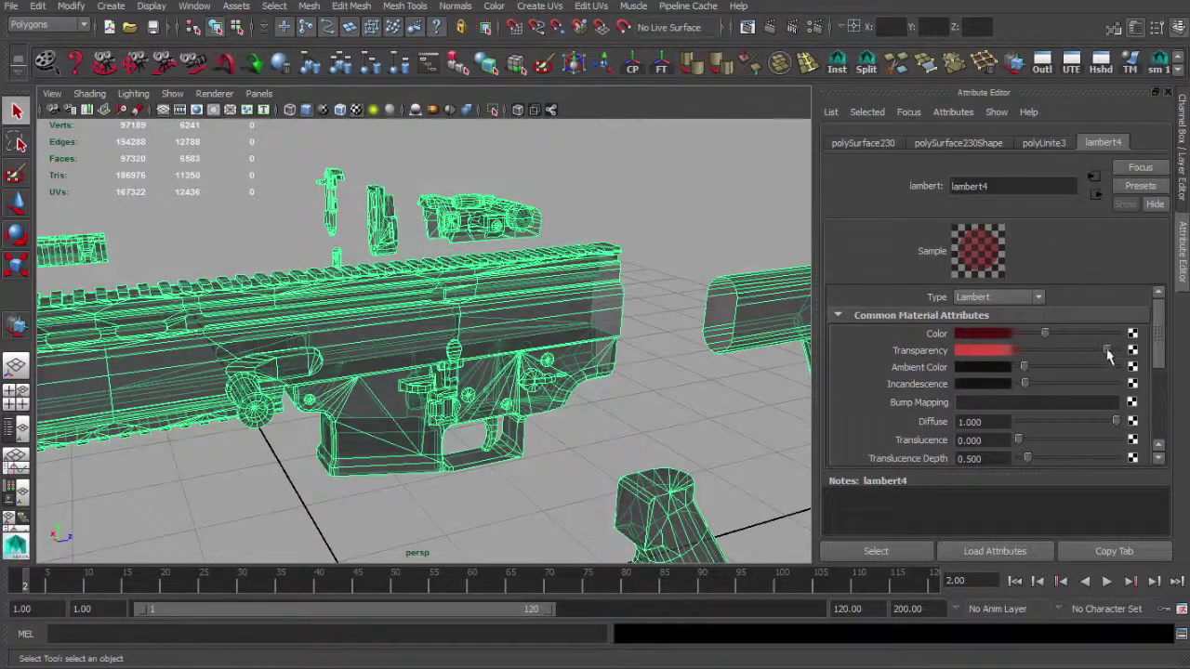
drag(1107, 350, 1067, 350)
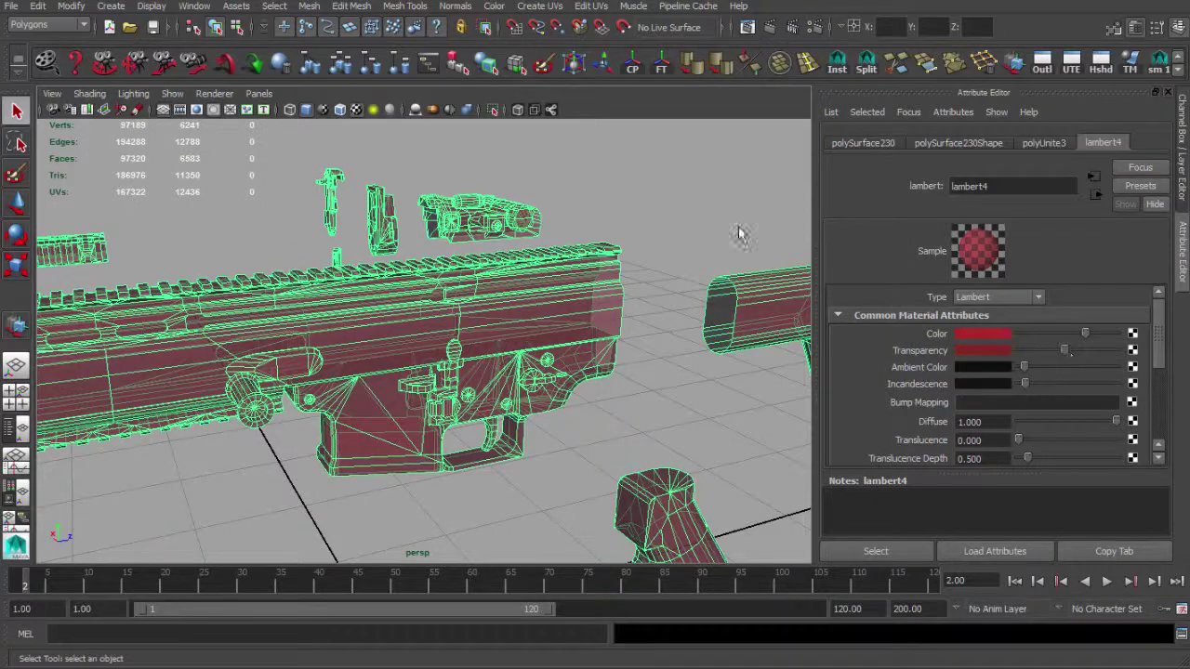
Step: Raise lambert4's transparency slightly and deselect the cage mesh
click(741, 235)
alt+drag(741, 234, 669, 258)
alt+right_drag(669, 257, 839, 335)
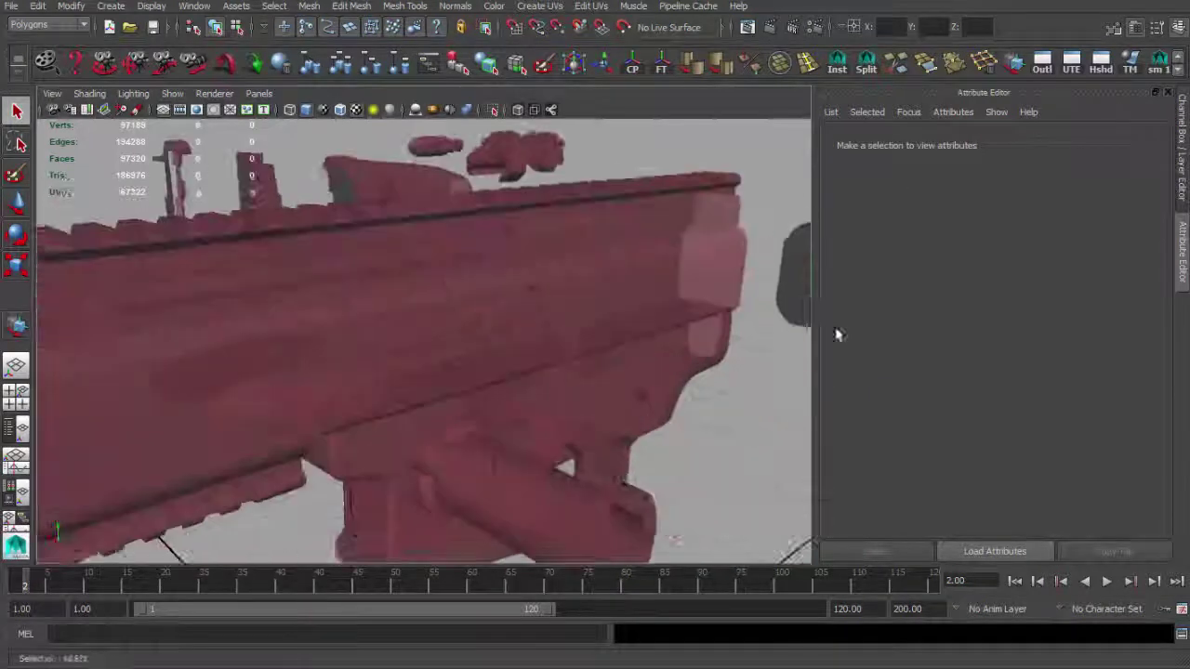
alt+drag(839, 336, 652, 288)
click(652, 289)
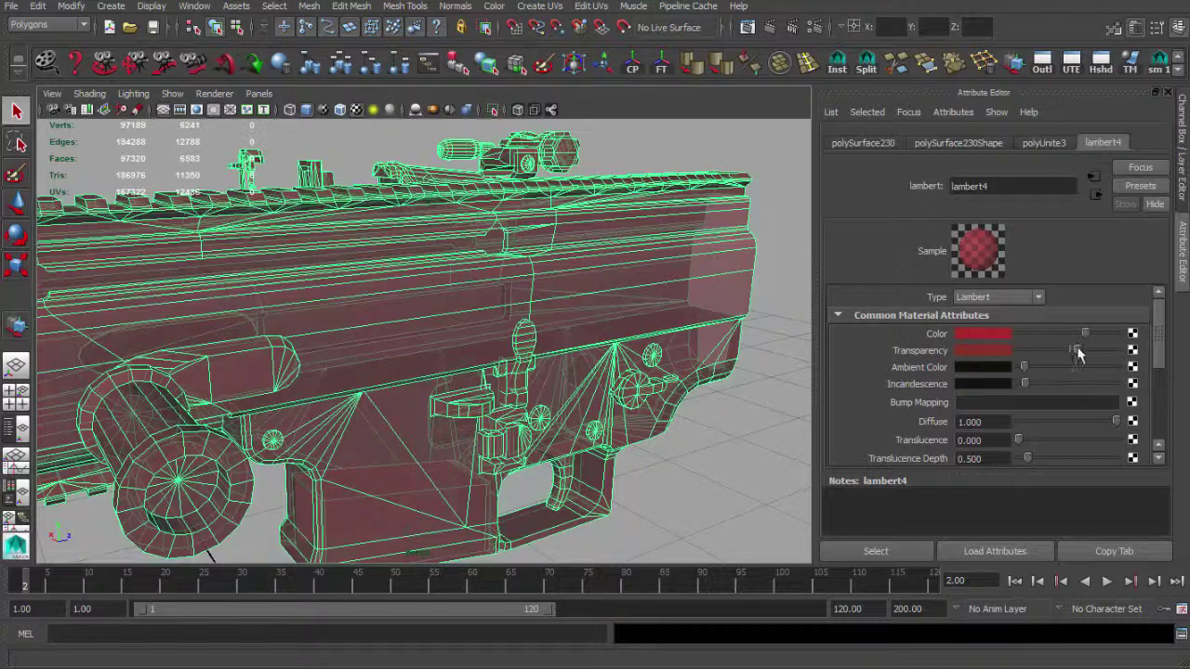
click(771, 285)
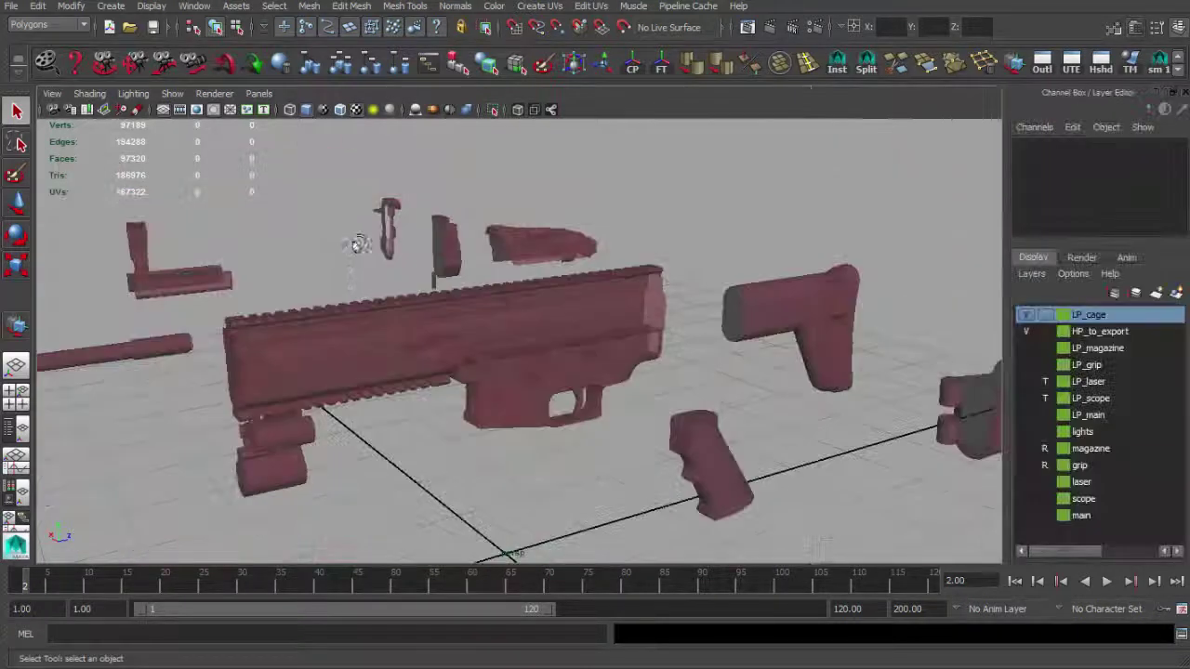
Step: Show the main high-poly layer and set its display type to Reference
alt+right_drag(752, 345, 675, 279)
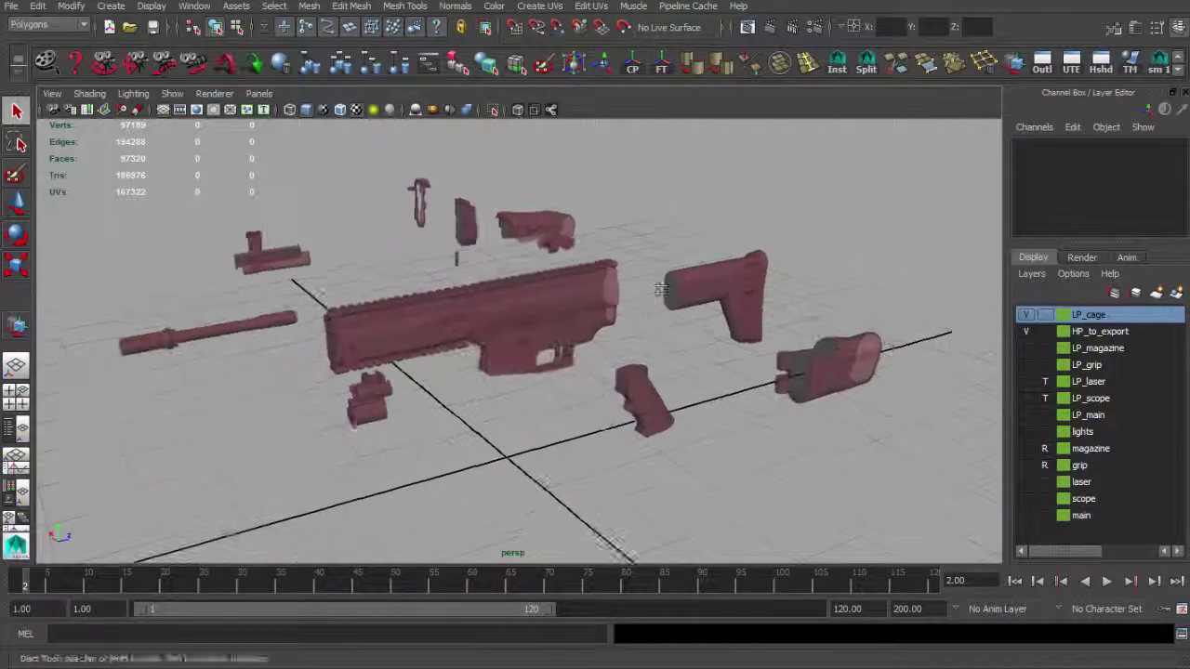
alt+middle_drag(777, 430, 836, 422)
alt+middle_drag(762, 365, 717, 394)
alt+right_drag(717, 394, 751, 409)
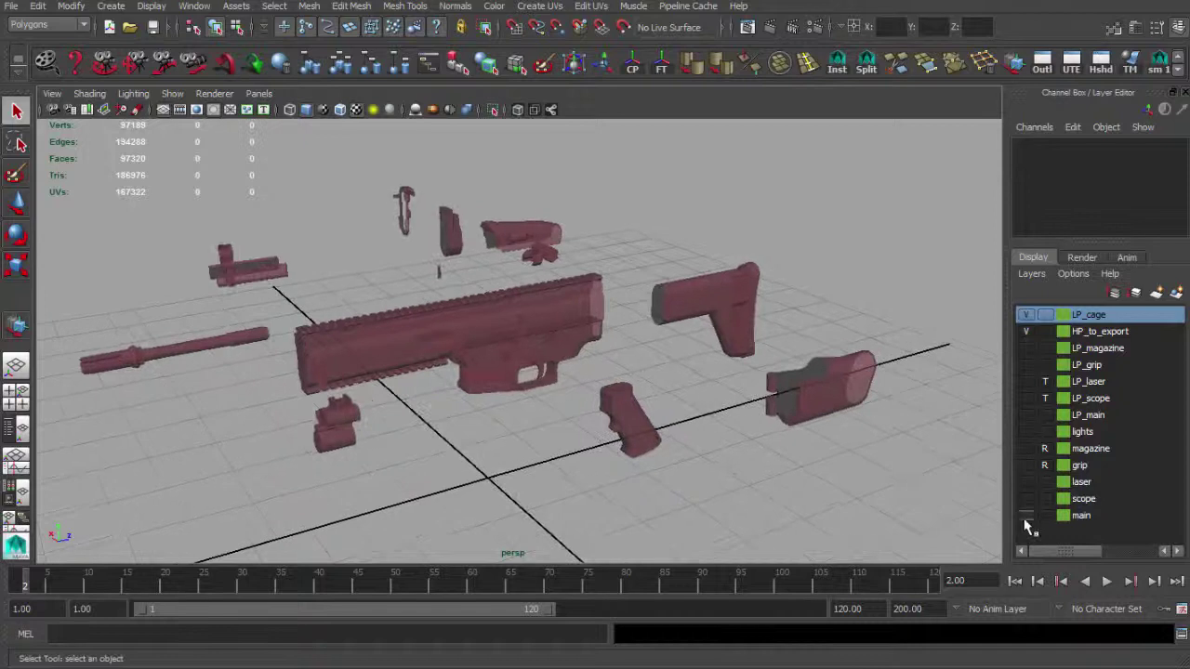
alt+drag(593, 384, 538, 398)
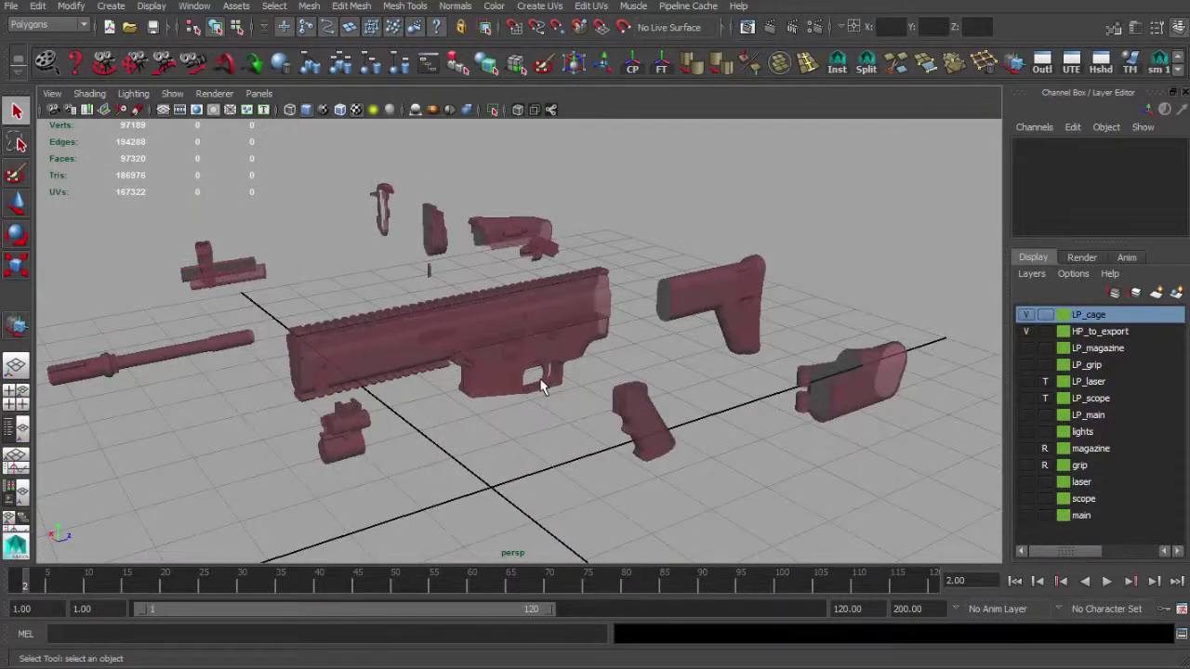
click(1027, 517)
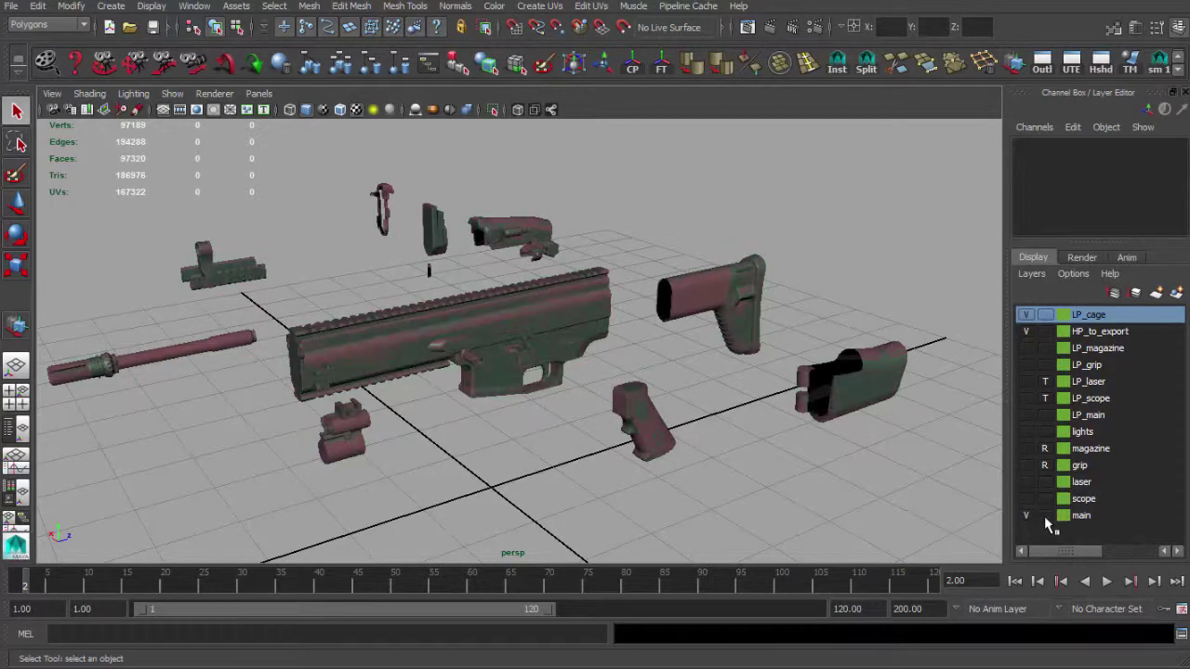
click(1045, 517)
click(1045, 516)
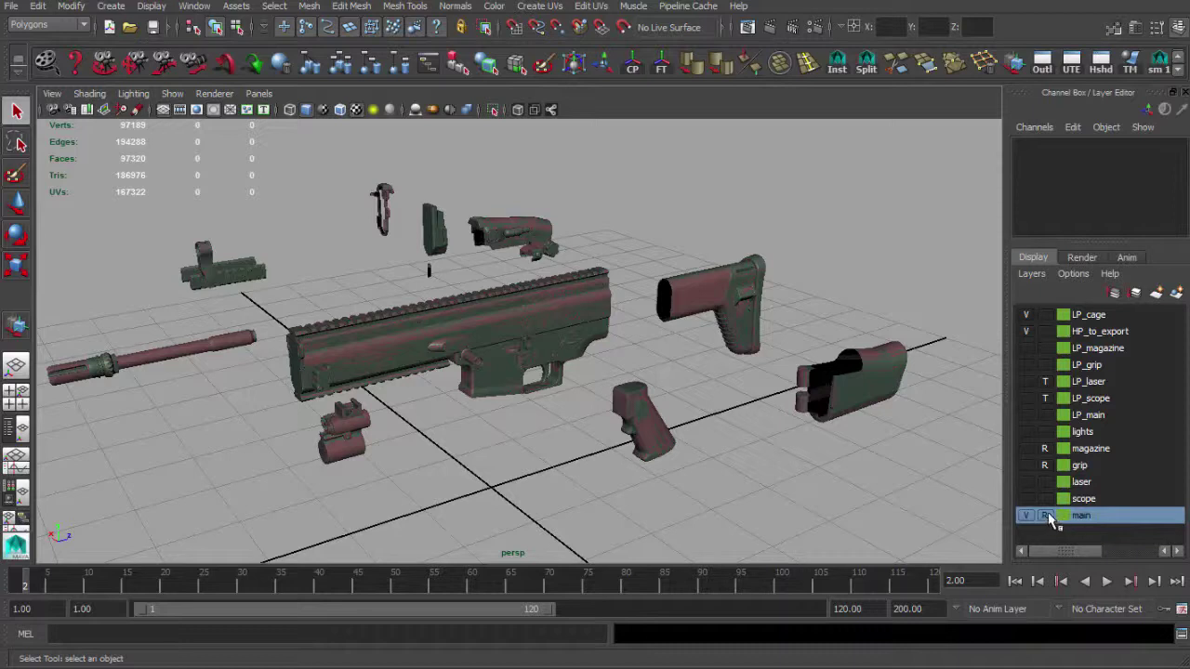
Step: Make LP_cage the active layer and examine how the cage mesh overlaps the high-poly receiver
scroll(607, 359, up, 4)
click(618, 346)
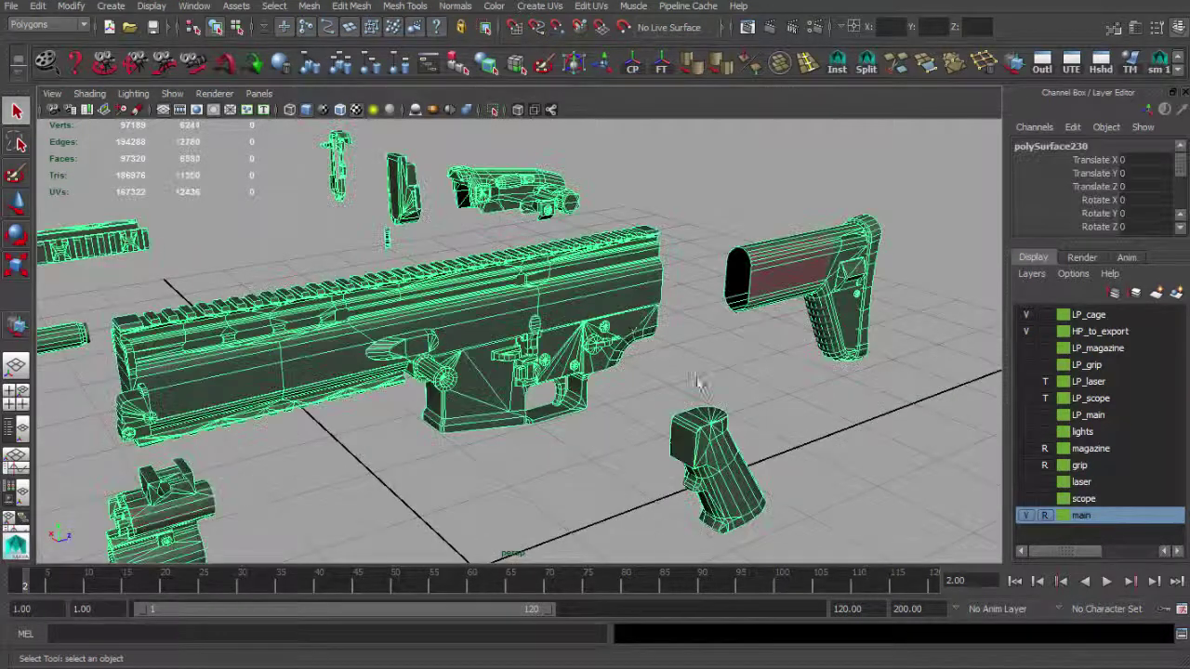
click(827, 410)
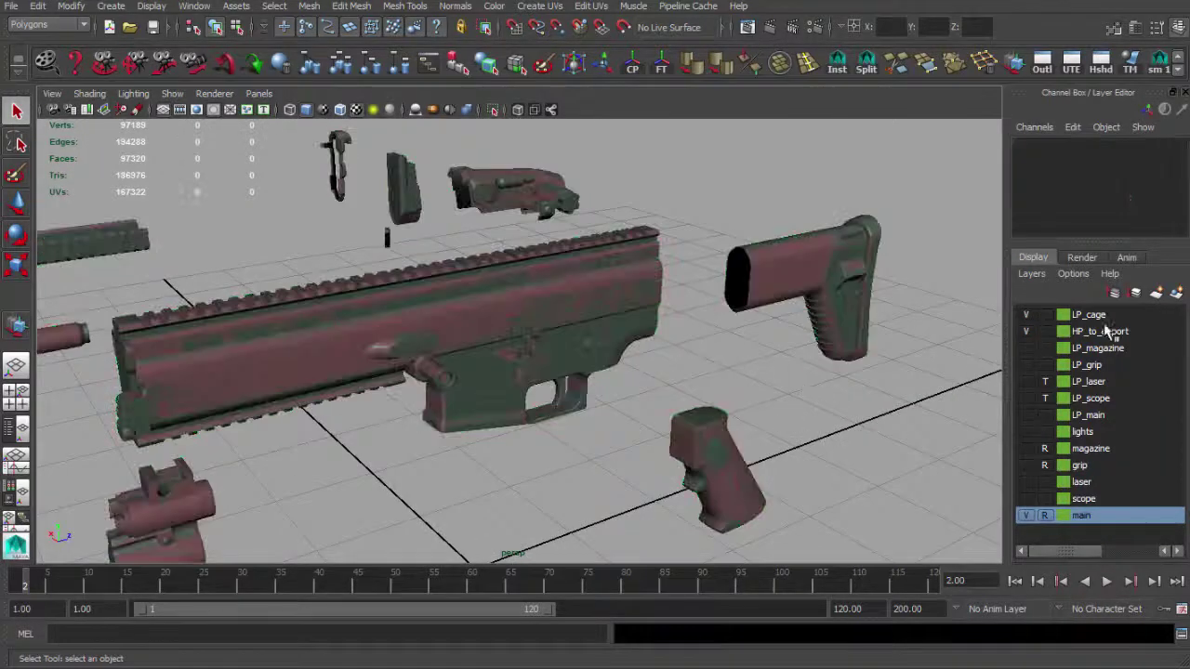
click(584, 288)
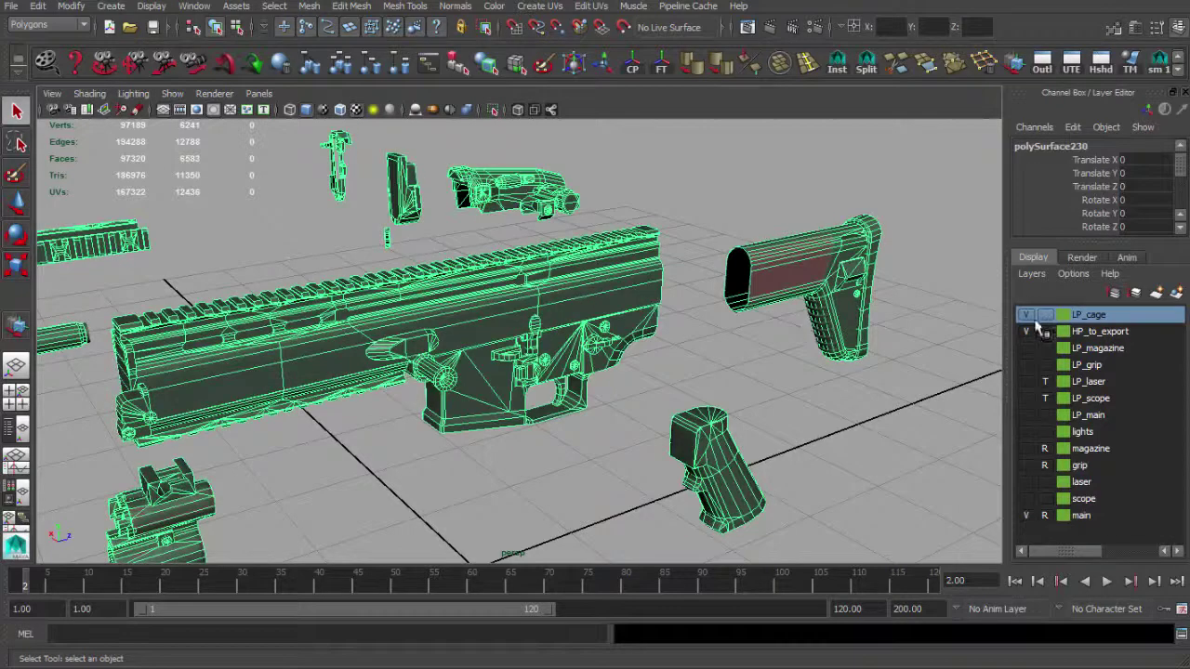
click(759, 215)
alt+drag(759, 215, 516, 239)
alt+middle_drag(515, 239, 607, 326)
alt+right_drag(606, 325, 744, 377)
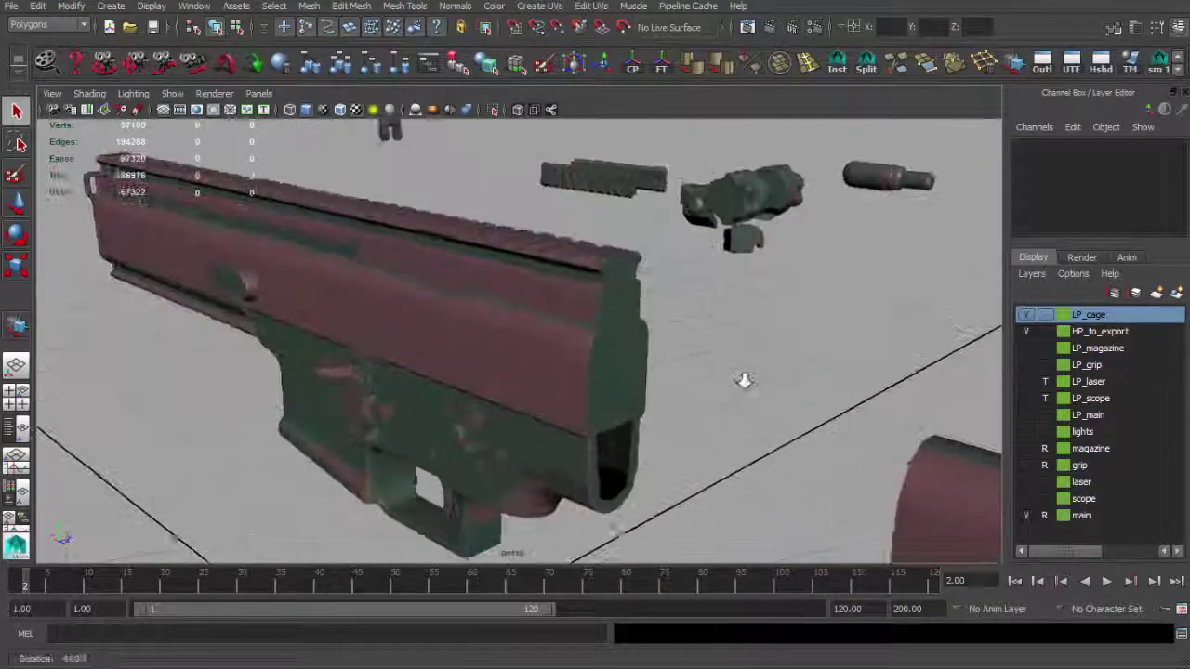
Step: Try the Template display type on the main layer, then return it to Reference
click(1045, 516)
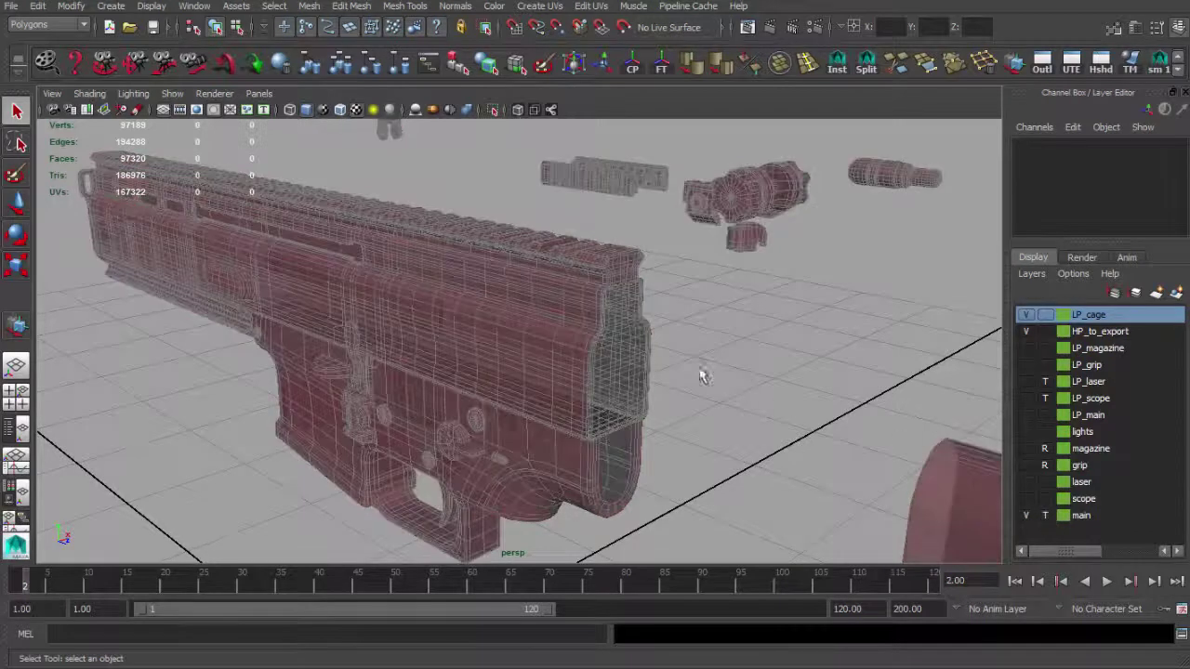
mouse_move(700, 368)
alt+mouse_down()
mouse_move(712, 374)
mouse_move(700, 372)
alt+mouse_up()
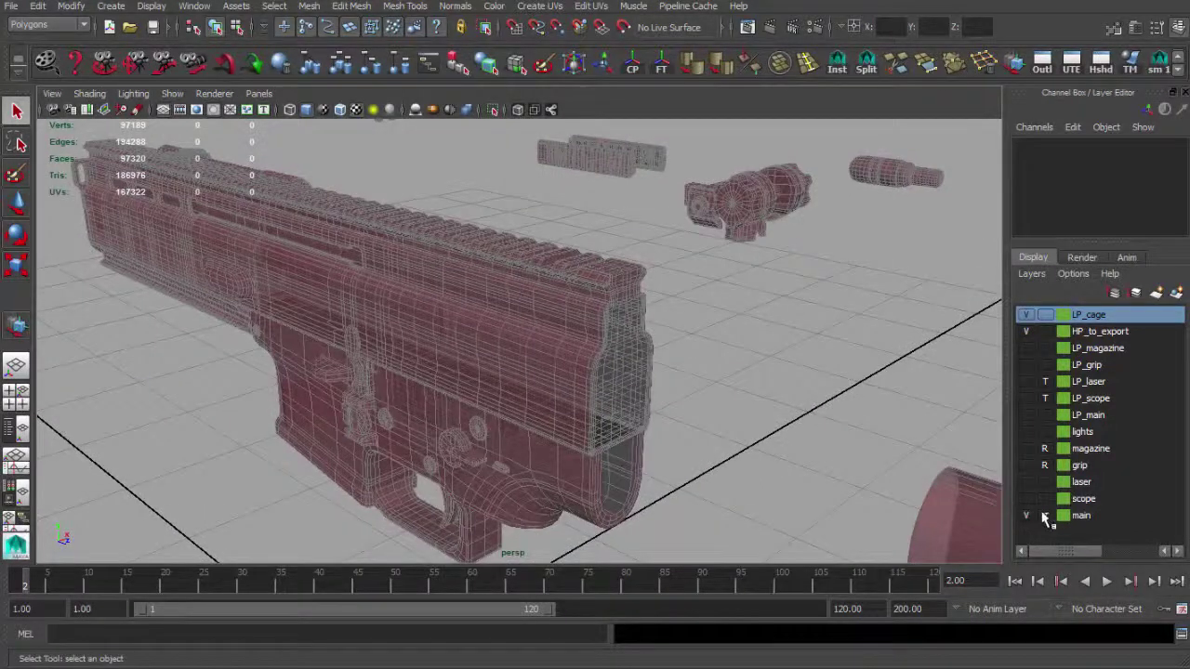
click(1046, 516)
Step: Select the cage mesh and all of its vertices across the exploded rifle parts
click(594, 347)
alt+right_drag(593, 348, 511, 354)
alt+drag(510, 354, 525, 332)
mouse_move(525, 332)
alt+right_down()
mouse_move(645, 335)
mouse_move(569, 320)
alt+right_up()
alt+right_drag(595, 321, 447, 284)
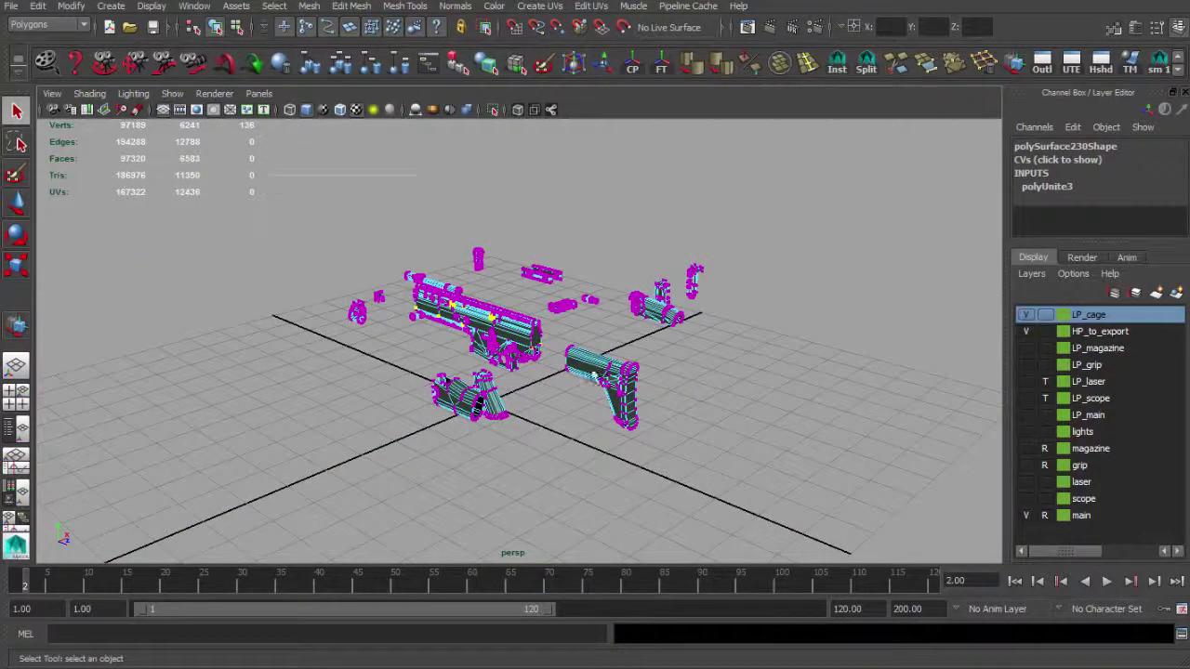
alt+drag(637, 380, 569, 345)
alt+right_drag(569, 346, 707, 325)
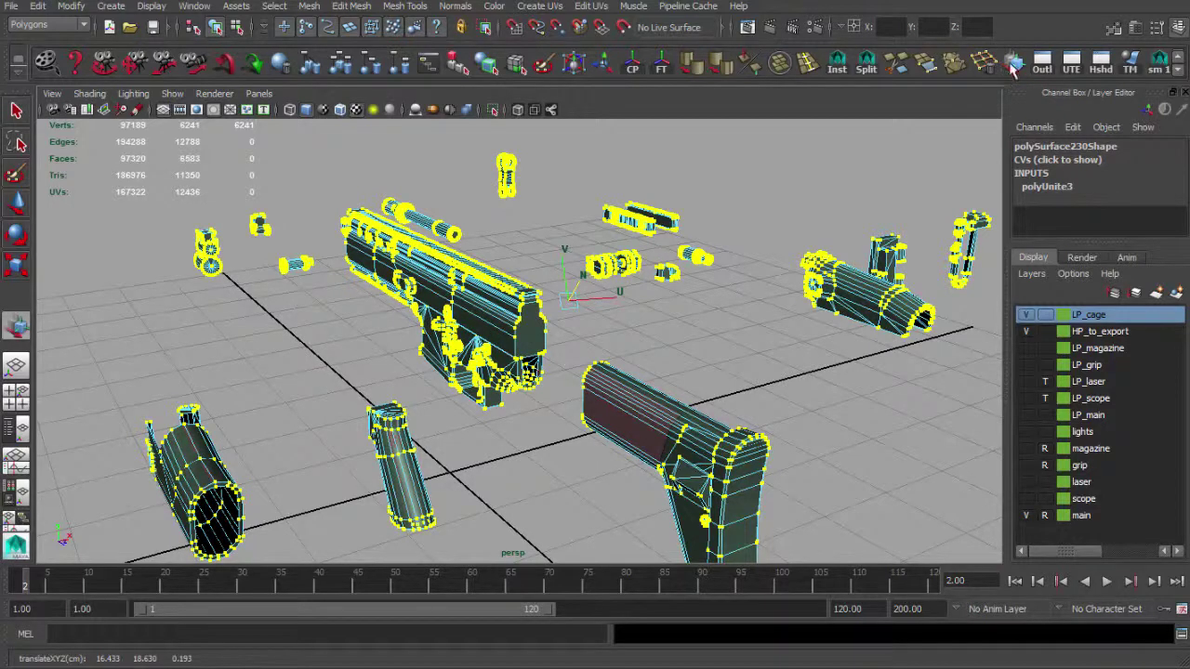
Step: Push all selected cage vertices outward along their normals with the Move Normal Tool, checking against the receiver's end
click(71, 7)
mouse_move(186, 30)
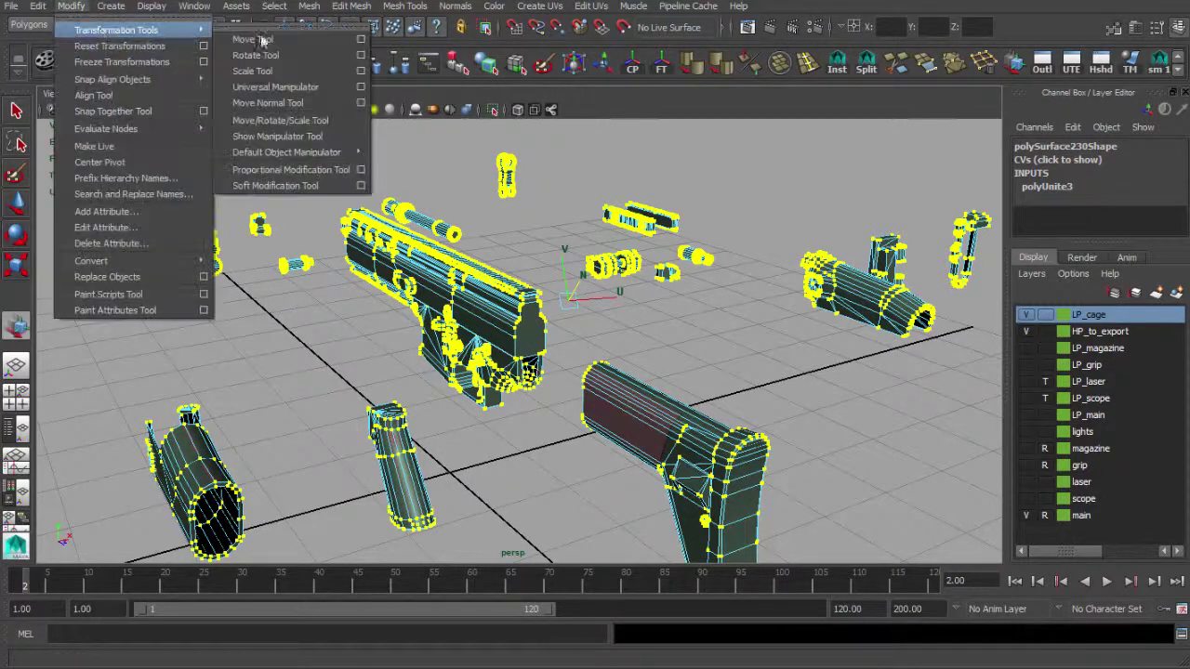
click(340, 105)
alt+right_drag(530, 307, 669, 325)
alt+drag(669, 325, 628, 314)
alt+right_drag(629, 314, 644, 321)
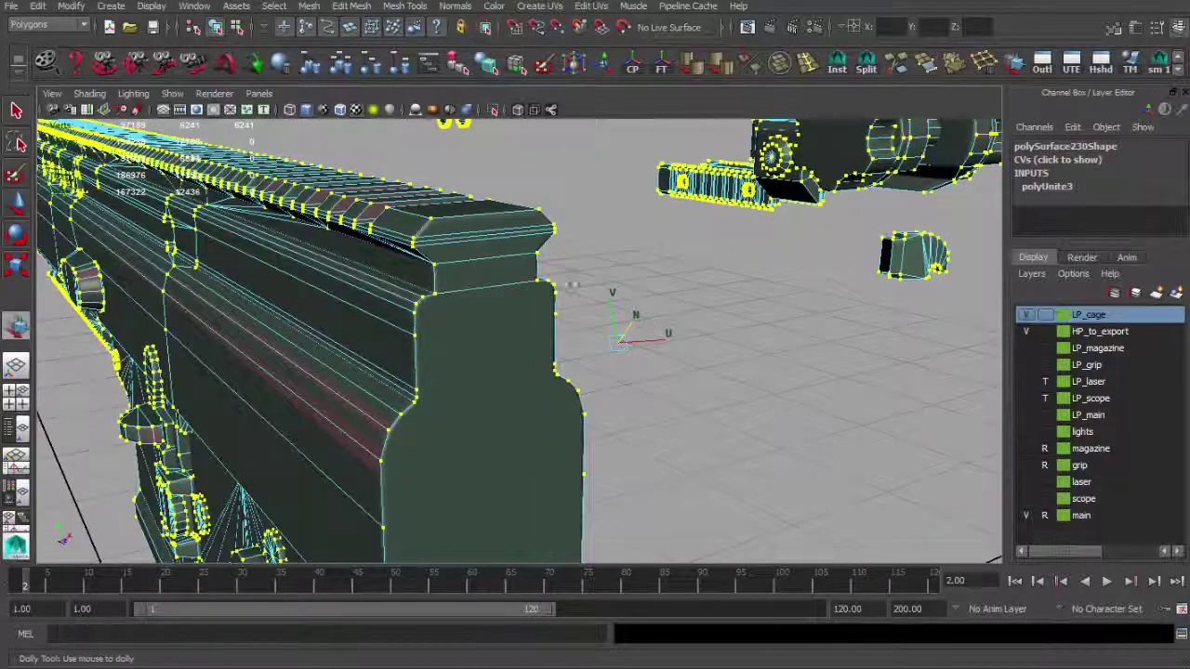
alt+middle_drag(573, 285, 595, 299)
alt+right_drag(595, 300, 623, 333)
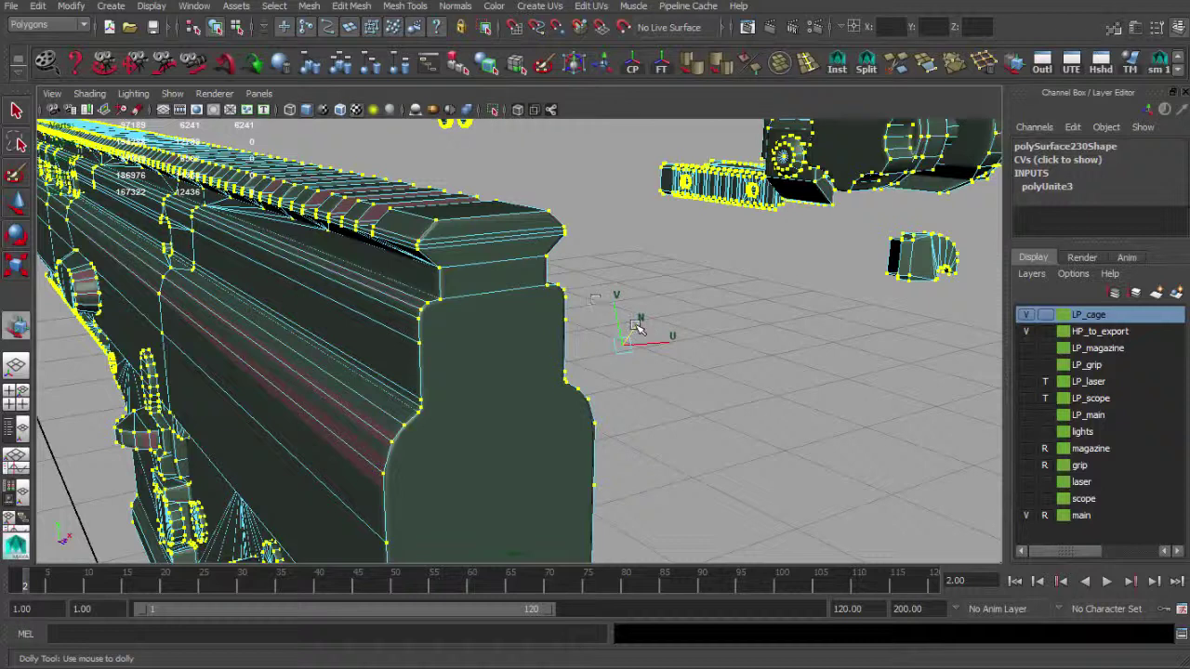
drag(636, 323, 576, 351)
Step: Examine how the enlarged cage encloses the receiver's end and side details, and deselect the cage
alt+middle_drag(464, 295, 595, 346)
mouse_move(595, 346)
alt+right_down()
mouse_move(624, 354)
mouse_move(602, 334)
alt+right_up()
alt+drag(603, 335, 589, 336)
alt+middle_drag(558, 272, 470, 292)
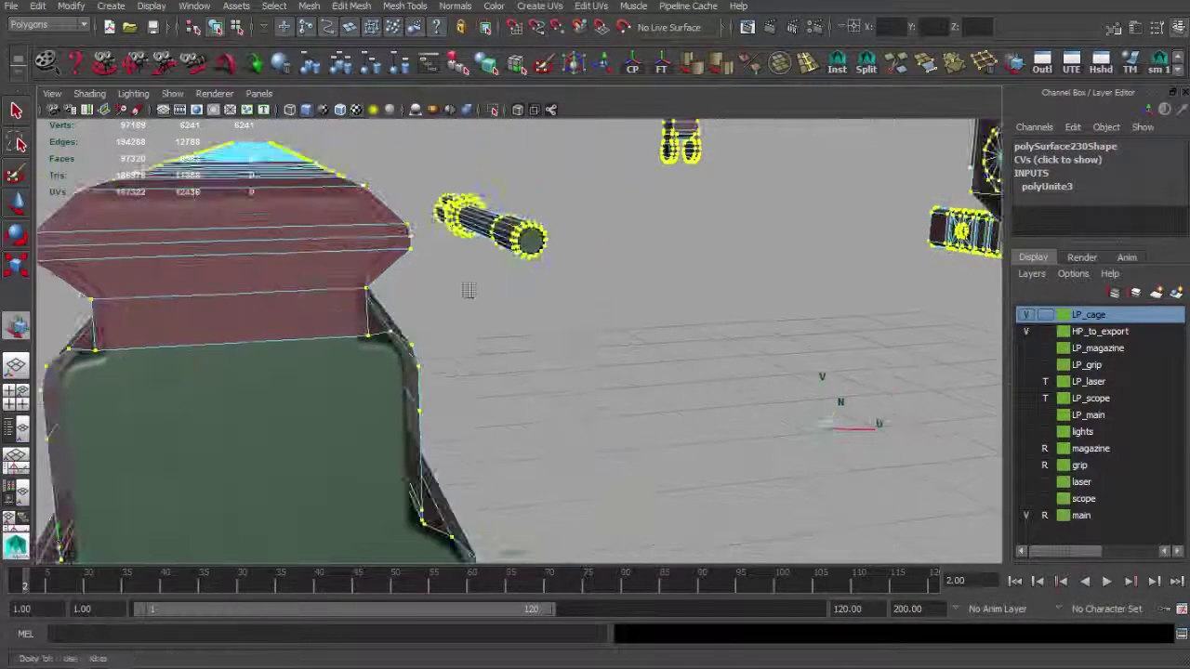
alt+right_drag(470, 292, 520, 321)
alt+middle_drag(521, 321, 587, 328)
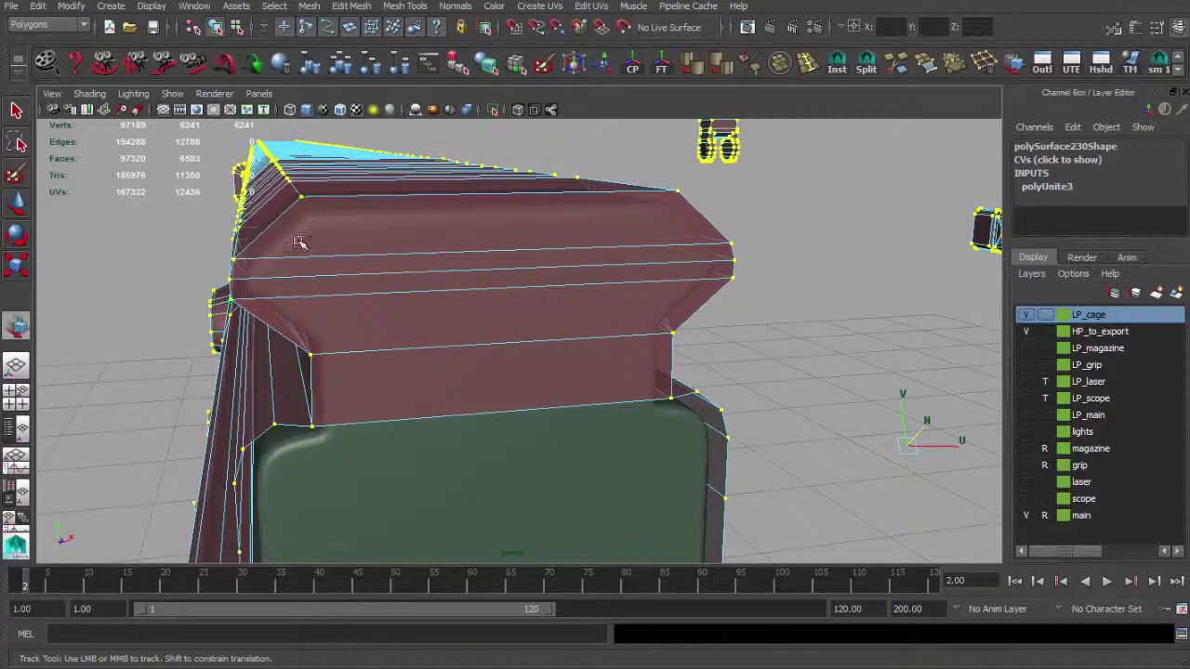
alt+right_drag(528, 309, 456, 300)
alt+drag(402, 249, 623, 270)
alt+right_drag(596, 272, 558, 277)
alt+middle_drag(486, 266, 651, 263)
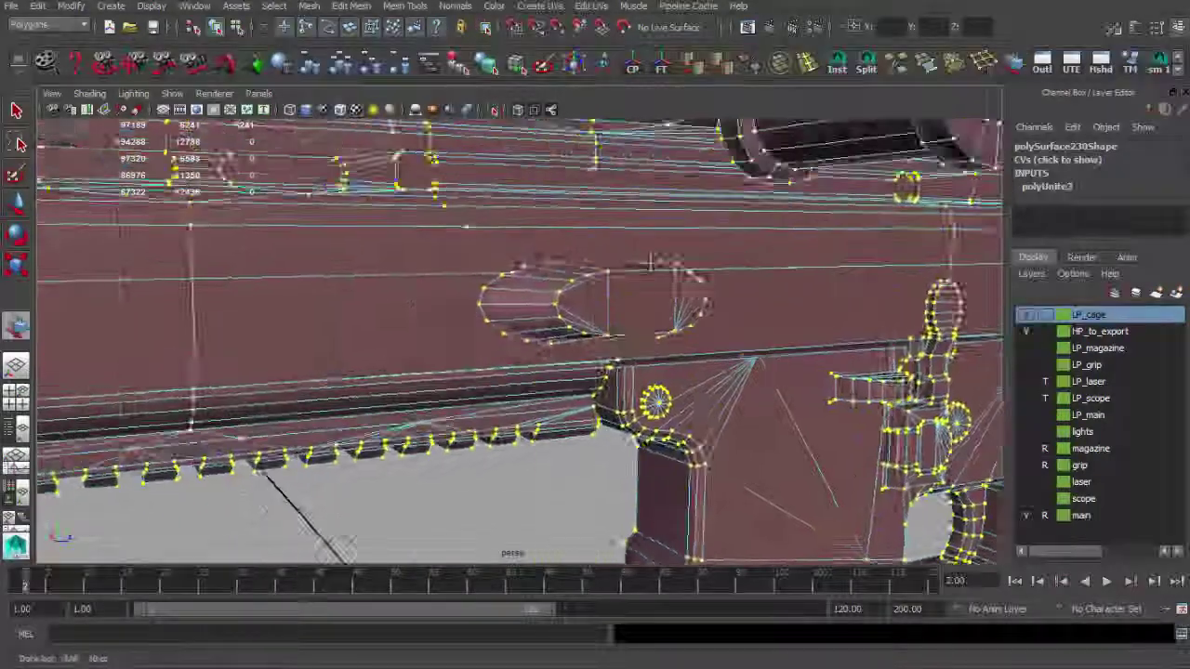
alt+right_drag(650, 263, 500, 300)
alt+drag(429, 296, 524, 307)
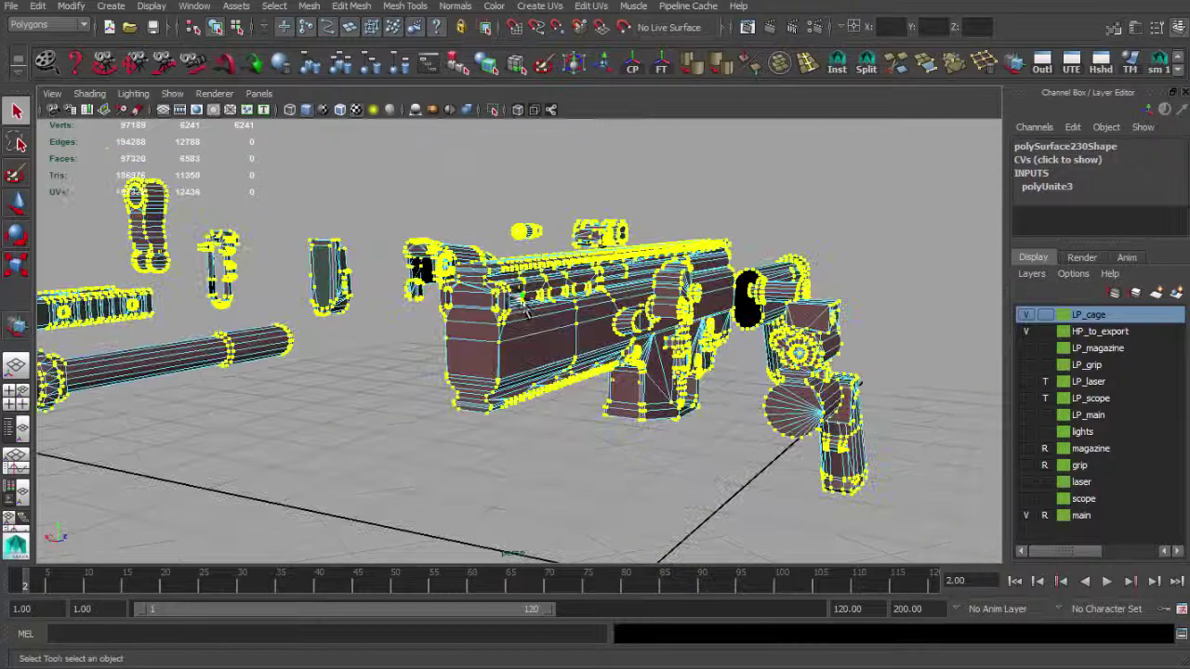
click(570, 241)
Step: Inspect the cage's coverage of the high-poly mesh from several sides of the exploded rifle
alt+drag(565, 168, 661, 199)
alt+right_drag(465, 197, 509, 199)
alt+drag(509, 199, 675, 202)
alt+right_drag(493, 261, 582, 266)
alt+middle_drag(446, 266, 725, 269)
alt+drag(492, 276, 502, 241)
alt+right_drag(502, 241, 437, 238)
alt+middle_drag(510, 244, 418, 232)
alt+drag(419, 233, 223, 244)
alt+drag(419, 255, 207, 302)
alt+right_drag(437, 261, 297, 260)
alt+middle_drag(632, 279, 542, 268)
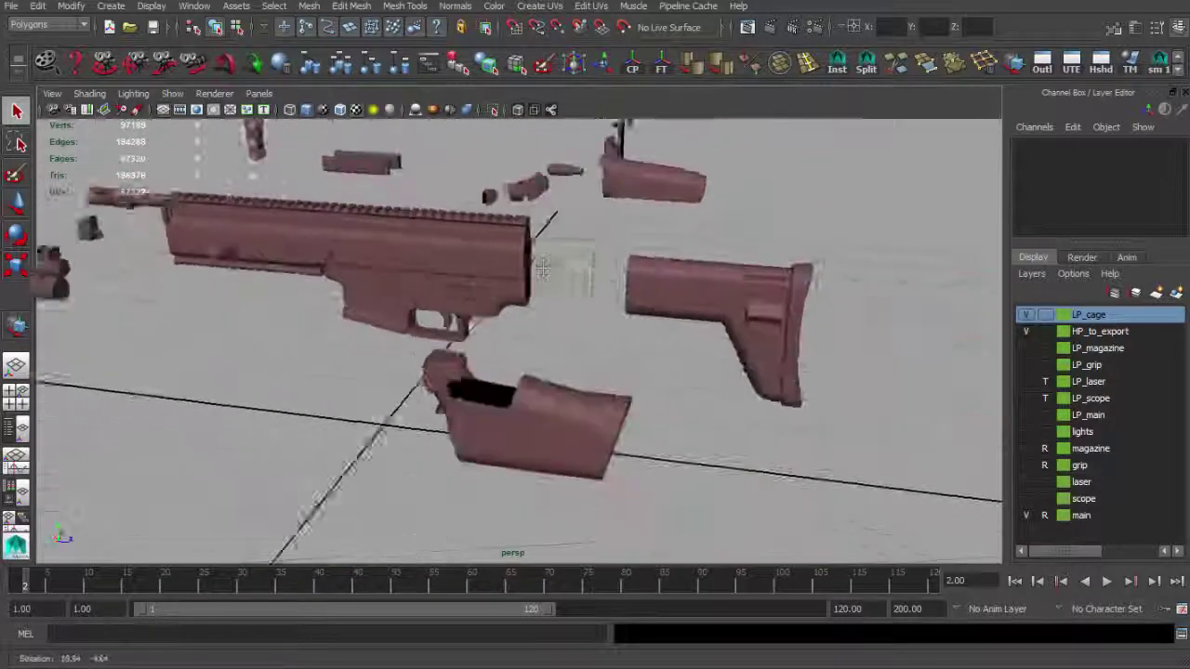
Step: Examine how the cage covers the raised ribs on the stock, briefly selecting the mesh there
alt+drag(542, 268, 596, 232)
alt+right_drag(613, 267, 763, 270)
alt+drag(521, 262, 669, 285)
alt+right_drag(669, 285, 734, 290)
alt+drag(590, 310, 782, 302)
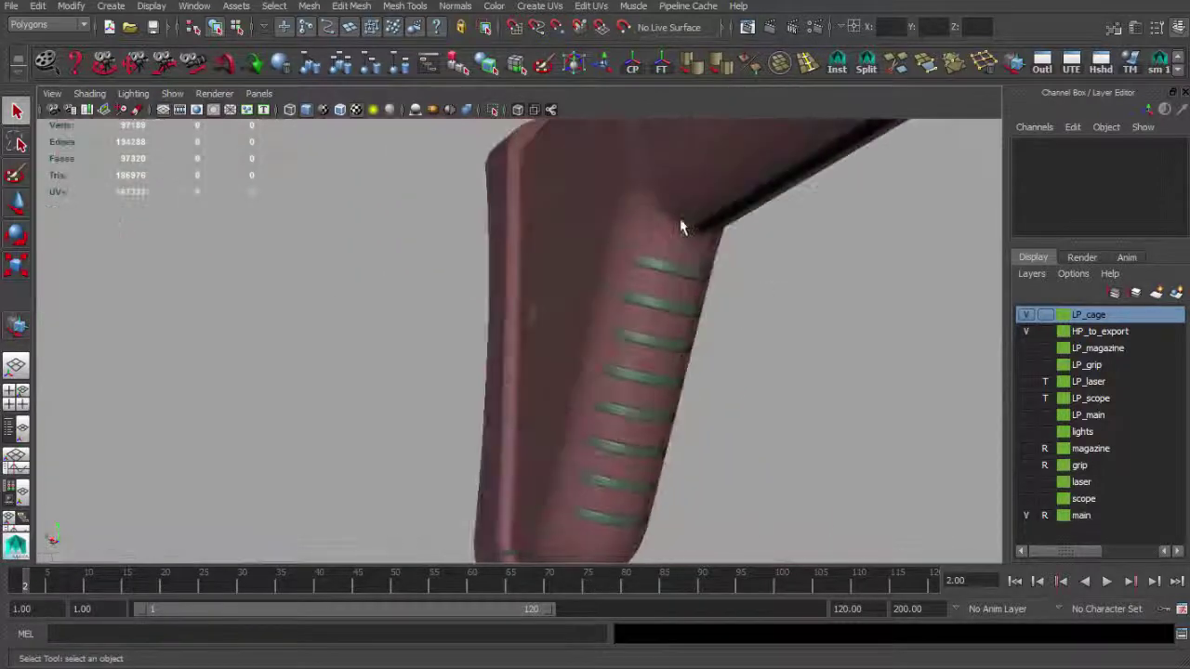
alt+drag(676, 308, 605, 252)
alt+right_drag(606, 252, 786, 423)
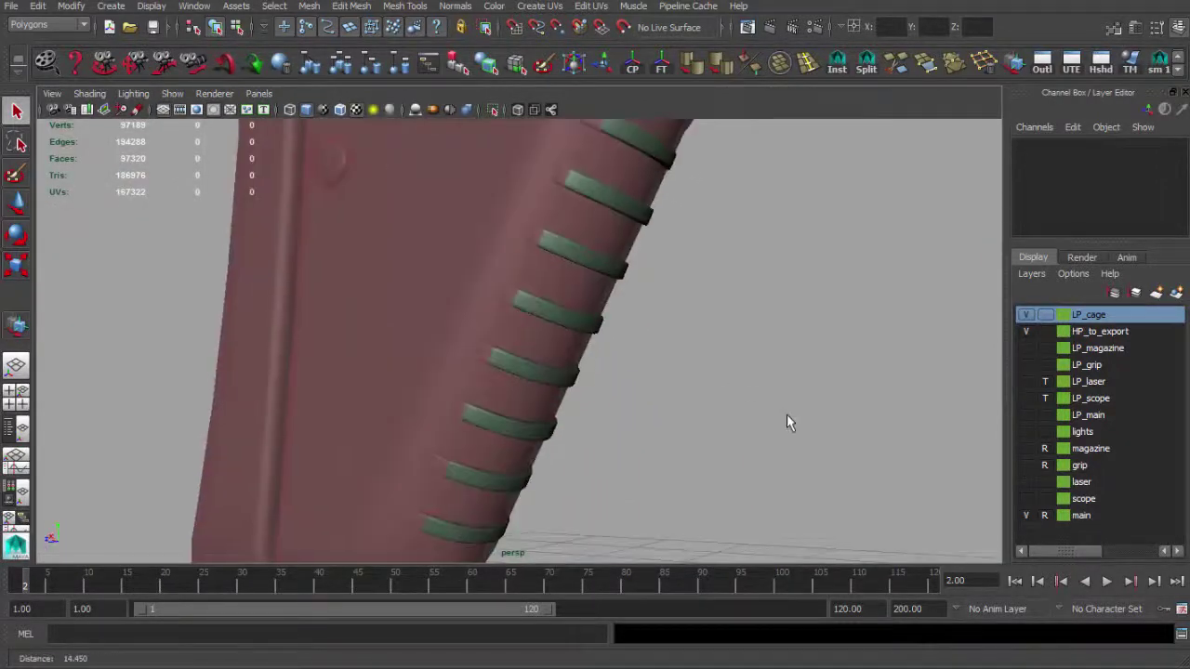
click(534, 307)
alt+drag(677, 281, 604, 290)
click(749, 303)
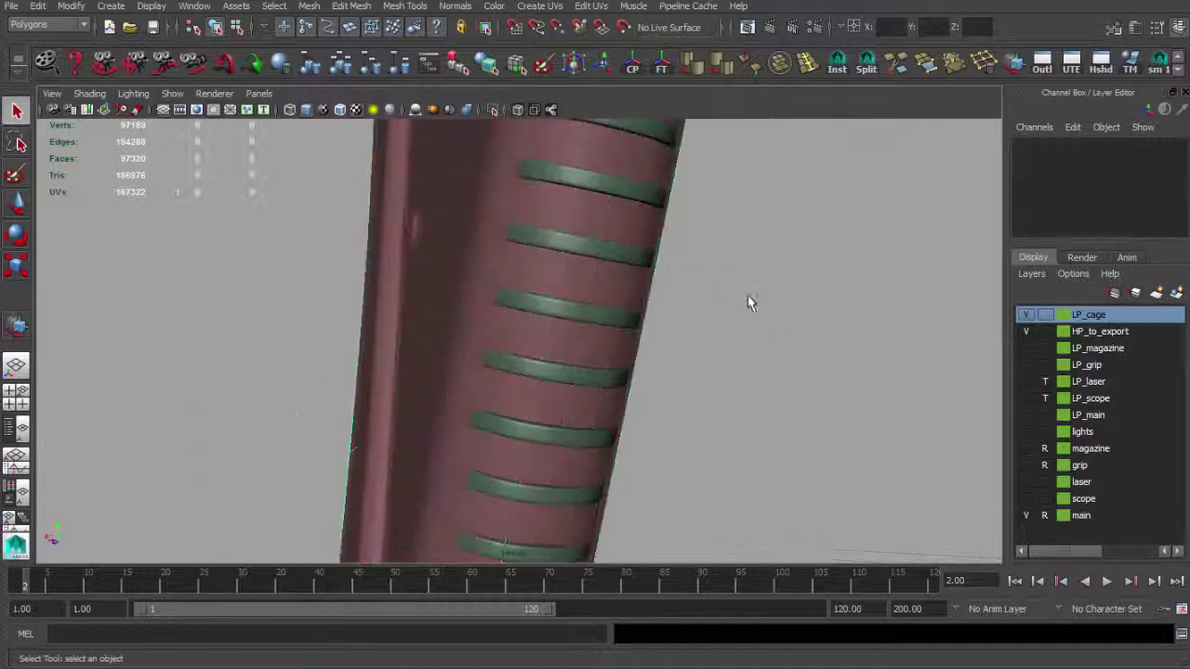
Step: Move the cage vertices at both ends of the stock's ribbed slanted edge outward until the cage covers all the green ribs
alt+drag(749, 303, 540, 313)
alt+right_drag(540, 313, 554, 275)
mouse_move(474, 250)
alt+mouse_down()
mouse_move(486, 290)
mouse_move(518, 248)
mouse_move(460, 232)
alt+mouse_up()
click(499, 279)
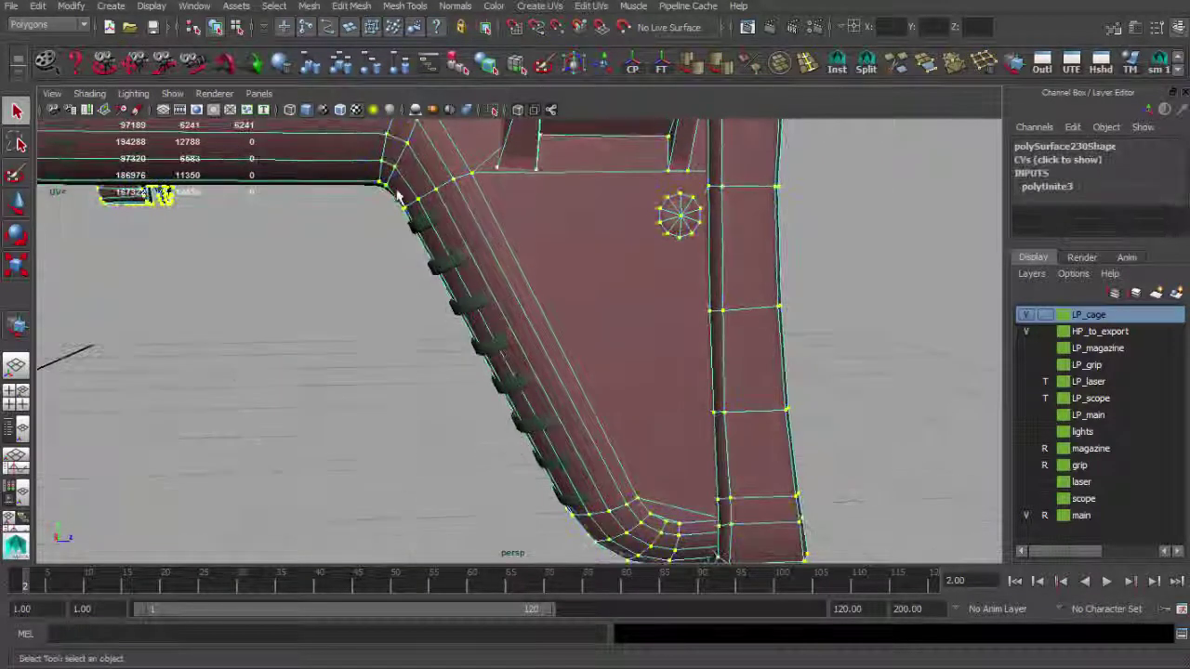
drag(393, 216, 462, 198)
alt+drag(463, 198, 813, 200)
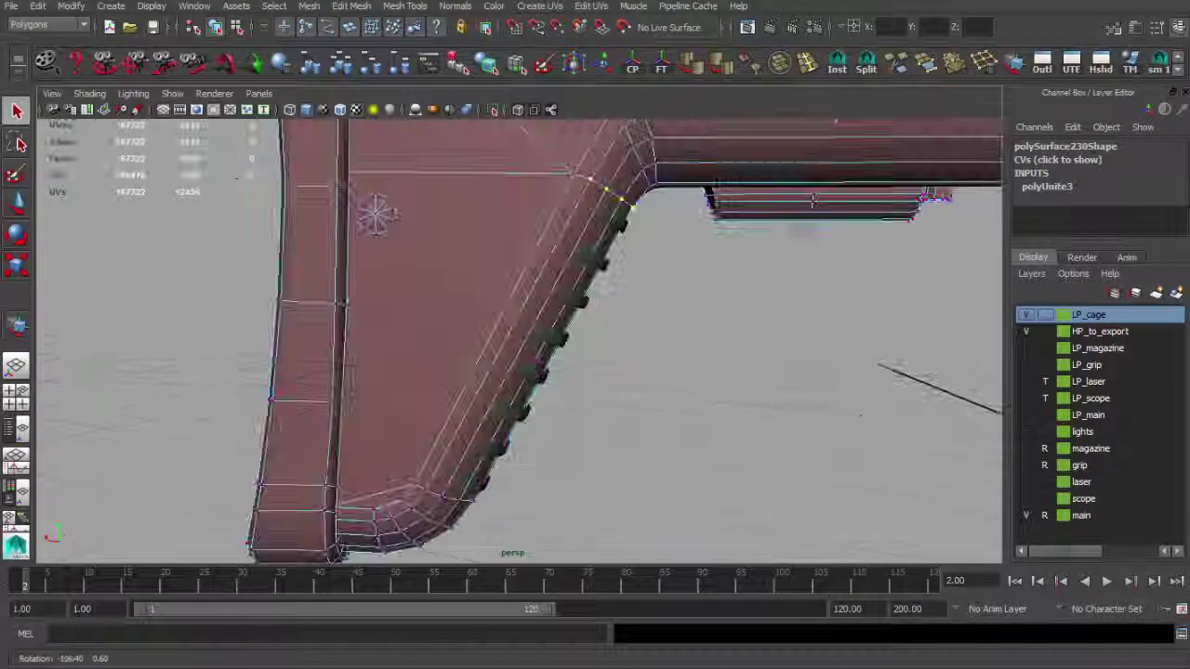
alt+drag(569, 346, 492, 351)
alt+middle_drag(492, 351, 437, 410)
alt+right_drag(437, 409, 651, 420)
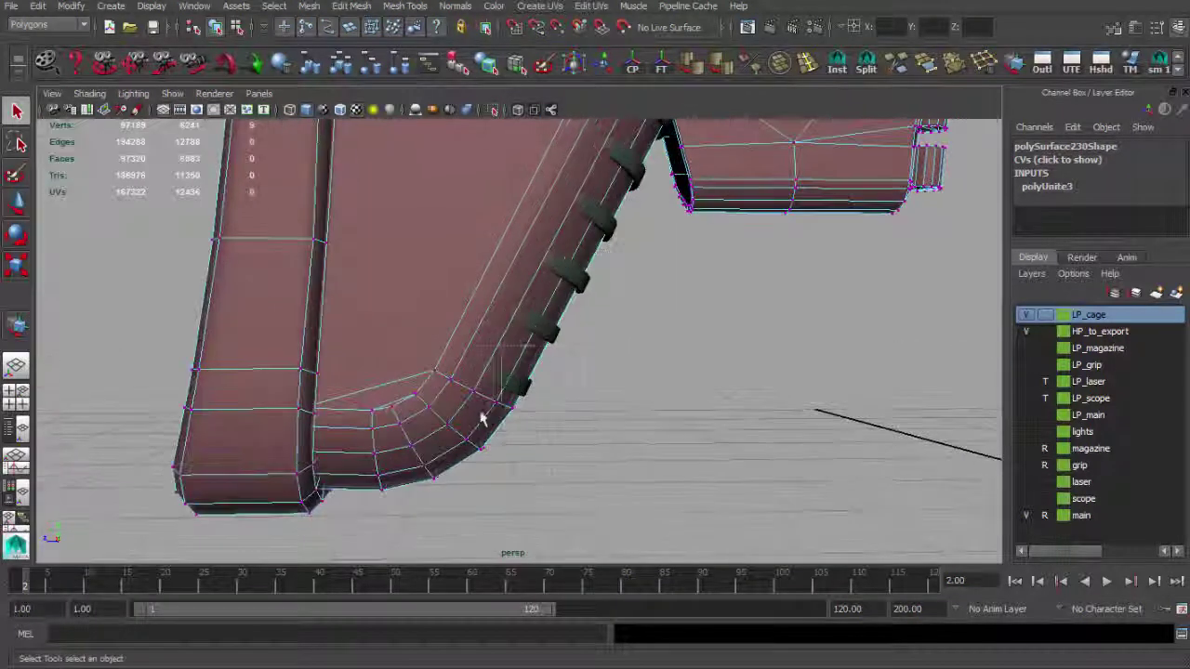
alt+drag(577, 392, 451, 412)
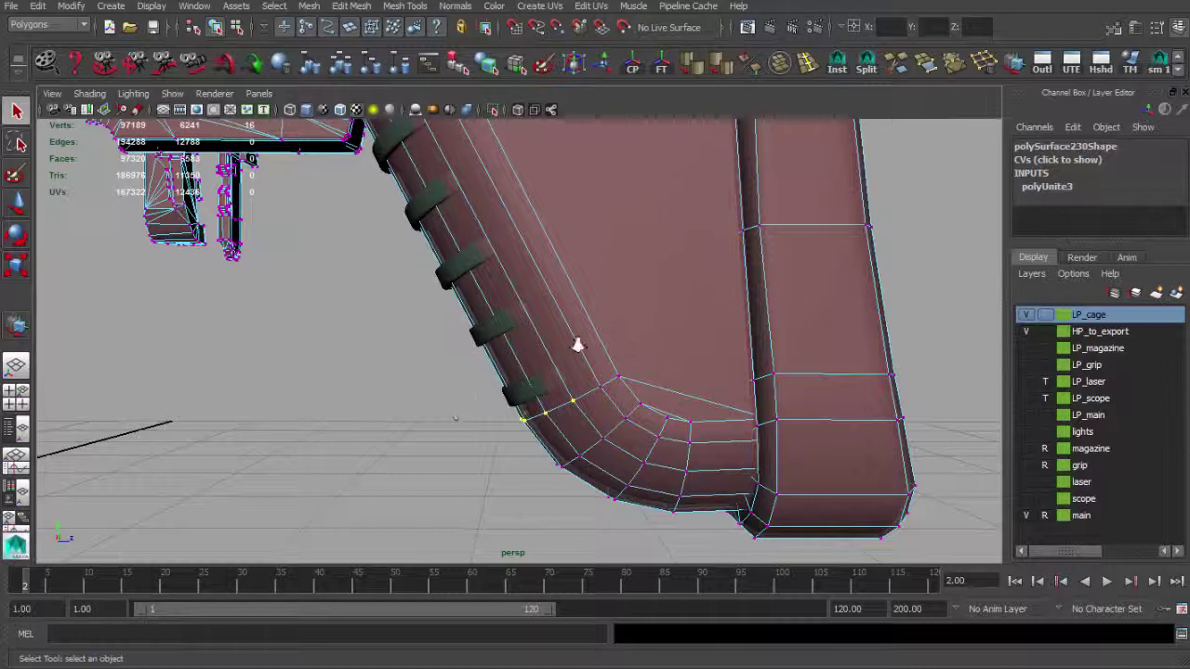
alt+drag(577, 345, 470, 306)
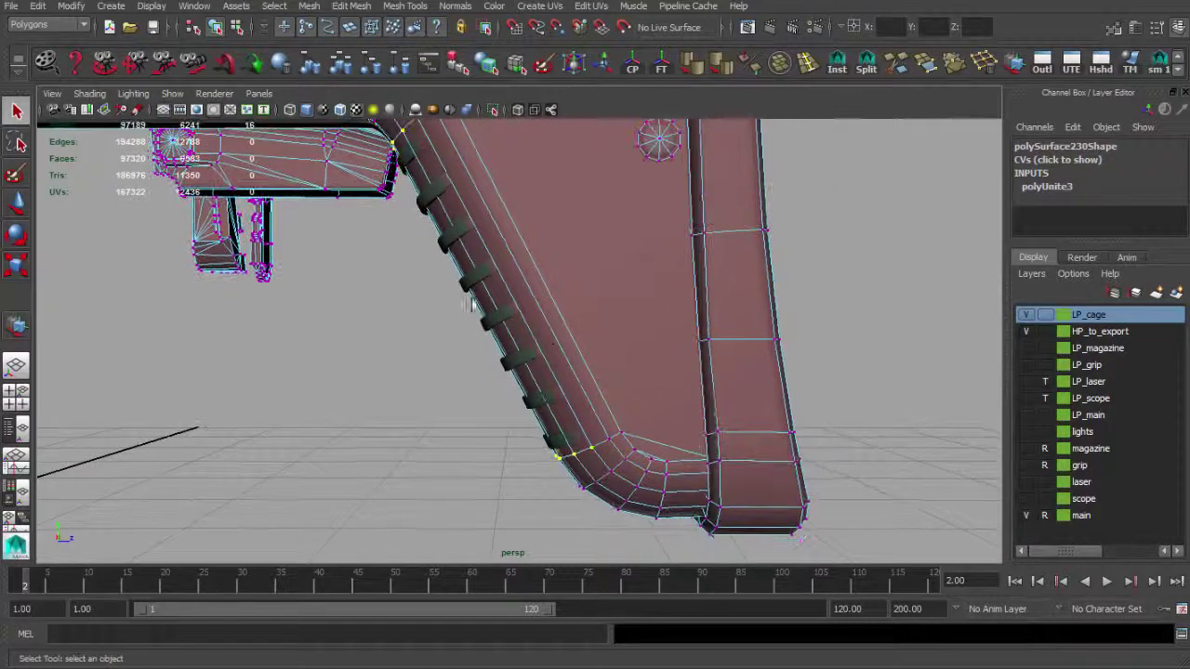
alt+drag(403, 281, 482, 320)
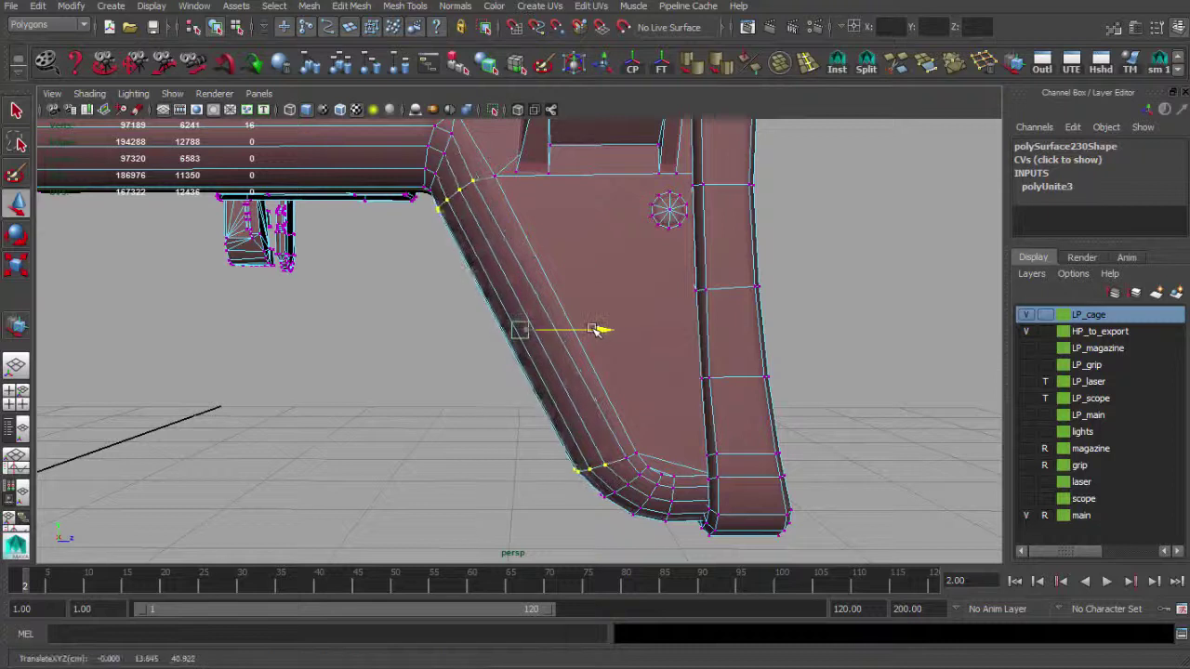
Step: Reposition the cage vertices at the inner bend where the stock's slanted edge meets its horizontal tube, then return to object mode
alt+drag(526, 319, 766, 303)
scroll(643, 319, up, 4)
alt+middle_drag(633, 227, 652, 406)
mouse_move(652, 406)
alt+mouse_down()
mouse_move(662, 409)
mouse_move(649, 305)
alt+mouse_up()
key(4)
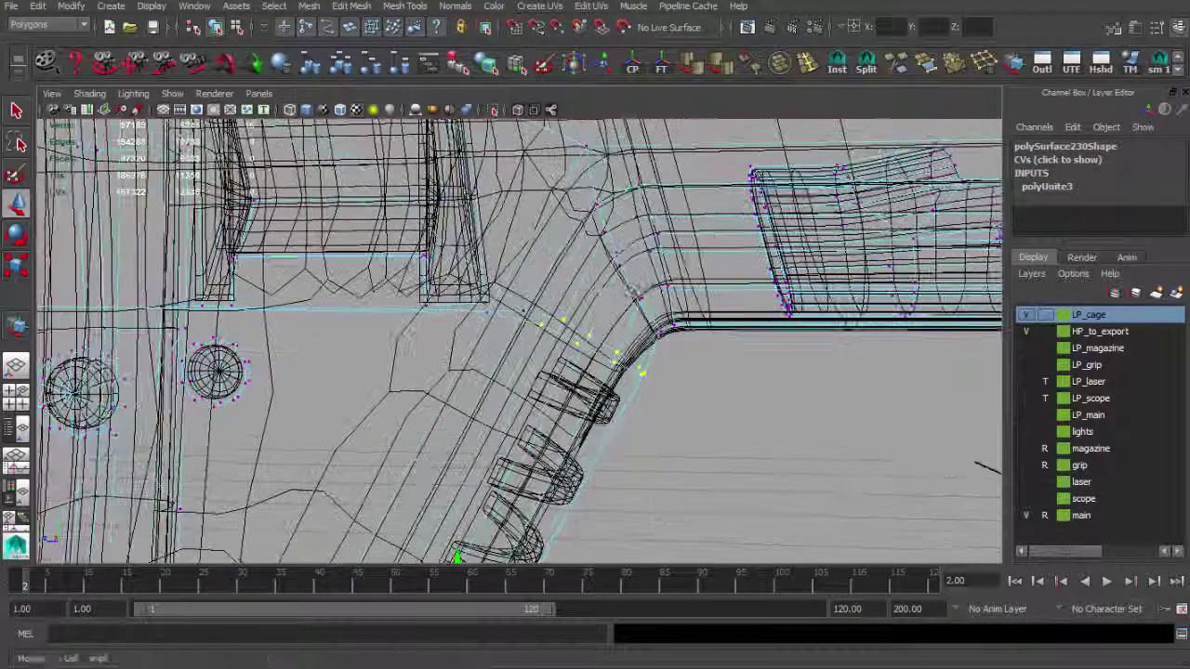
key(5)
alt+drag(695, 345, 689, 336)
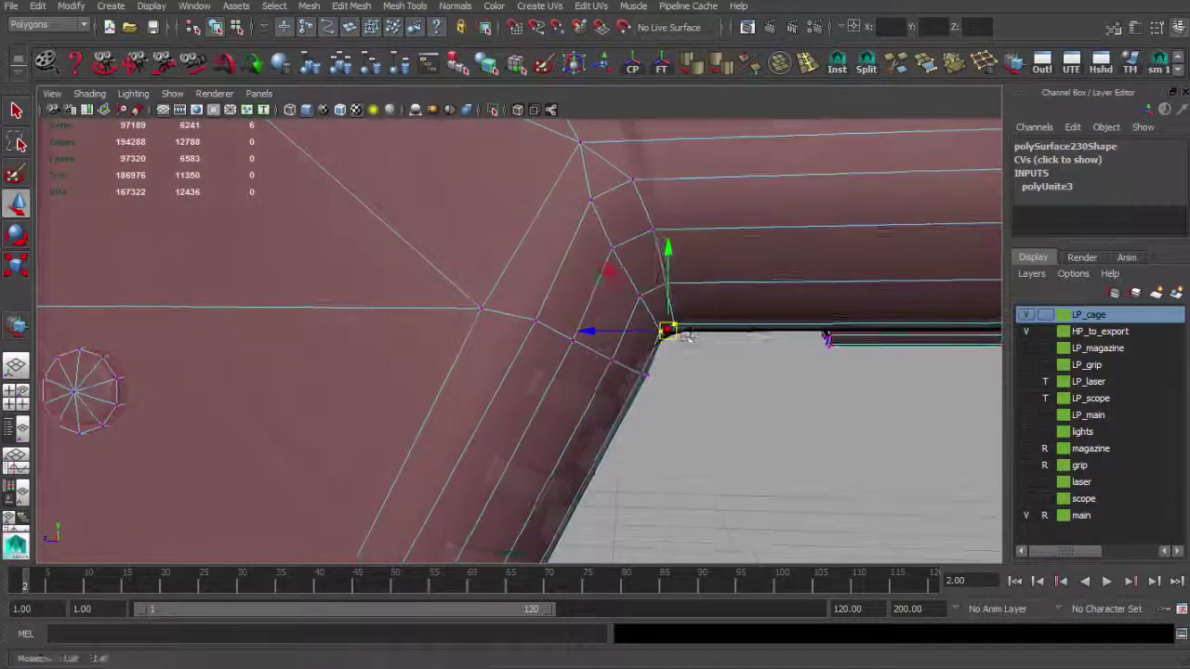
alt+drag(621, 282, 403, 296)
key(q)
key(F8)
click(409, 365)
scroll(411, 370, down, 5)
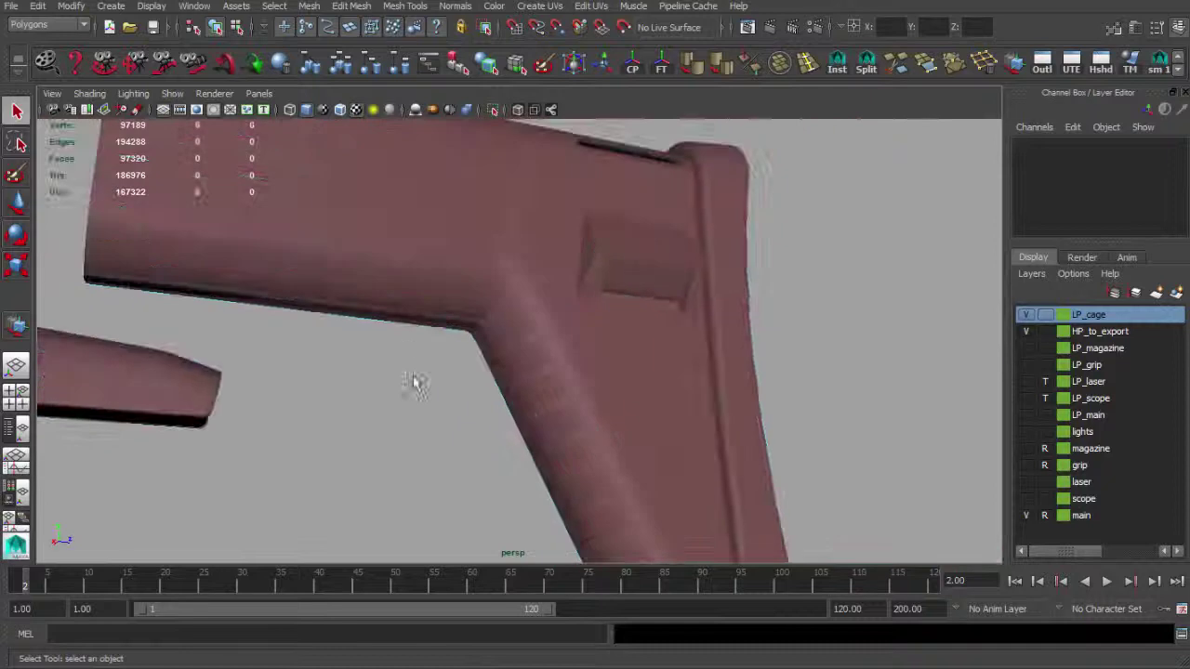
Step: Adjust the lower cage vertices at the front opening of the stock's horizontal tube
alt+drag(426, 395, 512, 332)
scroll(558, 353, up, 2)
click(436, 287)
alt+drag(423, 311, 582, 322)
right_drag(586, 319, 534, 320)
drag(456, 321, 528, 276)
key(q)
click(659, 399)
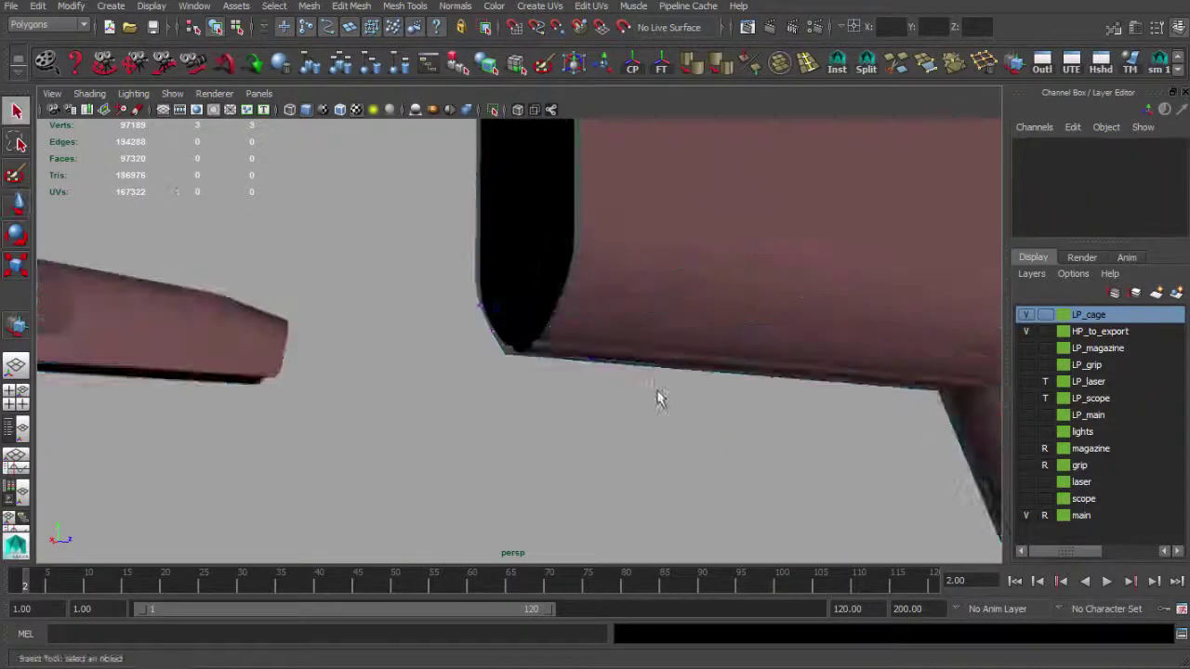
Step: Move the three cage faces over the round pin on the arched cover's side outward along X until they enclose the pin
alt+drag(659, 399, 617, 340)
alt+right_drag(616, 340, 459, 244)
alt+drag(459, 244, 522, 212)
alt+right_drag(521, 212, 306, 229)
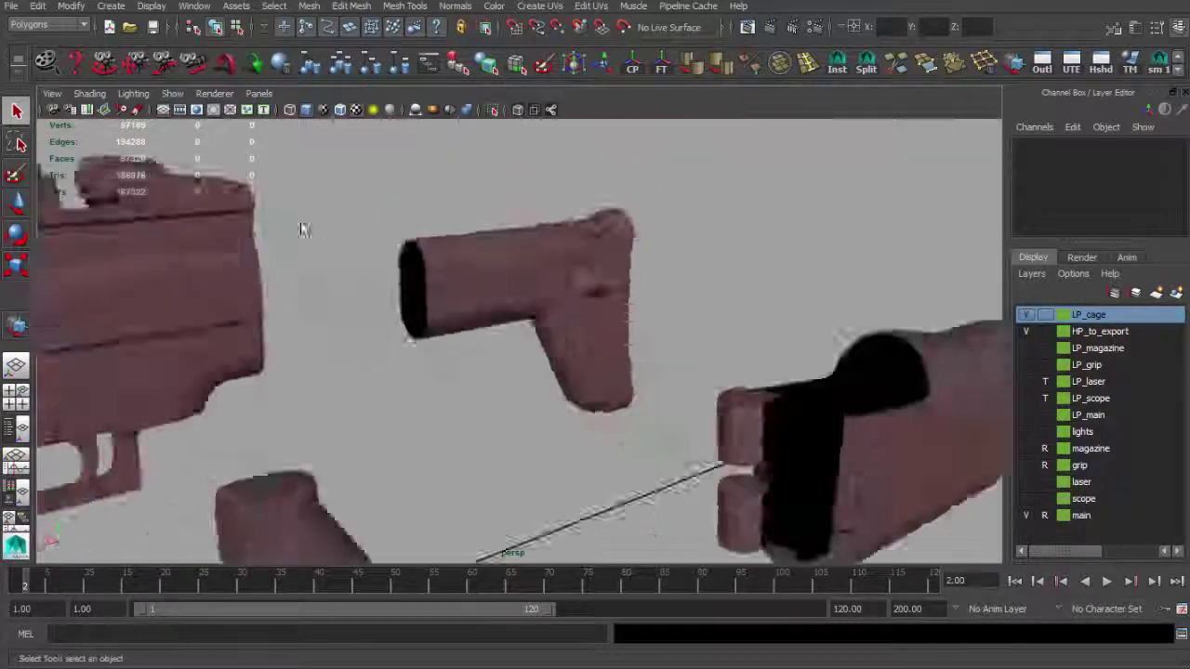
alt+middle_drag(306, 228, 438, 257)
alt+drag(437, 257, 412, 287)
alt+right_drag(412, 288, 488, 293)
alt+drag(490, 294, 432, 223)
alt+right_drag(432, 224, 632, 283)
click(653, 263)
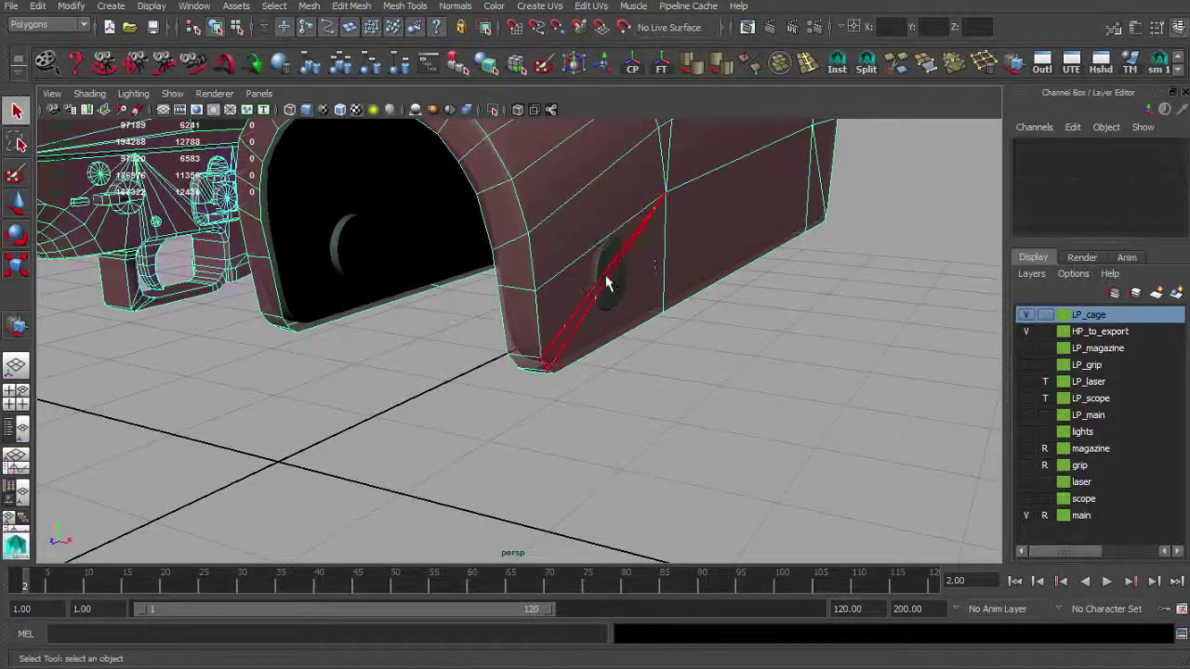
key(r)
alt+drag(625, 302, 638, 268)
key(w)
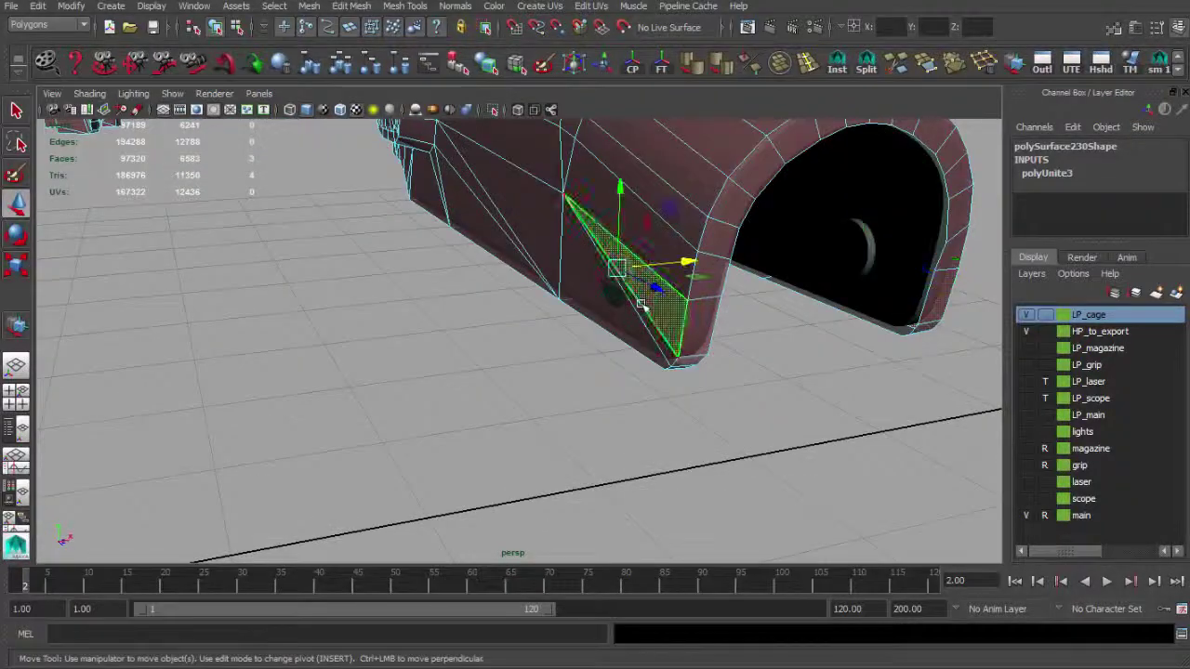
alt+drag(614, 316, 572, 321)
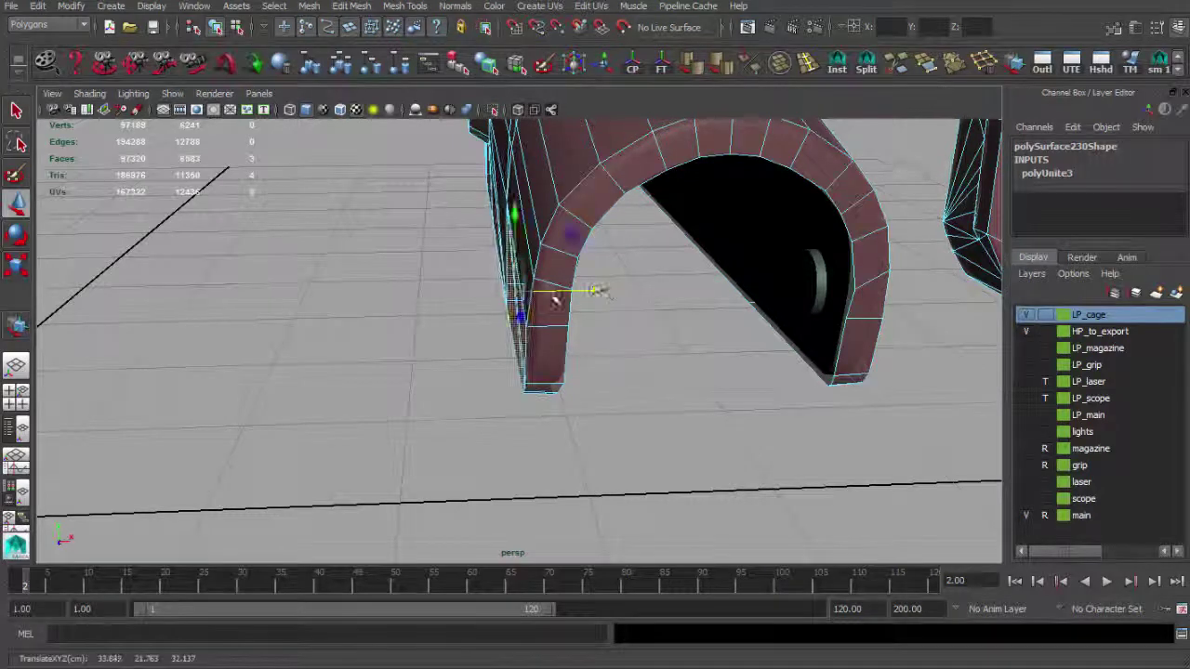
alt+drag(555, 300, 713, 285)
key(q)
click(606, 356)
Step: Inspect the other cage parts around the scene for high-poly details that poke through
scroll(576, 340, down, 8)
alt+drag(545, 324, 372, 321)
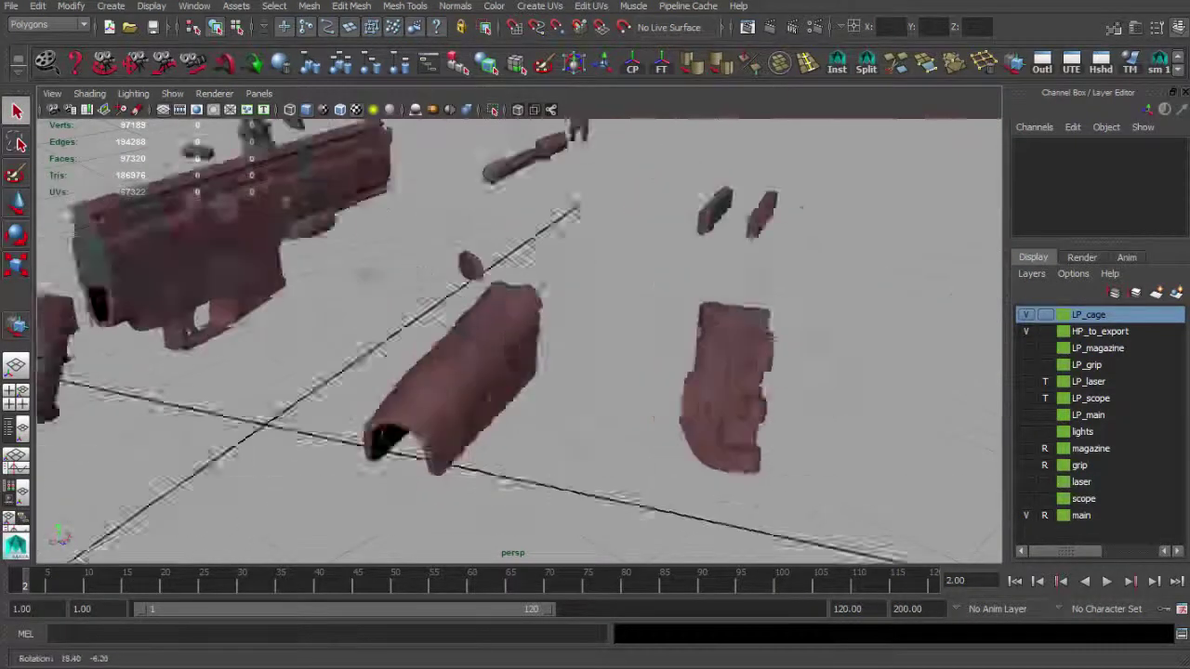
alt+drag(369, 275, 316, 272)
scroll(446, 288, down, 3)
alt+drag(455, 270, 249, 233)
alt+middle_drag(540, 265, 230, 199)
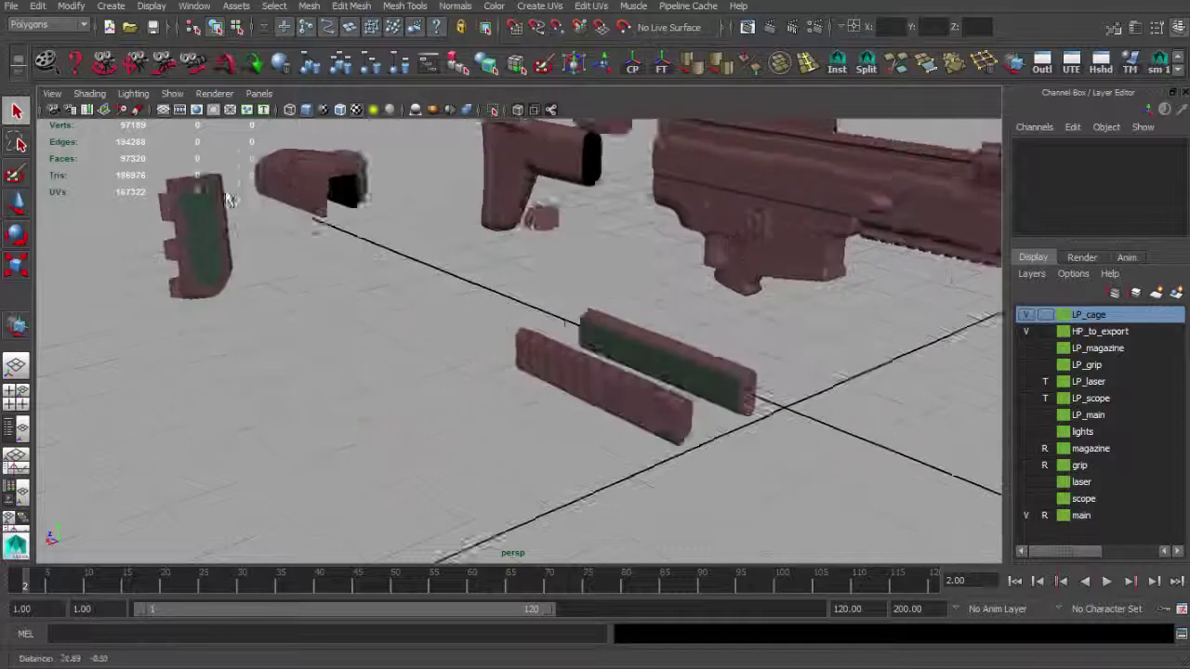
alt+middle_drag(642, 277, 561, 252)
alt+drag(605, 270, 494, 292)
alt+right_drag(507, 307, 588, 320)
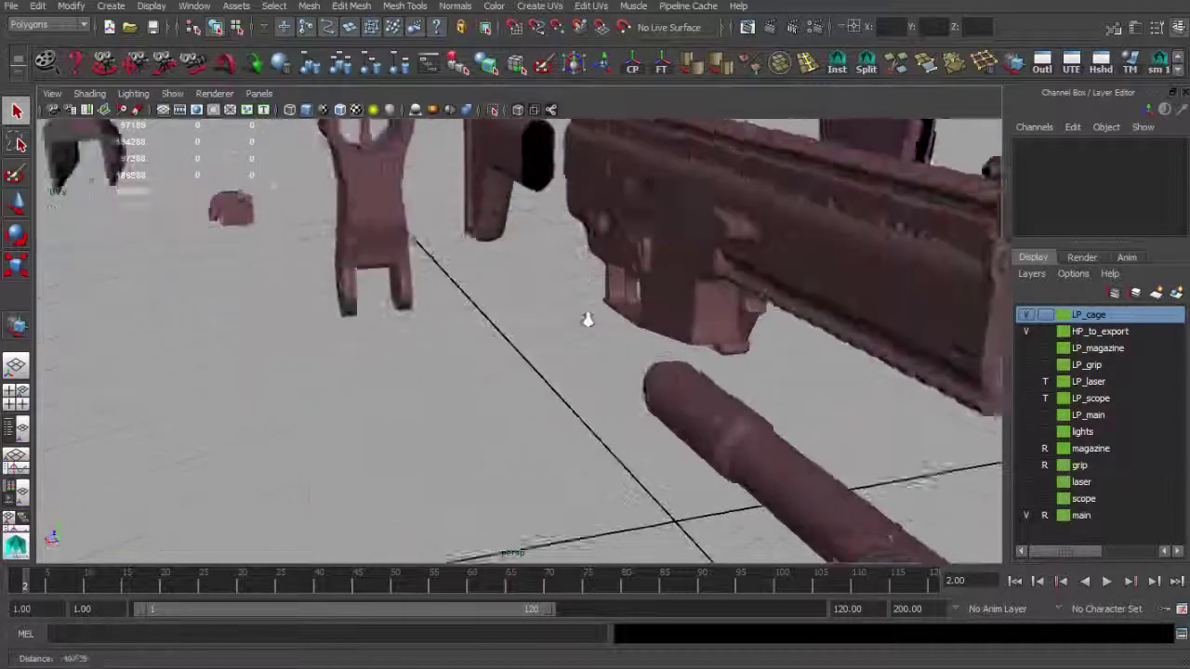
alt+drag(600, 322, 574, 314)
alt+right_drag(574, 313, 493, 292)
alt+drag(493, 292, 341, 283)
alt+middle_drag(341, 283, 502, 302)
alt+right_drag(502, 302, 564, 320)
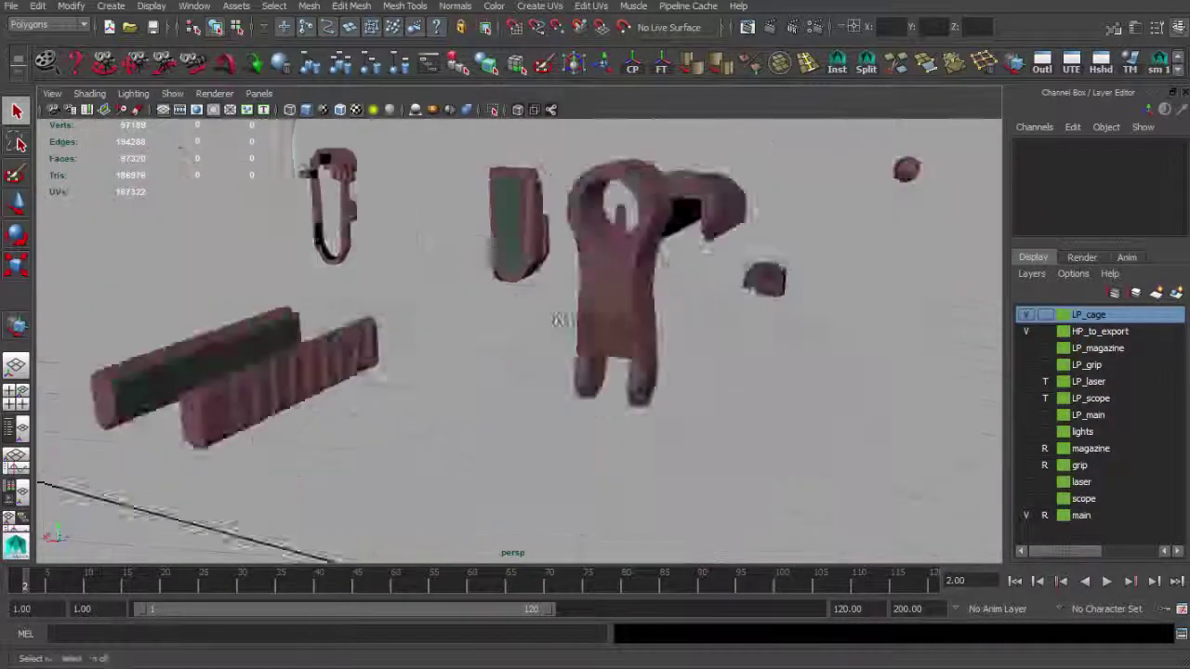
alt+drag(564, 320, 536, 332)
Step: Select the cage faces around the round pin on one leg of the two-legged bracket and move them outward along X
click(526, 332)
shift+right_drag(571, 357, 518, 347)
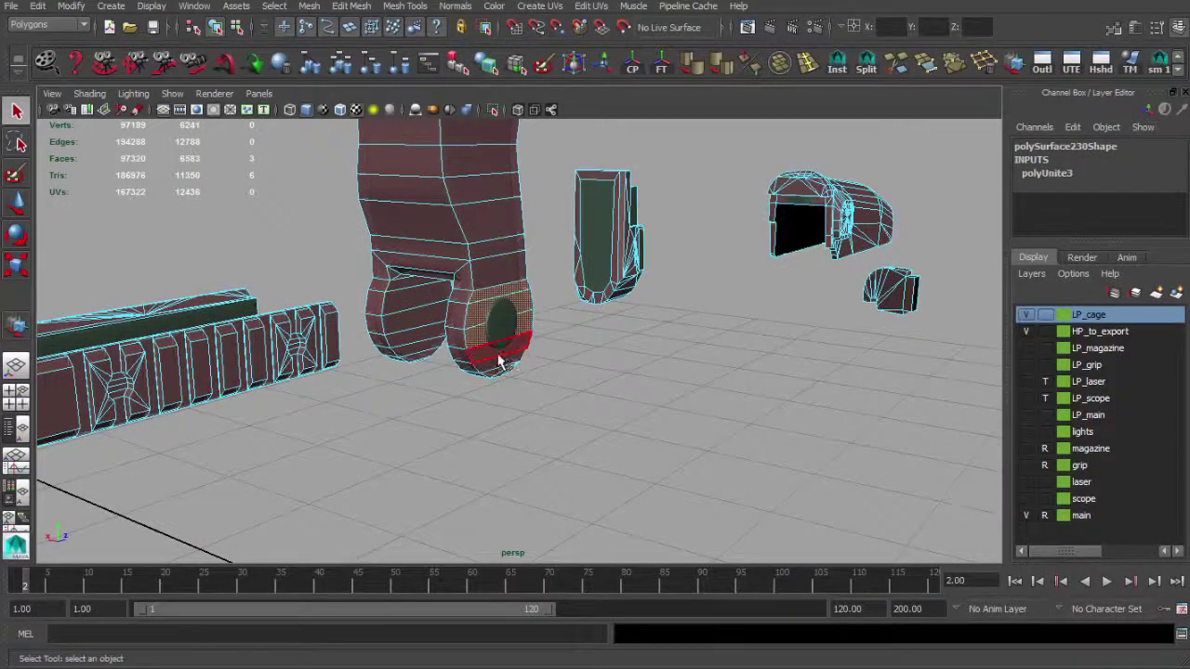
key(f)
alt+drag(545, 353, 534, 317)
alt+right_drag(534, 317, 496, 377)
alt+middle_drag(496, 377, 516, 325)
alt+right_drag(517, 325, 532, 344)
shift+click(531, 372)
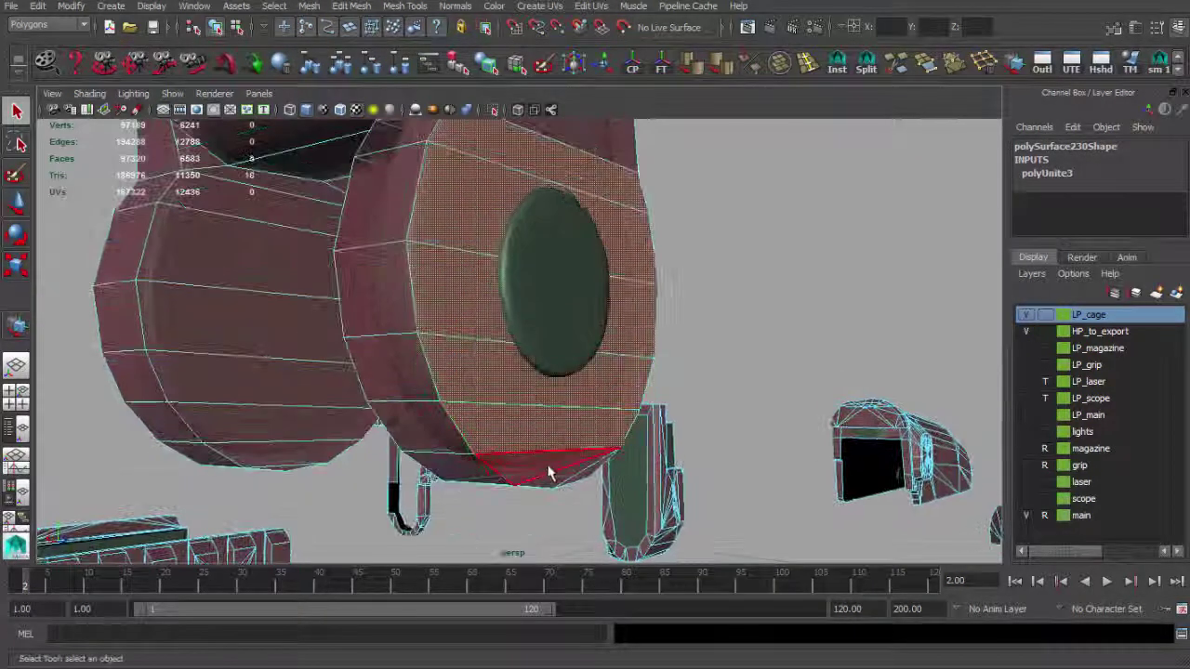
shift+click(588, 477)
alt+right_drag(582, 465, 473, 348)
alt+drag(472, 347, 564, 346)
key(w)
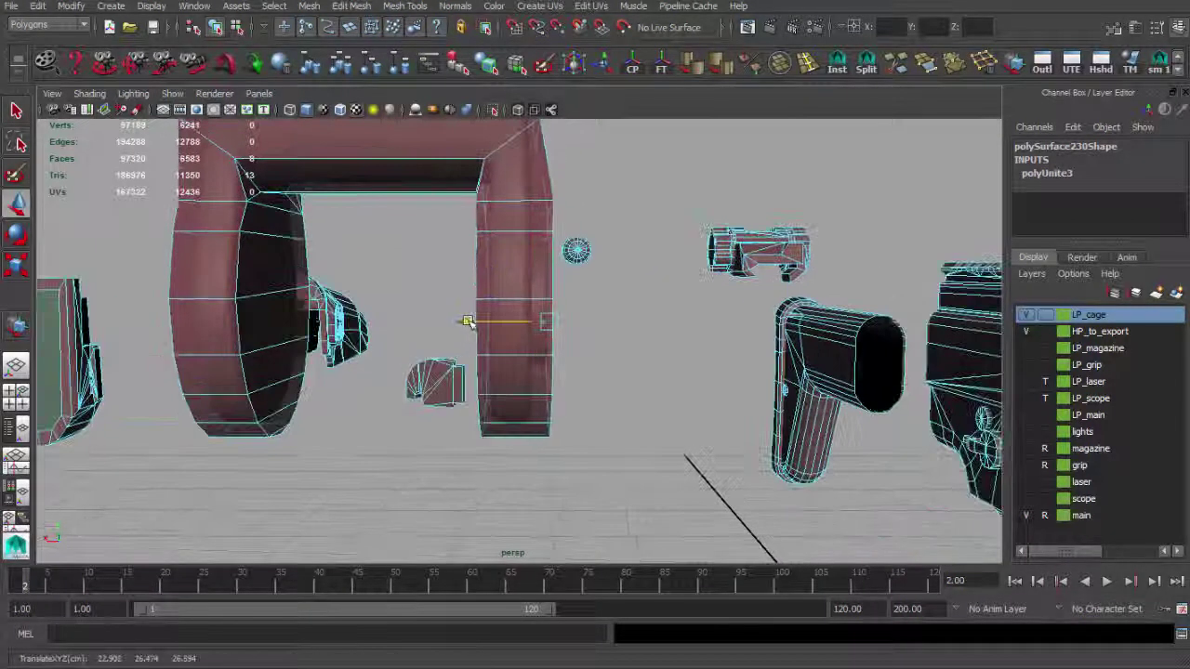
Step: Move the matching cage faces on the bracket's opposite leg outward along X until they enclose its round pin
alt+drag(469, 322, 753, 312)
alt+middle_drag(571, 311, 407, 248)
alt+drag(406, 249, 516, 280)
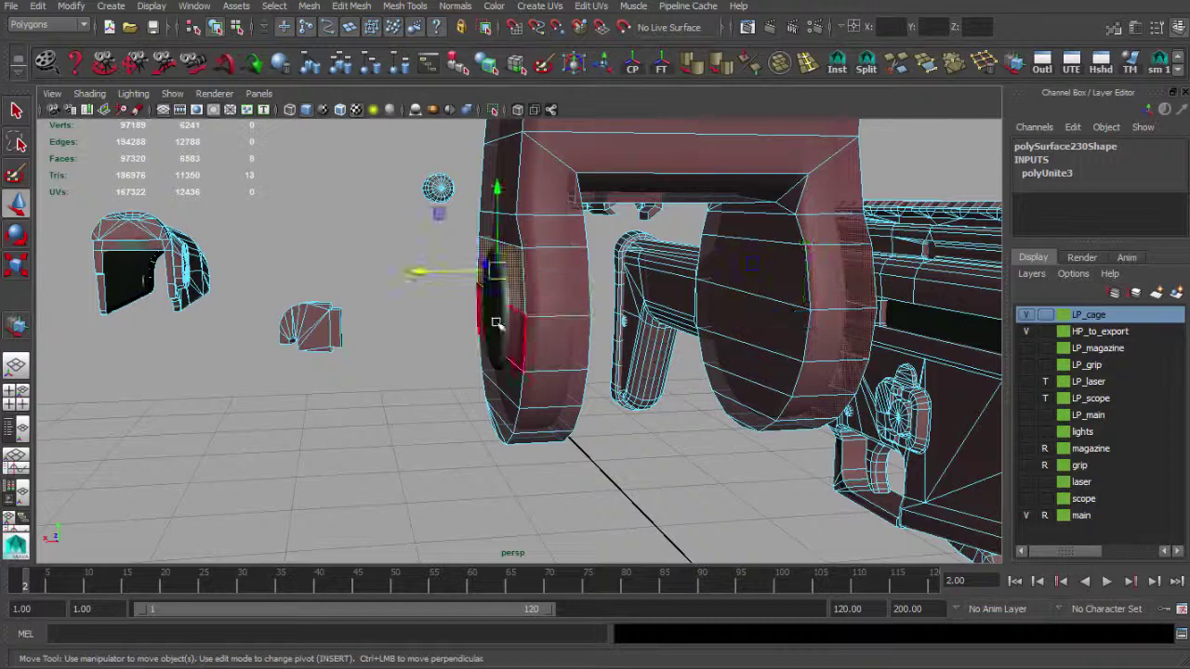
alt+drag(499, 412, 495, 434)
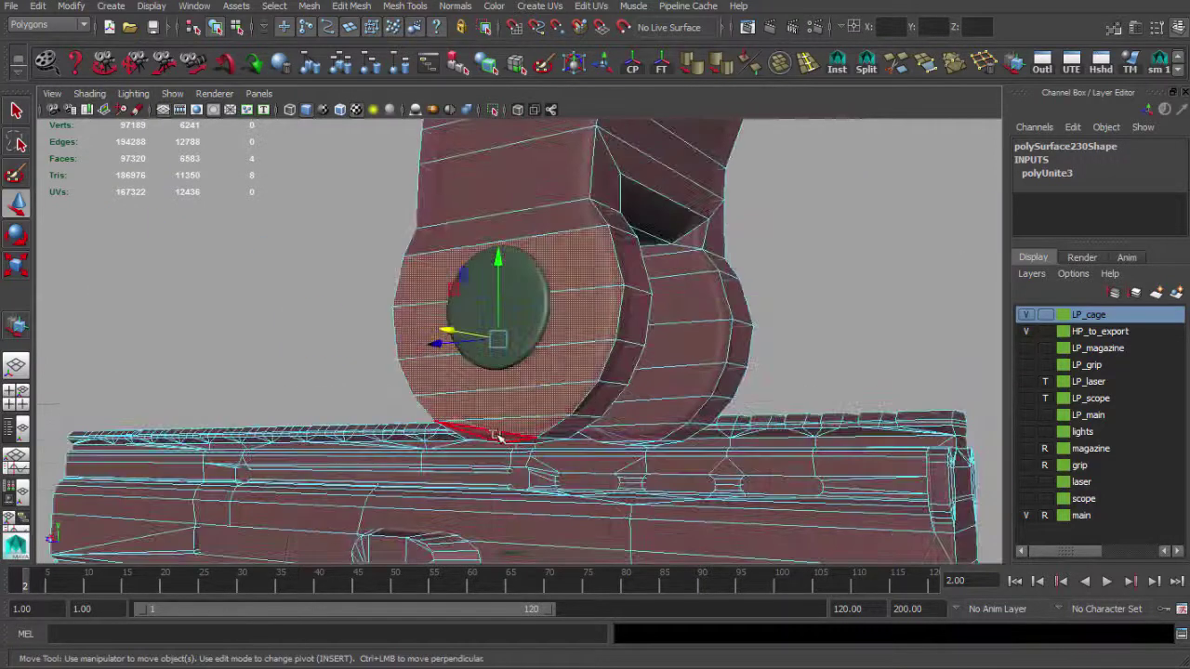
alt+drag(552, 393, 424, 363)
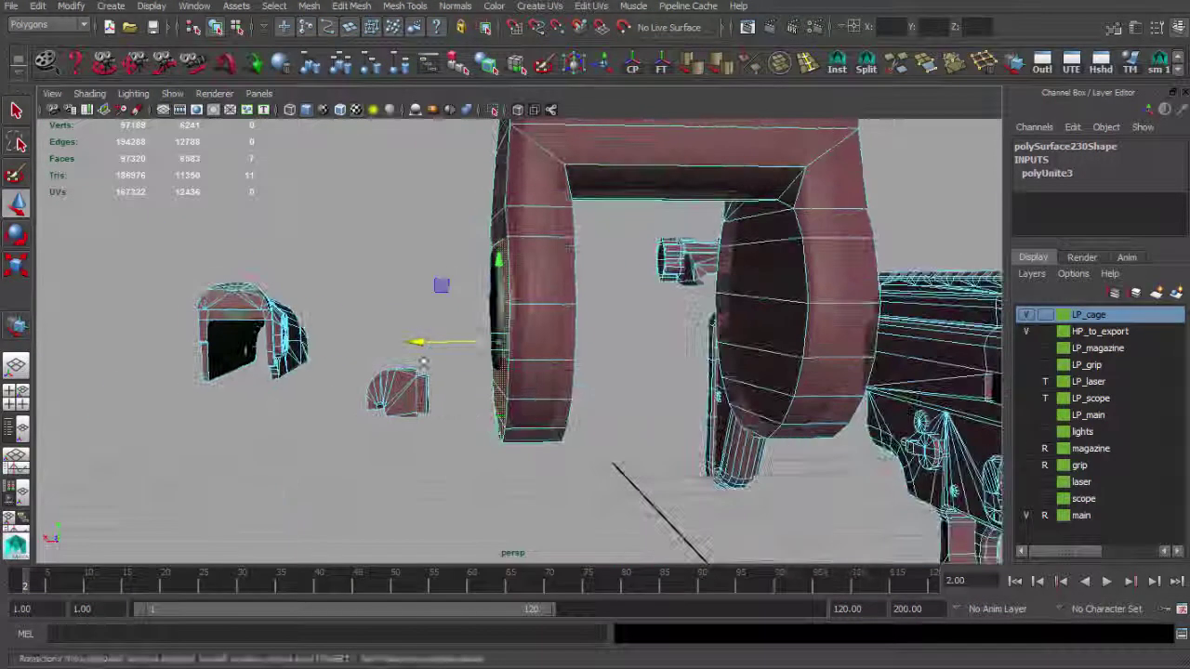
key(q)
Step: Move the cage edge just above the pin area on the same bracket leg outward
right_drag(523, 328, 539, 281)
click(503, 207)
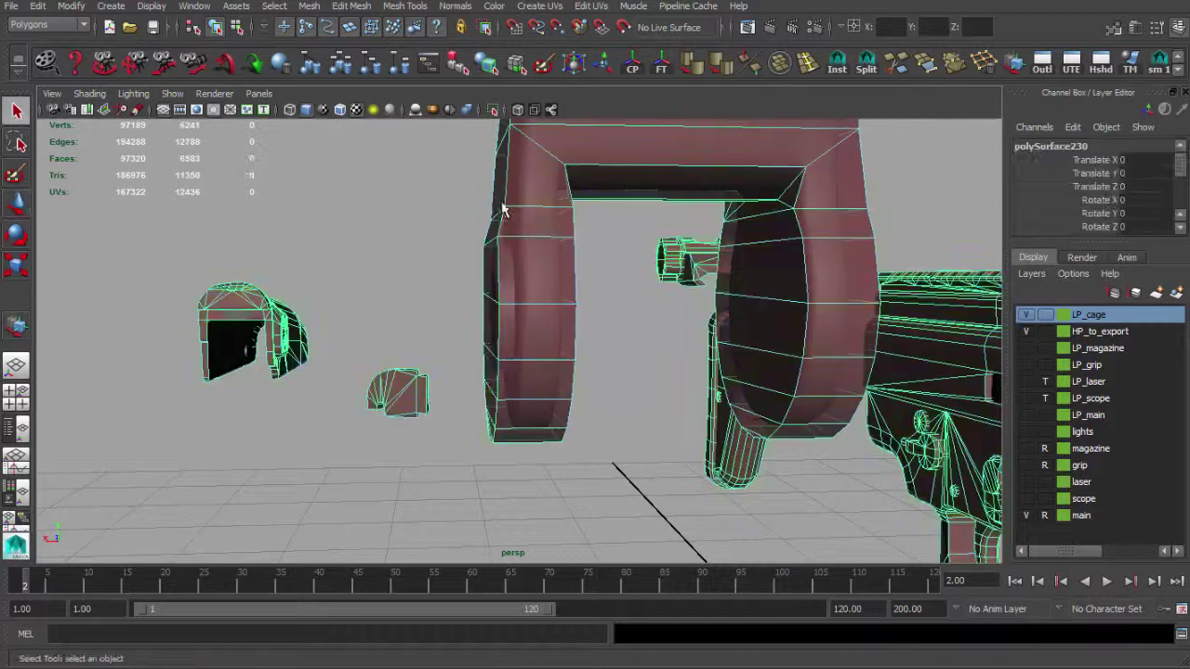
key(q)
right_drag(473, 256, 492, 229)
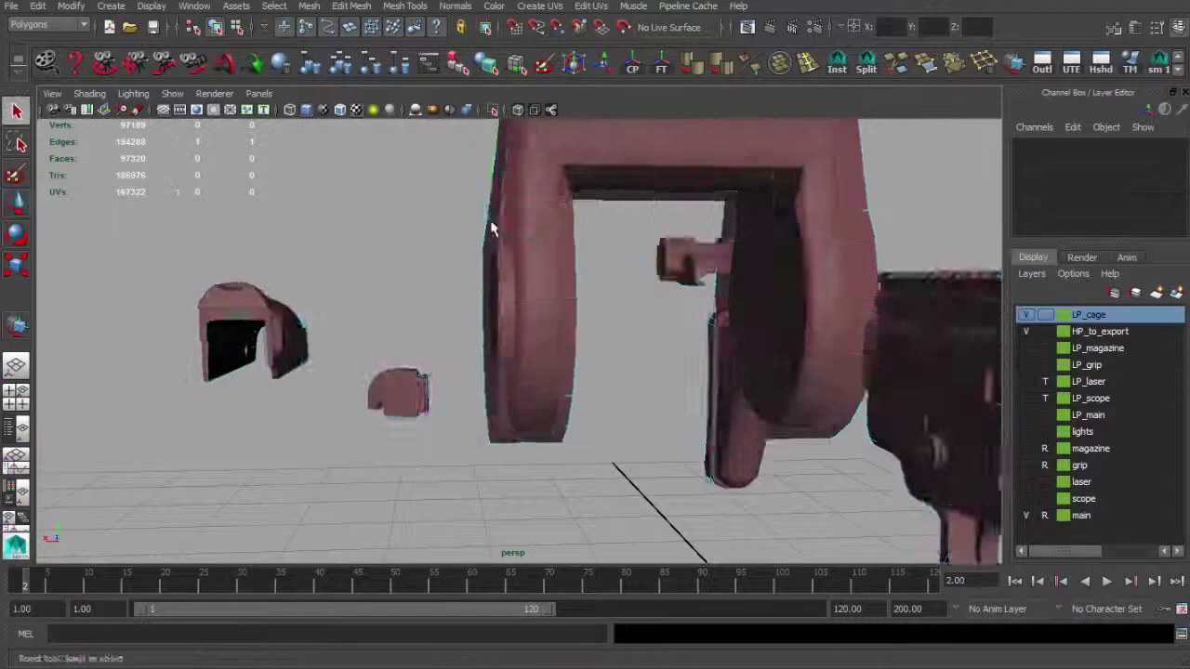
Step: Inspect the remaining cage parts, including the rail panels and the barrel, for uncovered high-poly geometry
alt+drag(492, 229, 531, 242)
alt+right_drag(530, 242, 497, 228)
alt+drag(497, 229, 385, 183)
alt+right_drag(385, 184, 669, 358)
alt+middle_drag(670, 359, 658, 409)
alt+drag(658, 409, 683, 407)
alt+right_drag(684, 407, 510, 338)
alt+drag(614, 338, 578, 344)
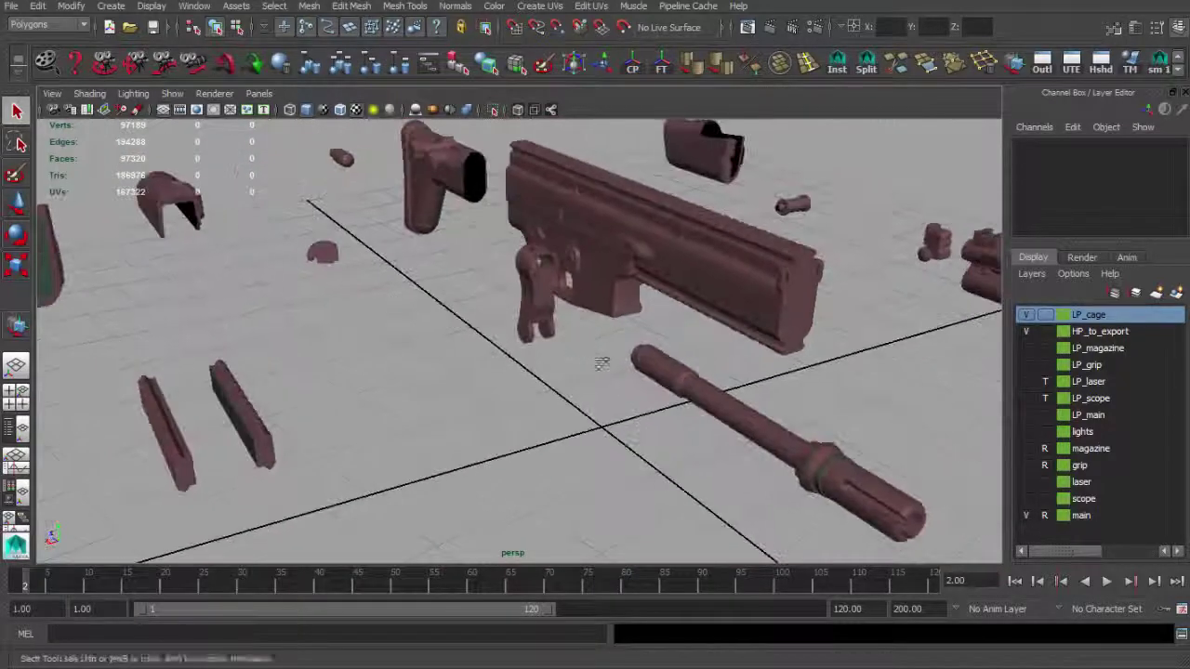
alt+middle_drag(603, 364, 728, 377)
alt+drag(727, 375, 677, 361)
alt+right_drag(677, 361, 720, 368)
alt+middle_drag(712, 367, 313, 287)
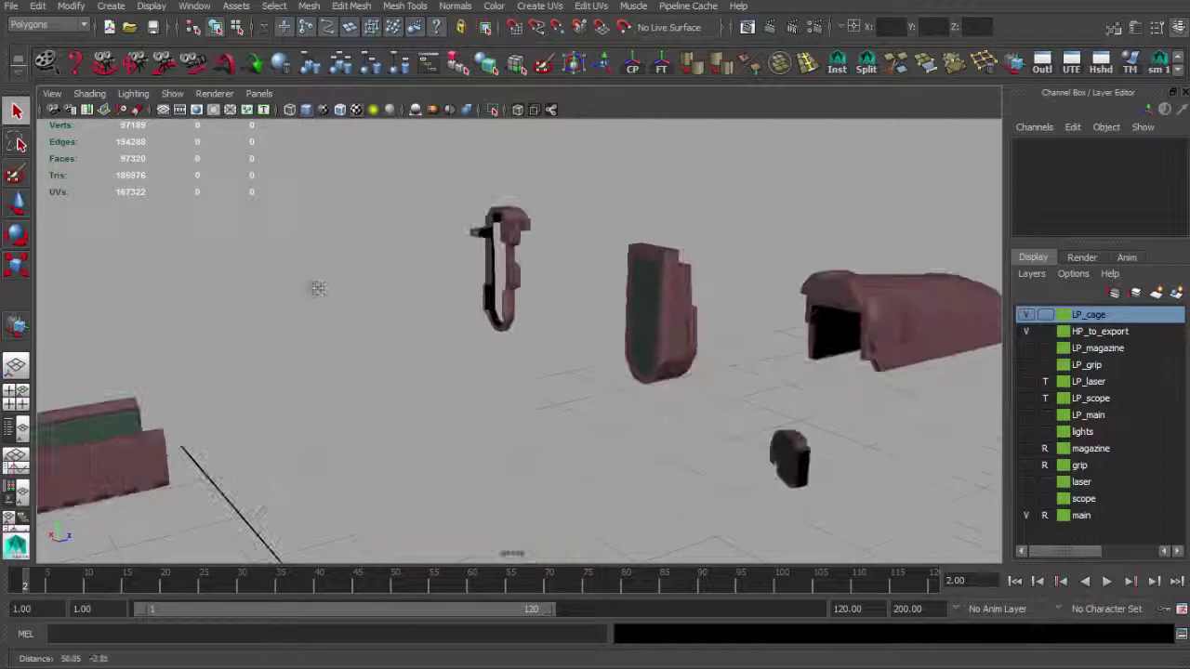
alt+right_drag(519, 381, 456, 316)
alt+drag(460, 311, 748, 332)
alt+middle_drag(747, 332, 502, 303)
alt+right_drag(502, 302, 695, 325)
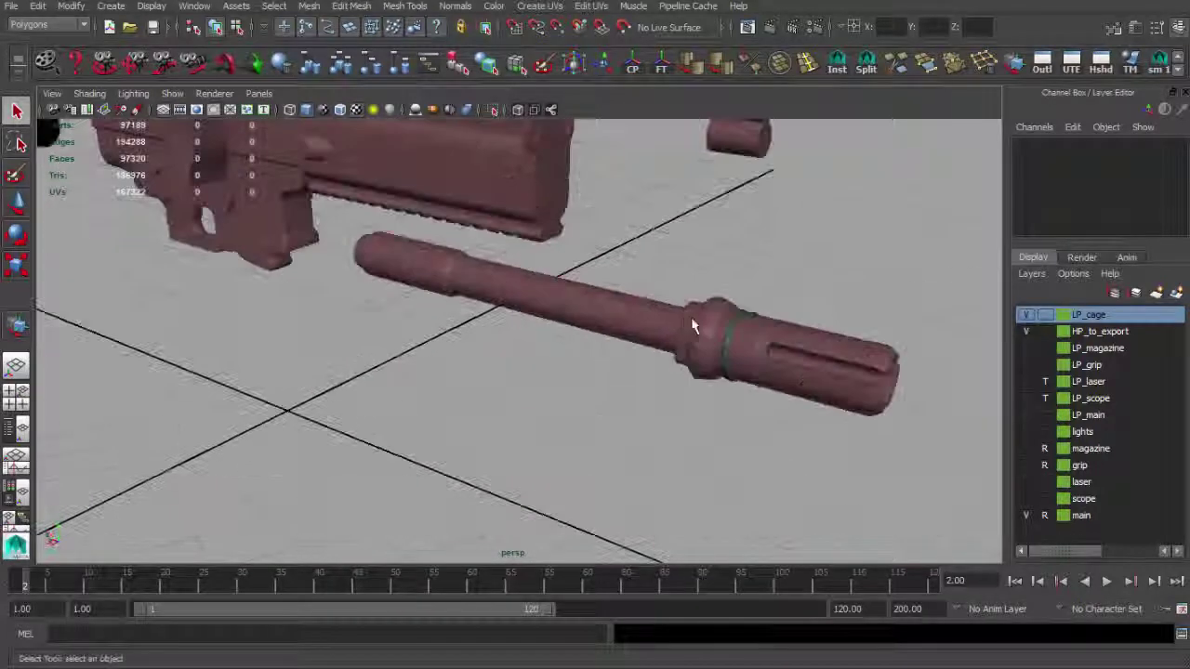
alt+middle_drag(696, 325, 447, 302)
alt+right_drag(446, 302, 508, 316)
alt+drag(508, 316, 578, 327)
alt+middle_drag(578, 326, 552, 315)
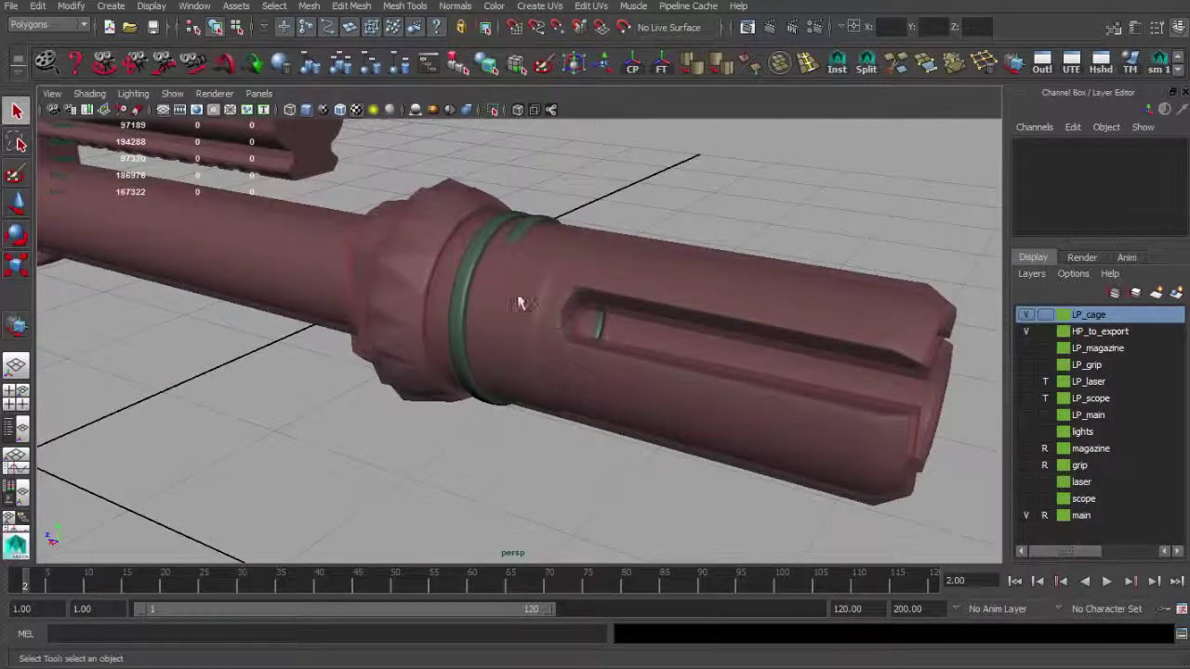
Step: Select the muzzle brake's connected cage faces and examine the slots and ring details from both sides
right_drag(523, 265, 521, 304)
double_click(507, 290)
alt+drag(505, 287, 378, 298)
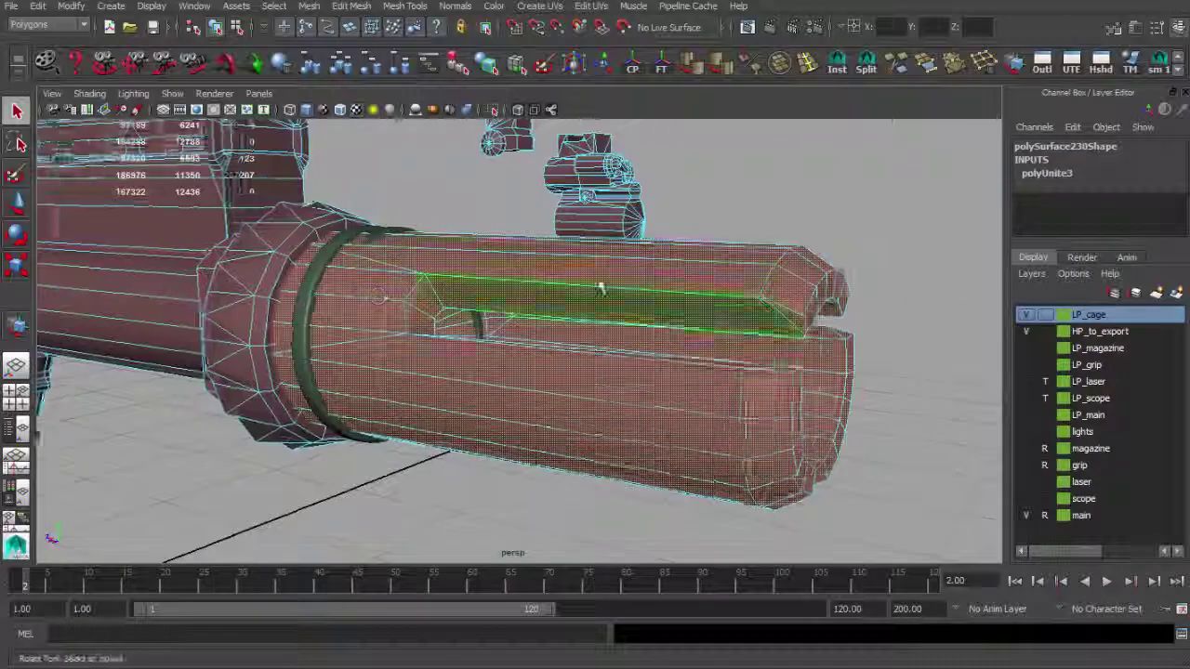
alt+drag(600, 289, 656, 295)
alt+drag(483, 327, 409, 275)
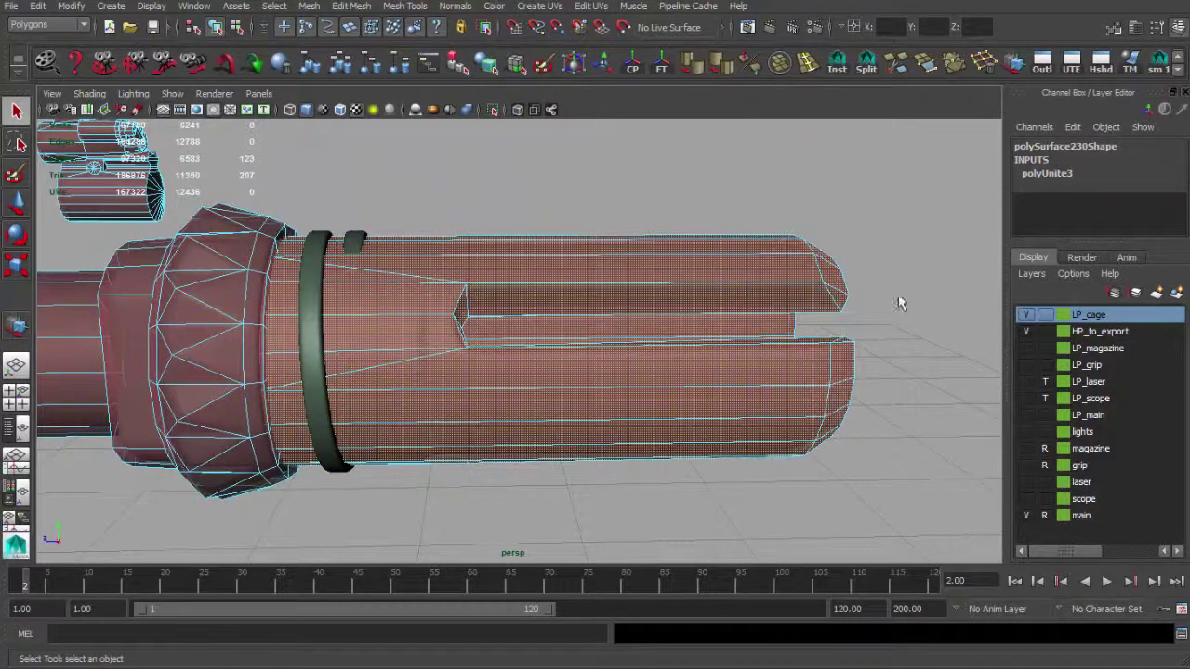
mouse_move(526, 325)
alt+mouse_down()
mouse_move(446, 292)
mouse_move(533, 303)
mouse_move(513, 311)
alt+mouse_up()
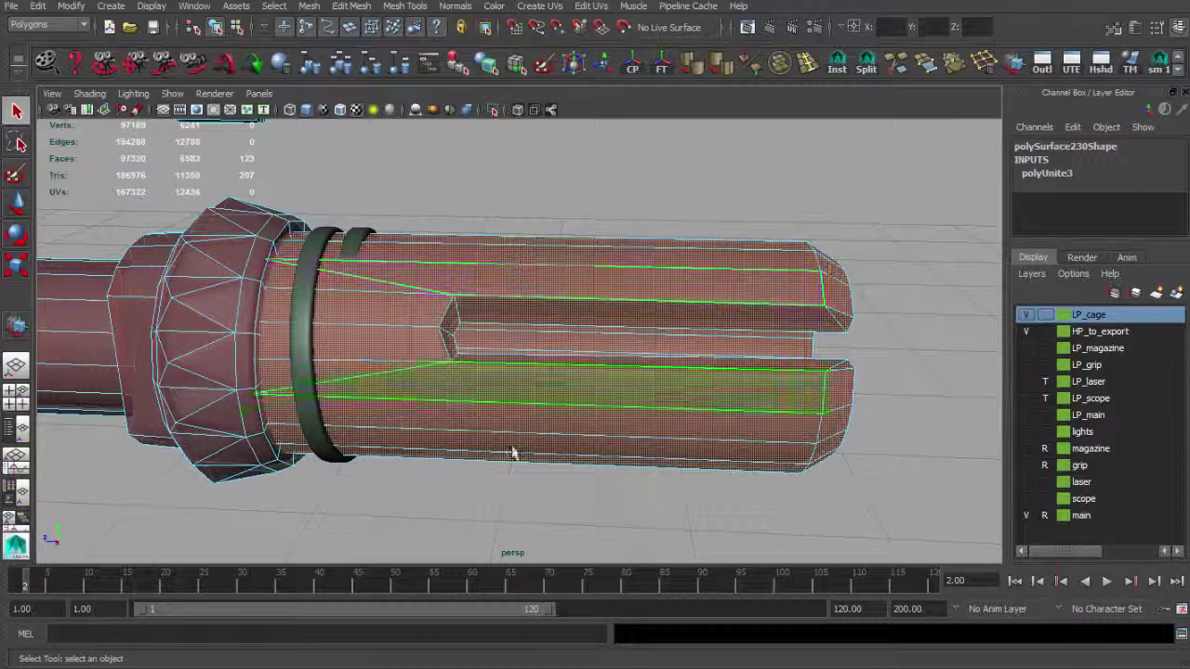
alt+drag(611, 285, 515, 246)
alt+middle_drag(484, 309, 672, 311)
alt+drag(672, 311, 679, 349)
alt+right_drag(678, 350, 766, 379)
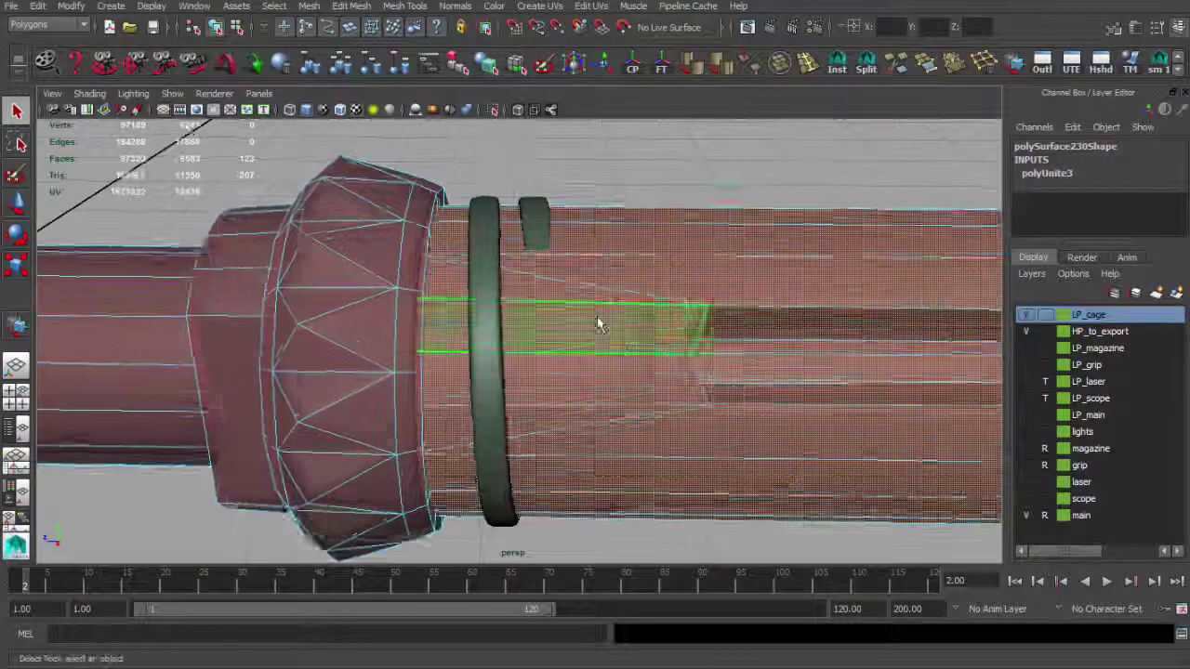
alt+right_drag(598, 322, 559, 315)
alt+drag(560, 314, 602, 314)
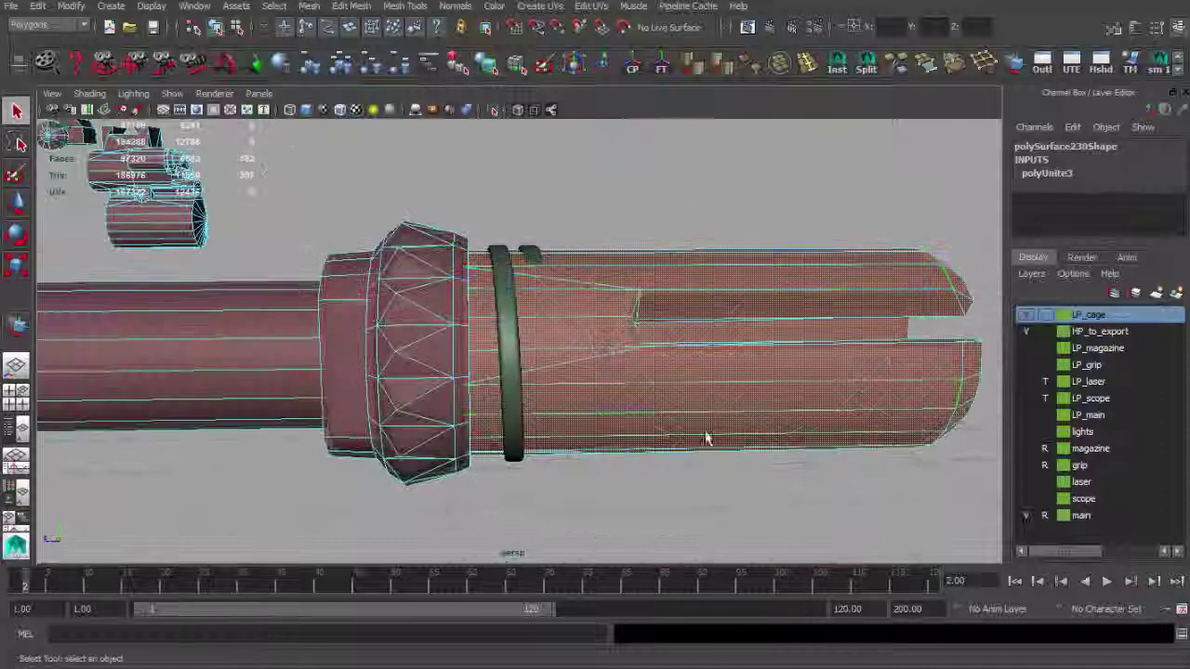
alt+drag(535, 369, 380, 348)
alt+right_drag(380, 348, 460, 336)
mouse_move(442, 336)
alt+mouse_down()
mouse_move(555, 381)
mouse_move(471, 300)
mouse_move(470, 332)
alt+mouse_up()
right_drag(468, 342, 426, 275)
click(456, 317)
click(446, 324)
click(456, 281)
alt+drag(425, 275, 433, 257)
alt+right_drag(433, 257, 473, 285)
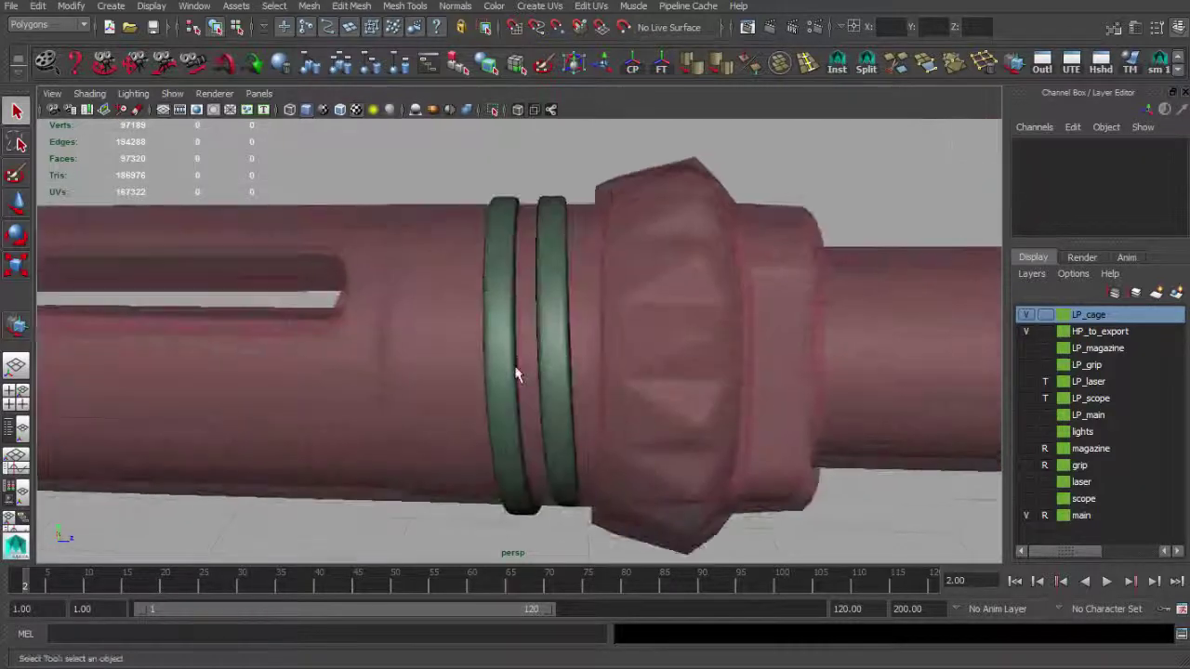
Step: Select the full edge loop around the round end face inside the muzzle brake and move it until the cage encloses the high-poly ring
alt+drag(518, 373, 543, 346)
click(499, 387)
alt+right_drag(542, 346, 738, 492)
alt+drag(739, 492, 560, 352)
alt+middle_drag(560, 351, 598, 350)
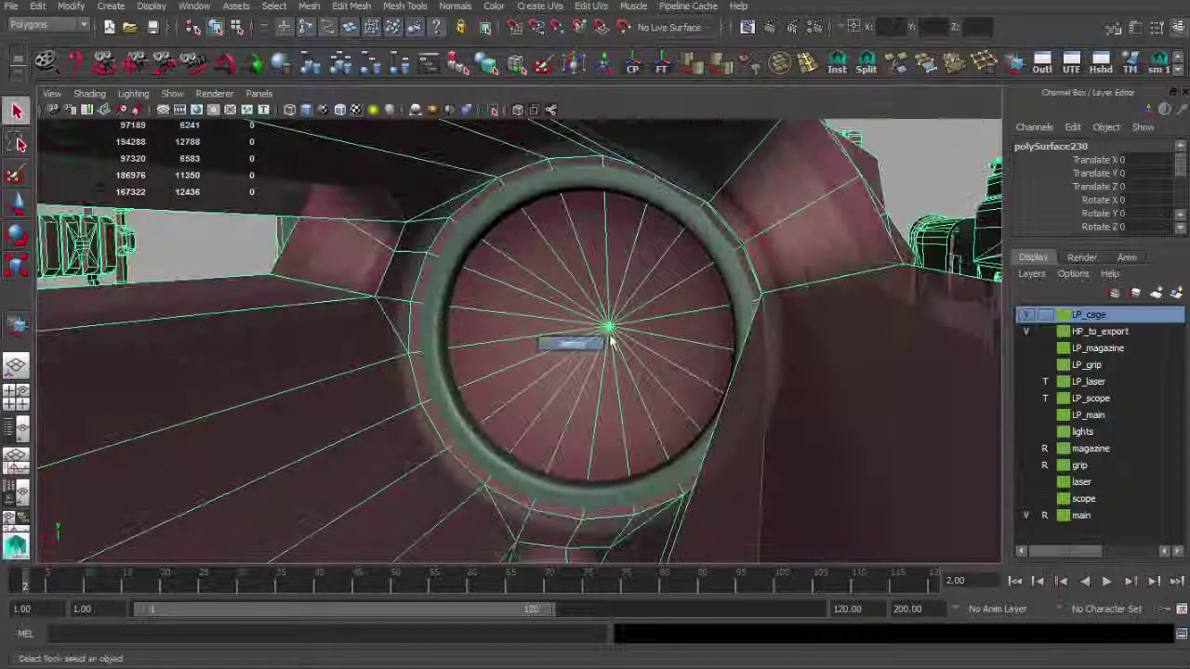
right_drag(611, 341, 572, 343)
click(609, 328)
drag(641, 323, 418, 337)
key(q)
right_drag(416, 335, 406, 366)
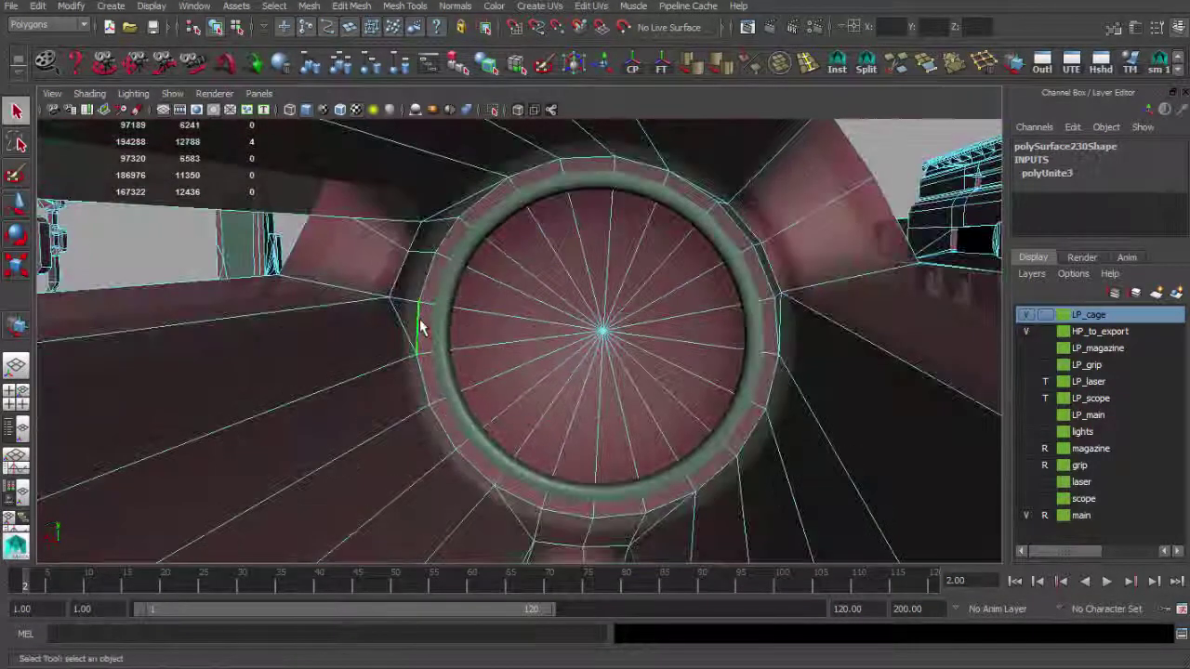
double_click(419, 325)
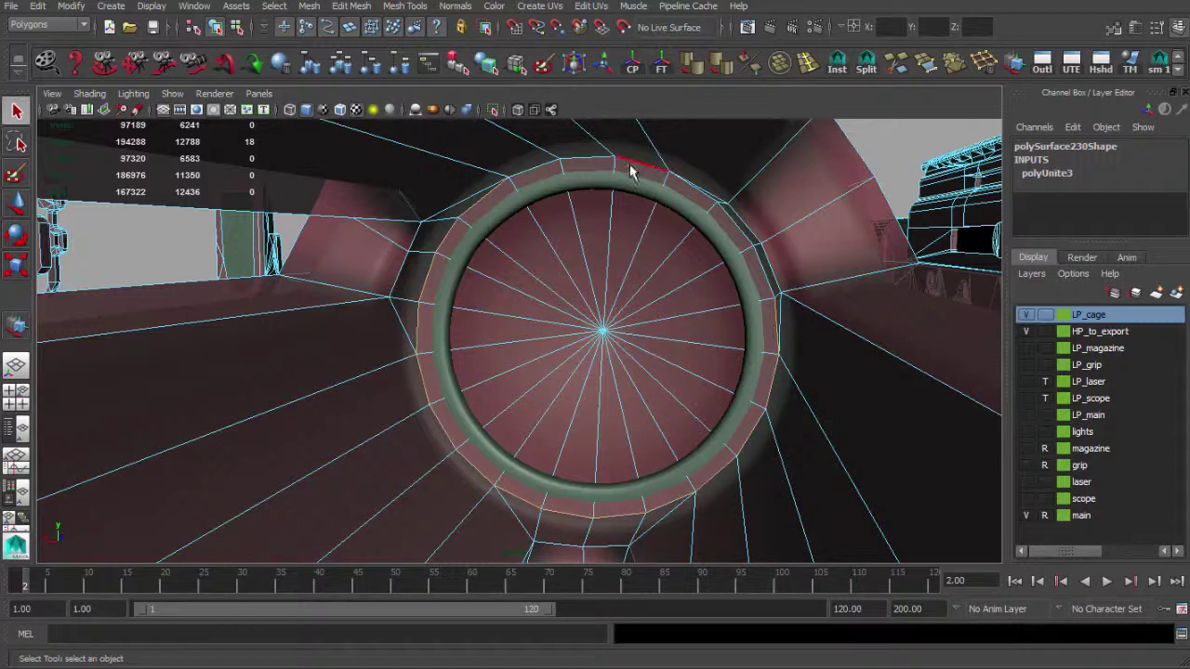
key(r)
drag(580, 349, 601, 336)
key(w)
key(ctrl+z)
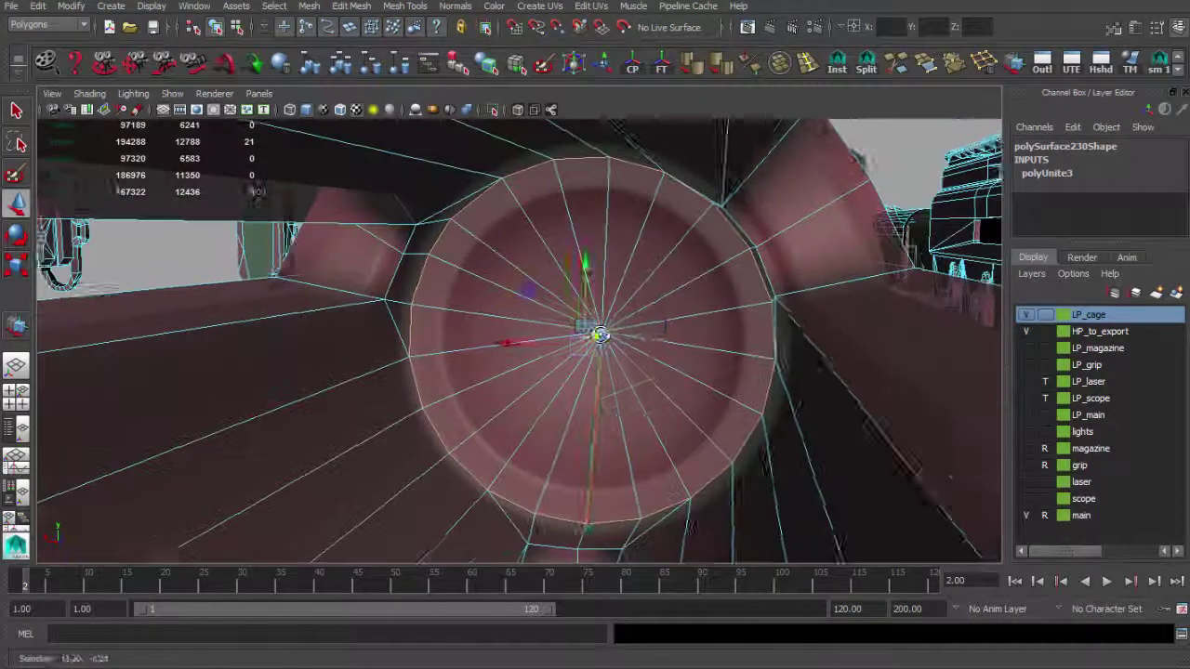
key(q)
click(651, 346)
Step: Inspect the whole exploded gun cage, including the receiver, stock and grip, for uncovered high-poly geometry
scroll(653, 350, down, 10)
alt+drag(746, 446, 524, 377)
alt+right_drag(524, 378, 369, 425)
alt+drag(548, 439, 508, 427)
alt+right_drag(508, 428, 446, 423)
alt+middle_drag(520, 437, 432, 372)
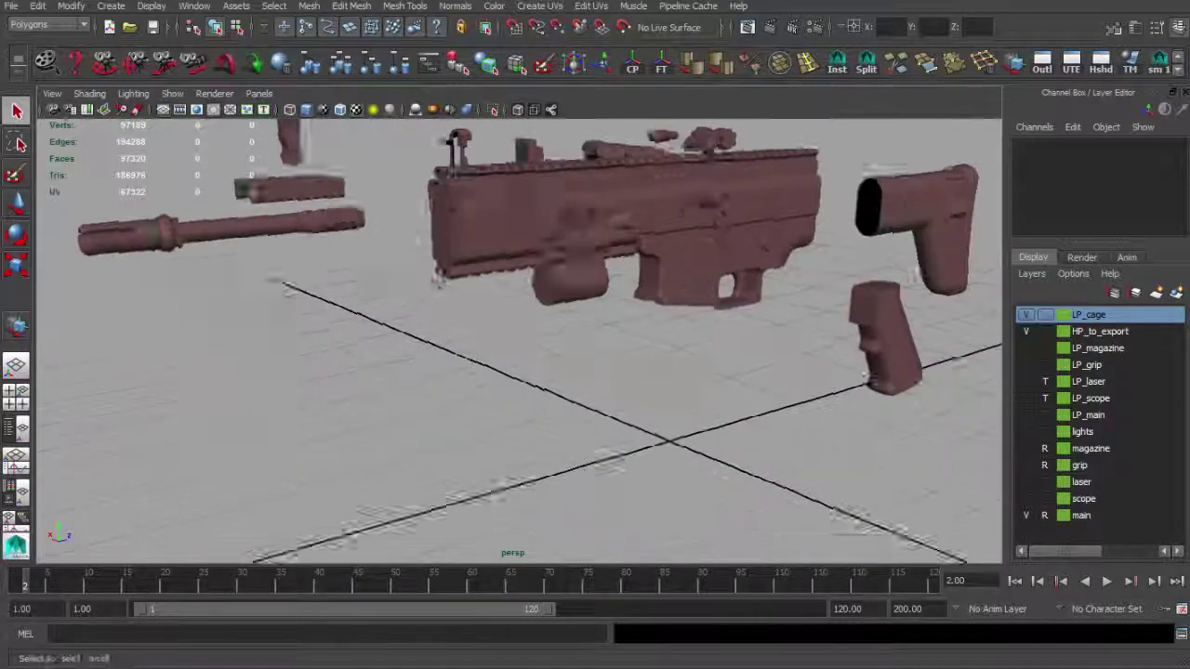
alt+right_drag(433, 371, 502, 395)
alt+middle_drag(549, 446, 544, 404)
mouse_move(544, 404)
alt+right_down()
mouse_move(673, 421)
mouse_move(539, 395)
alt+right_up()
alt+drag(354, 395, 419, 419)
alt+right_drag(418, 418, 419, 332)
alt+drag(419, 372, 632, 421)
mouse_move(521, 400)
alt+mouse_down()
mouse_move(624, 366)
mouse_move(533, 393)
alt+mouse_up()
alt+right_drag(534, 393, 482, 376)
alt+drag(481, 376, 372, 370)
alt+right_drag(414, 358, 472, 343)
alt+drag(473, 343, 537, 345)
alt+right_drag(537, 345, 567, 337)
alt+middle_drag(567, 337, 606, 424)
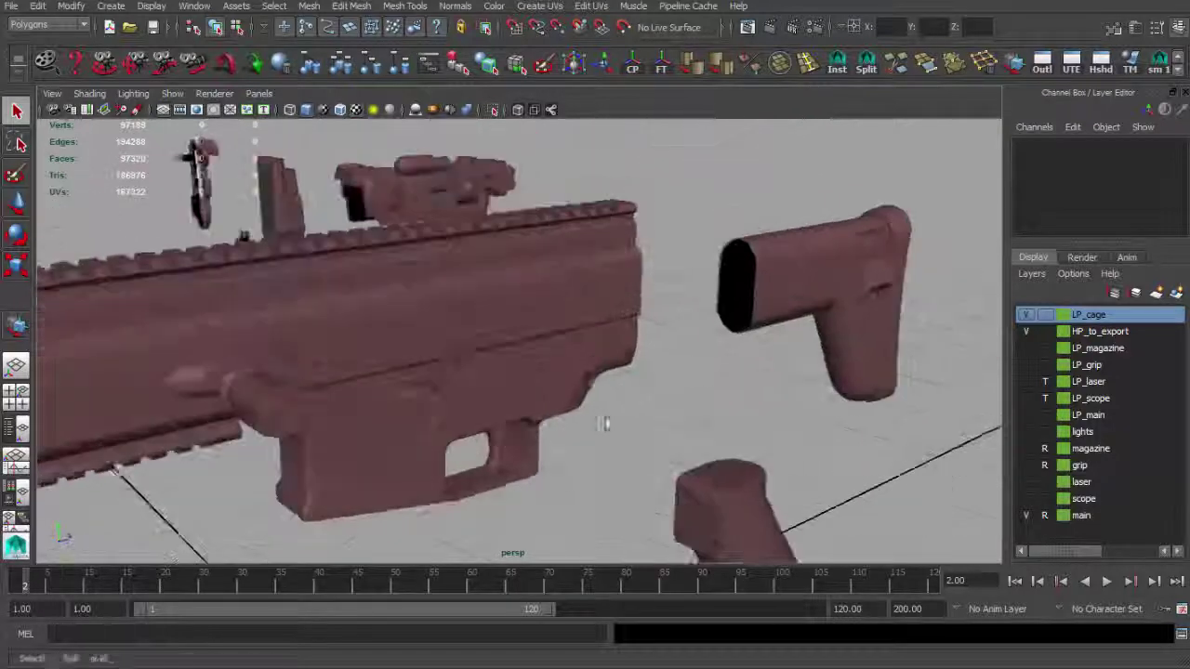
click(473, 306)
alt+drag(473, 306, 511, 326)
alt+right_drag(512, 325, 561, 345)
alt+drag(561, 344, 595, 347)
Step: Select the combined cage mesh and export the selection as FBX to the weapons folder, overwriting cage_01.fbx
right_drag(593, 347, 727, 668)
alt+drag(725, 427, 520, 363)
click(753, 411)
alt+drag(673, 405, 656, 389)
click(651, 385)
alt+right_drag(651, 385, 642, 338)
alt+drag(642, 338, 683, 352)
alt+right_drag(683, 352, 614, 363)
alt+drag(614, 363, 664, 353)
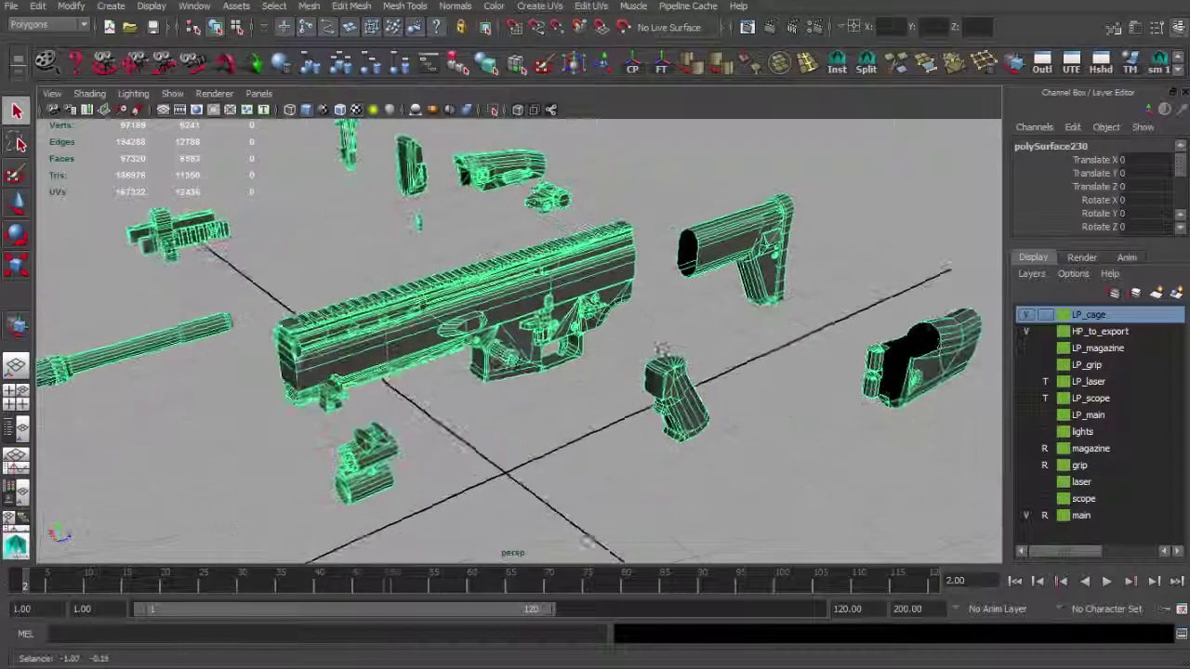
alt+right_drag(664, 352, 604, 361)
click(7, 7)
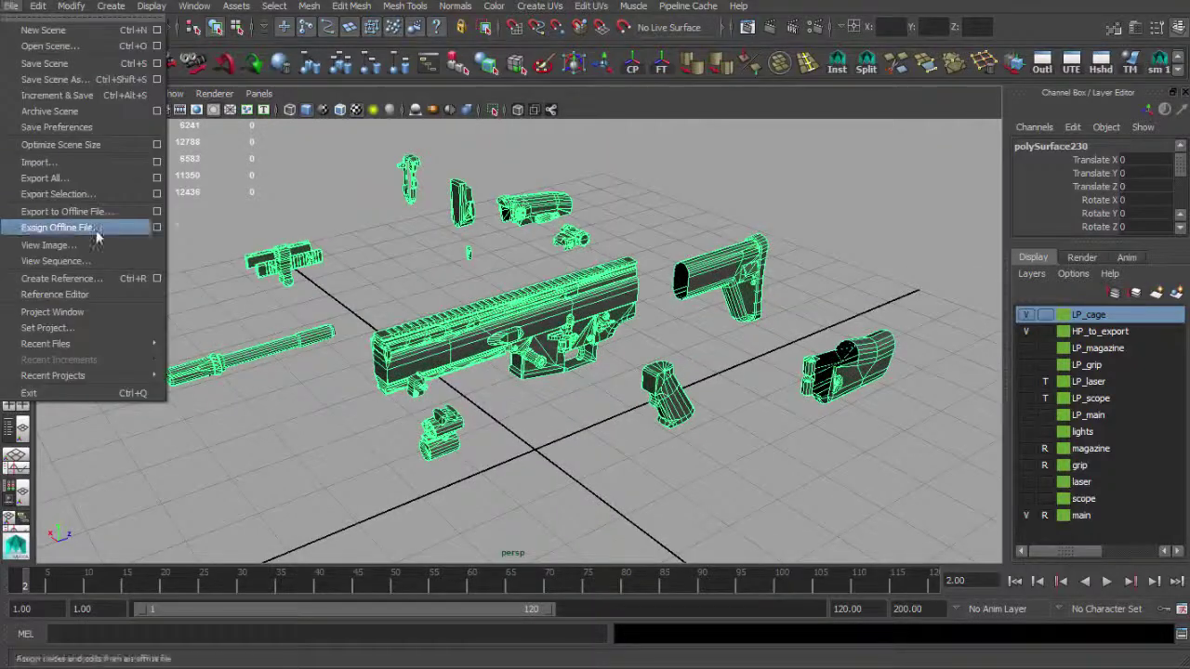
click(63, 193)
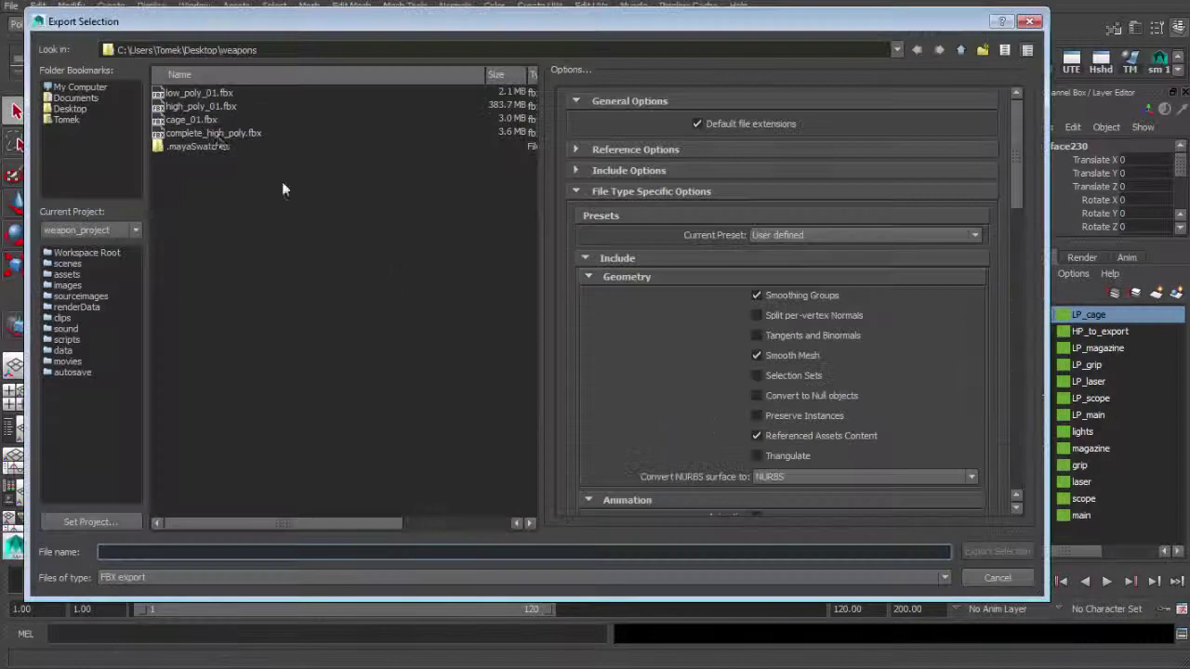
click(181, 122)
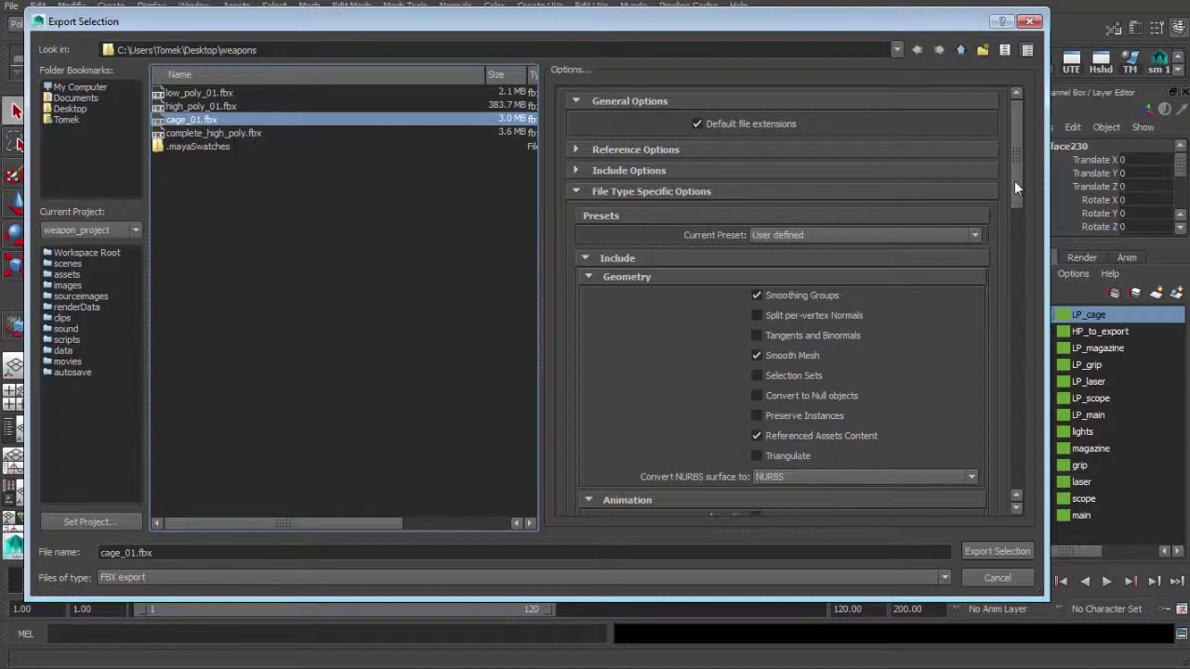
scroll(1009, 204, down, 2)
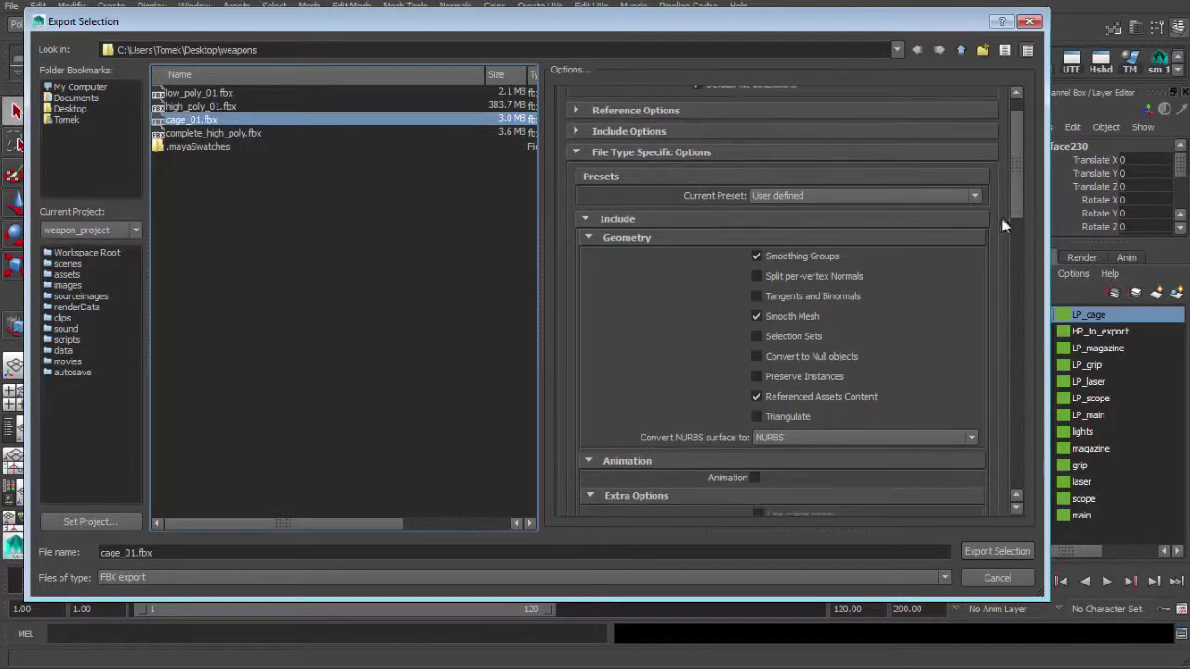
click(996, 552)
click(495, 332)
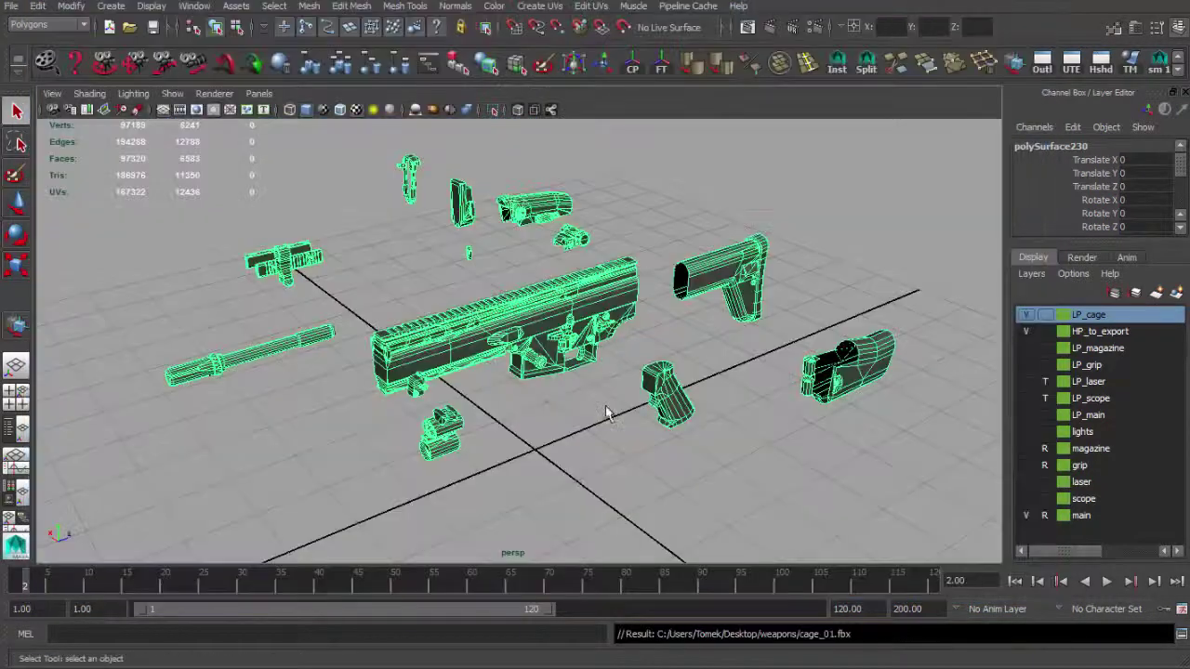
Step: Add the selected cage mesh to the LP_cage layer and hide both the main and LP_cage layers
alt+drag(607, 409, 776, 300)
click(750, 241)
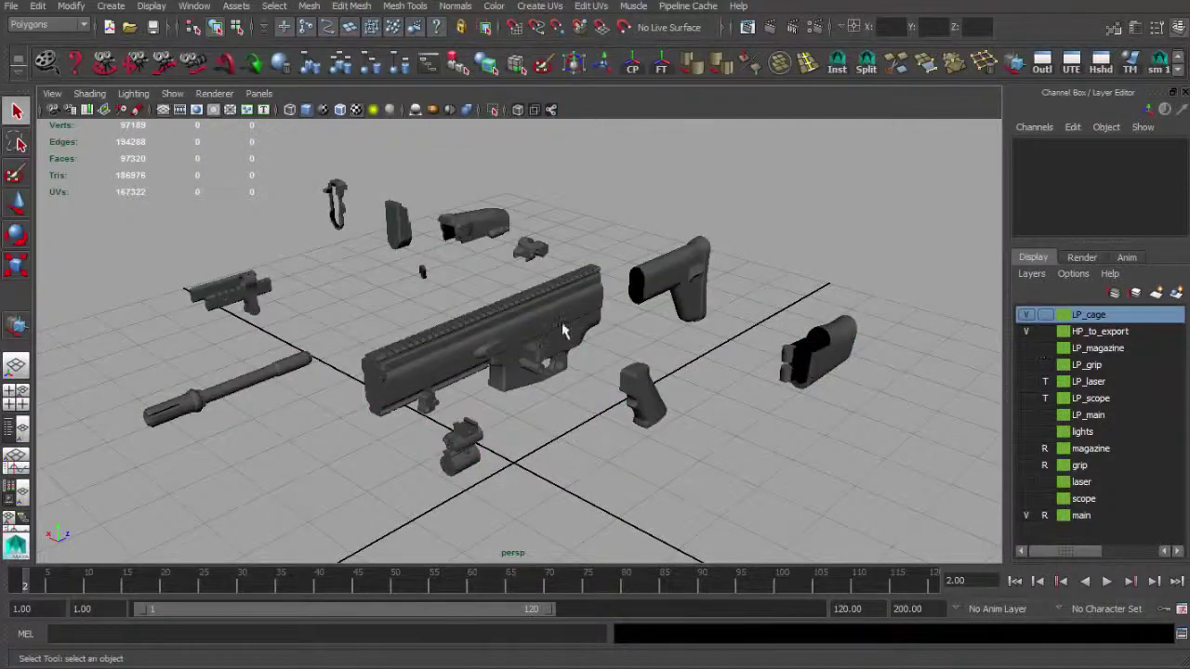
click(563, 330)
alt+drag(563, 330, 595, 302)
alt+right_drag(595, 302, 1092, 542)
click(1027, 516)
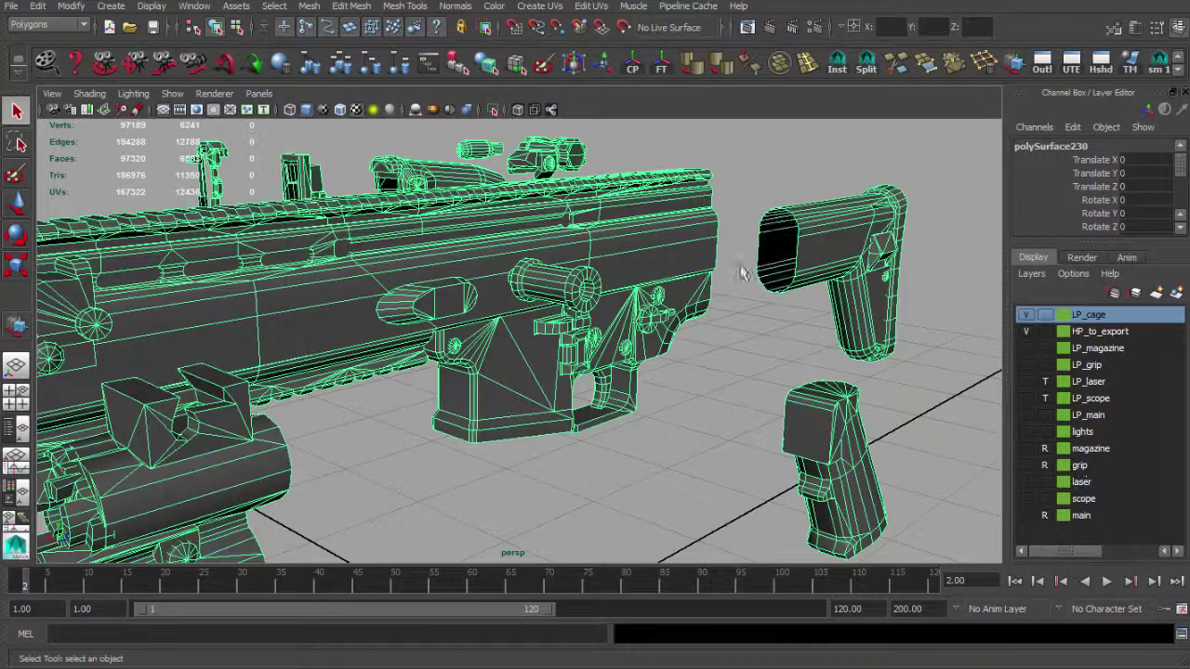
click(1029, 313)
right_click(1111, 317)
click(1137, 345)
click(1026, 318)
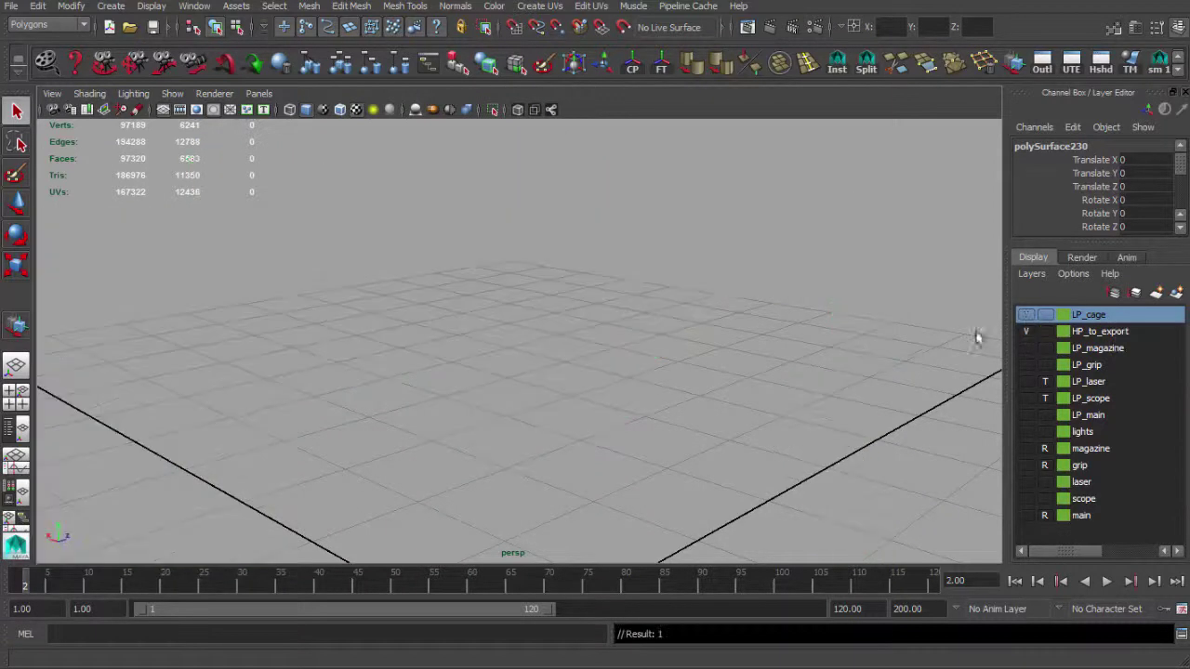
Step: Show the LP_main layer with the low-poly gun parts and clear the selection
click(1027, 415)
click(1091, 417)
scroll(634, 350, down, 5)
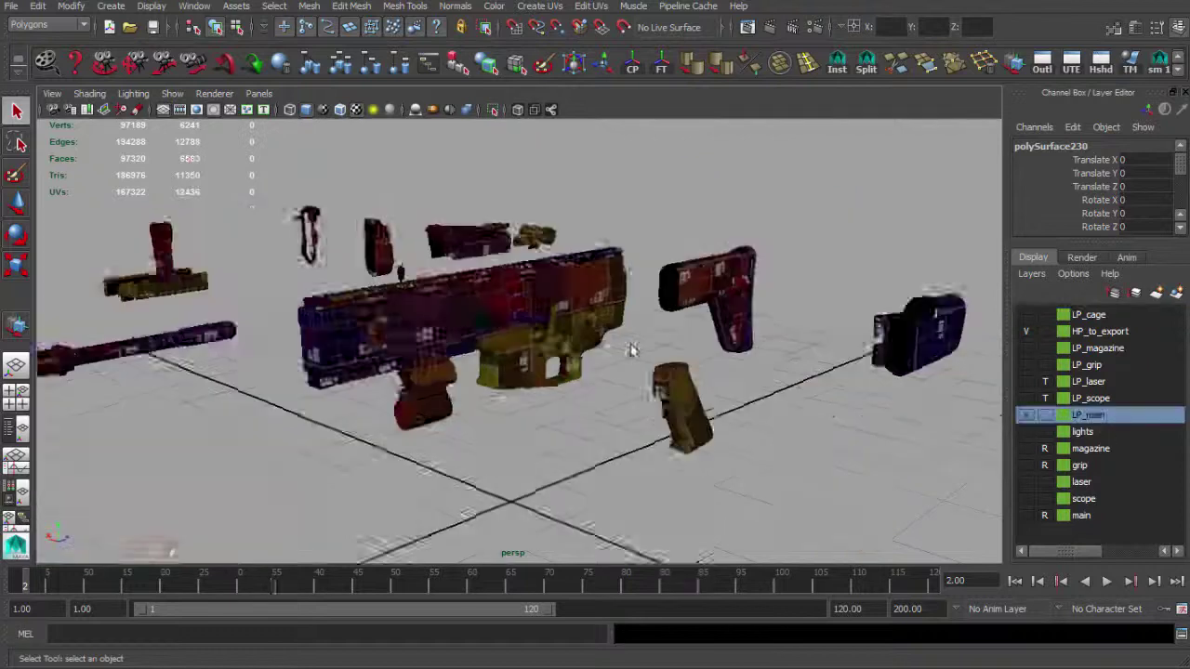
alt+drag(632, 351, 535, 347)
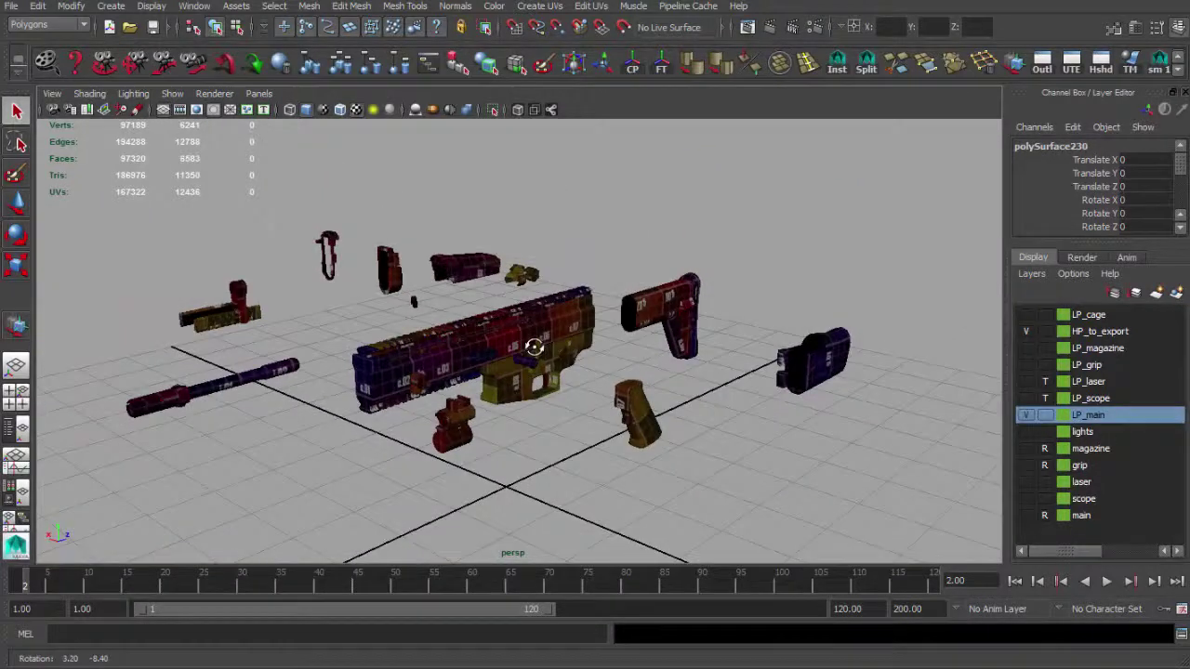
click(736, 258)
Step: Switch to xNormal and remove the low_poly_01.fbx entry from the low definition meshes
key(alt+Tab)
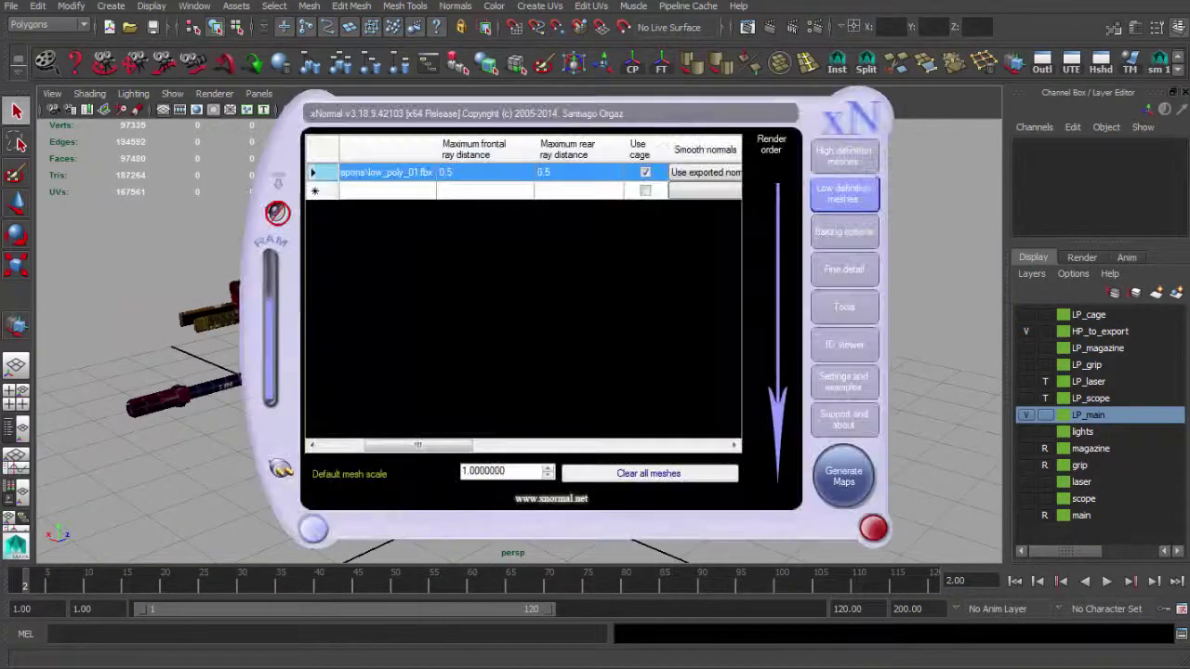
click(493, 173)
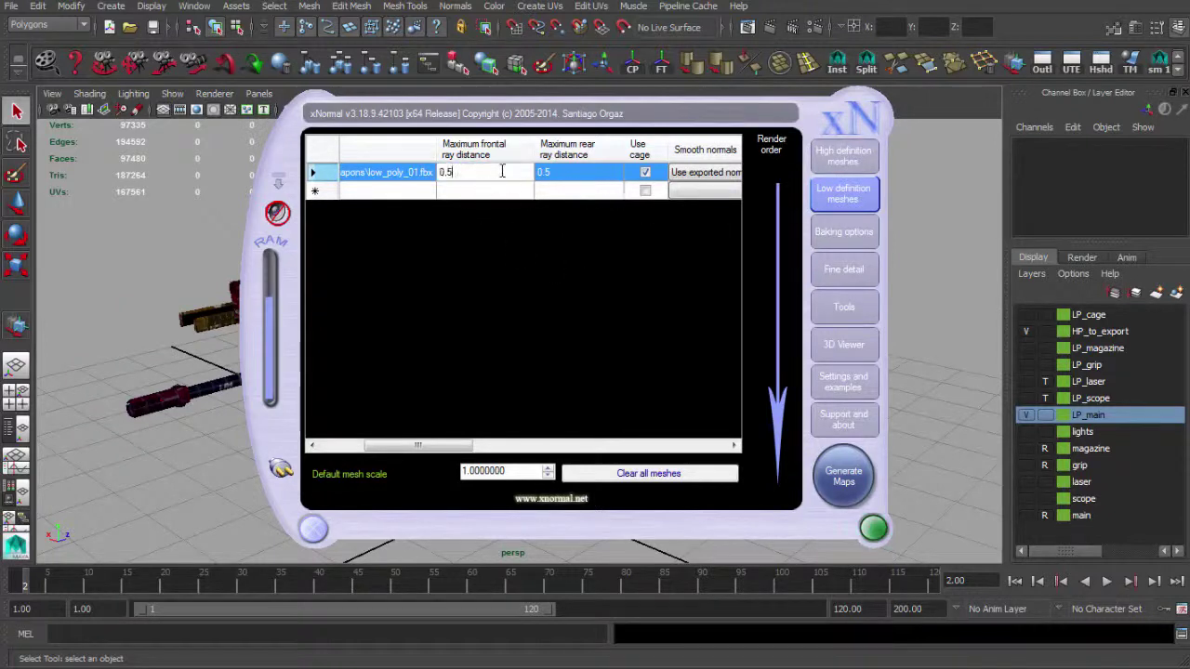
key(Delete)
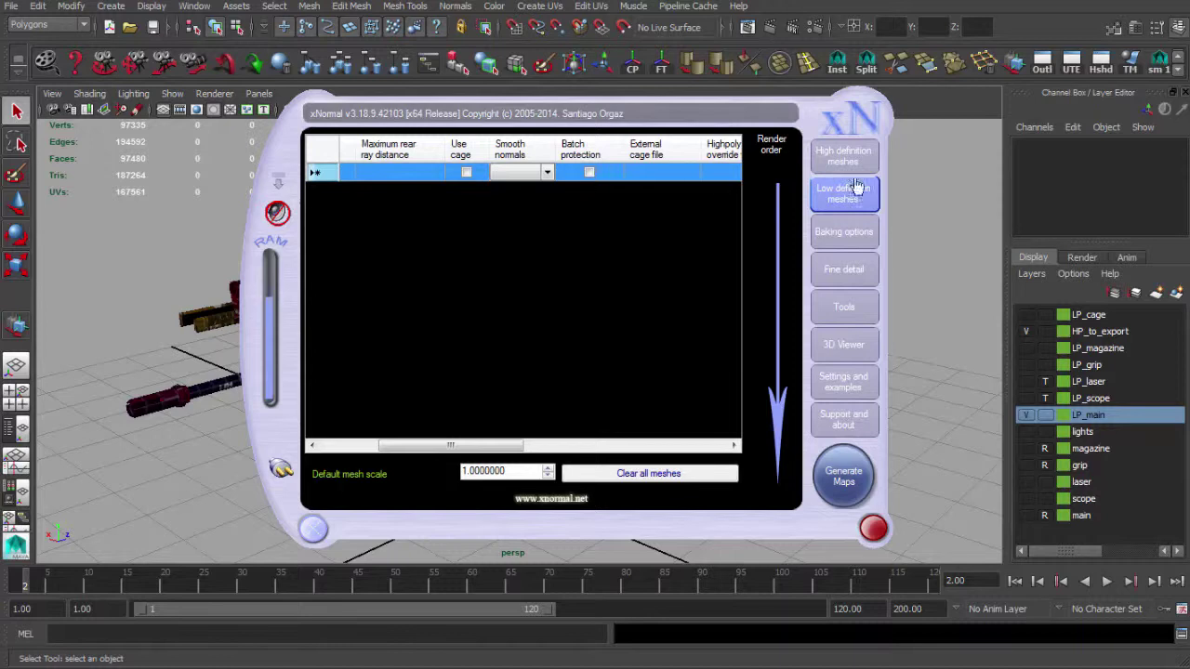
click(843, 156)
click(831, 232)
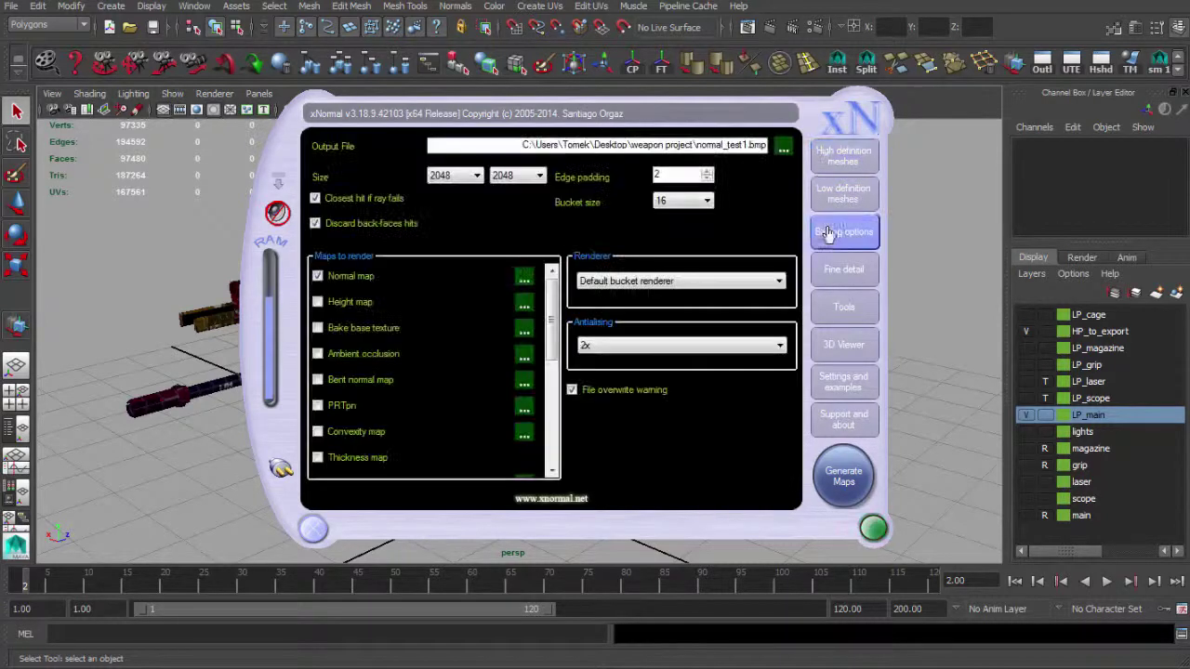
Step: Add low_poly_01.fbx from the weapons folder to the low definition meshes
click(841, 195)
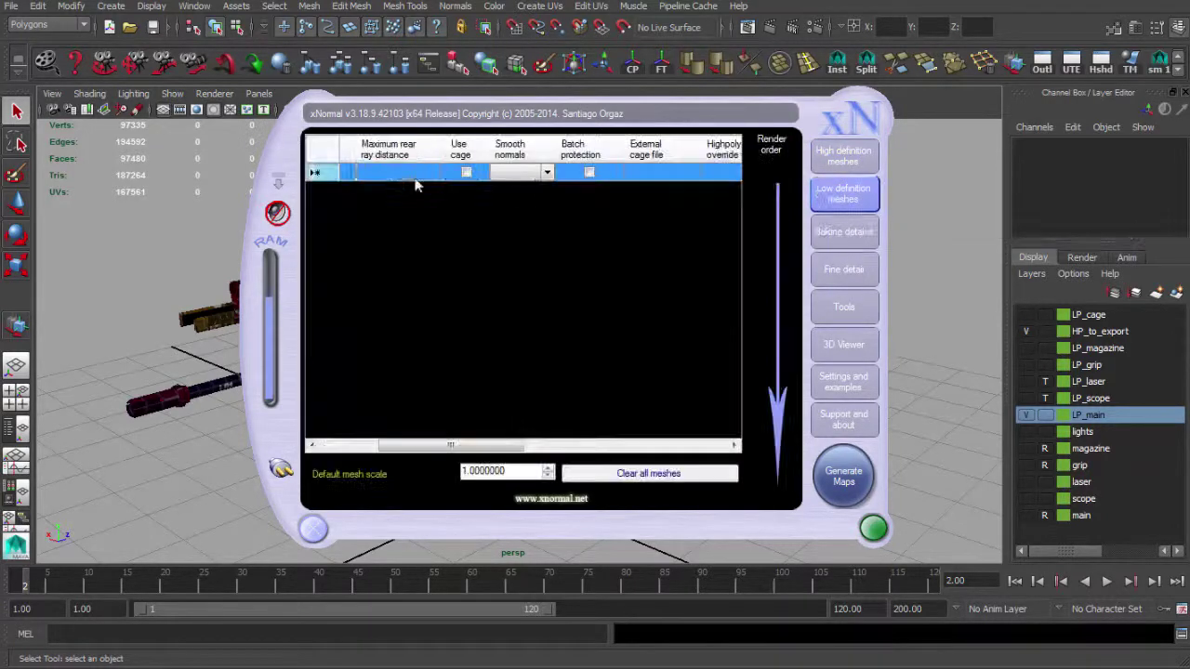
click(400, 173)
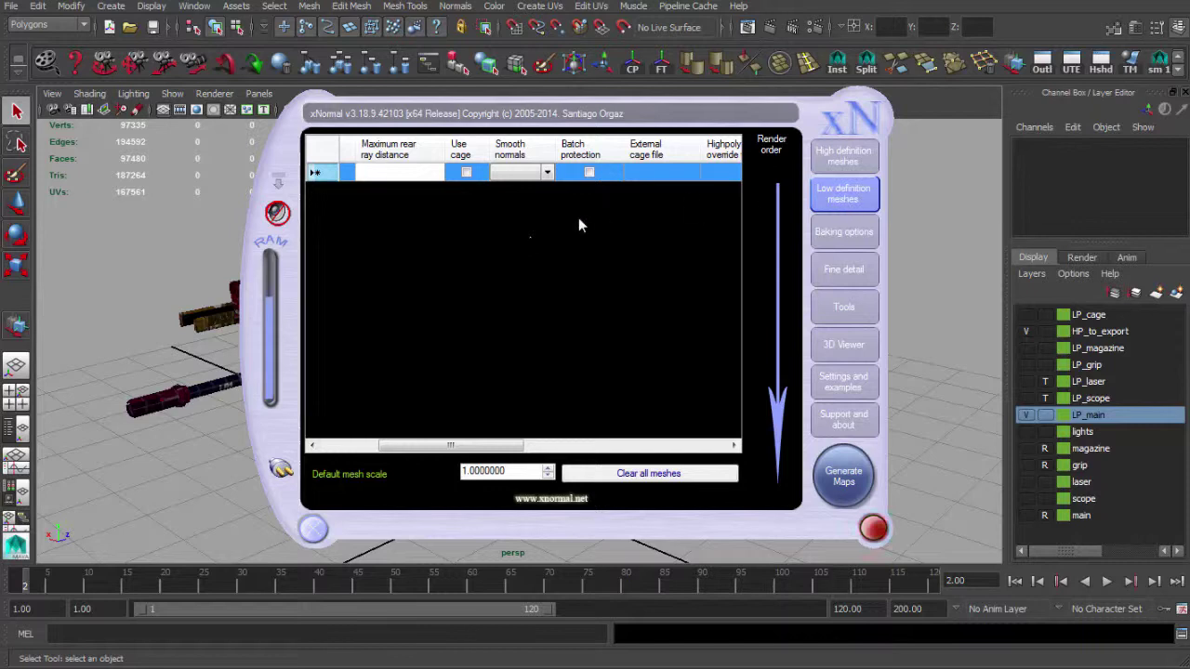
right_click(649, 175)
click(660, 179)
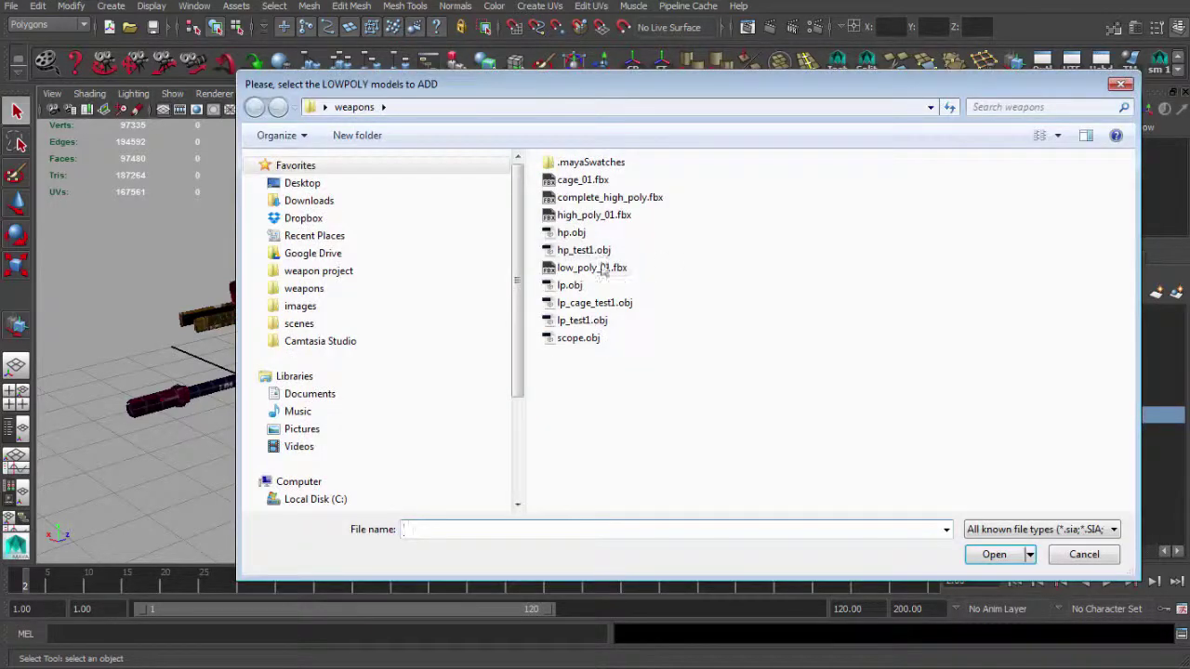
click(565, 271)
double_click(611, 270)
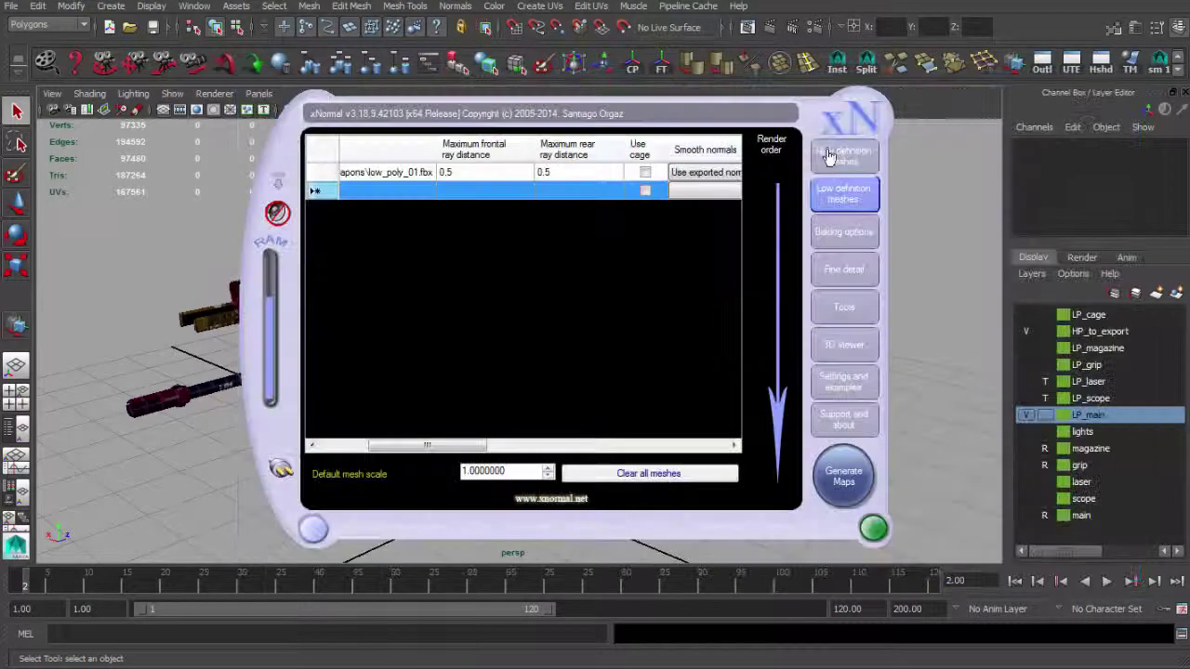
Step: Add high_poly_01.fbx from the weapons folder to the high definition meshes
click(829, 156)
right_click(463, 176)
click(487, 185)
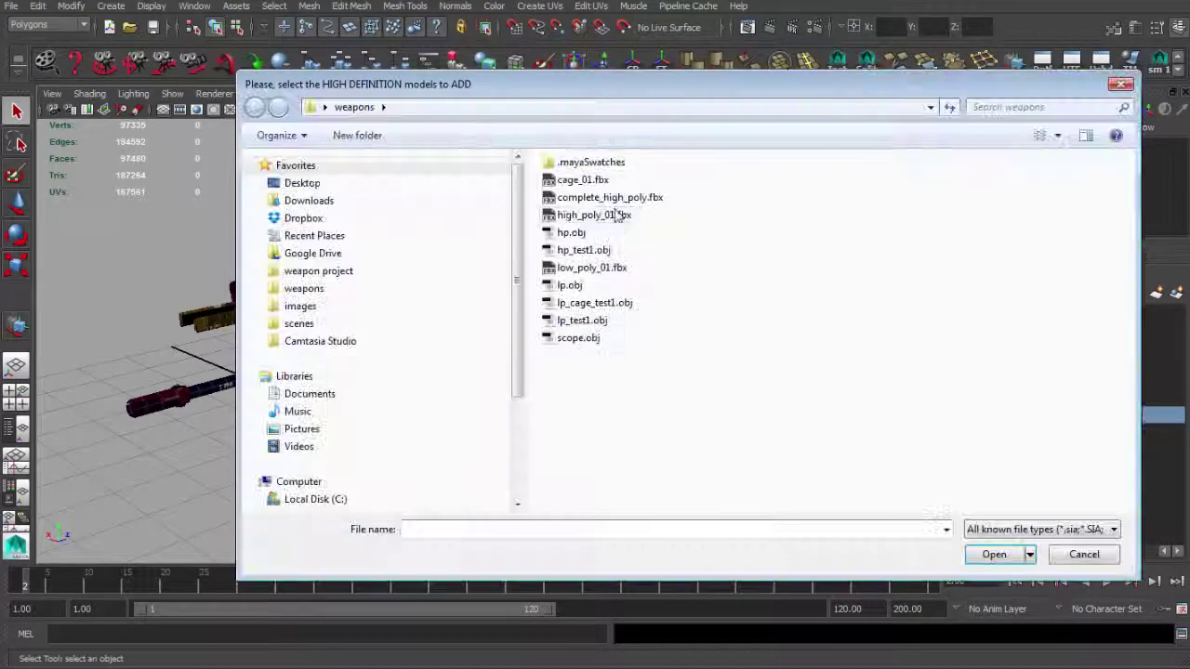
click(604, 216)
double_click(605, 216)
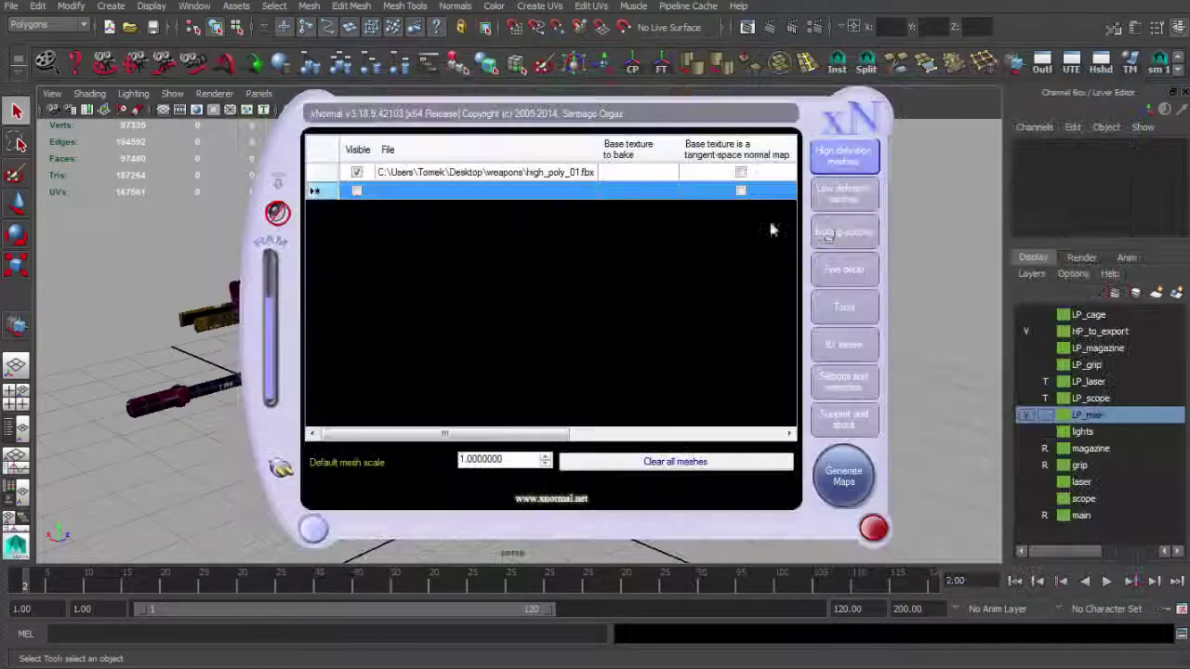
Step: Assign cage_01.fbx from the weapons folder as the external cage file of low_poly_01.fbx in the low definition meshes
click(839, 196)
click(497, 176)
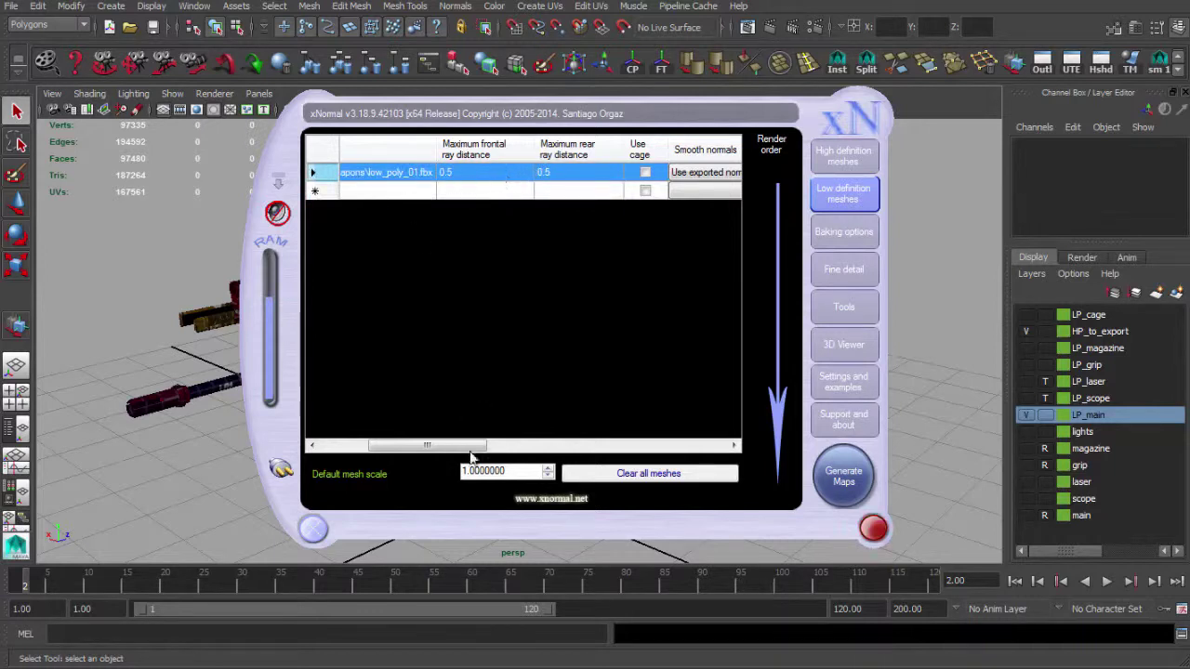
drag(471, 456, 391, 448)
click(630, 174)
right_click(641, 171)
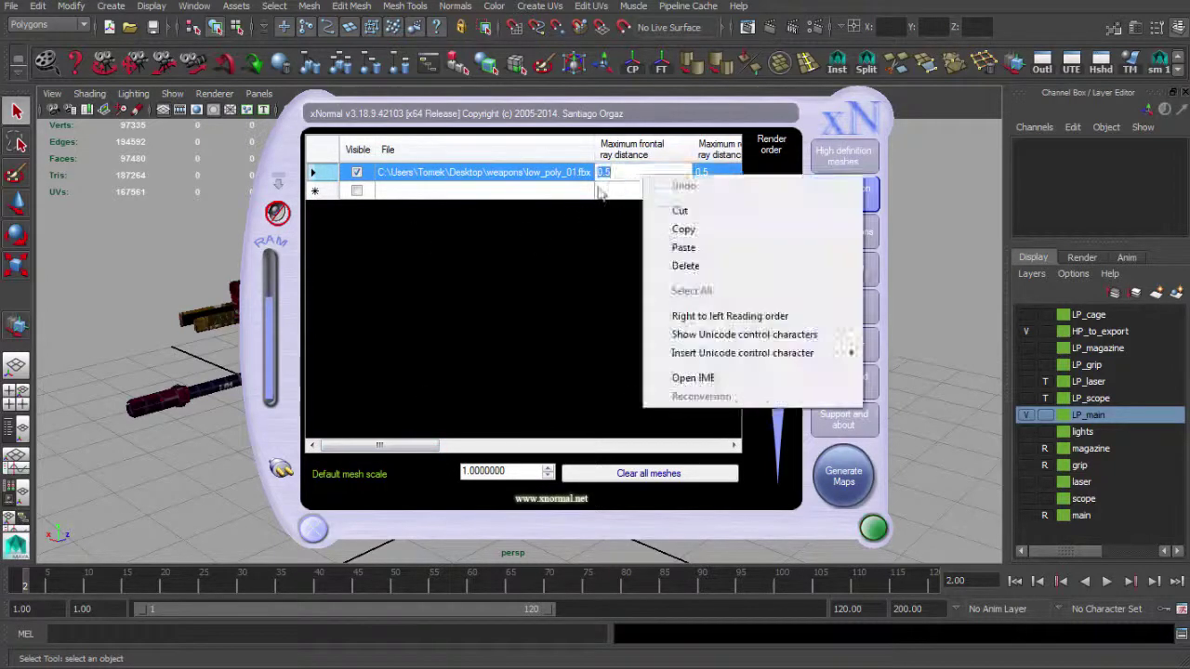
click(532, 179)
right_click(531, 177)
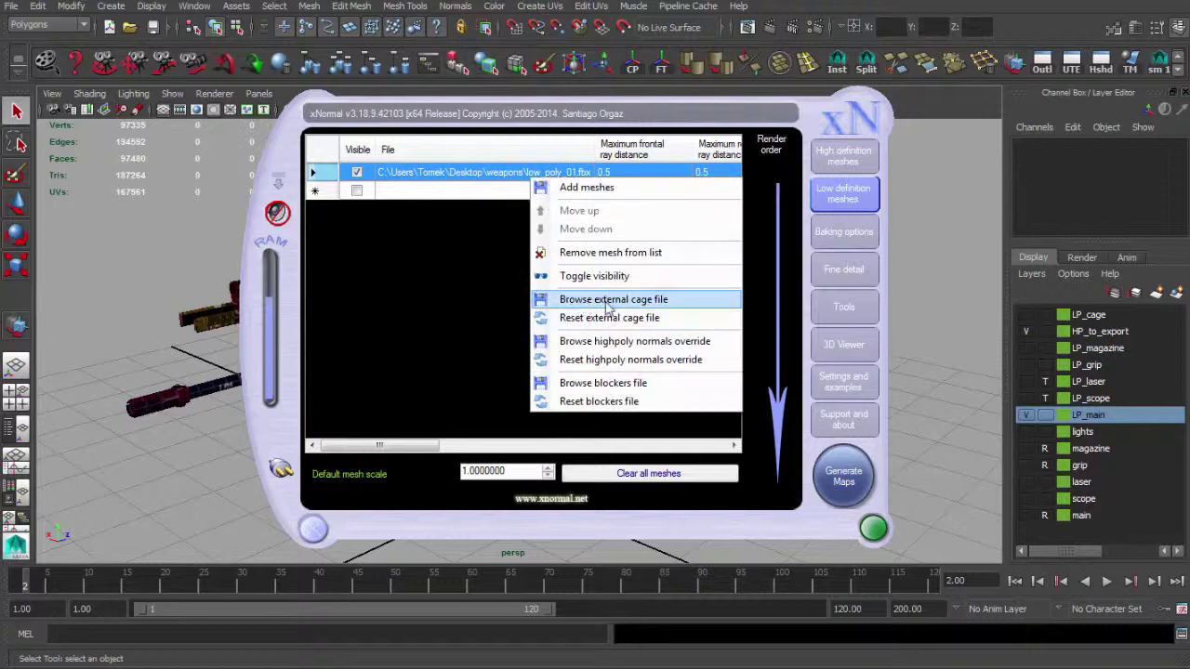
click(665, 302)
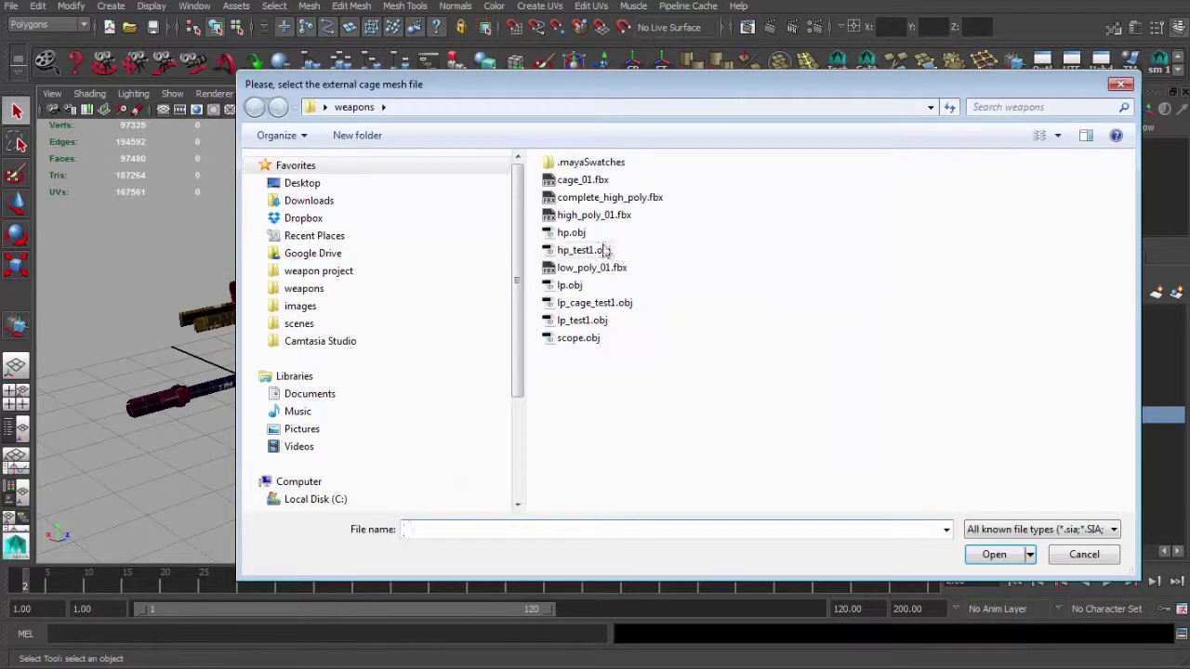
click(578, 180)
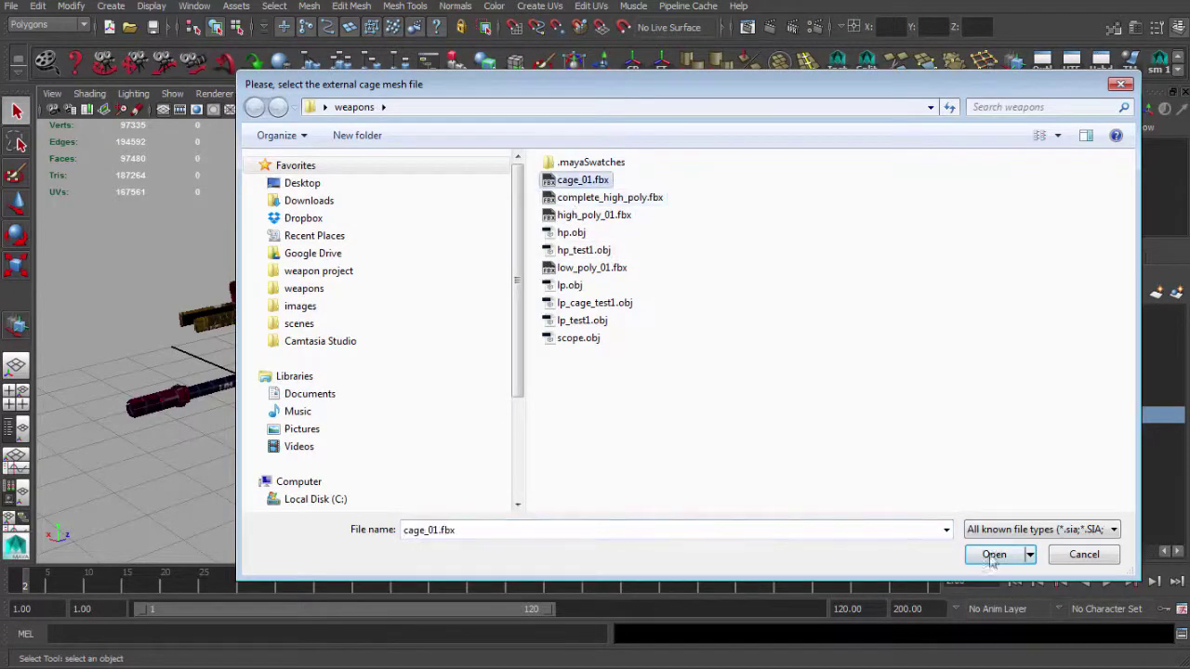
click(993, 555)
click(777, 446)
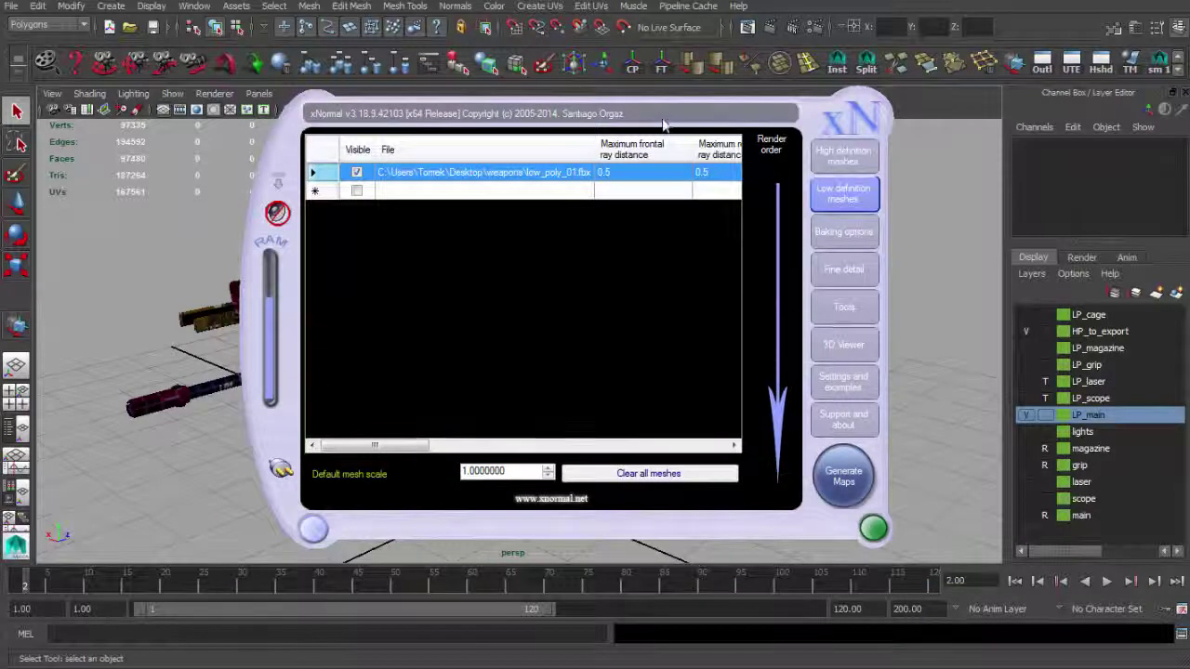
Step: Set the antialiasing in the baking options to 4x
click(801, 228)
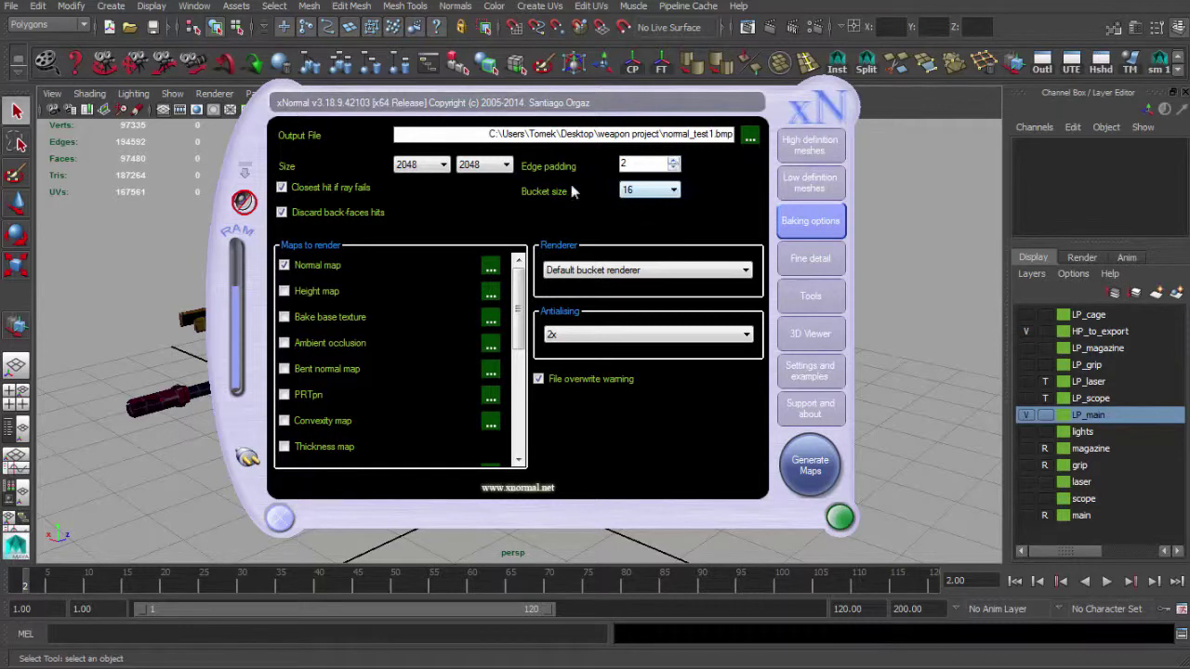
click(620, 336)
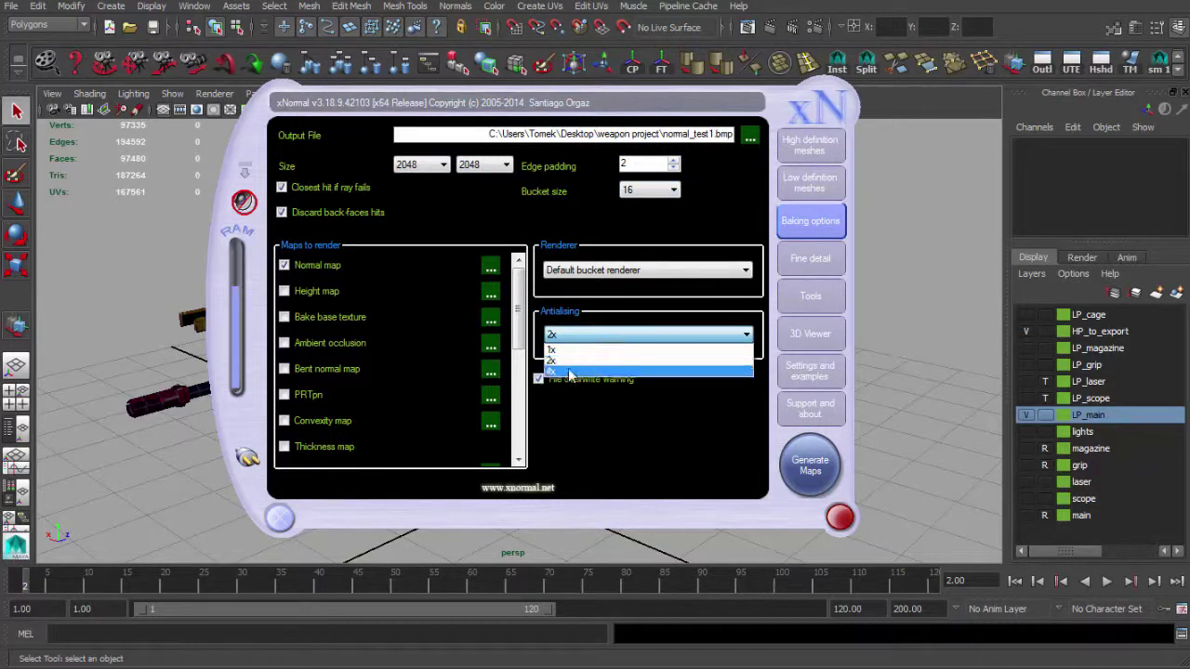
click(571, 370)
drag(591, 108, 519, 111)
drag(629, 138, 587, 114)
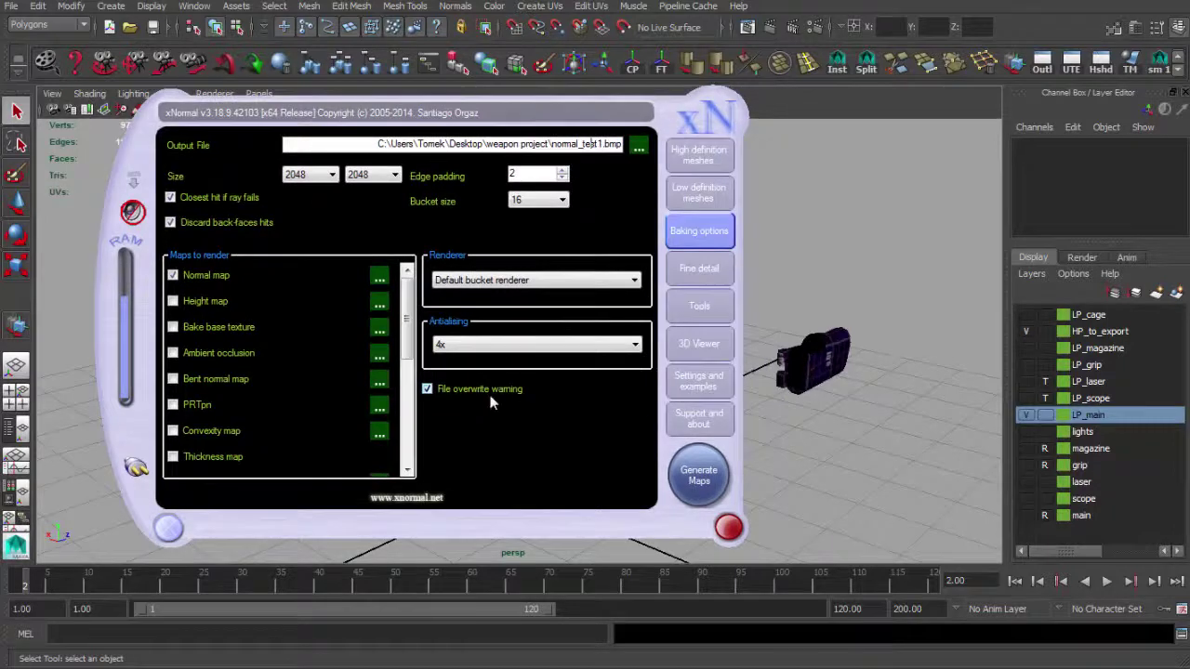
click(511, 353)
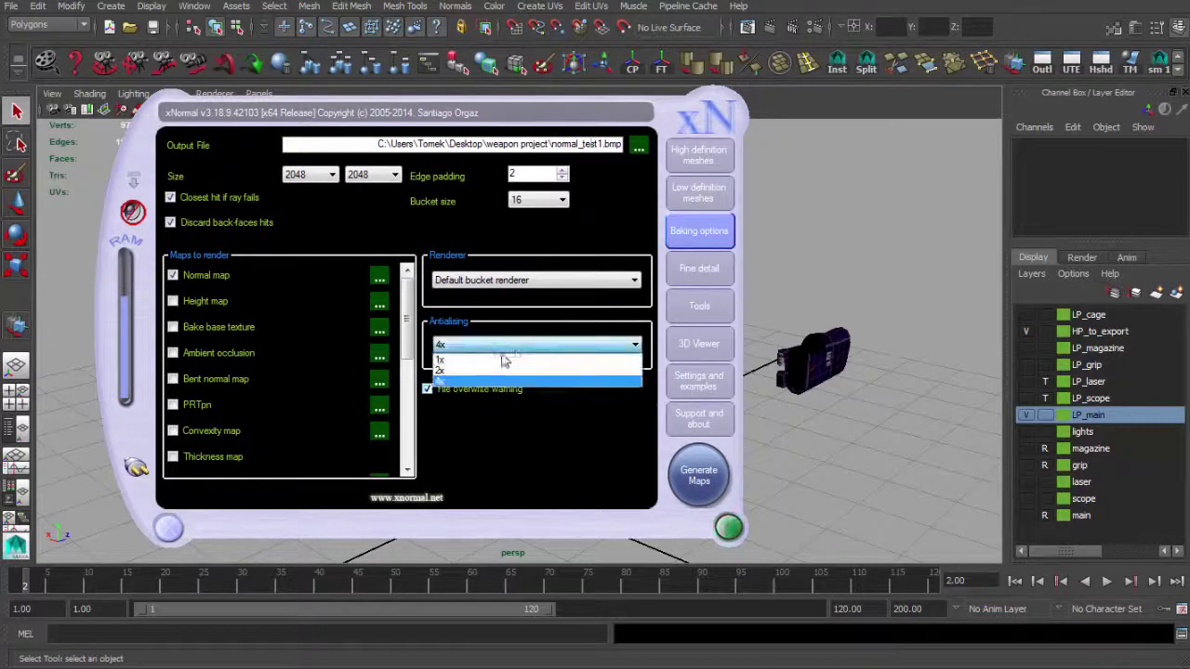
click(475, 399)
drag(519, 107, 544, 120)
click(477, 361)
click(469, 392)
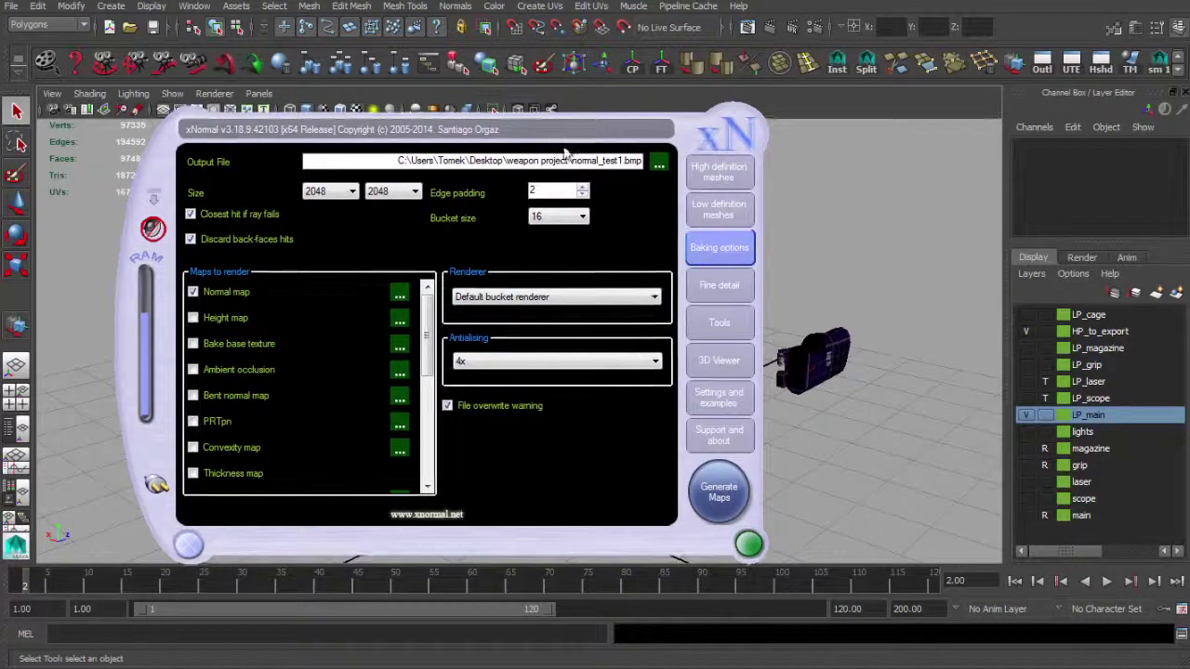
Step: Generate the normal map and close its preview once the bake has finished
click(718, 492)
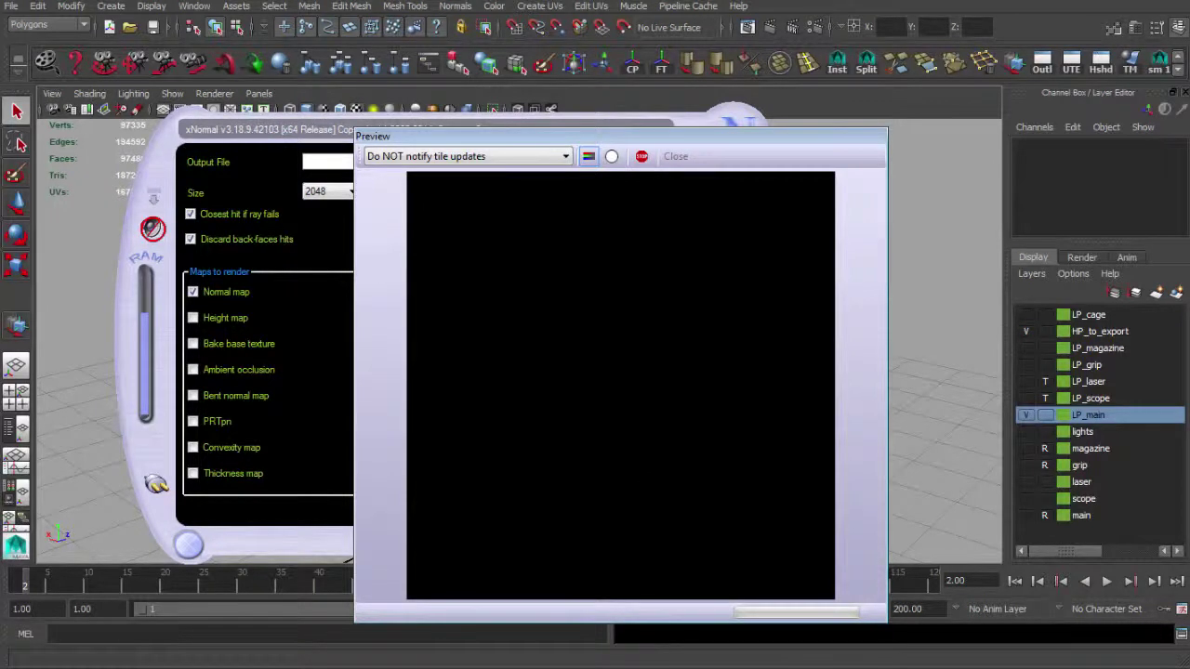
drag(611, 144, 624, 110)
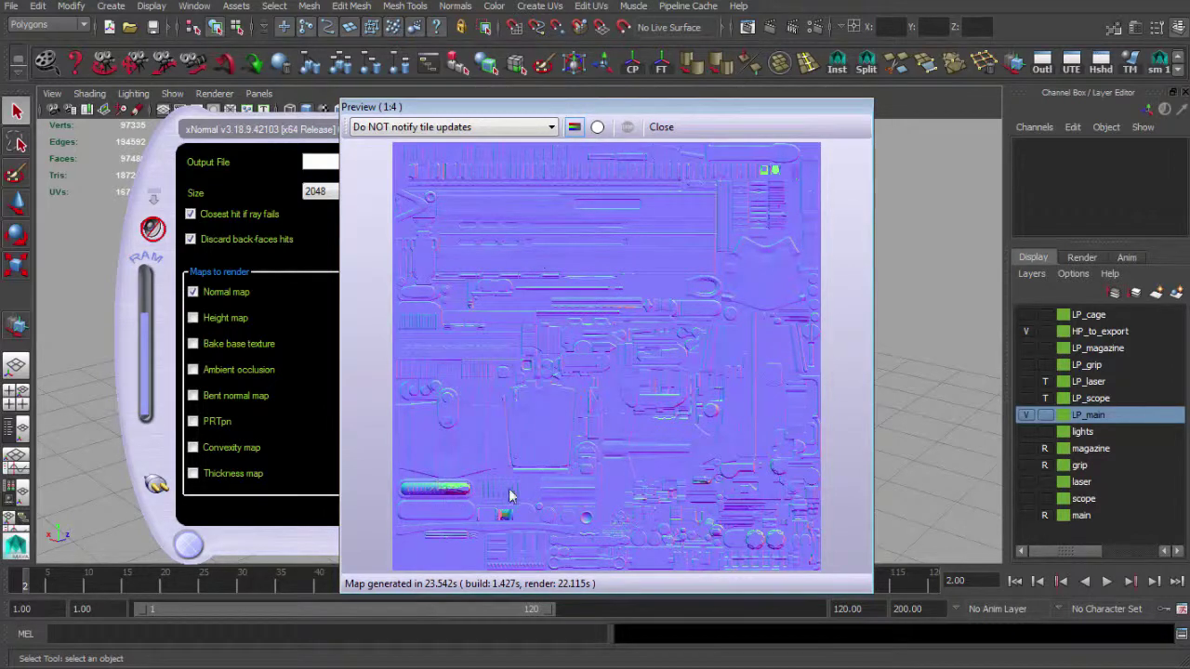
drag(627, 112, 633, 113)
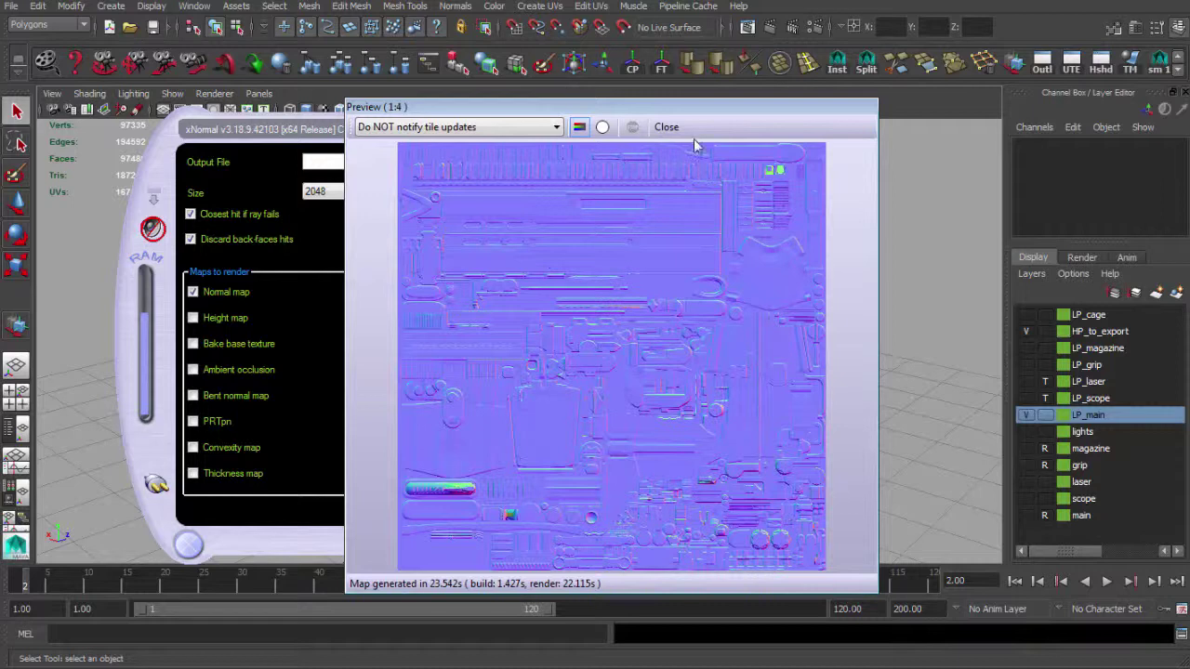
click(667, 127)
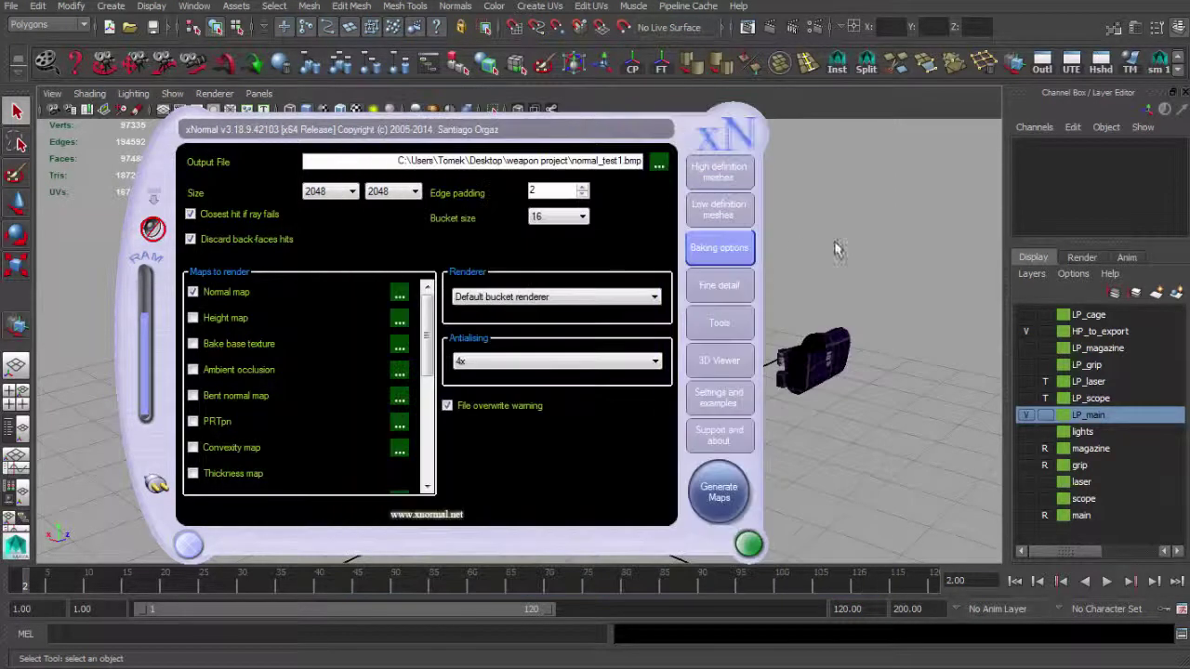
Step: Switch to Maya, duplicate all the exploded low-poly gun parts and raise the copies about 62 units above the originals
click(818, 194)
mouse_move(630, 333)
alt+mouse_down()
mouse_move(585, 298)
mouse_move(478, 290)
mouse_move(478, 279)
alt+mouse_up()
scroll(478, 290, down, 4)
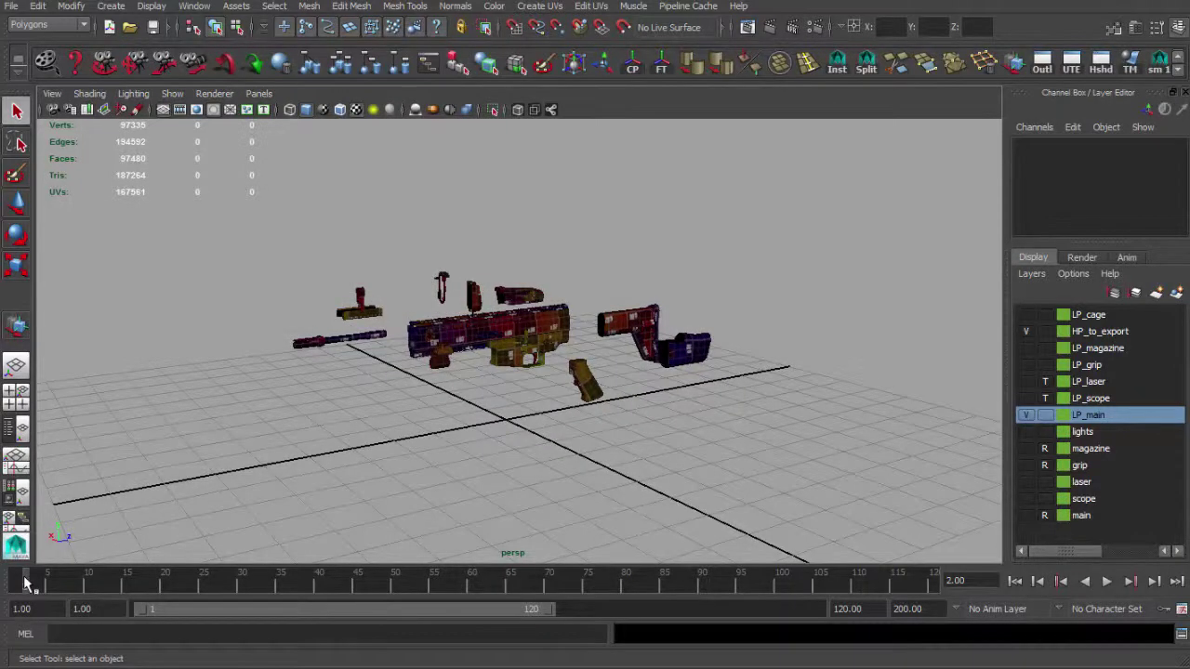
mouse_move(414, 346)
alt+mouse_down()
mouse_move(447, 339)
mouse_move(435, 314)
mouse_move(652, 415)
alt+mouse_up()
scroll(652, 416, up, 3)
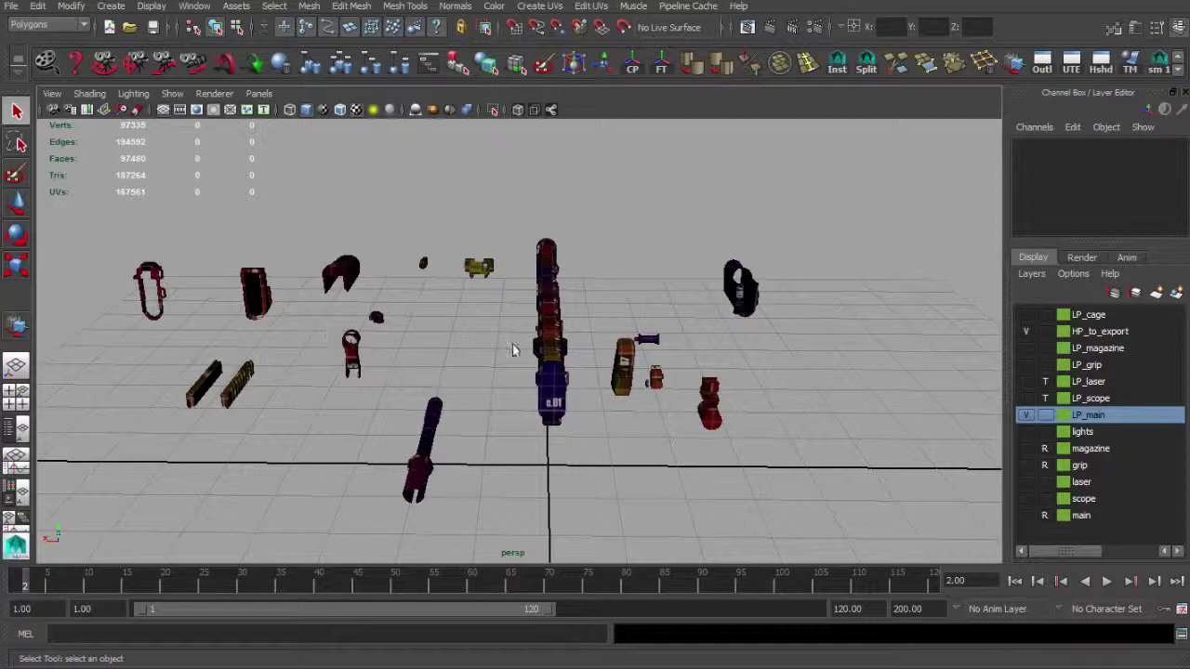
alt+drag(512, 350, 321, 306)
scroll(362, 292, down, 4)
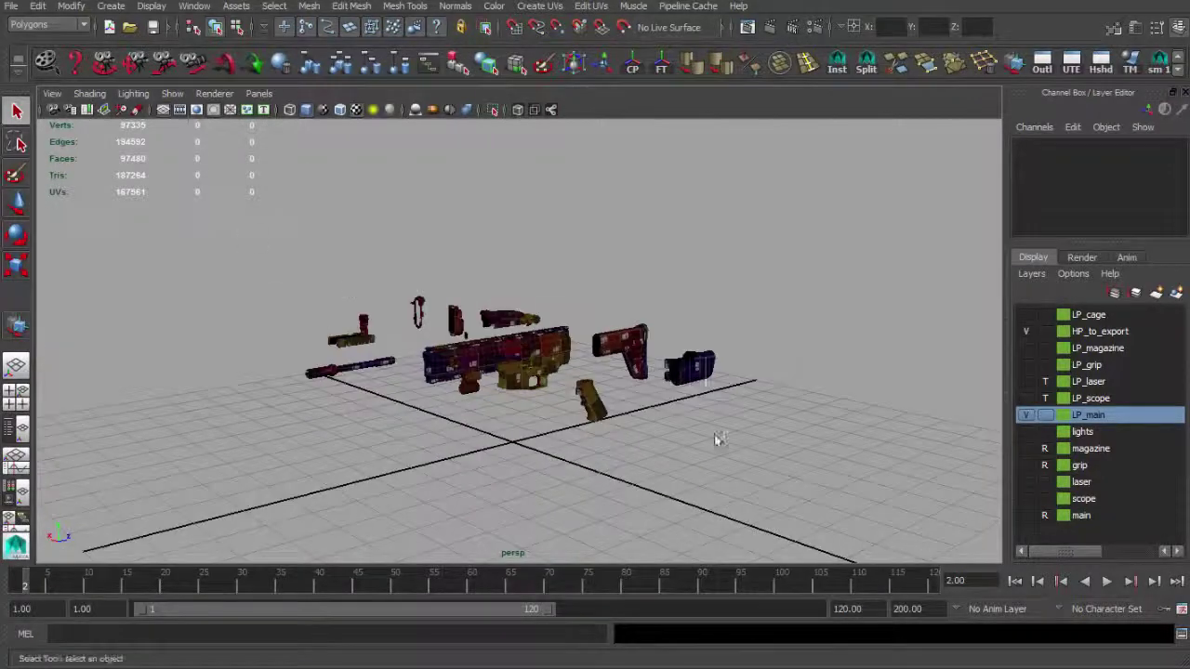
drag(716, 439, 724, 442)
alt+drag(706, 428, 656, 400)
alt+middle_drag(564, 300, 556, 368)
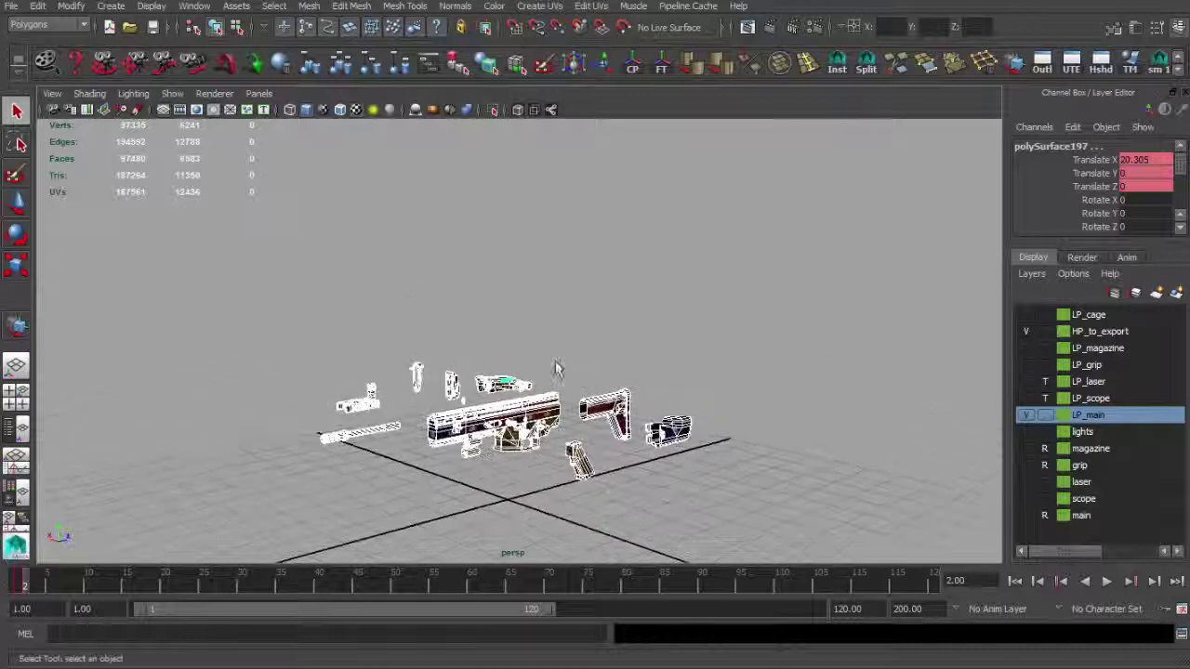
key(ctrl+d)
key(w)
drag(508, 306, 531, 98)
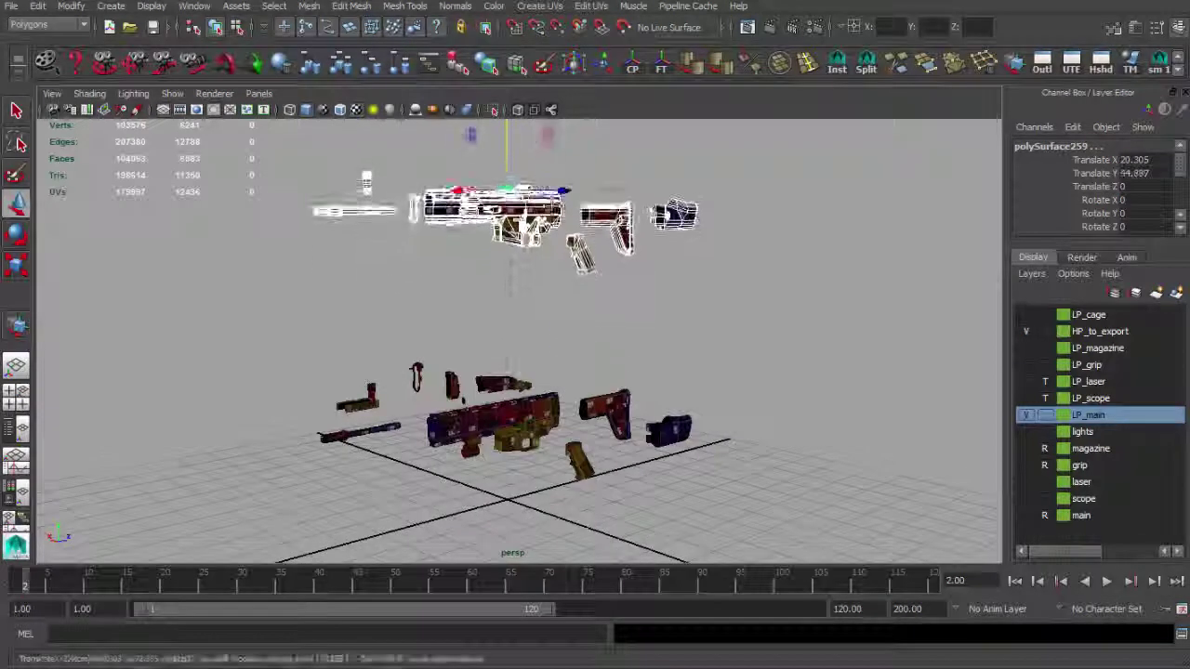
mouse_move(521, 269)
alt+mouse_down()
mouse_move(558, 340)
mouse_move(520, 256)
alt+mouse_up()
scroll(548, 312, up, 3)
drag(493, 172, 498, 107)
alt+drag(498, 148, 520, 270)
Step: Assign a new Phong material to the duplicated gun parts, with normal_test1_normals.bmp as the file texture for its bump mapping
right_drag(527, 275, 545, 601)
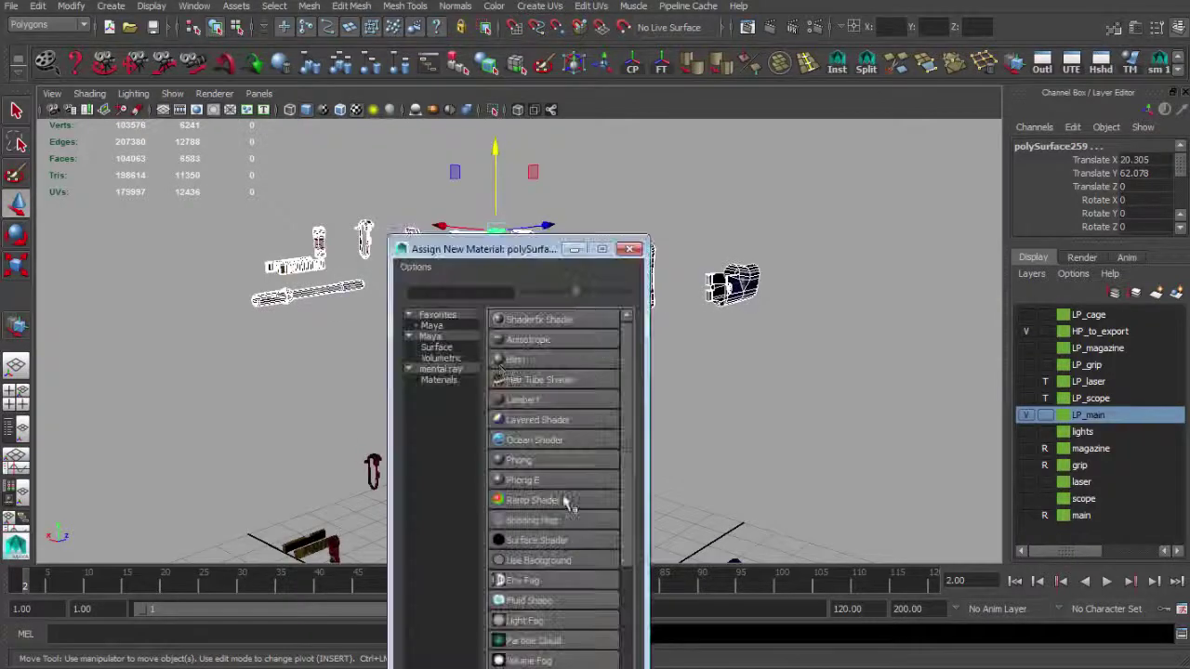
click(523, 463)
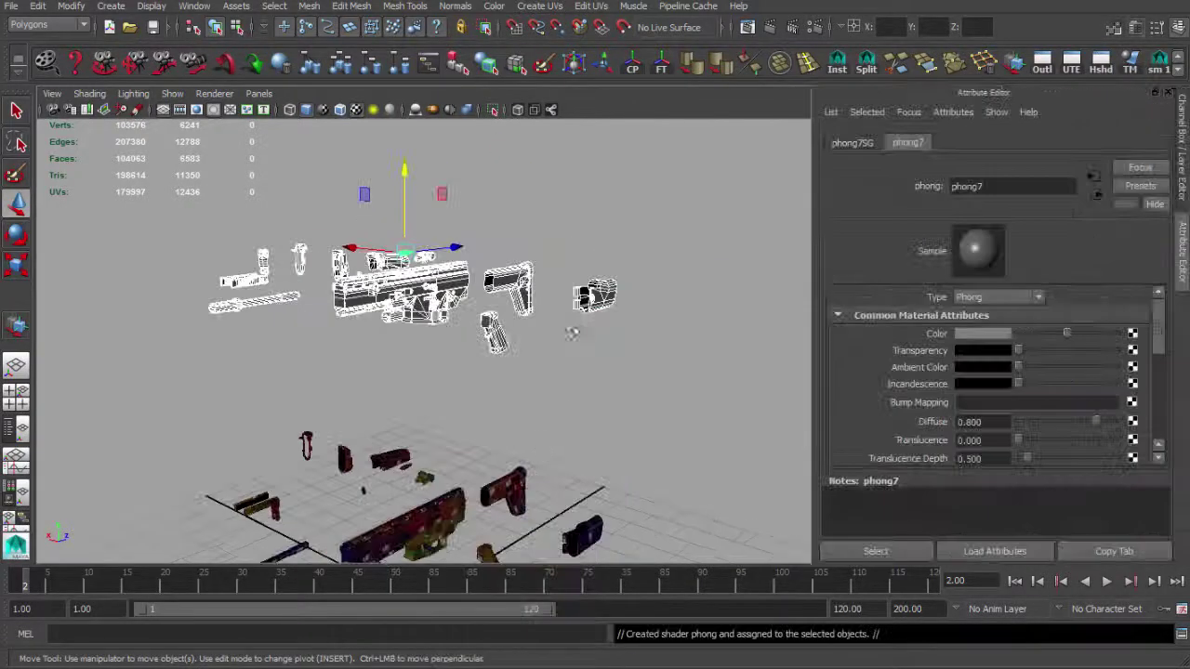
click(1132, 404)
click(757, 213)
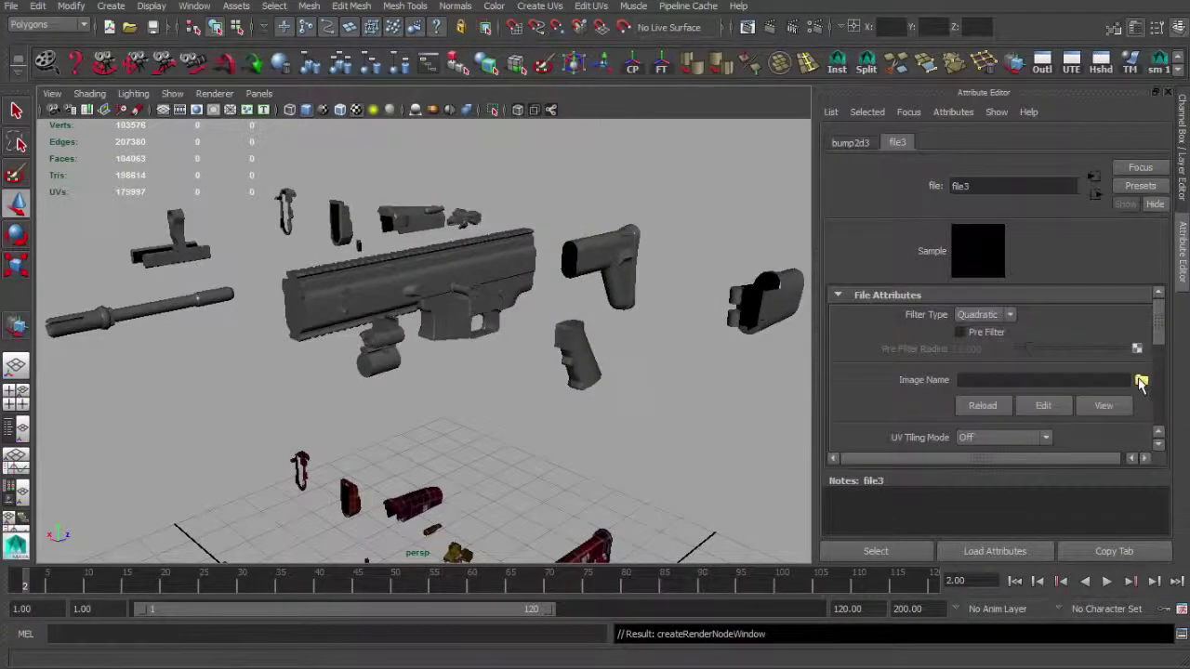
click(1142, 382)
click(182, 93)
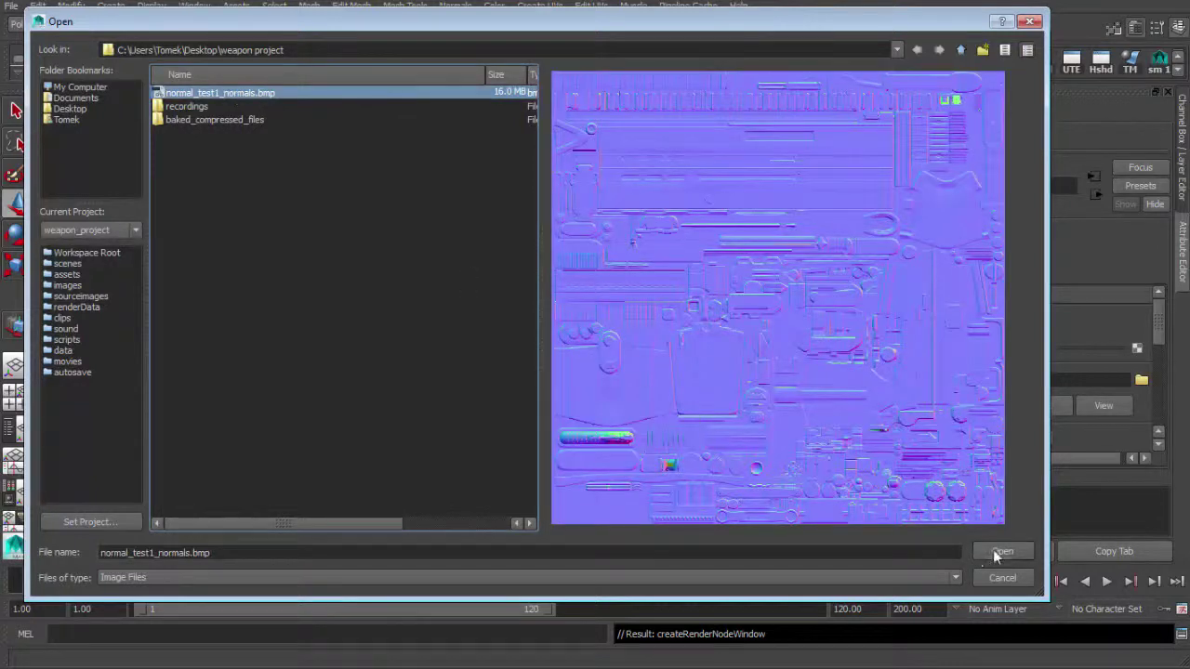
click(1003, 552)
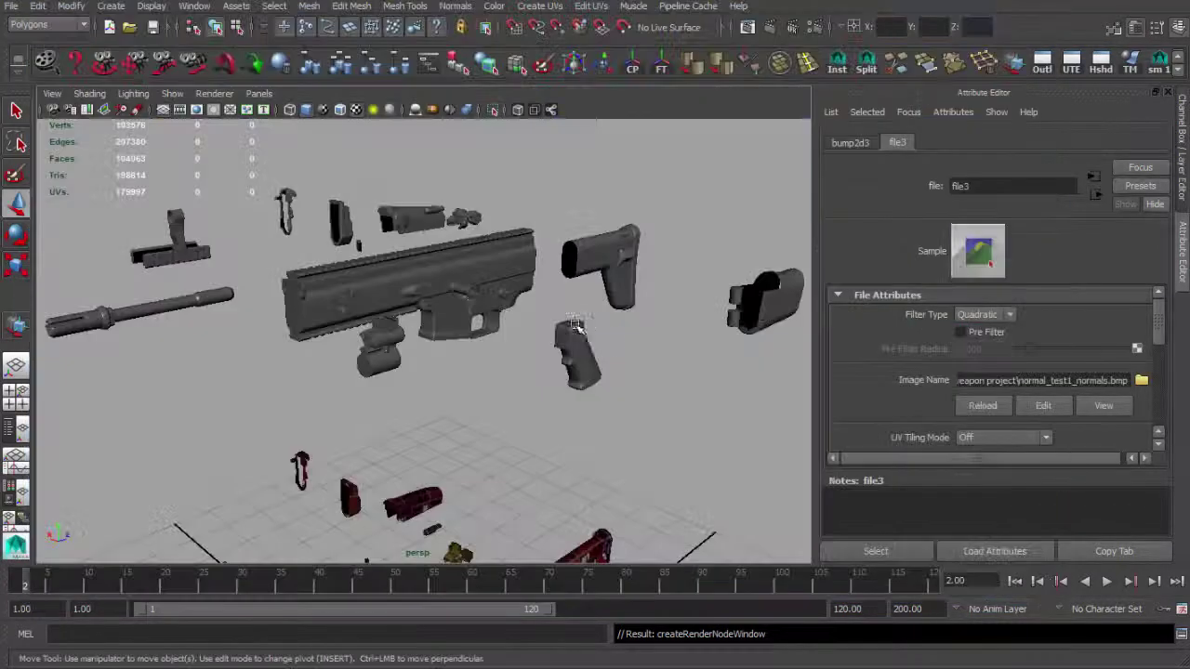
Step: Close the Attribute Editor and examine the baked details on the duplicated gun's receiver up close
alt+right_drag(527, 309, 704, 342)
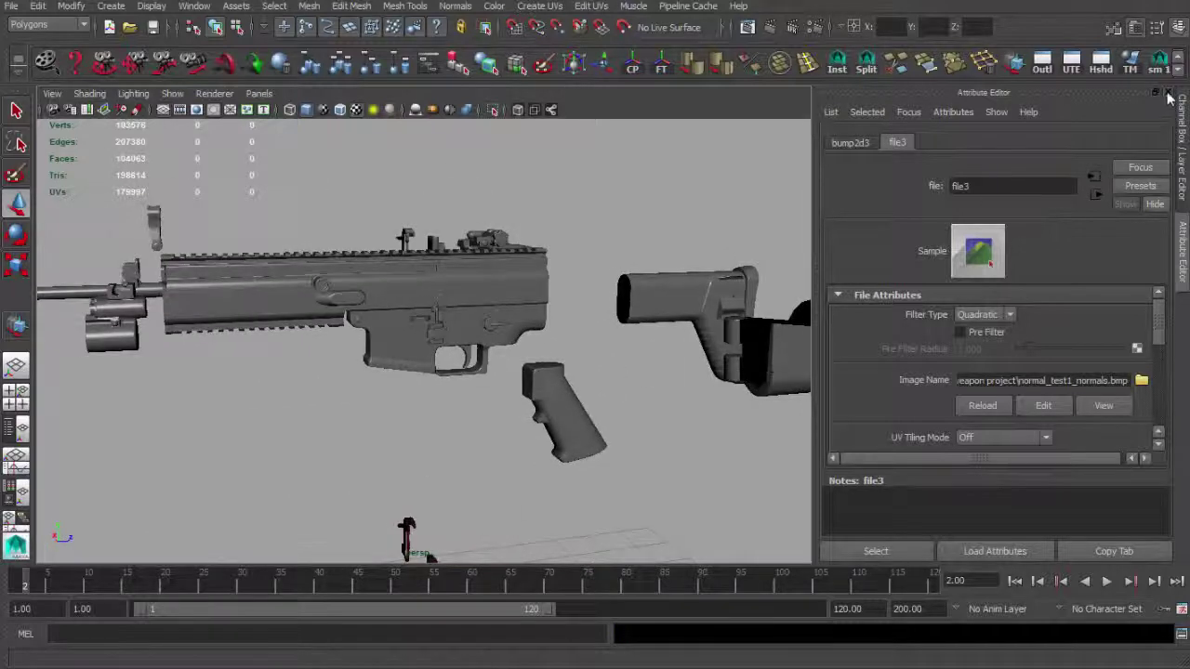
click(1168, 93)
click(425, 156)
alt+drag(425, 156, 426, 166)
alt+right_drag(425, 165, 564, 269)
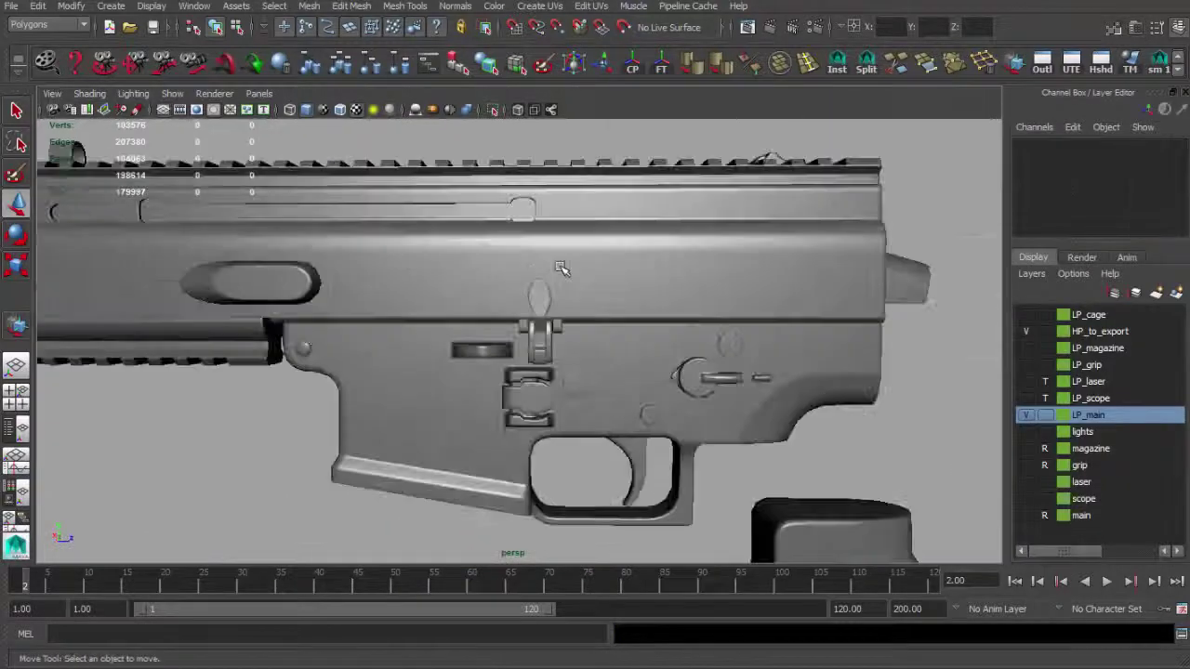
alt+drag(563, 269, 574, 269)
alt+right_drag(675, 308, 485, 289)
alt+drag(486, 290, 514, 296)
click(514, 296)
click(348, 186)
alt+drag(348, 186, 353, 139)
Step: Toggle the viewport's textured display repeatedly to compare the gun with and without the normal map
click(358, 110)
click(358, 110)
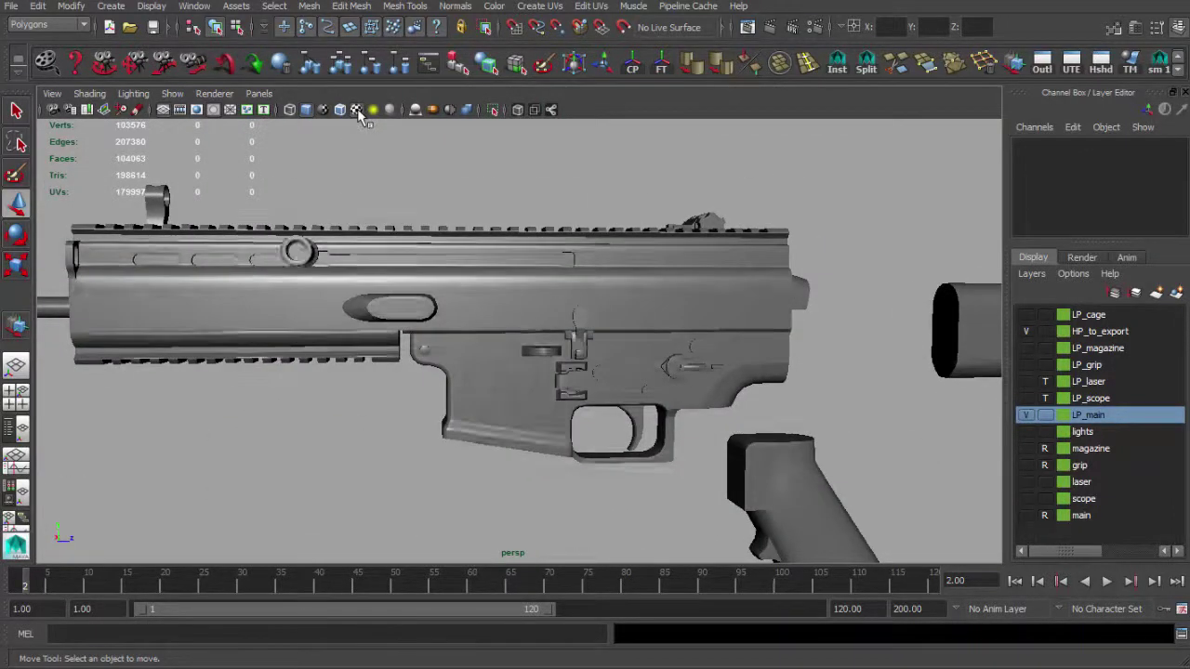
click(359, 111)
click(359, 111)
click(359, 112)
click(359, 112)
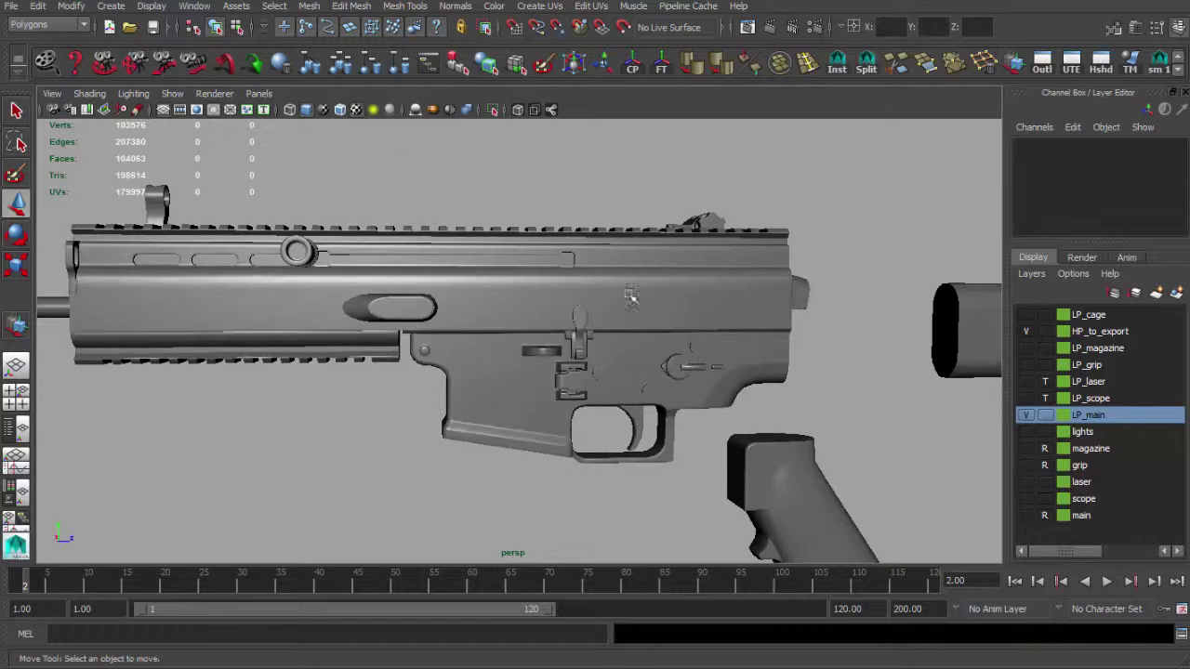
Step: Examine the normal map on the opposite side of the gun, around the ejection port and magazine release
alt+right_drag(630, 294, 443, 268)
alt+drag(442, 268, 443, 267)
alt+drag(555, 300, 768, 304)
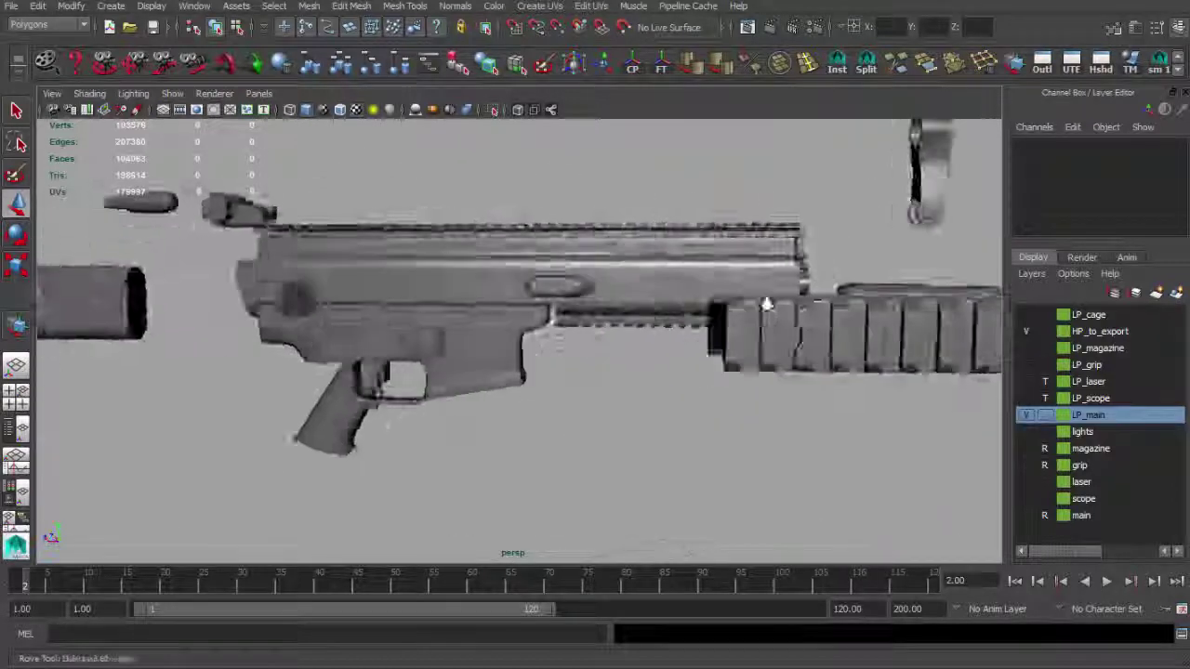
alt+right_drag(768, 303, 856, 311)
alt+middle_drag(528, 325, 616, 334)
alt+right_drag(617, 335, 593, 322)
alt+drag(592, 322, 605, 322)
alt+right_drag(605, 321, 587, 343)
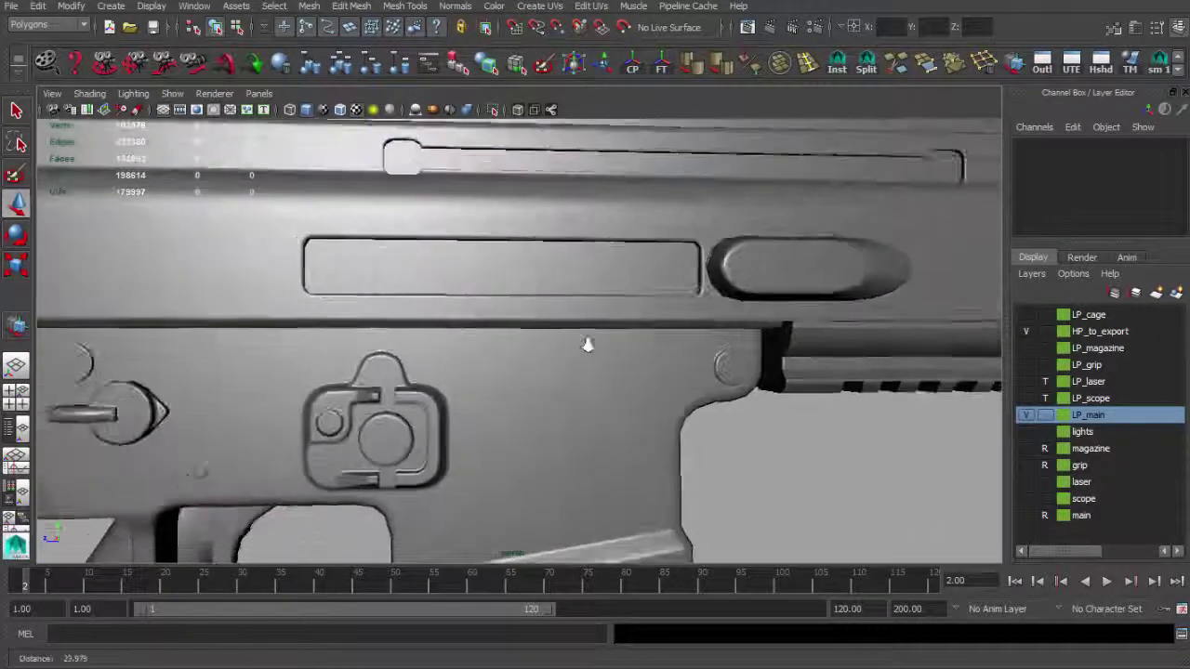
alt+middle_drag(586, 343, 726, 276)
alt+drag(726, 275, 631, 278)
Step: Examine the normal map on the fire selector, trigger area and pistol grip
alt+drag(590, 289, 823, 288)
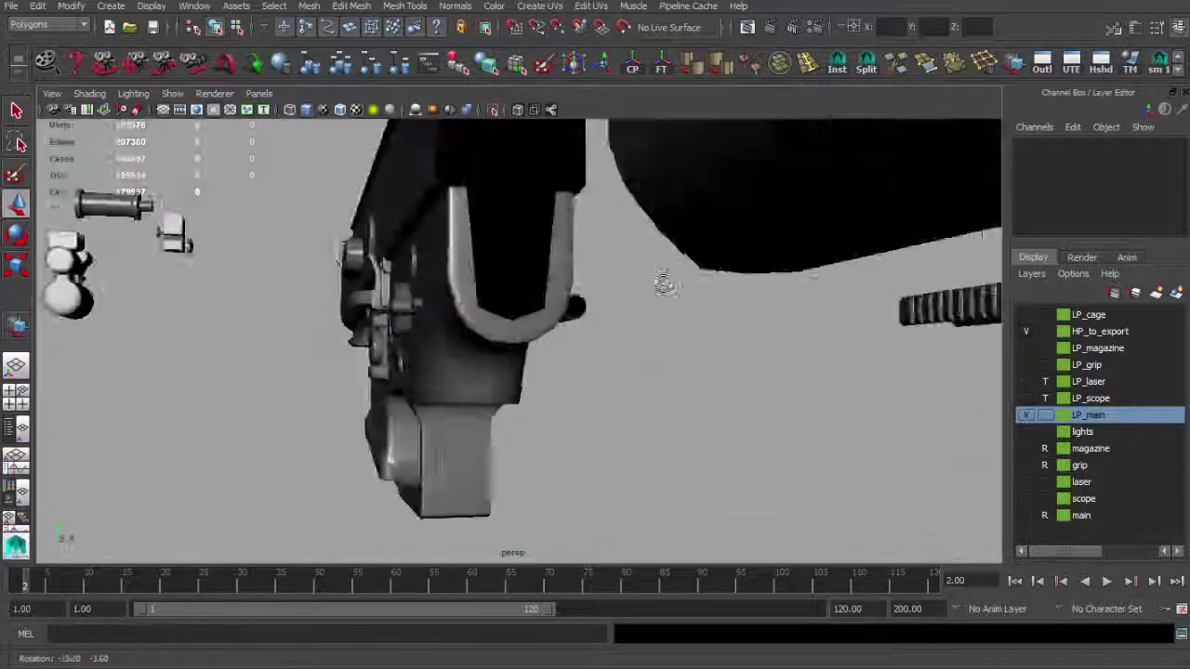
alt+drag(664, 282, 621, 307)
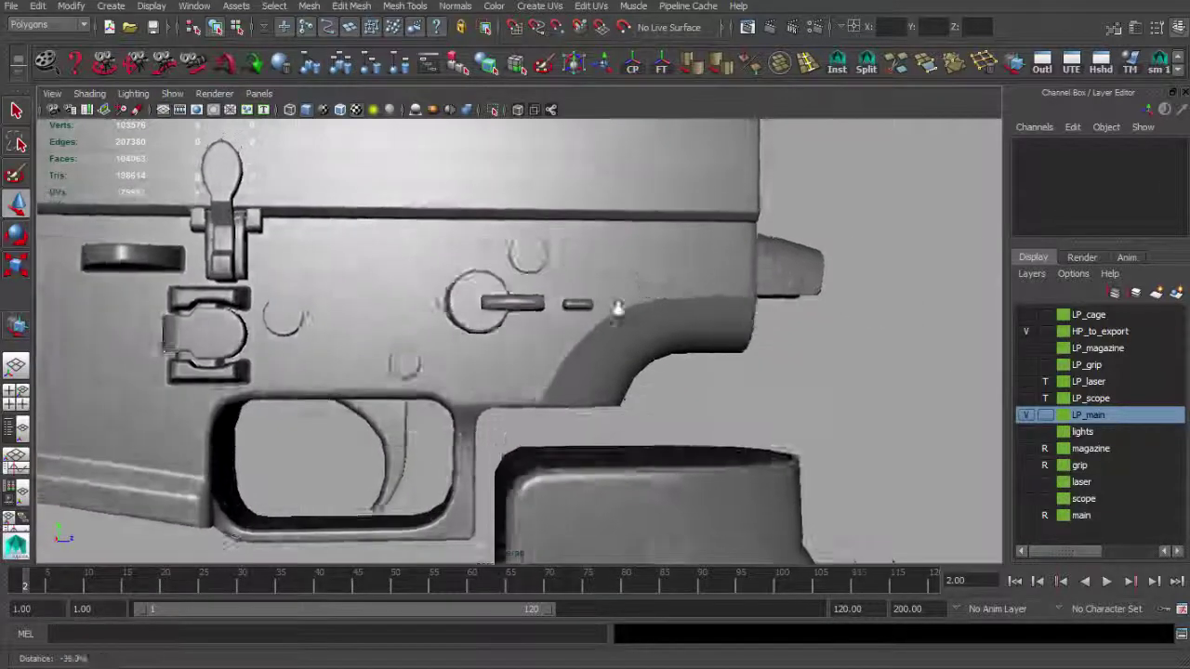
alt+right_drag(619, 310, 582, 302)
alt+drag(595, 312, 640, 305)
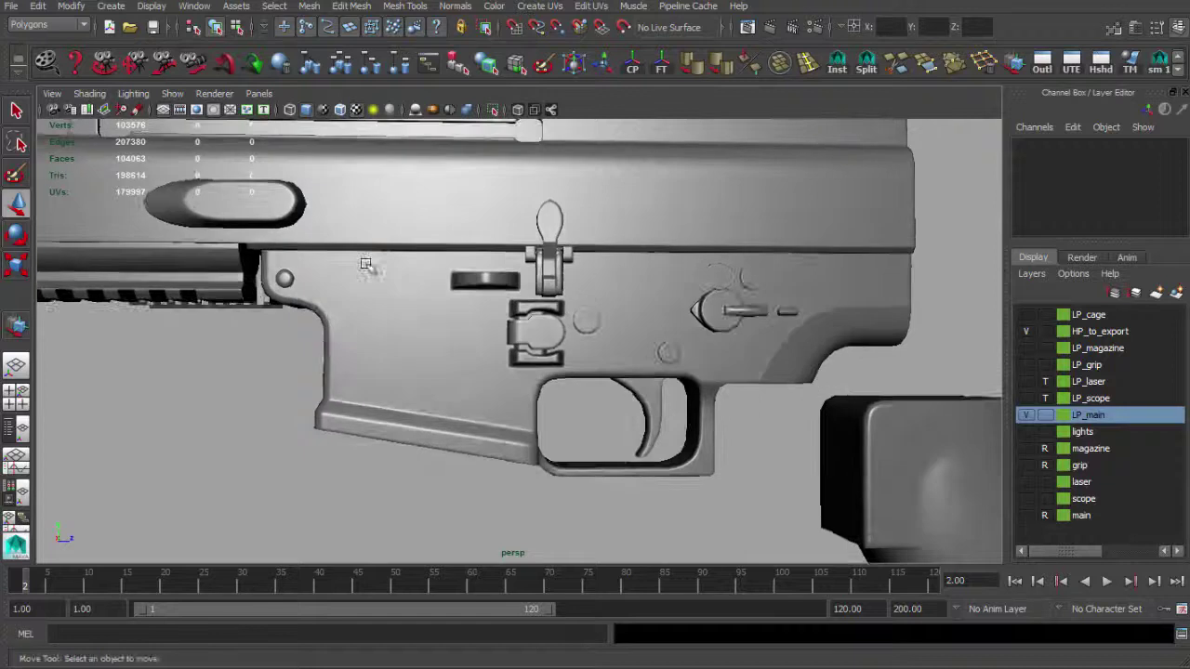
alt+drag(434, 320, 604, 335)
alt+right_drag(604, 335, 567, 326)
alt+middle_drag(567, 325, 454, 260)
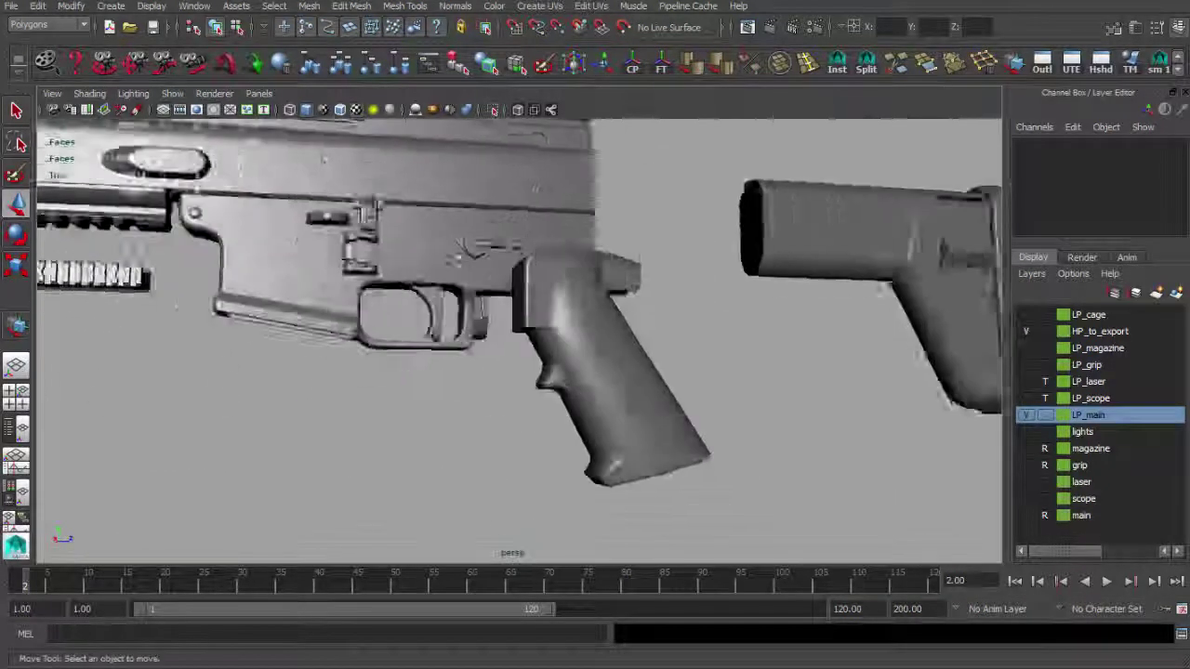
Step: Examine the normal map on the detached stock from several angles, including its grooved front edge and side details
alt+drag(454, 260, 325, 313)
alt+right_drag(325, 314, 431, 310)
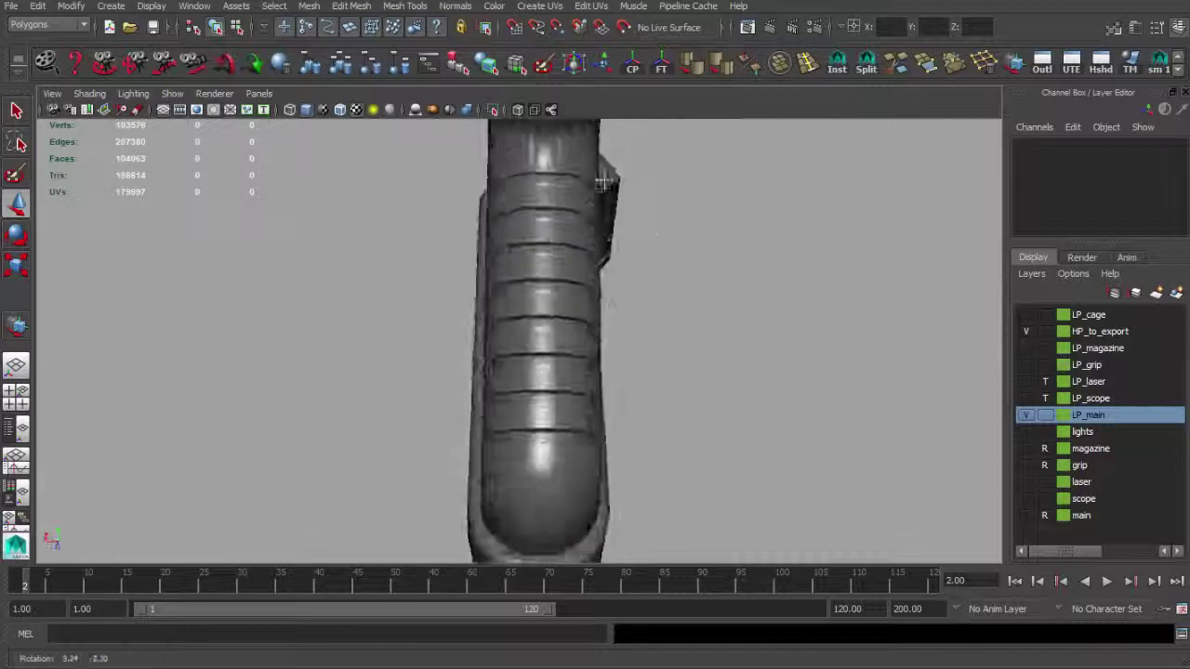
alt+middle_drag(450, 279, 587, 427)
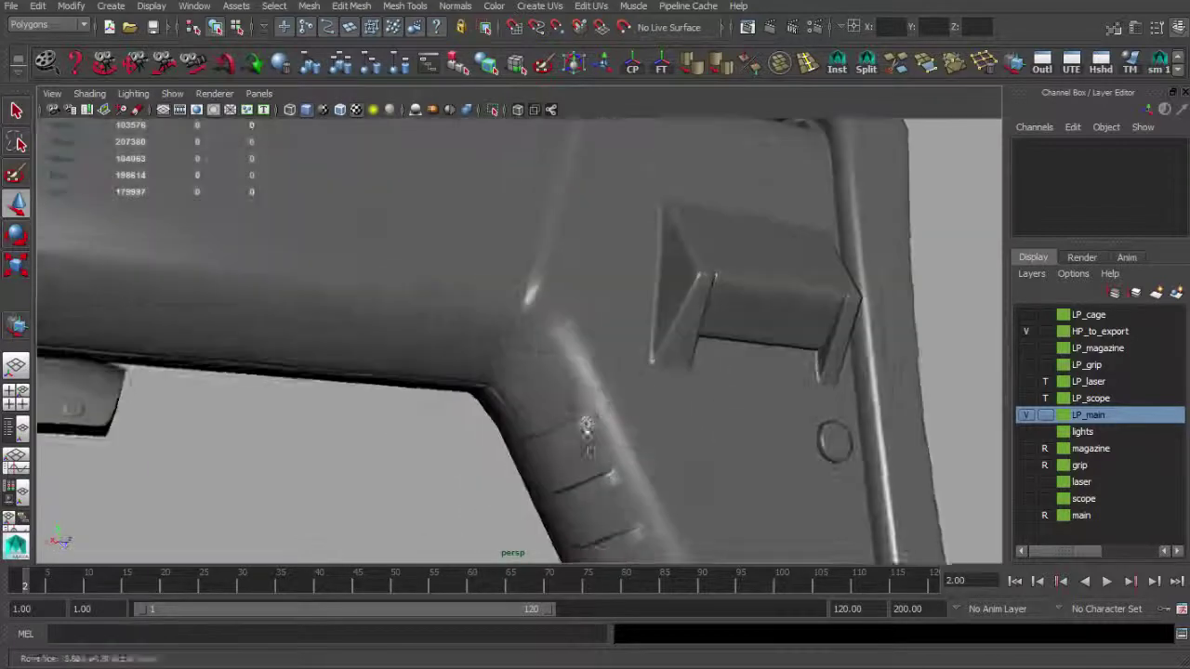
alt+drag(587, 428, 822, 417)
alt+drag(631, 455, 543, 300)
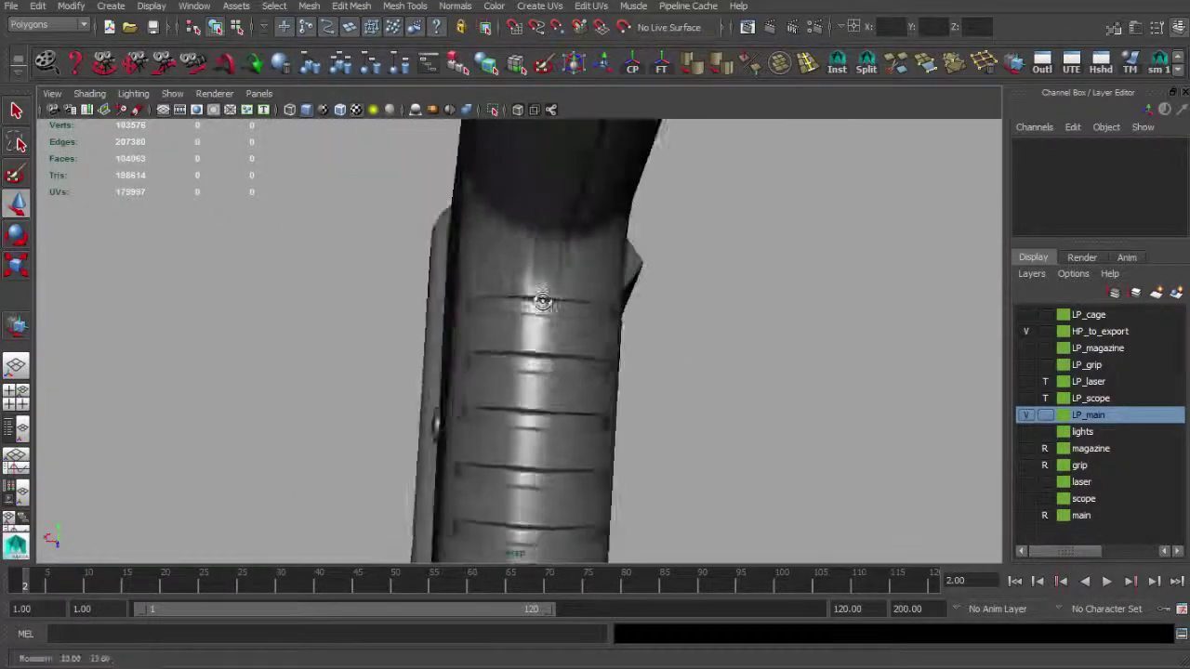
alt+drag(633, 365, 519, 387)
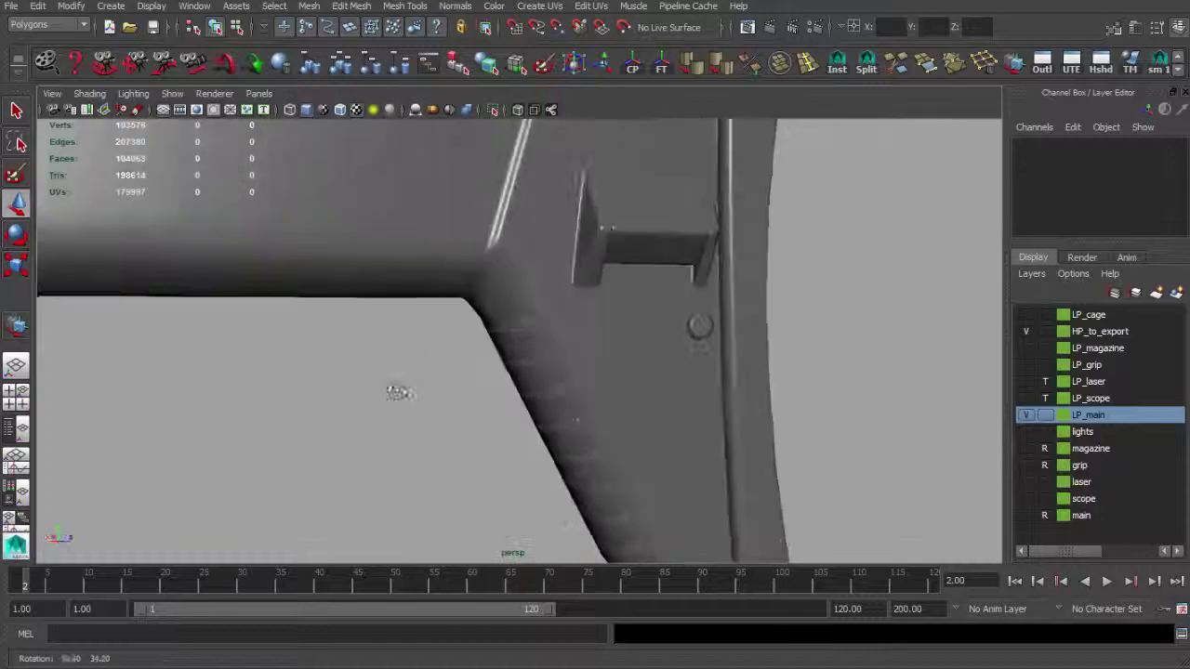
alt+drag(400, 393, 316, 354)
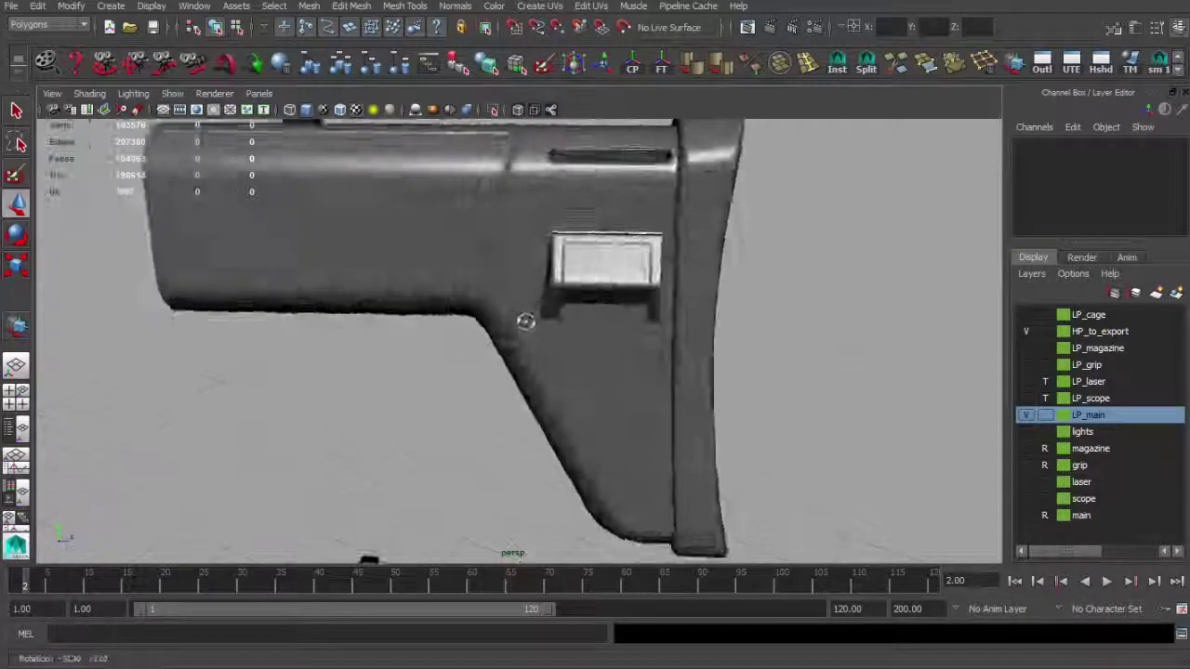
mouse_move(526, 322)
alt+mouse_down()
mouse_move(539, 378)
mouse_move(522, 445)
mouse_move(545, 329)
mouse_move(510, 306)
alt+mouse_up()
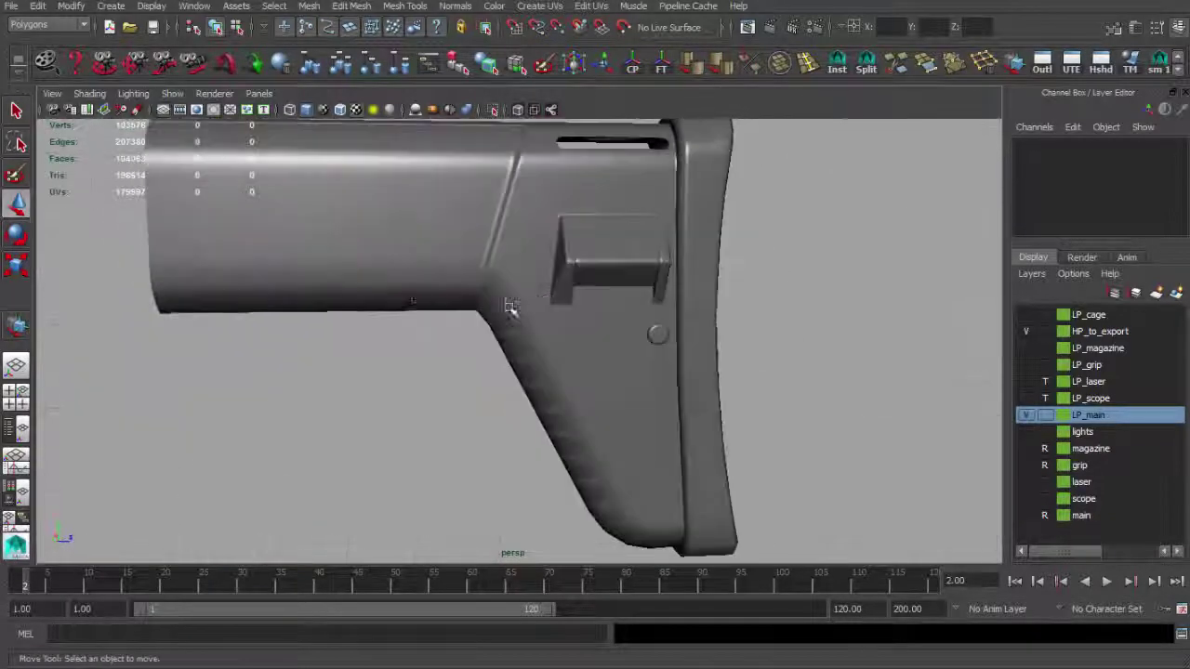
Step: Examine the normal map on the detached front sight base, selecting the part to show its wireframe
alt+right_drag(511, 306, 391, 308)
alt+middle_drag(391, 308, 547, 303)
alt+drag(547, 304, 589, 305)
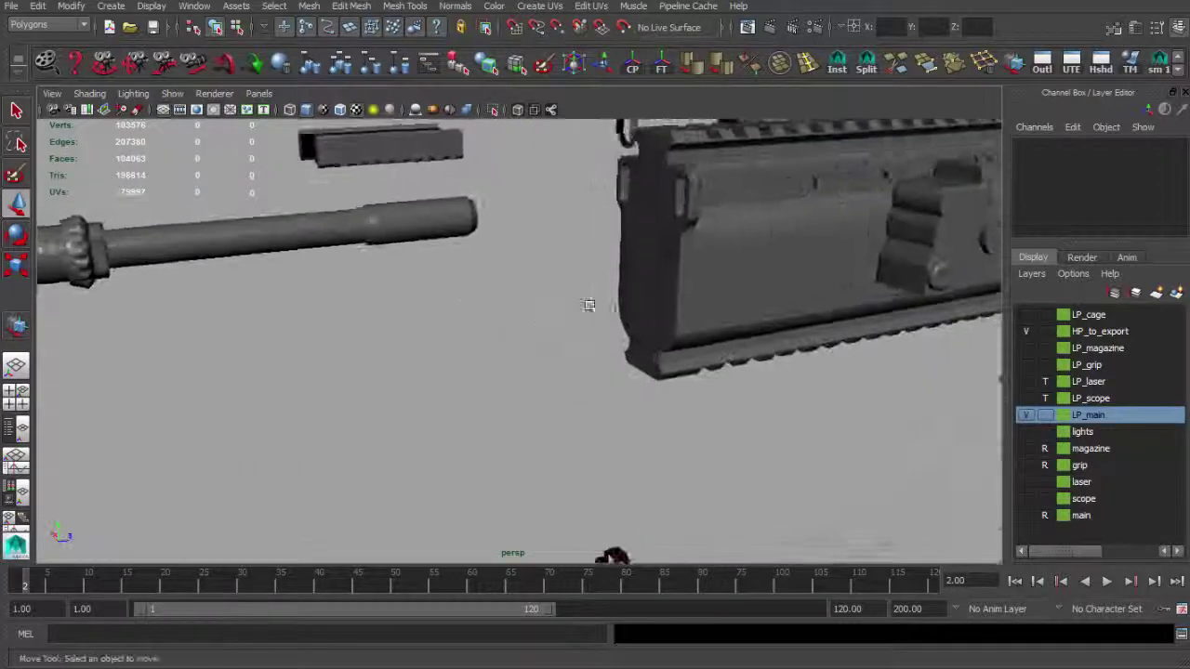
alt+middle_drag(590, 305, 391, 261)
alt+right_drag(390, 261, 660, 348)
click(610, 345)
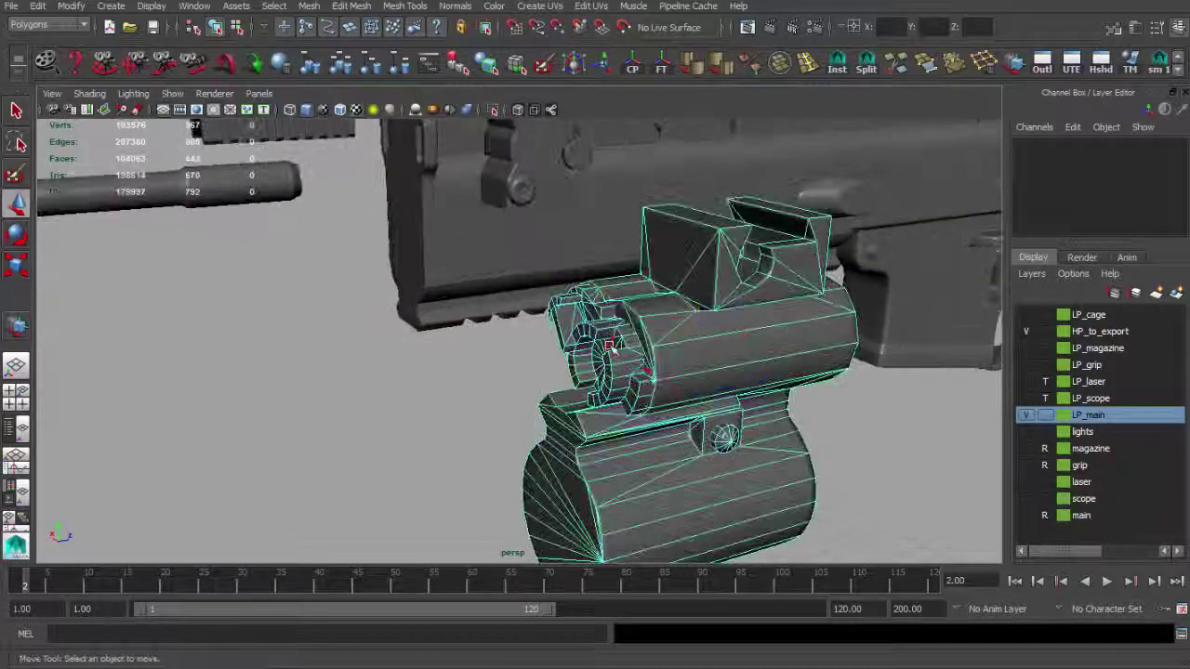
double_click(610, 346)
alt+drag(535, 325, 618, 295)
key(q)
alt+drag(688, 392, 319, 325)
alt+right_drag(319, 324, 365, 332)
alt+drag(365, 332, 408, 337)
alt+right_drag(407, 337, 360, 258)
Step: Frame the muzzle device at the end of the barrel and examine its slots, grooves and toothed collar
alt+middle_drag(360, 258, 512, 308)
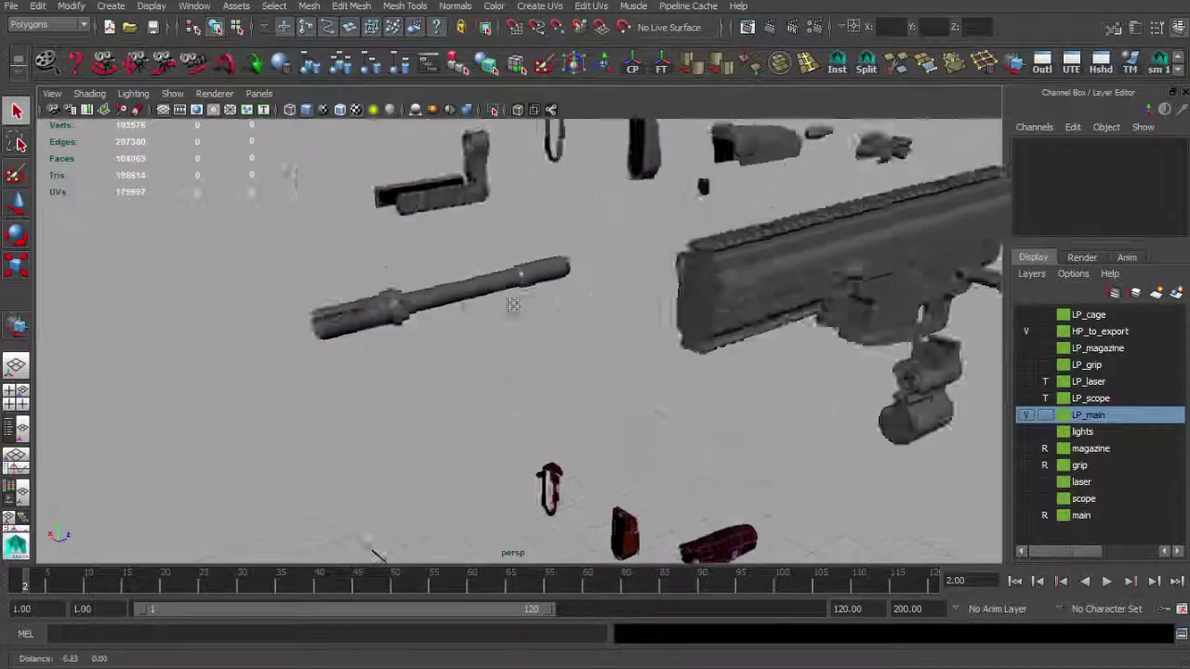
alt+drag(512, 308, 468, 332)
click(383, 184)
double_click(385, 180)
key(f)
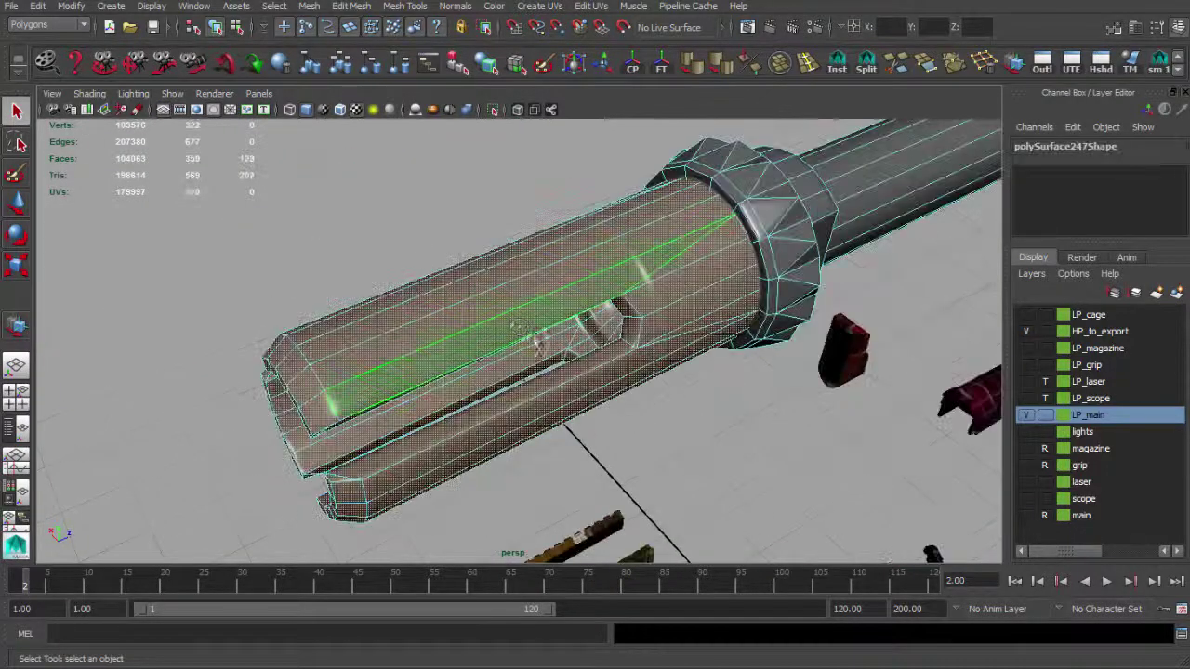
alt+drag(609, 348, 549, 313)
right_drag(550, 313, 641, 260)
alt+middle_drag(712, 252, 521, 209)
mouse_move(519, 191)
alt+mouse_down()
mouse_move(524, 290)
mouse_move(567, 315)
alt+mouse_up()
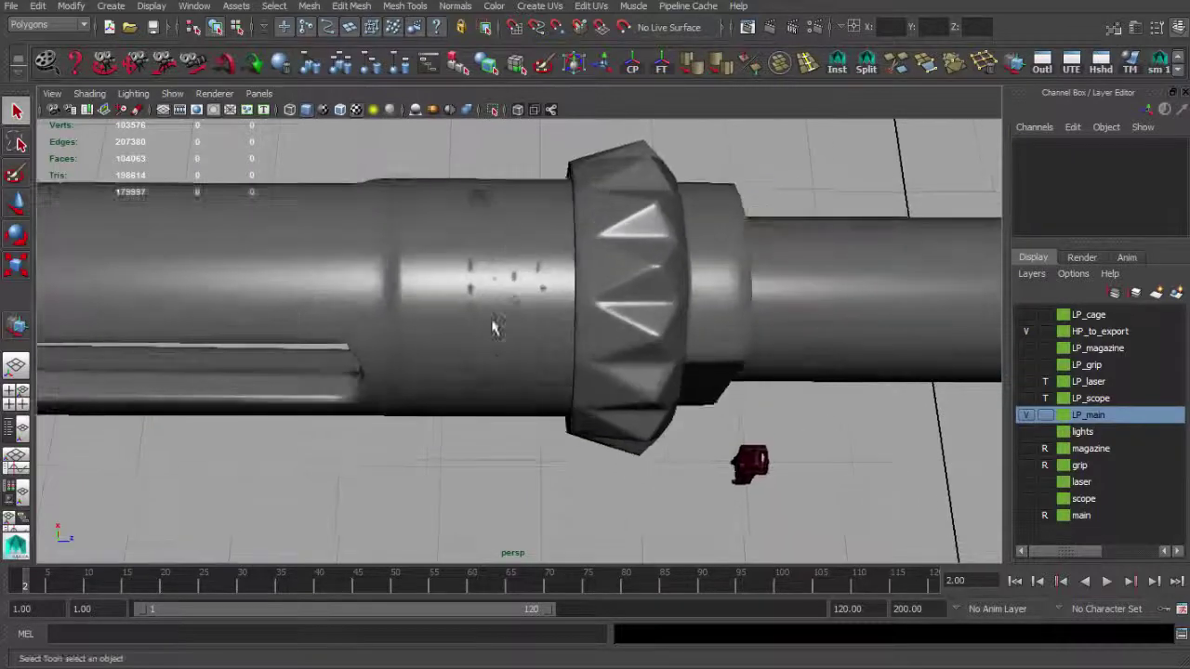
mouse_move(478, 256)
alt+mouse_down()
mouse_move(498, 271)
mouse_move(532, 398)
alt+mouse_up()
mouse_move(474, 288)
alt+mouse_down()
mouse_move(702, 227)
mouse_move(834, 335)
mouse_move(545, 260)
mouse_move(550, 341)
mouse_move(573, 266)
mouse_move(546, 264)
alt+mouse_up()
alt+drag(600, 294, 523, 377)
alt+drag(510, 334, 465, 270)
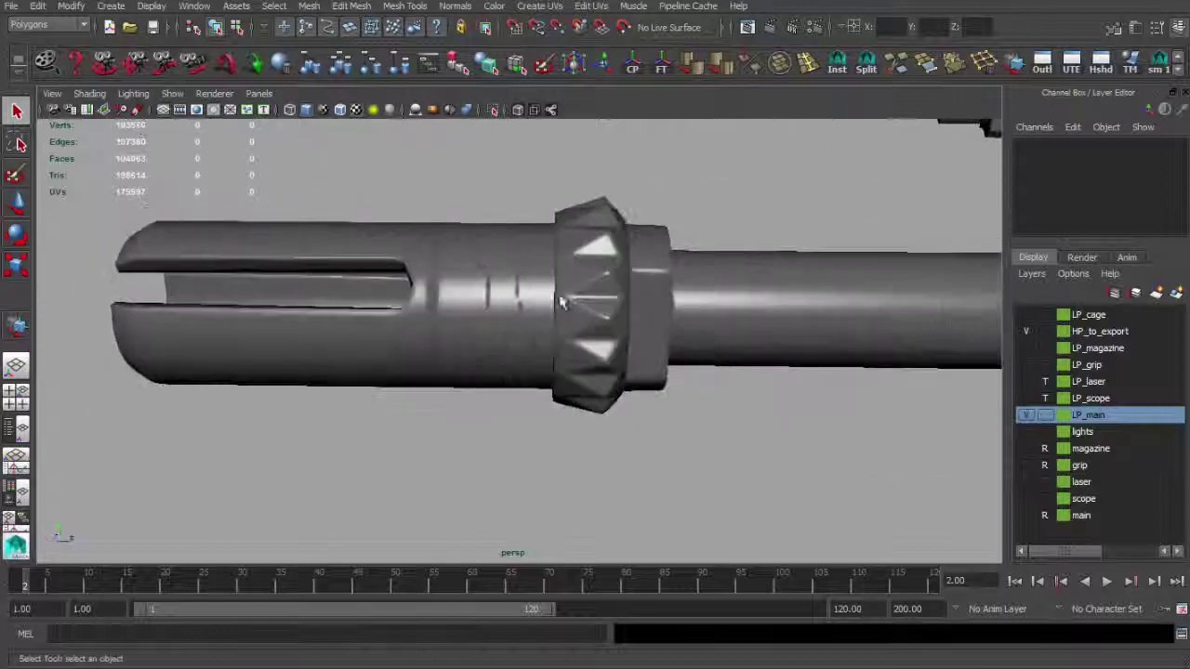
Step: Examine the normal map along the barrel up to its thicker rear section
scroll(561, 302, down, 4)
alt+middle_drag(561, 303, 471, 277)
alt+drag(471, 277, 452, 282)
scroll(558, 312, down, 3)
alt+middle_drag(557, 312, 526, 316)
scroll(539, 317, up, 5)
alt+drag(549, 317, 523, 327)
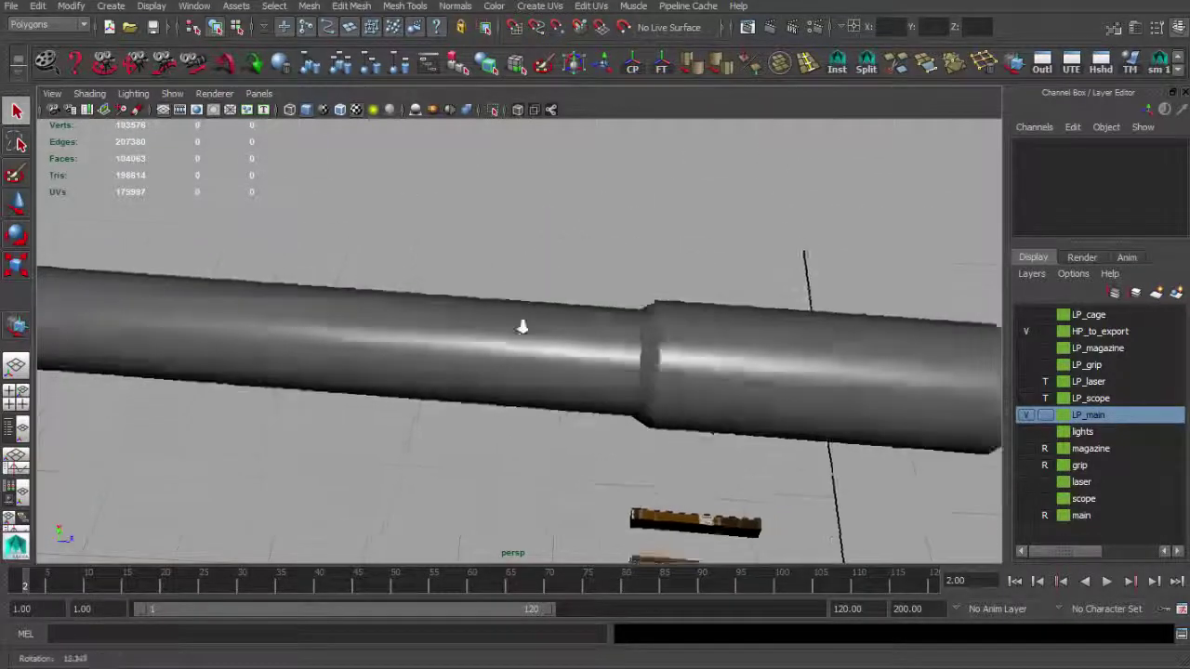
alt+right_drag(523, 327, 400, 279)
alt+drag(399, 279, 568, 289)
scroll(492, 276, down, 6)
alt+middle_drag(568, 289, 417, 251)
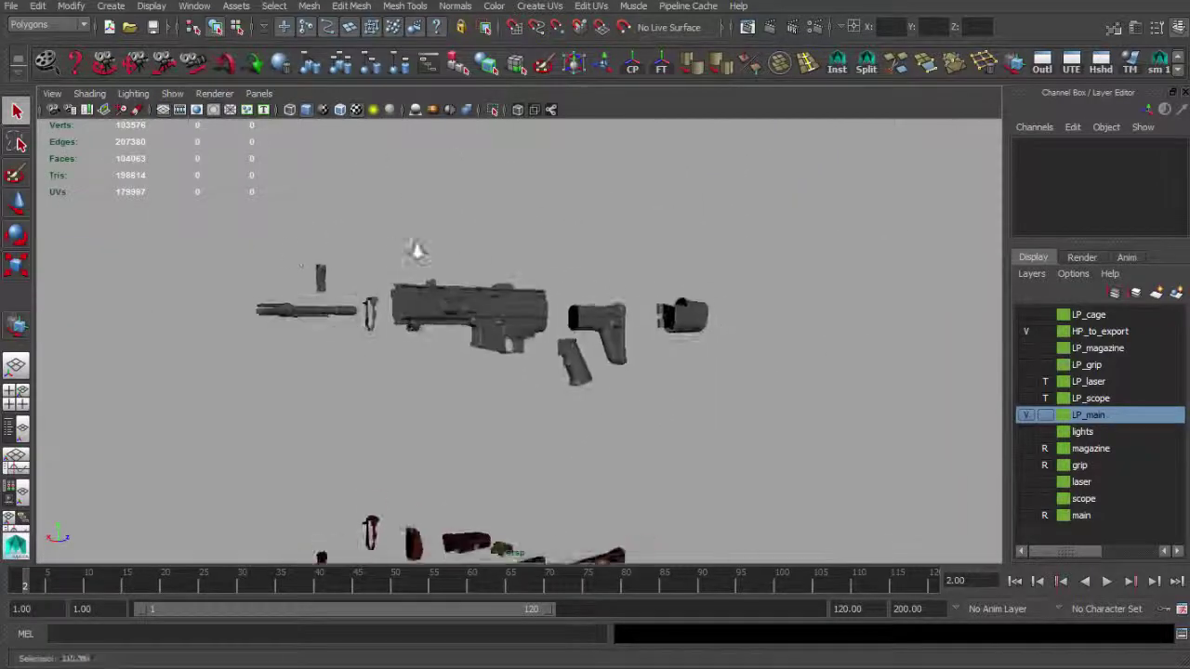
Step: Reset the translation of all the exploded low-poly parts to reassemble the gun
click(446, 337)
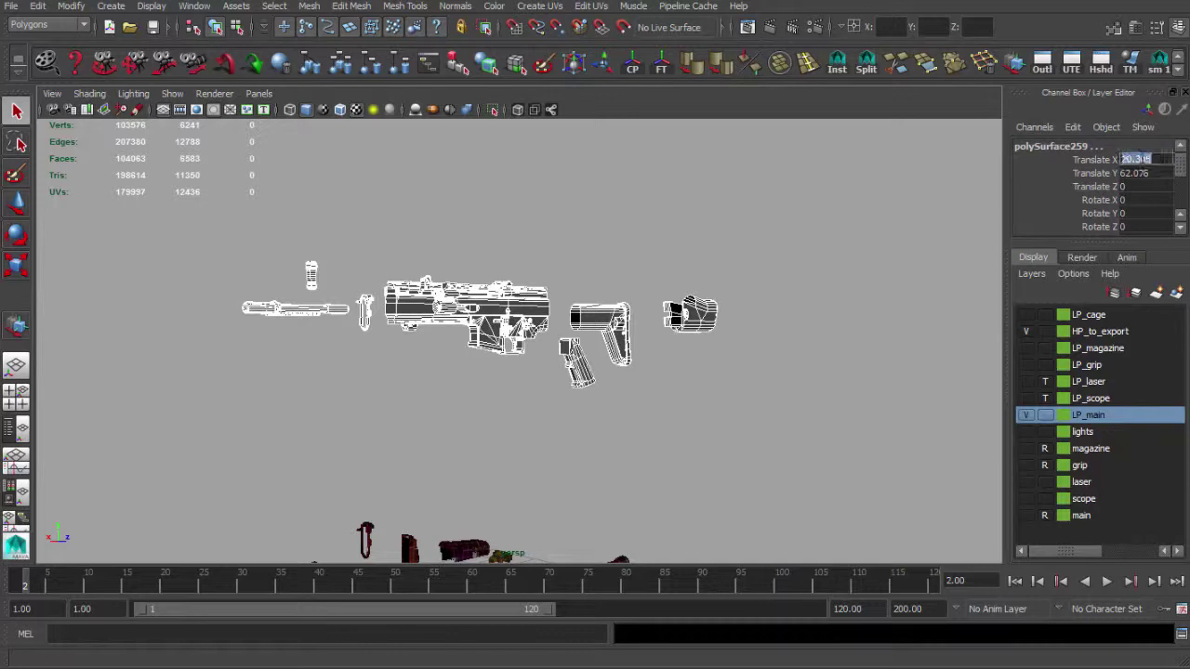
click(635, 235)
alt+drag(635, 235, 457, 237)
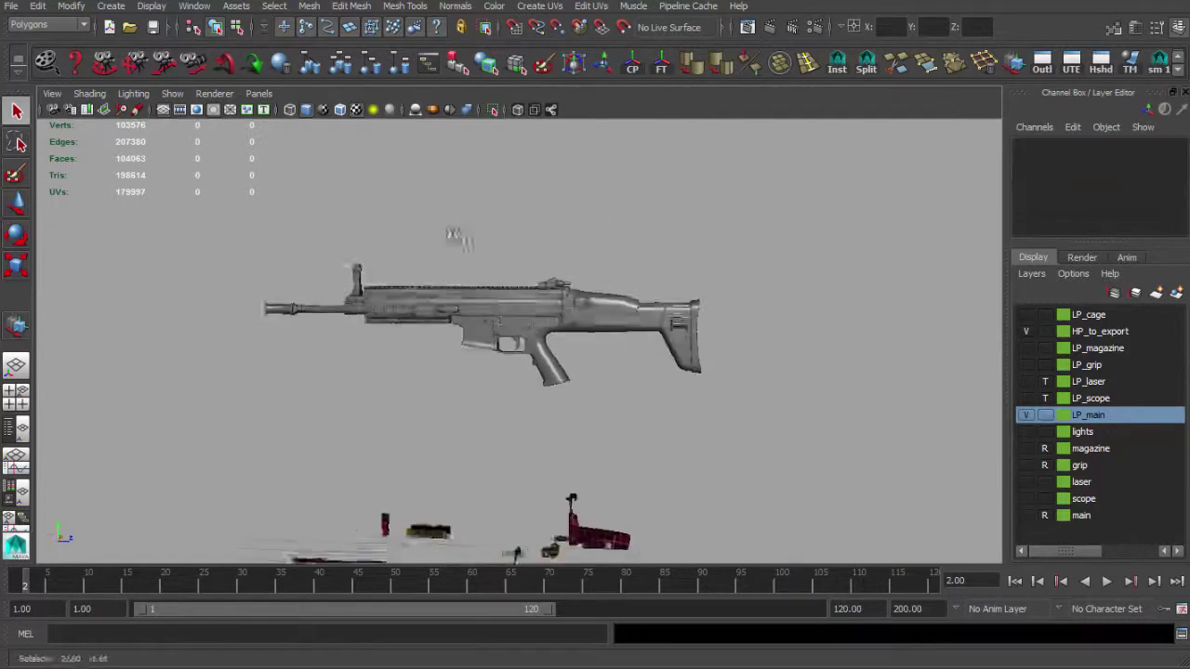
Step: Examine the reassembled gun's receiver, stock hinge and grip on the magazine release side
alt+right_drag(457, 237, 657, 293)
alt+drag(657, 293, 359, 338)
alt+right_drag(359, 337, 534, 294)
alt+drag(535, 294, 496, 267)
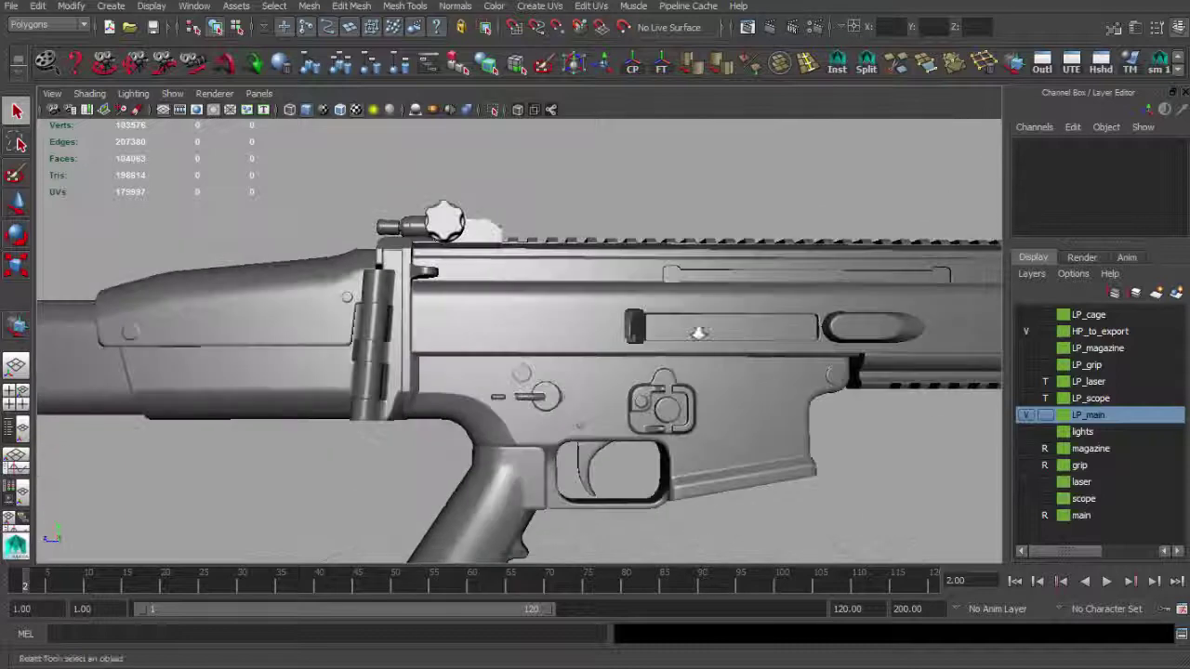
alt+drag(699, 333, 565, 248)
alt+right_drag(695, 295, 605, 289)
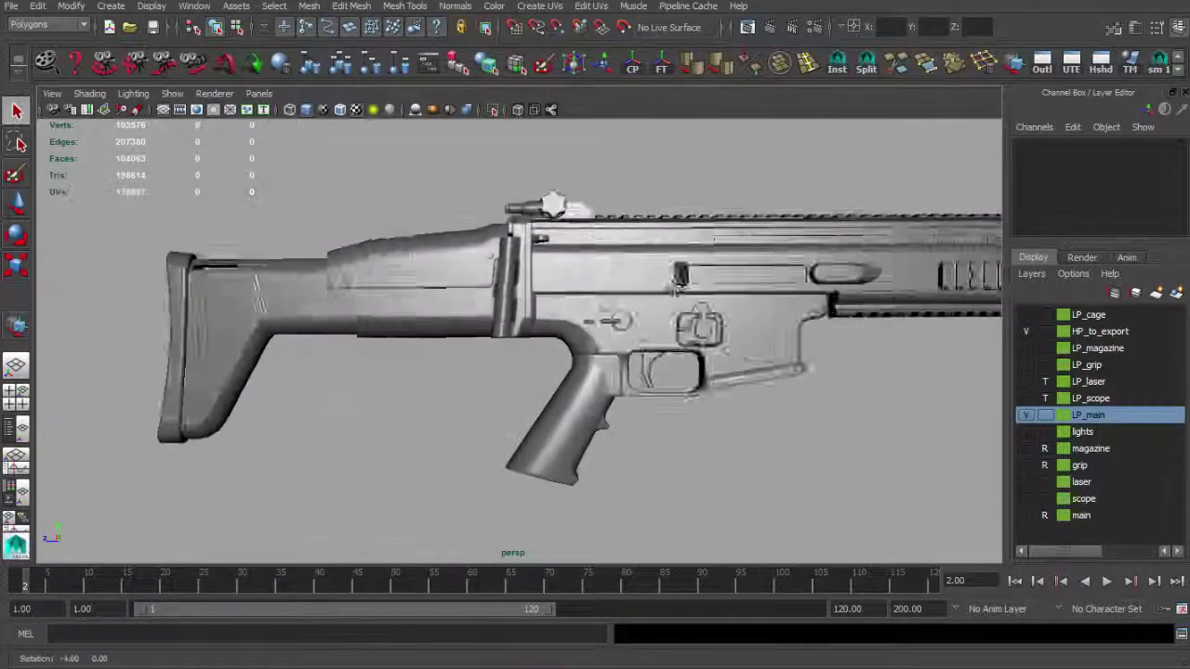
alt+drag(642, 284, 688, 288)
alt+middle_drag(706, 303, 561, 277)
alt+right_drag(560, 277, 693, 318)
alt+middle_drag(502, 305, 630, 319)
alt+right_drag(630, 319, 566, 303)
alt+middle_drag(566, 304, 645, 337)
alt+drag(645, 338, 661, 374)
alt+right_drag(660, 373, 606, 368)
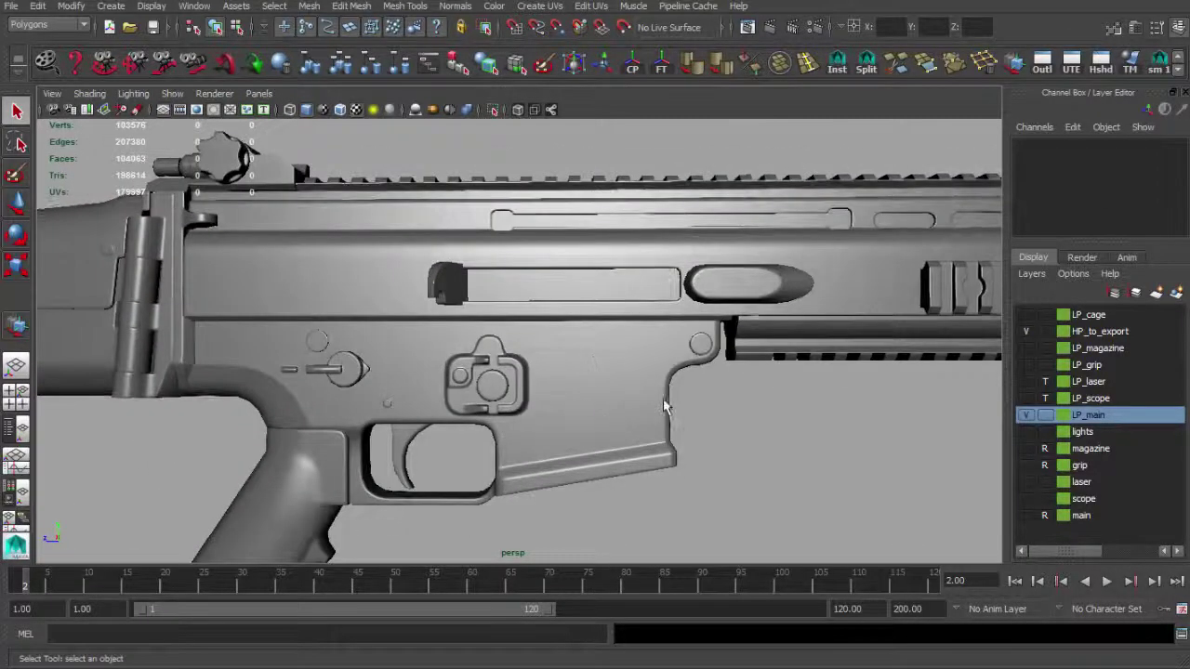
Step: Examine the shading of the flat magazine well surface and the magazine release up close
mouse_move(665, 406)
alt+mouse_down()
mouse_move(658, 394)
mouse_move(667, 404)
alt+mouse_up()
alt+right_drag(667, 404, 567, 404)
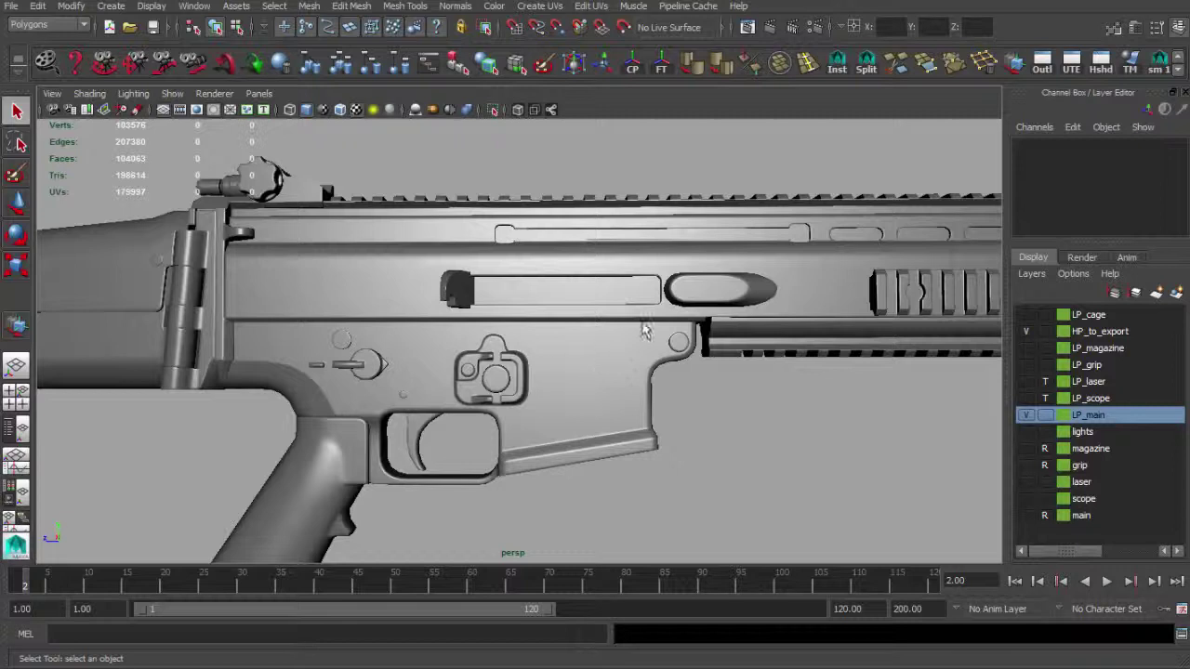
alt+drag(617, 407, 609, 396)
alt+right_drag(614, 400, 869, 444)
alt+middle_drag(868, 443, 772, 348)
alt+right_drag(772, 348, 856, 348)
alt+drag(855, 347, 852, 345)
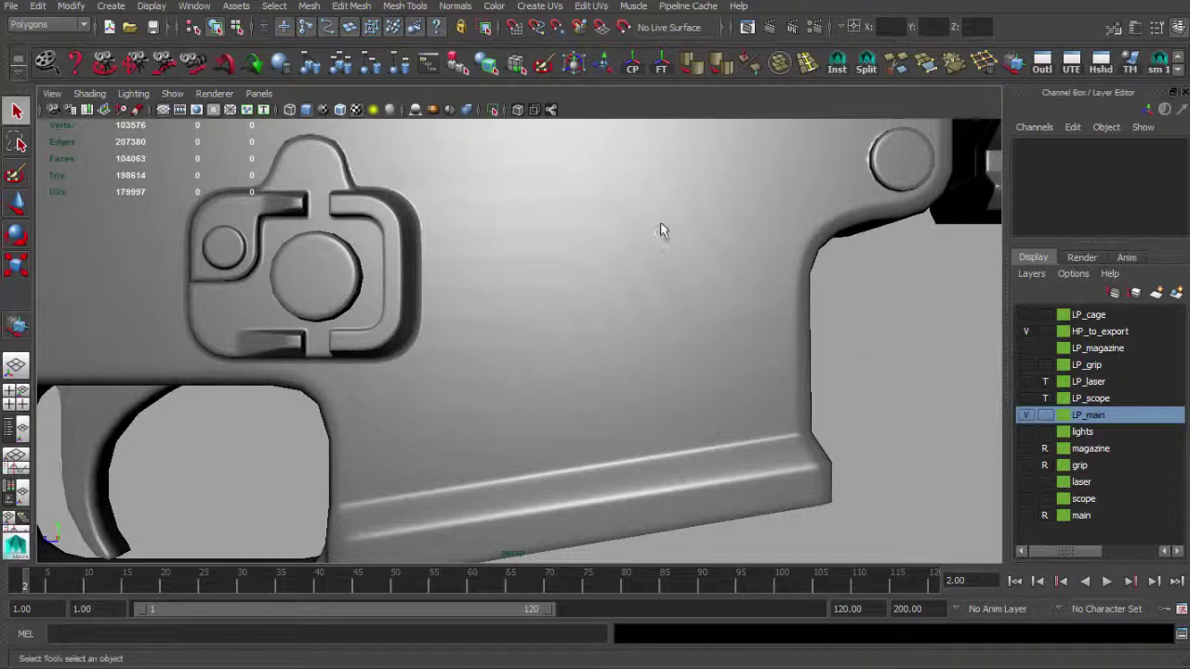
alt+right_drag(670, 273, 609, 234)
alt+middle_drag(609, 235, 593, 298)
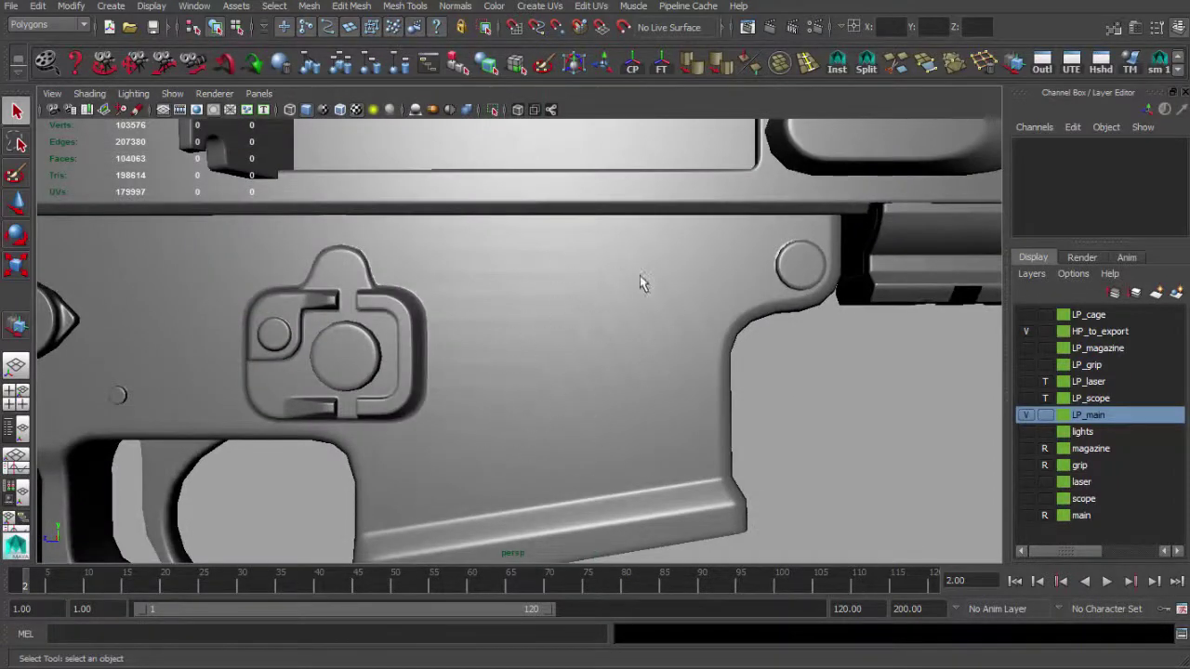
scroll(561, 364, down, 2)
scroll(636, 326, down, 3)
mouse_move(636, 329)
alt+mouse_down()
mouse_move(627, 317)
mouse_move(609, 331)
alt+mouse_up()
scroll(483, 362, up, 3)
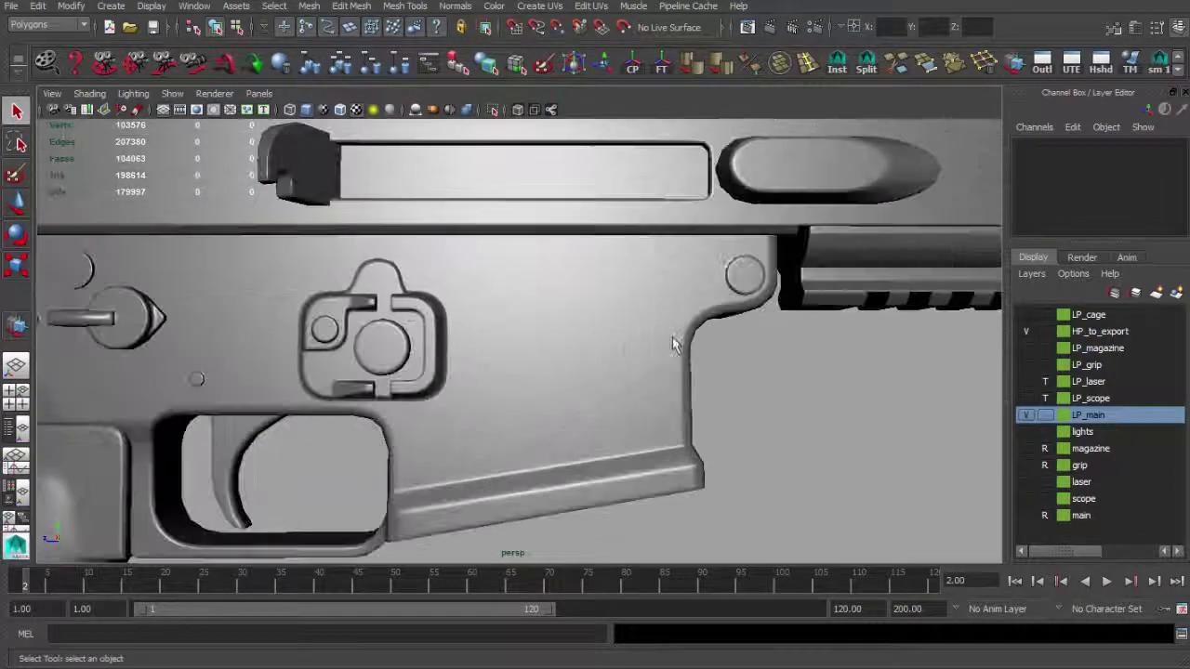
scroll(568, 290, down, 3)
alt+drag(568, 289, 542, 288)
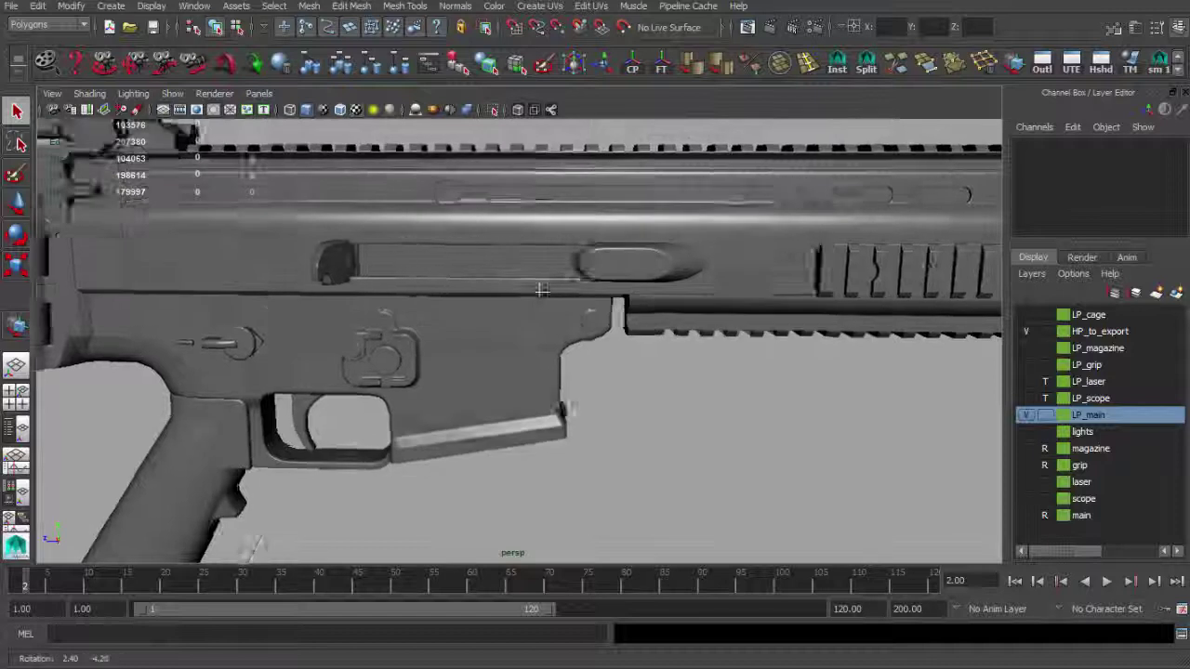
Step: Examine the reassembled low-poly gun's handguard, and view the whole weapon from the opposite side
alt+middle_drag(781, 284, 598, 274)
alt+drag(598, 273, 541, 284)
alt+middle_drag(592, 252, 558, 372)
alt+drag(558, 372, 800, 400)
scroll(605, 401, down, 4)
alt+drag(605, 402, 757, 359)
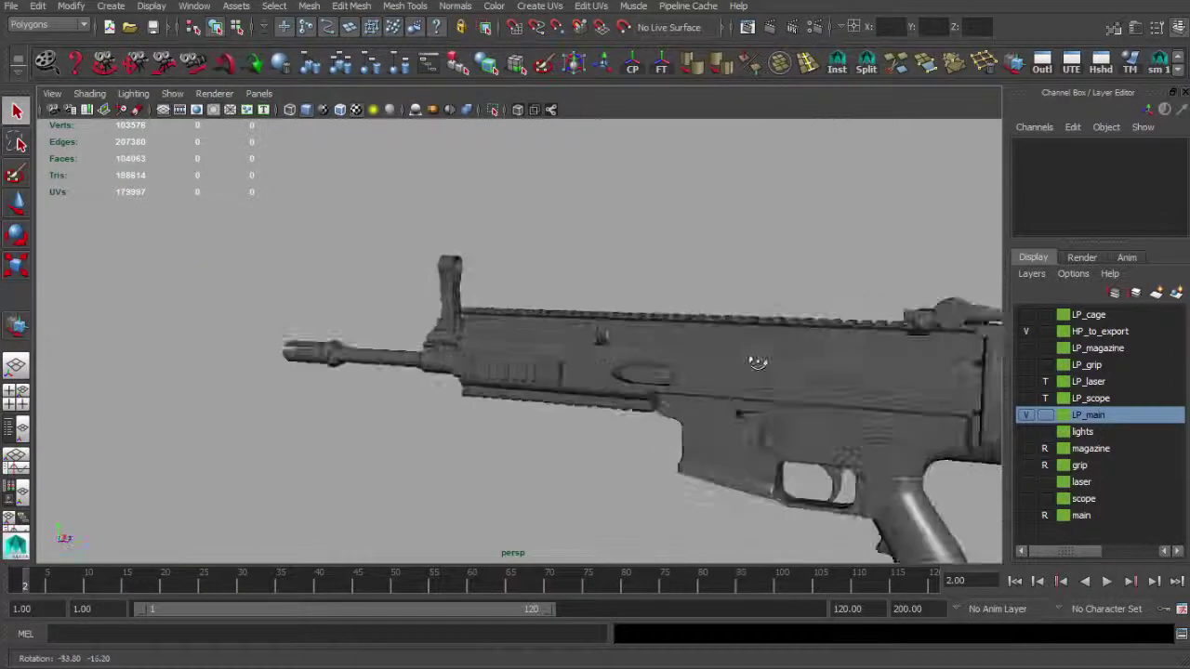
scroll(645, 337, down, 2)
alt+middle_drag(645, 338, 441, 279)
alt+drag(442, 279, 564, 326)
scroll(569, 330, down, 1)
alt+middle_drag(569, 330, 588, 305)
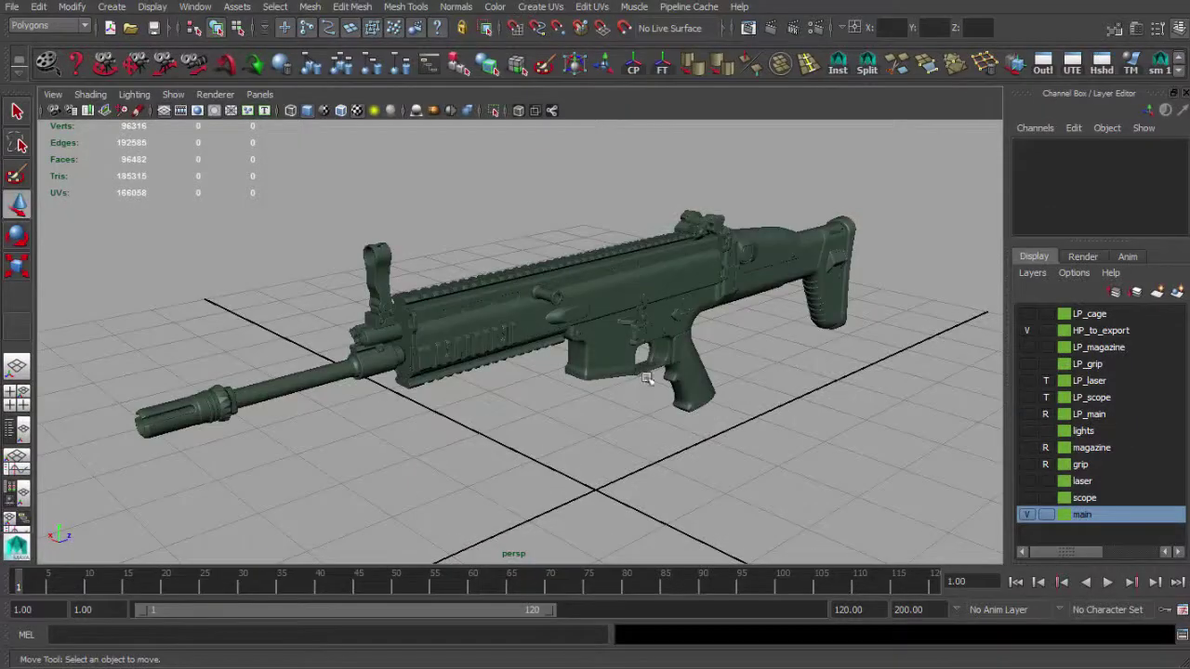
Step: Examine the assembled high-poly gun from the front and side
alt+drag(623, 372, 623, 367)
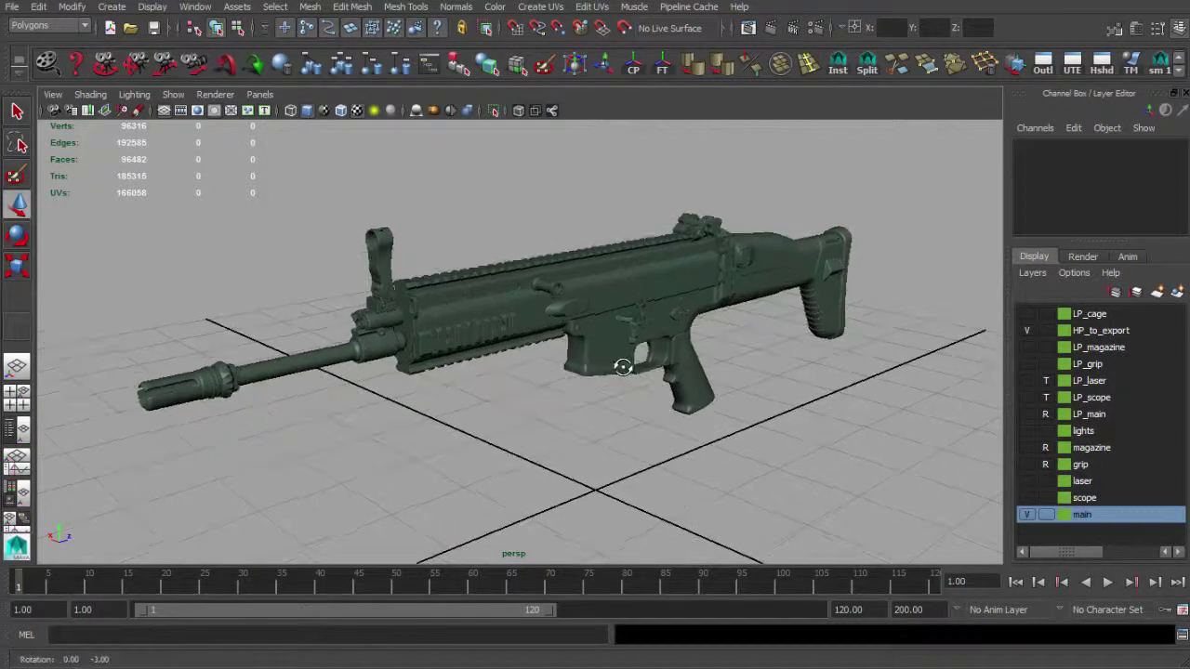
alt+middle_drag(621, 370, 628, 383)
alt+drag(627, 379, 630, 382)
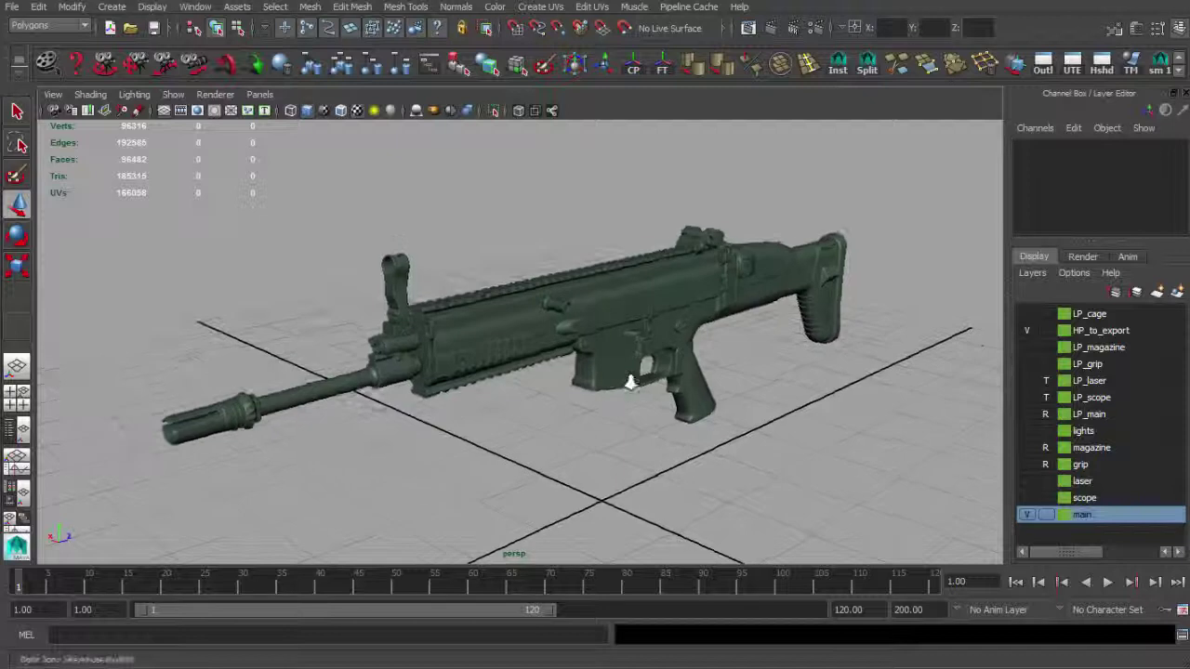
alt+drag(554, 371, 587, 377)
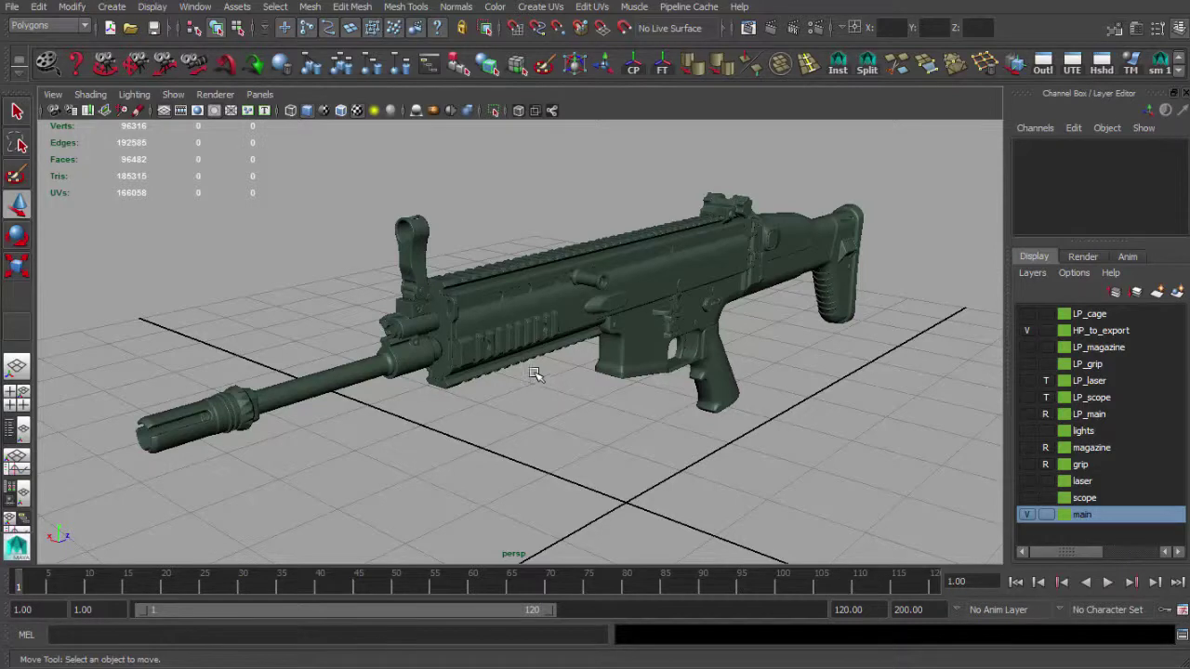
alt+drag(498, 365, 469, 354)
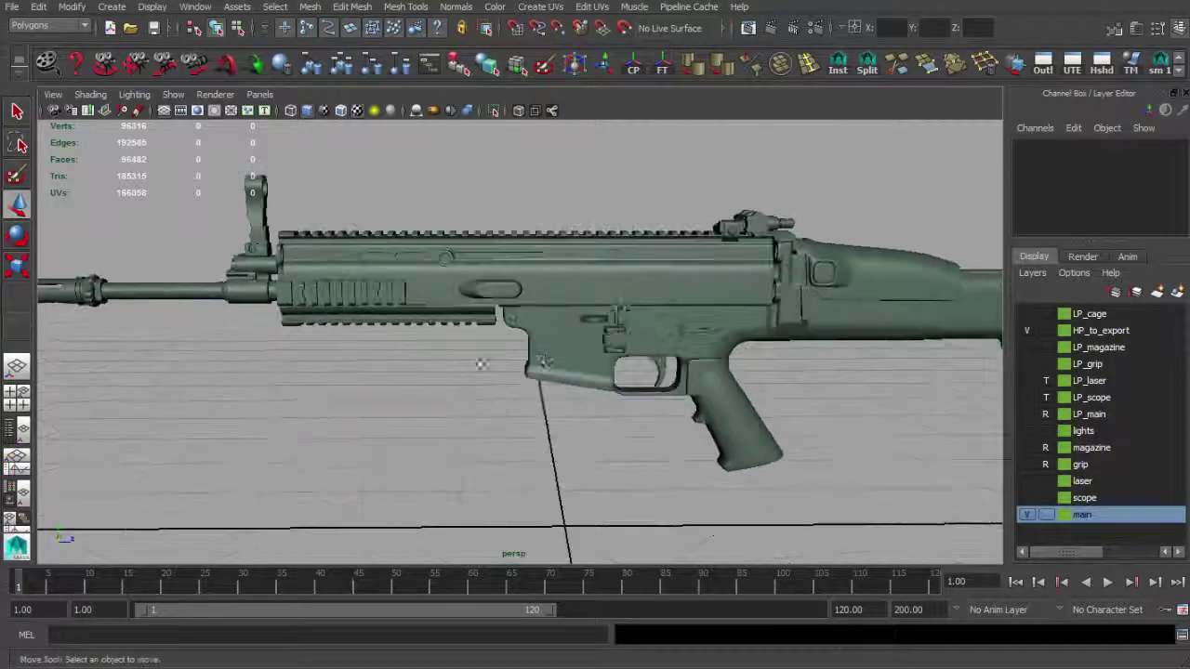
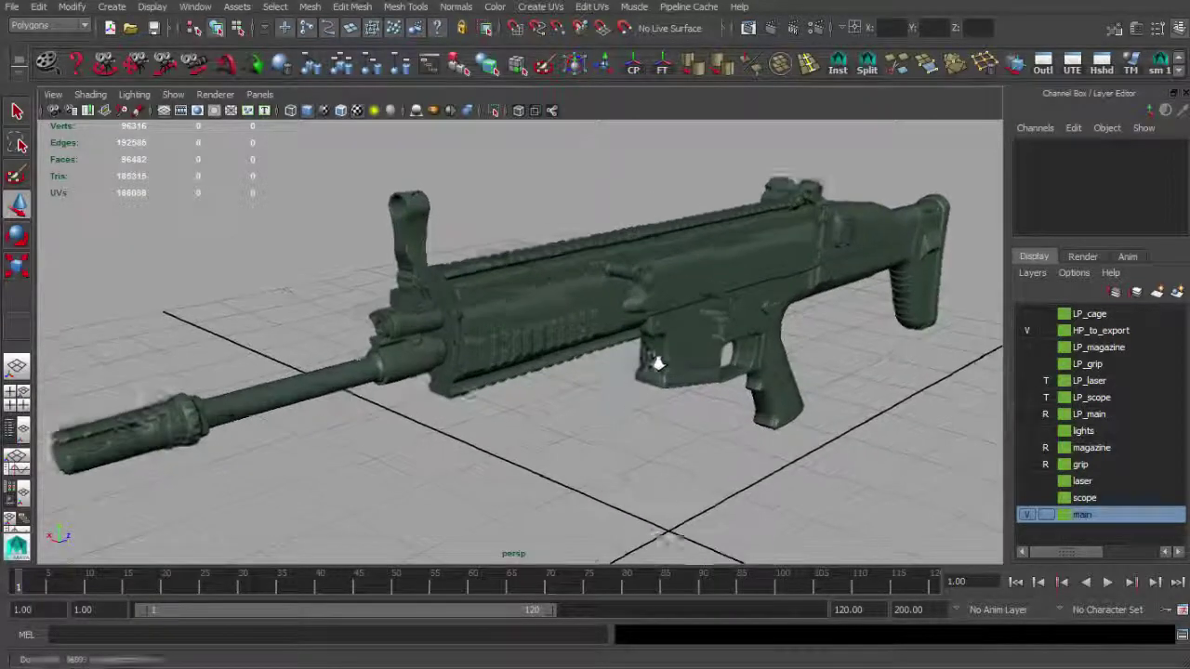
alt+drag(658, 363, 585, 348)
alt+right_drag(585, 348, 553, 340)
alt+drag(552, 341, 604, 344)
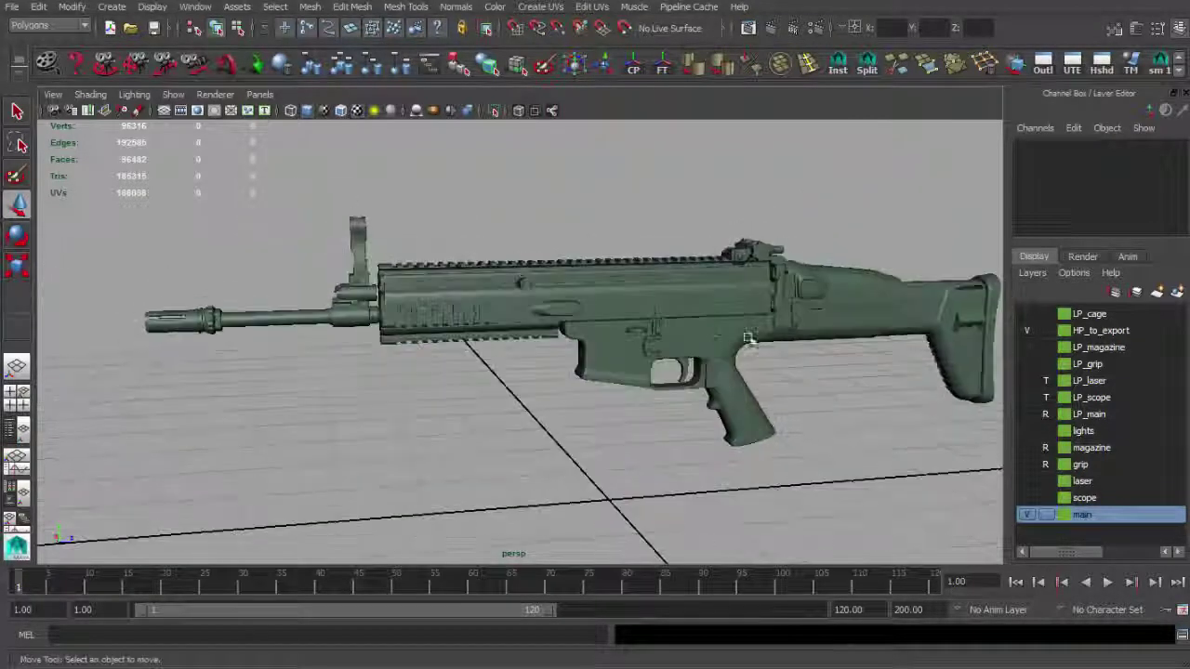
alt+drag(749, 338, 635, 314)
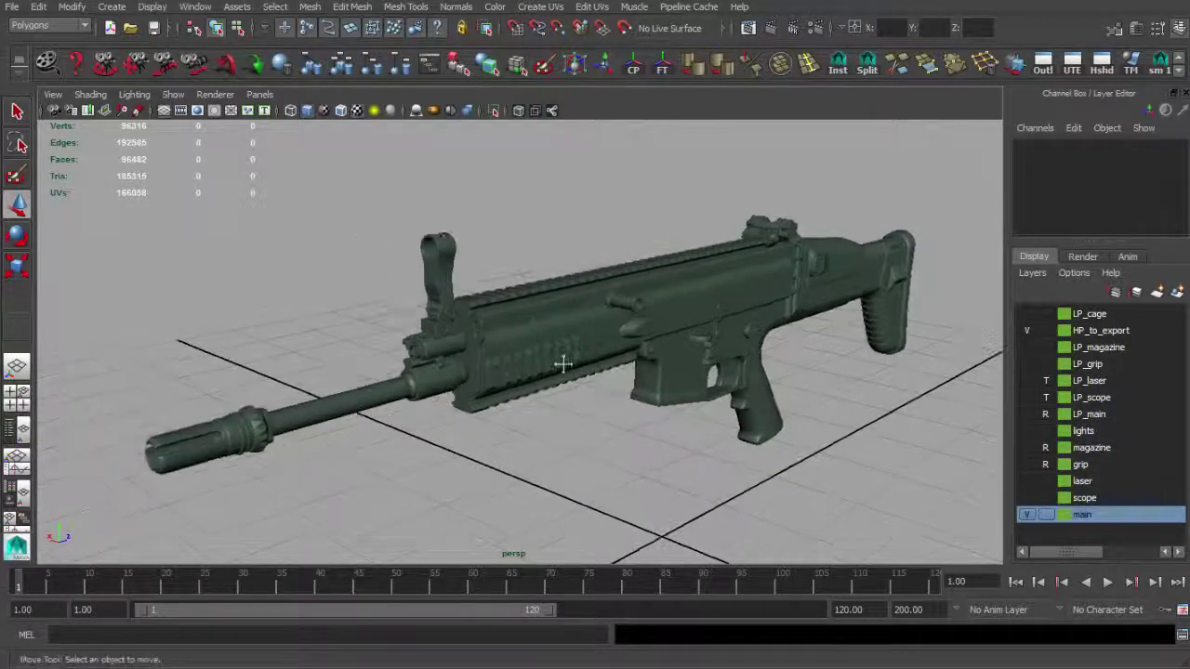
Step: Try moving the high-poly gun's front sight sideways along the X axis, and undo the move
click(443, 257)
alt+drag(571, 348, 536, 341)
alt+right_drag(536, 340, 576, 368)
alt+drag(581, 374, 644, 391)
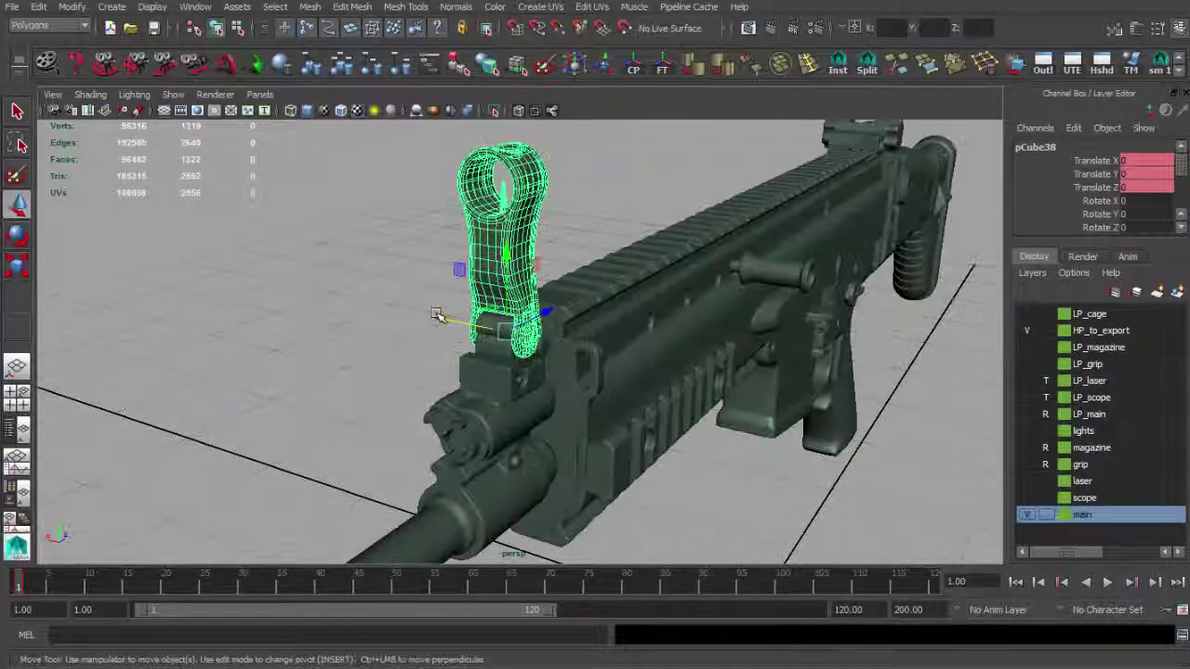
drag(406, 305, 250, 260)
alt+right_drag(518, 318, 569, 352)
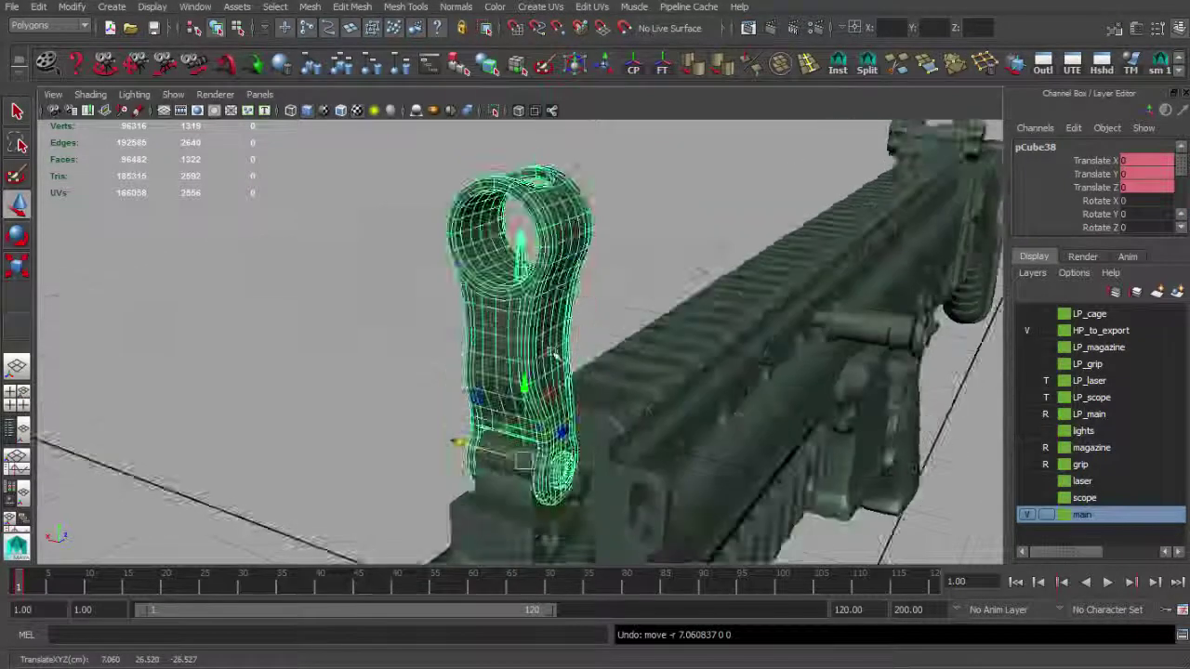
Step: Try rotating the high-poly front sight forward about the X axis at its hinge, and undo the rotation
alt+drag(569, 351, 438, 341)
key(e)
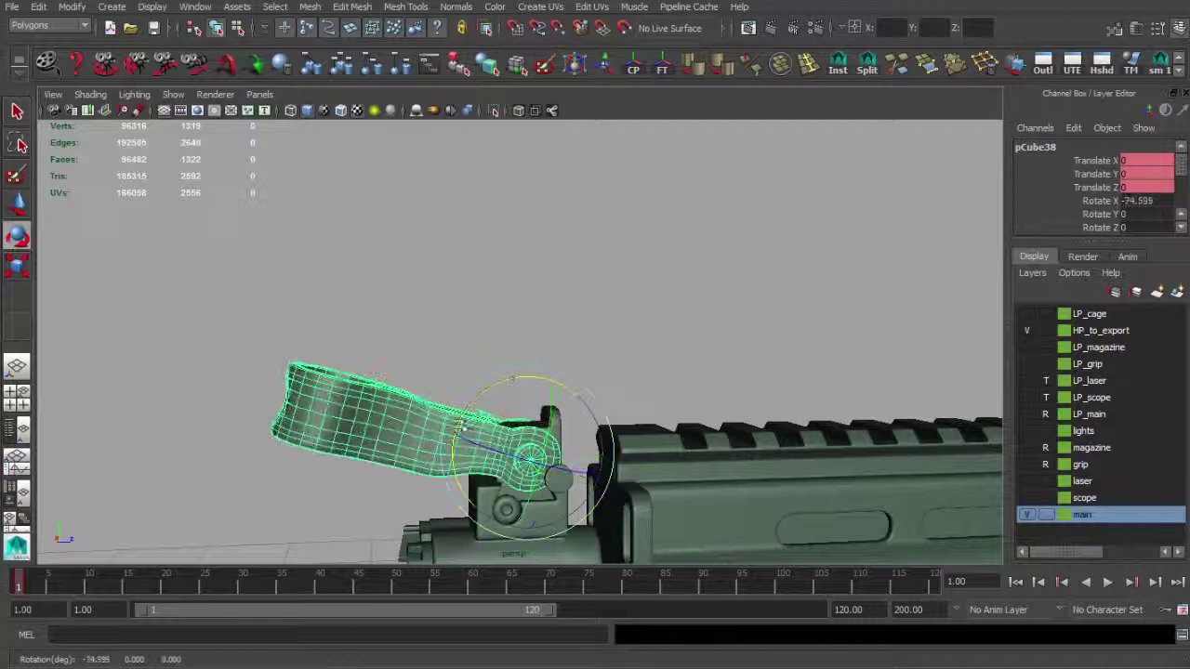
alt+drag(465, 429, 534, 409)
alt+middle_drag(535, 409, 577, 335)
alt+right_drag(577, 335, 587, 349)
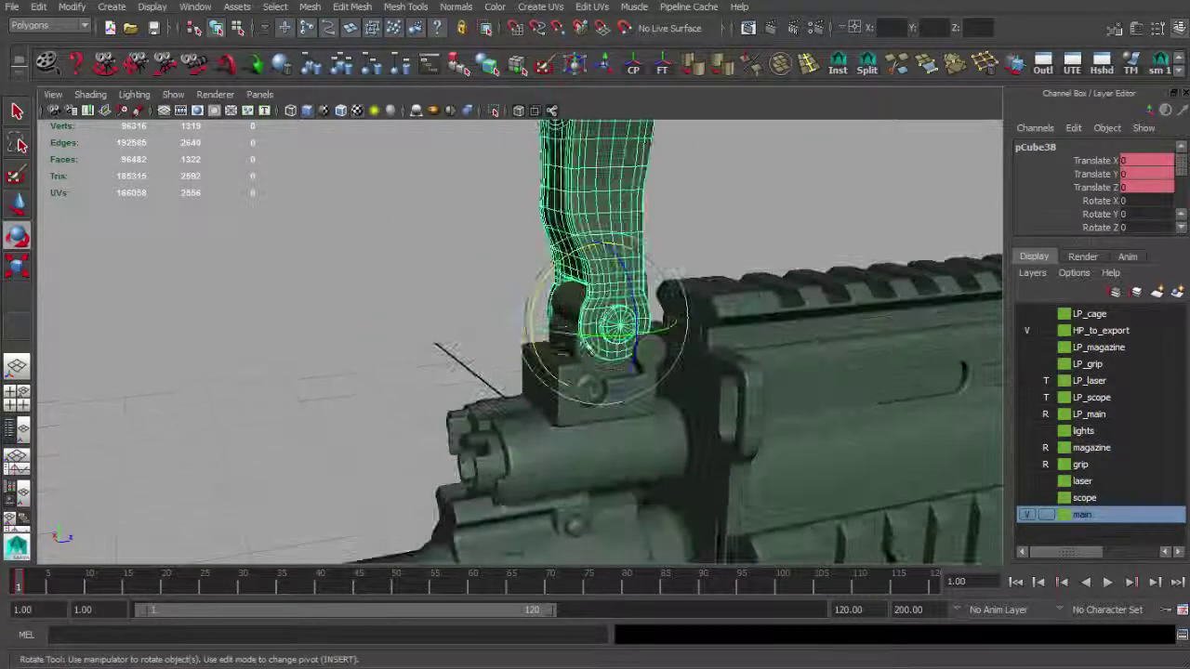
Step: Move the high-poly front sight sideways along the X axis, well clear of the gun, and deselect it
alt+drag(599, 336, 651, 372)
alt+right_drag(651, 371, 538, 317)
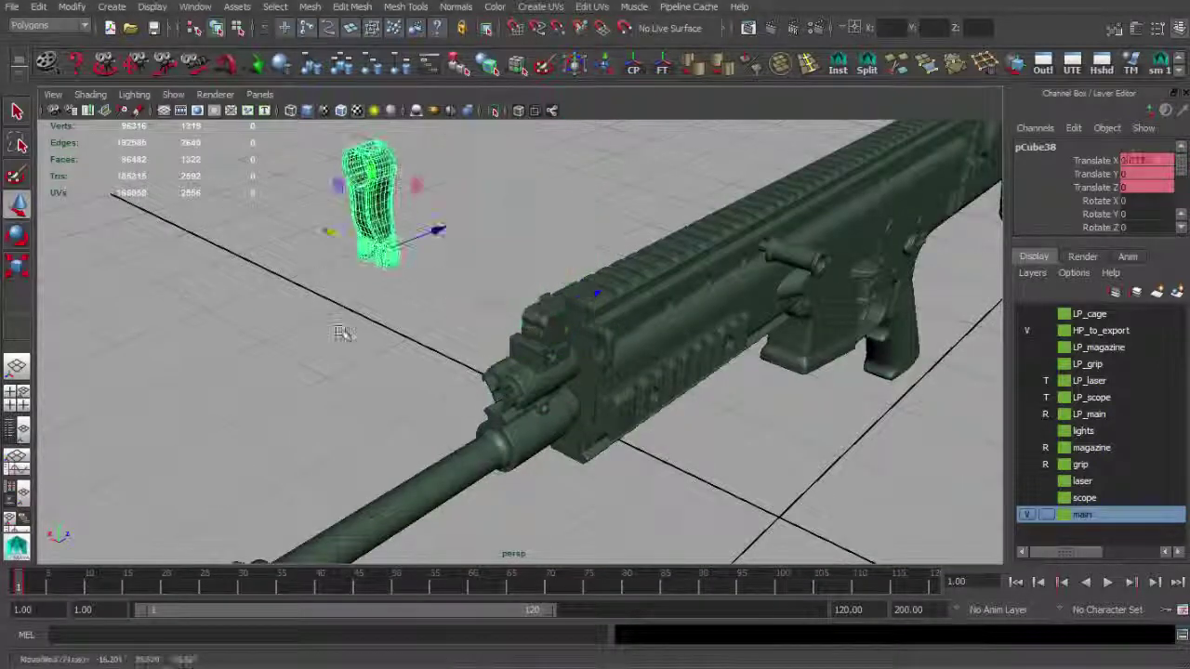
click(342, 333)
Step: Try rotating the rear sight's tube about the X axis between its two knobs, and undo the rotation
alt+drag(342, 333, 345, 322)
alt+right_drag(345, 322, 457, 282)
alt+drag(456, 282, 645, 319)
alt+middle_drag(645, 319, 186, 325)
alt+right_drag(186, 325, 617, 393)
click(579, 350)
key(f)
alt+drag(579, 351, 356, 276)
alt+right_drag(356, 276, 307, 253)
alt+drag(402, 330, 502, 276)
key(e)
drag(332, 261, 332, 263)
alt+drag(332, 263, 345, 321)
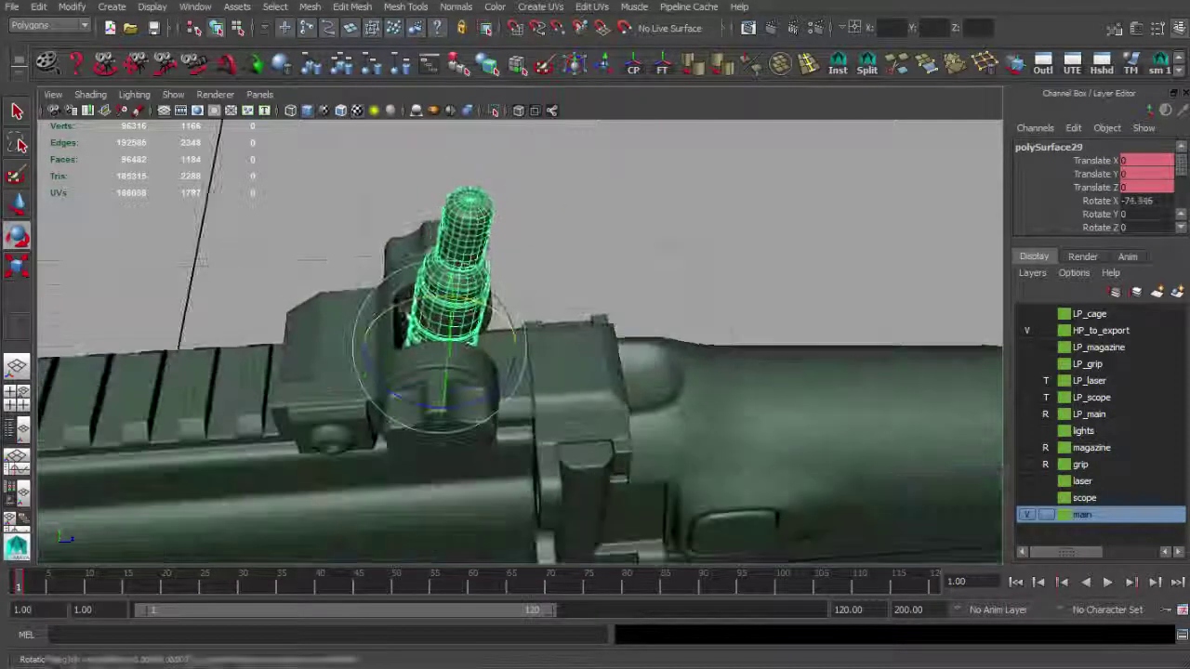
key(ctrl+z)
alt+drag(558, 317, 472, 267)
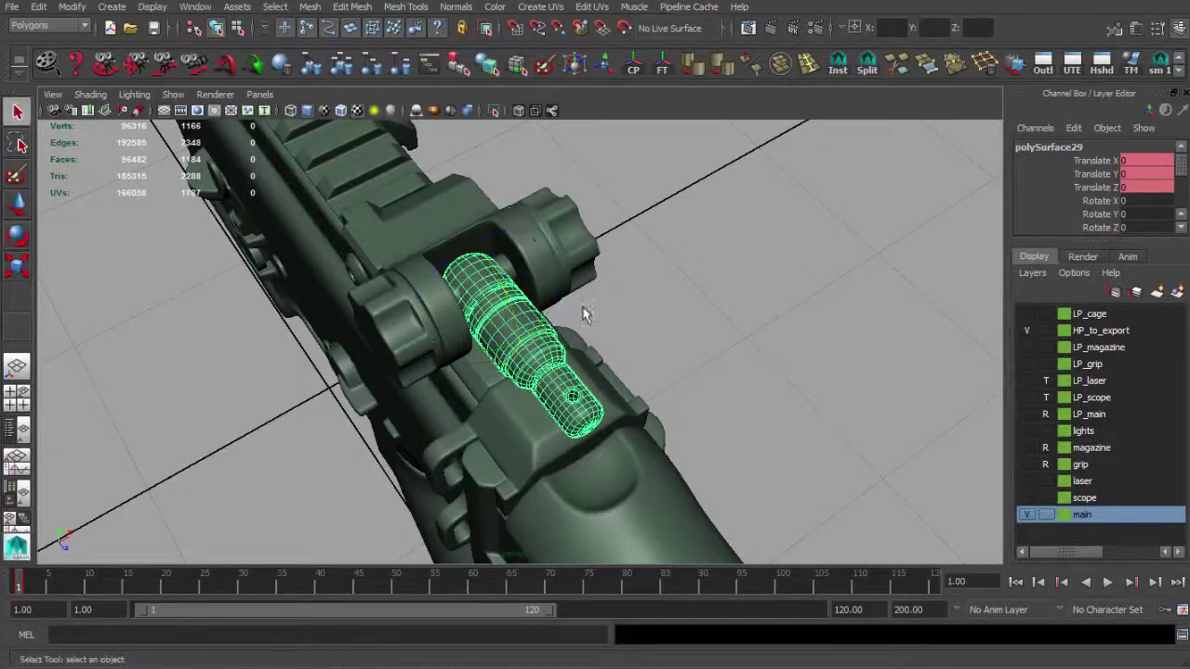
Step: Move the rear sight's tube sideways along the X axis, out of its mount and clear of the gun
alt+drag(584, 315, 543, 320)
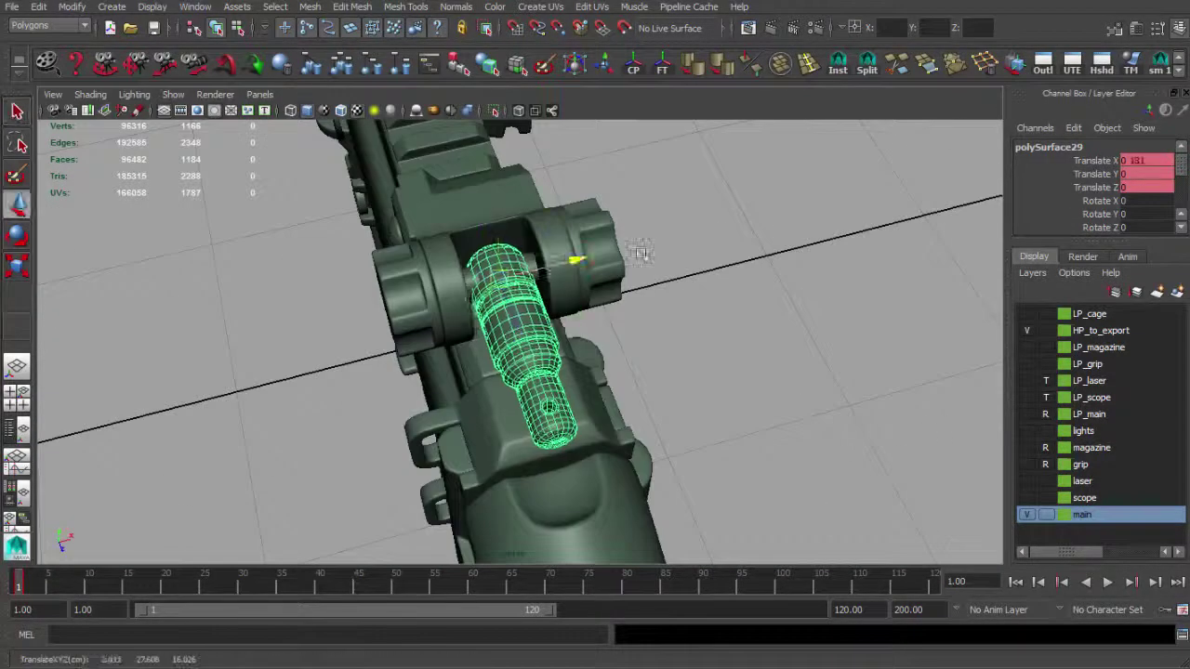
alt+drag(542, 269, 628, 207)
alt+drag(491, 293, 699, 307)
alt+drag(470, 314, 374, 306)
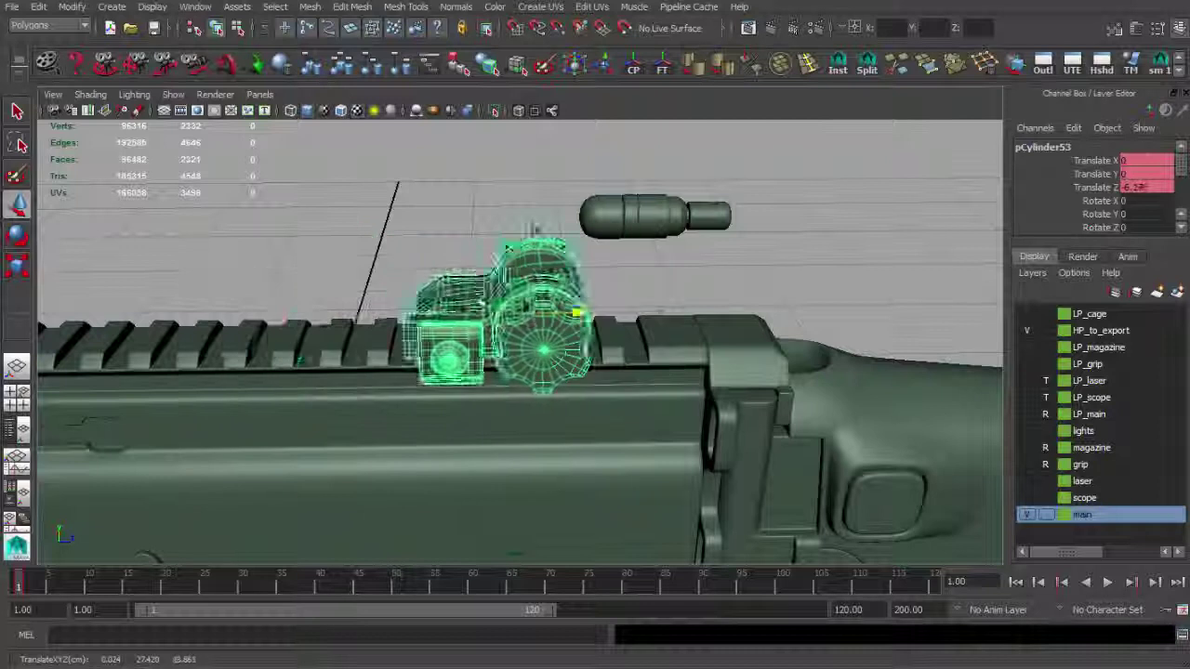
Step: Try sliding the rear sight's base along the top rail on the Z axis, and undo the moves
drag(569, 313, 289, 316)
scroll(298, 318, down, 2)
alt+middle_drag(340, 321, 642, 304)
drag(496, 308, 826, 306)
key(ctrl+z)
key(ctrl+z)
alt+middle_drag(825, 306, 554, 287)
key(ctrl+z)
Step: Move the rear sight's base sideways along the X axis, clear of the gun, and deselect it
alt+drag(542, 329, 726, 332)
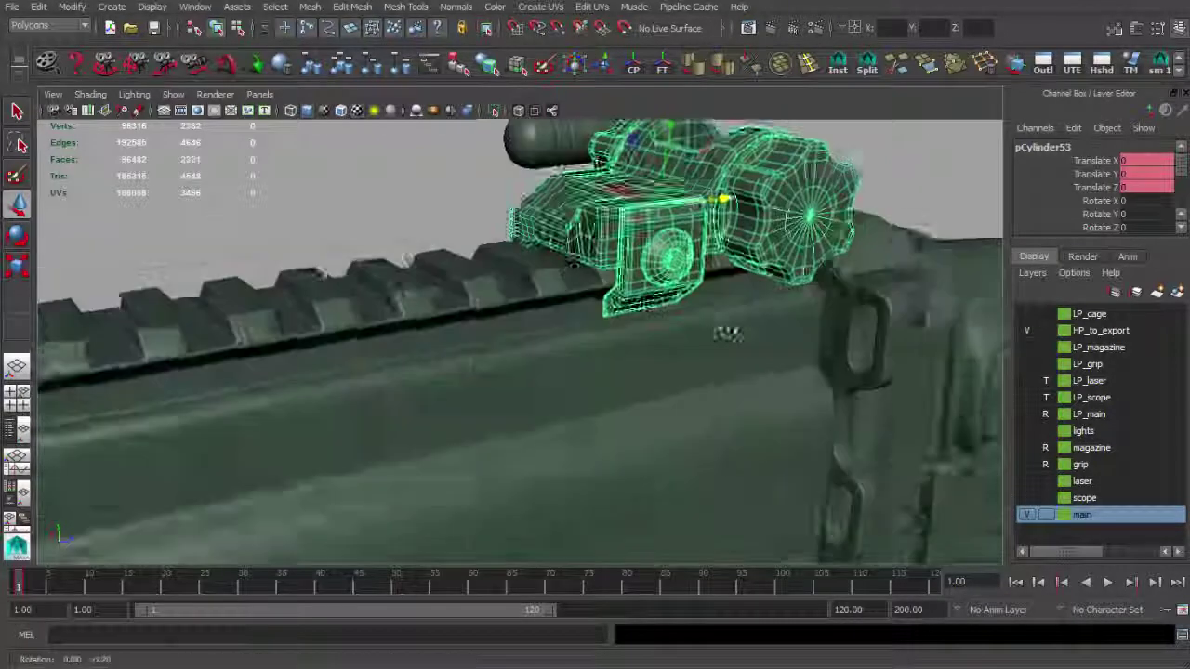
scroll(696, 289, down, 3)
alt+drag(696, 289, 609, 272)
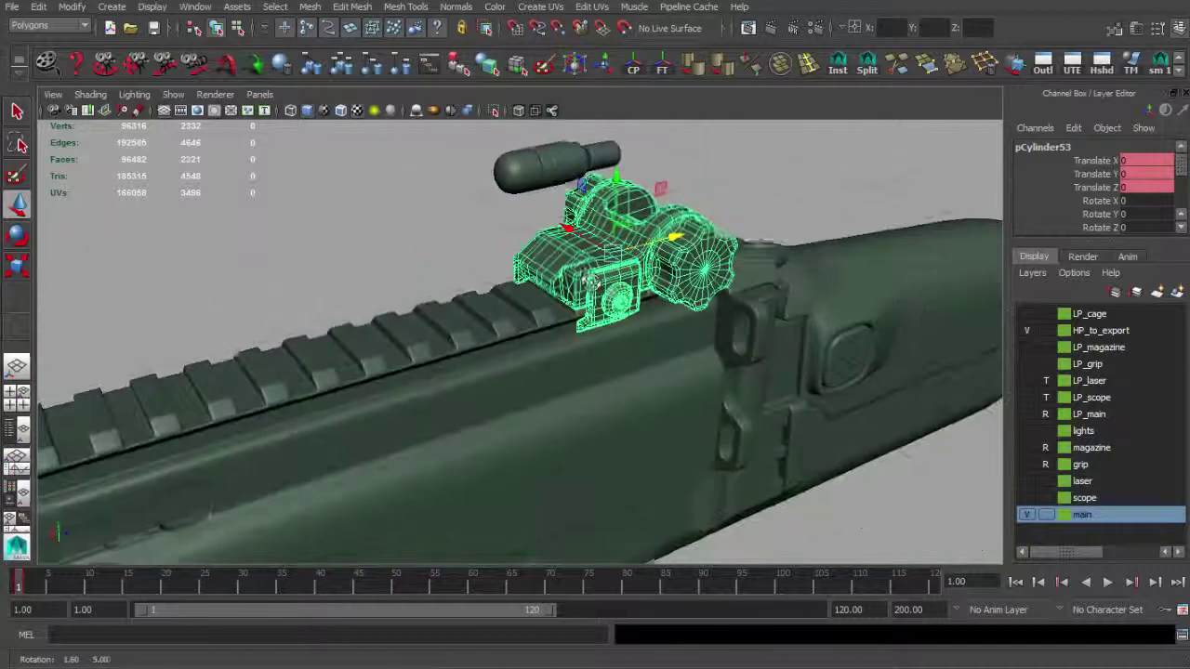
scroll(558, 271, down, 2)
alt+drag(456, 275, 558, 304)
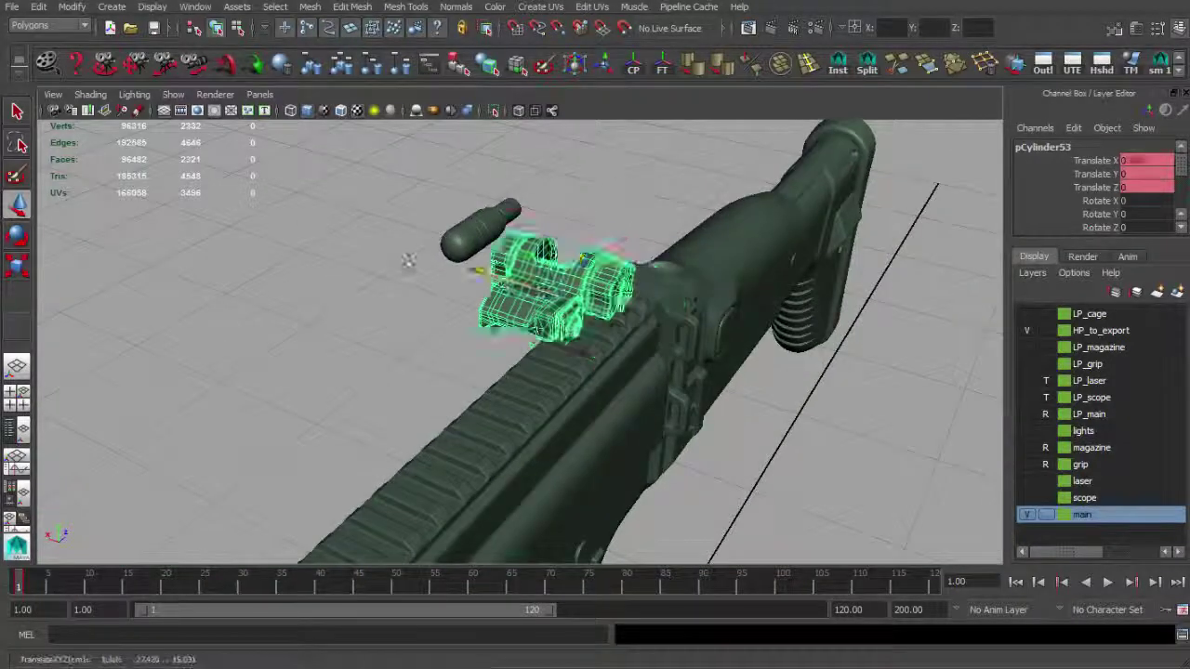
click(264, 269)
Step: Move the cylindrical charging handle out of the receiver to Translate X -12.786, and deselect it
scroll(372, 270, down, 4)
alt+drag(577, 242, 481, 284)
scroll(391, 186, up, 3)
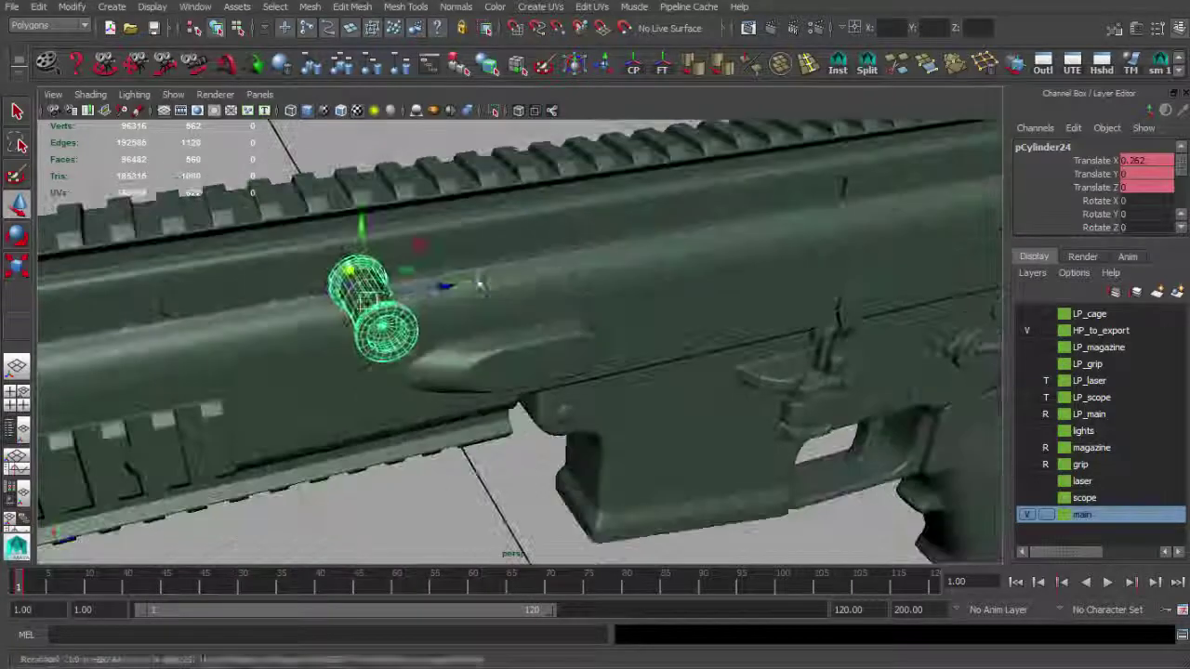
key(ctrl+z)
scroll(558, 274, down, 3)
alt+drag(558, 275, 633, 292)
drag(524, 287, 767, 345)
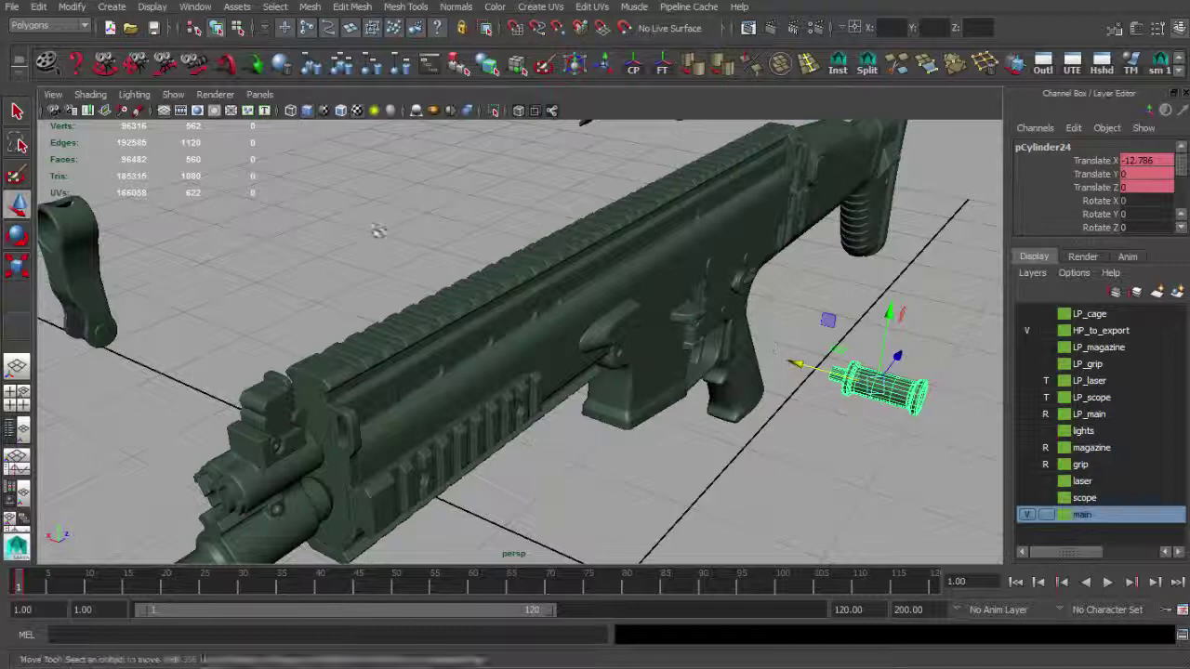
click(378, 231)
Step: Examine the receiver from the side, selecting the main body to check which parts belong to its mesh
alt+drag(521, 253, 443, 226)
alt+right_drag(520, 242, 456, 231)
alt+drag(457, 231, 423, 199)
alt+right_drag(381, 288, 423, 305)
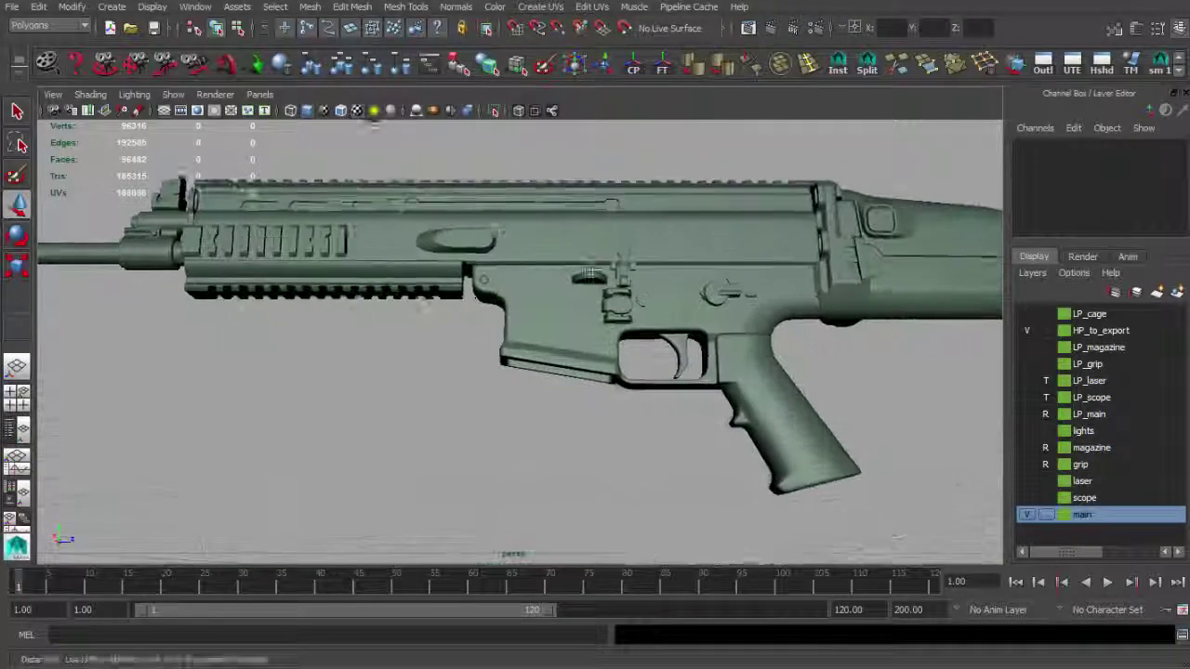
alt+right_drag(592, 272, 642, 284)
alt+middle_drag(642, 283, 542, 313)
click(542, 316)
alt+drag(542, 316, 532, 348)
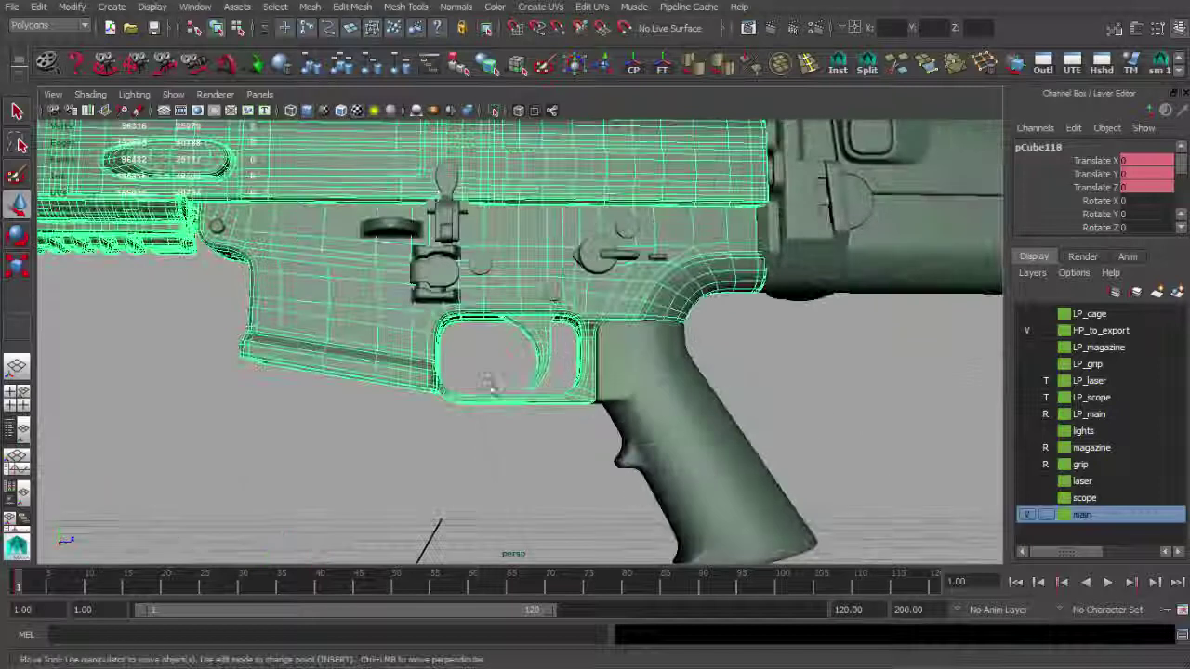
click(492, 391)
Step: Move the small curved piece above the grip on the receiver's opposite side out to Translate X 0.559, and deselect it
alt+right_drag(622, 327, 564, 286)
alt+drag(565, 286, 526, 313)
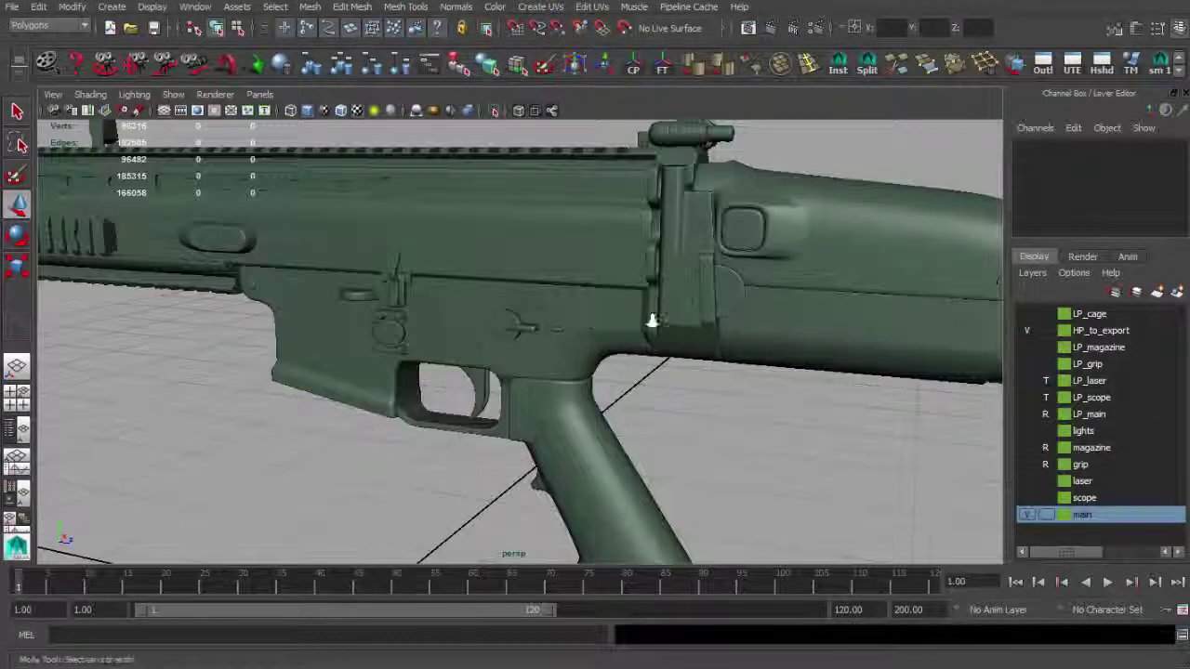
alt+right_drag(653, 321, 475, 298)
alt+drag(476, 297, 549, 291)
alt+middle_drag(549, 291, 447, 290)
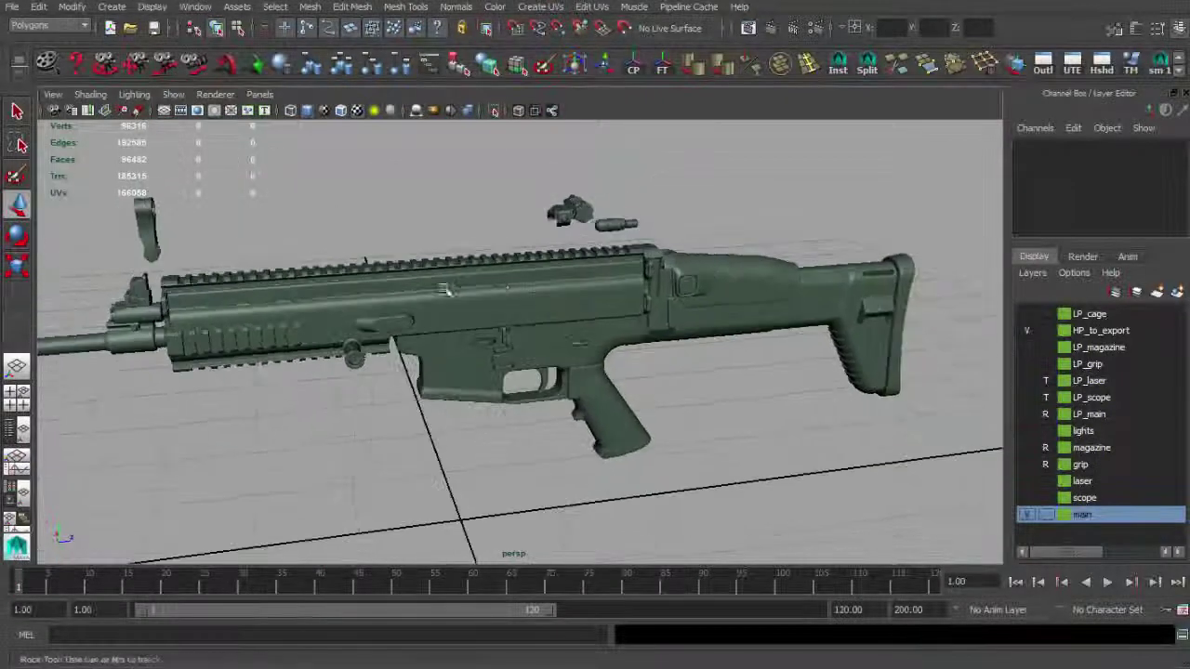
alt+drag(447, 290, 348, 310)
scroll(510, 270, up, 5)
scroll(482, 288, up, 3)
click(479, 285)
scroll(372, 310, down, 3)
drag(477, 301, 418, 308)
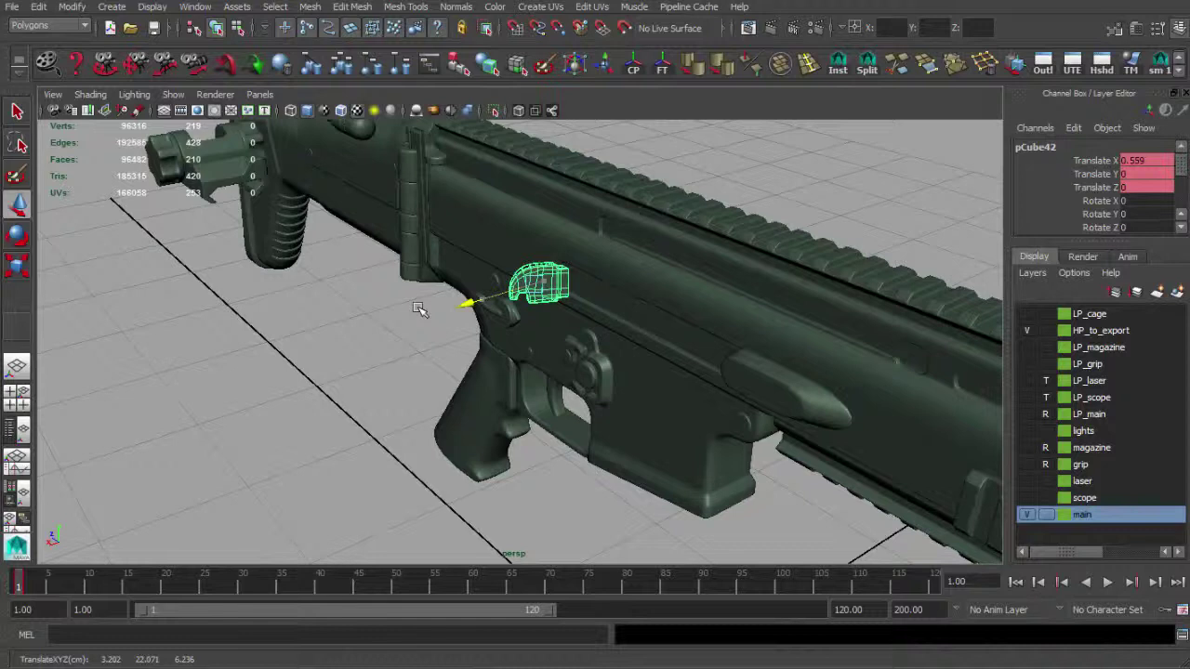
click(184, 402)
Step: Try moving the stock's cheek rest sideways along the X axis, and undo the move
scroll(409, 325, down, 5)
alt+drag(368, 277, 582, 245)
scroll(548, 242, up, 5)
alt+middle_drag(548, 242, 470, 279)
click(527, 253)
alt+drag(527, 253, 444, 251)
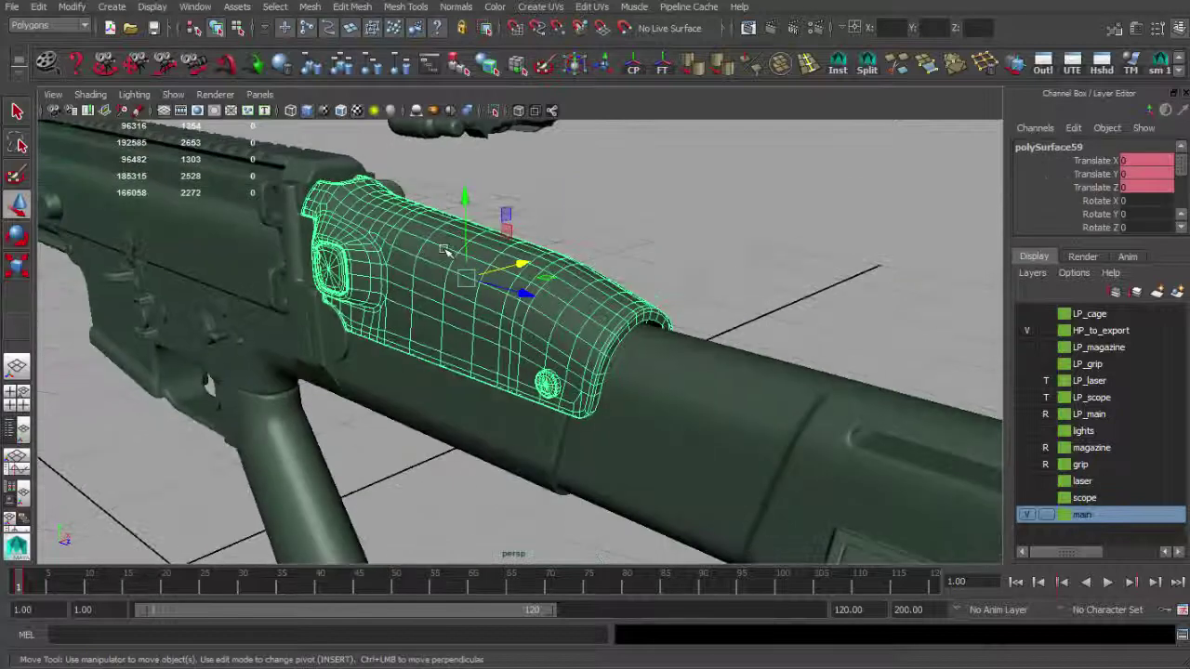
drag(523, 265, 591, 247)
key(ctrl+z)
Step: Try moving the hinge strip between the receiver and stock along the X axis, undo the move, and deselect it
click(311, 312)
alt+drag(311, 313, 450, 340)
key(ctrl+z)
click(395, 272)
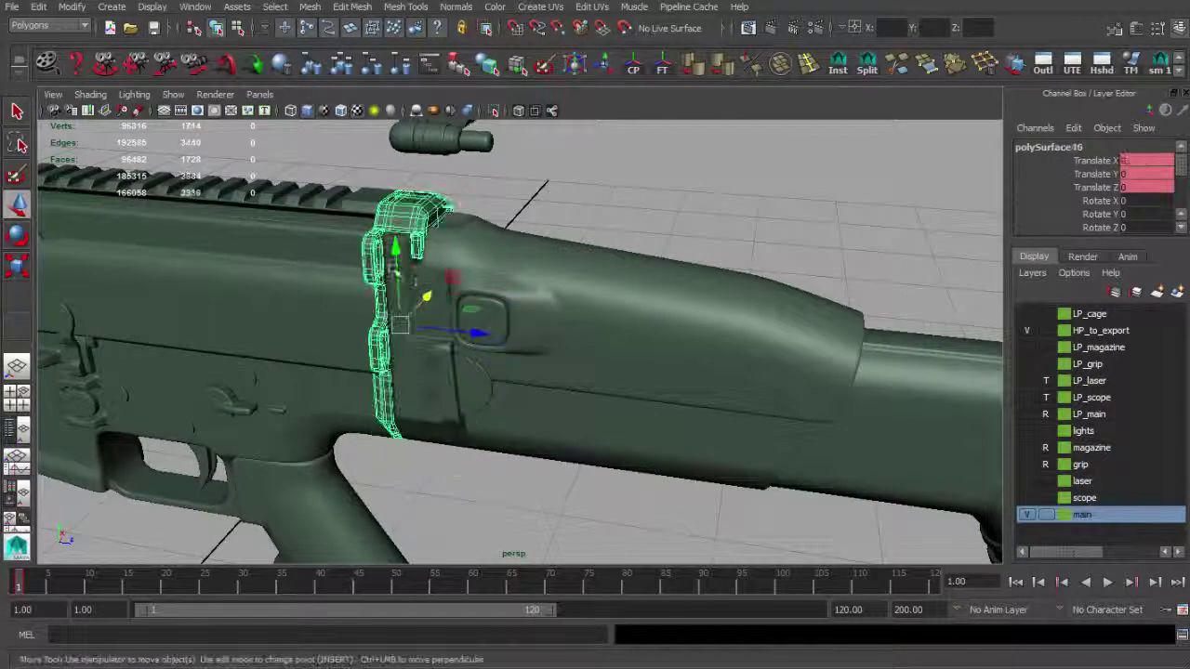
drag(427, 297, 407, 319)
key(ctrl+z)
scroll(441, 282, up, 2)
alt+middle_drag(441, 281, 561, 300)
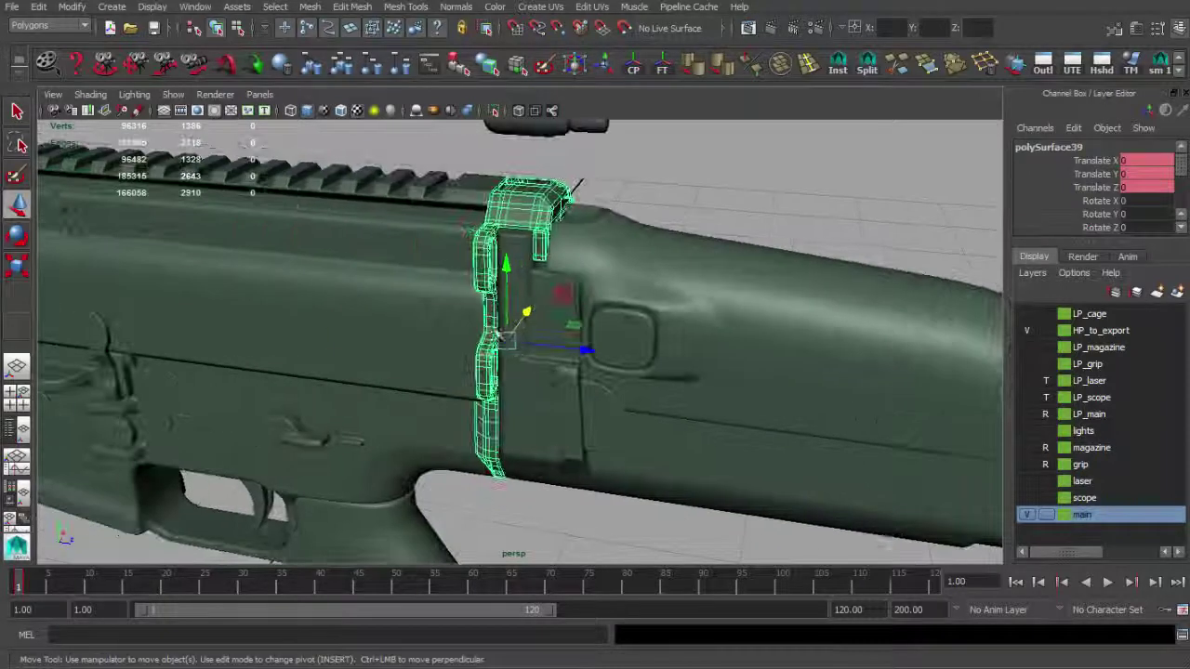
click(660, 197)
Step: Examine how the stock, hinge and cheek rest fit together on the high-poly gun
alt+drag(722, 290, 652, 234)
scroll(692, 288, down, 3)
alt+drag(696, 288, 573, 244)
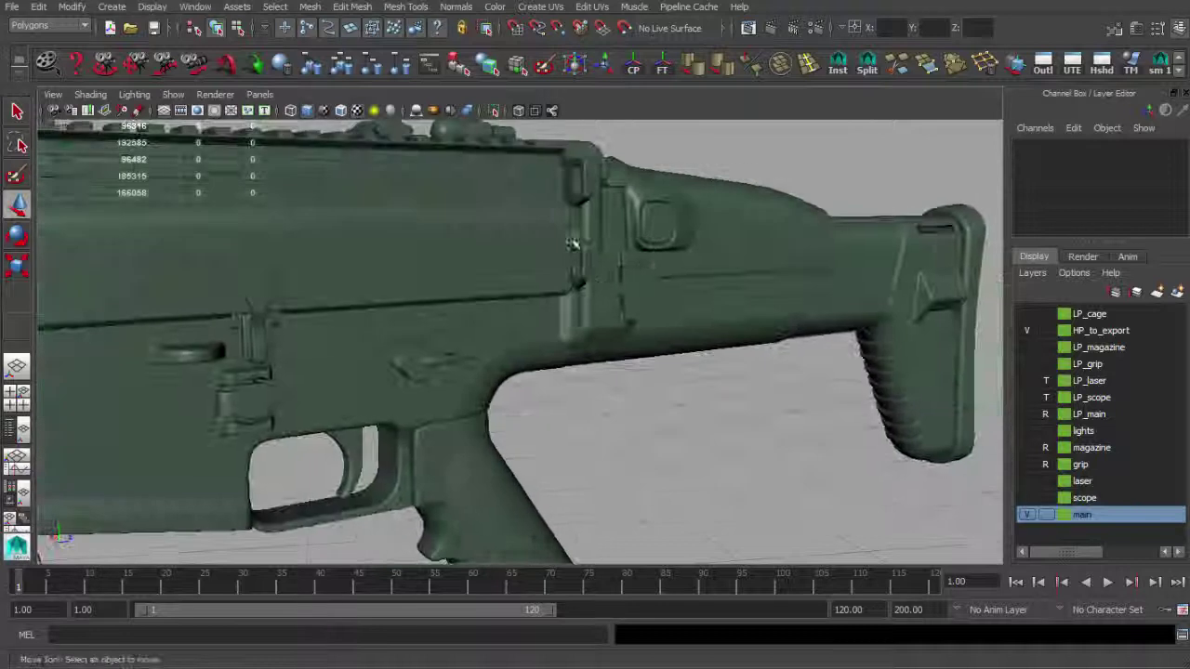
scroll(558, 270, down, 3)
alt+drag(548, 287, 507, 279)
alt+middle_drag(507, 279, 499, 296)
alt+drag(499, 295, 403, 292)
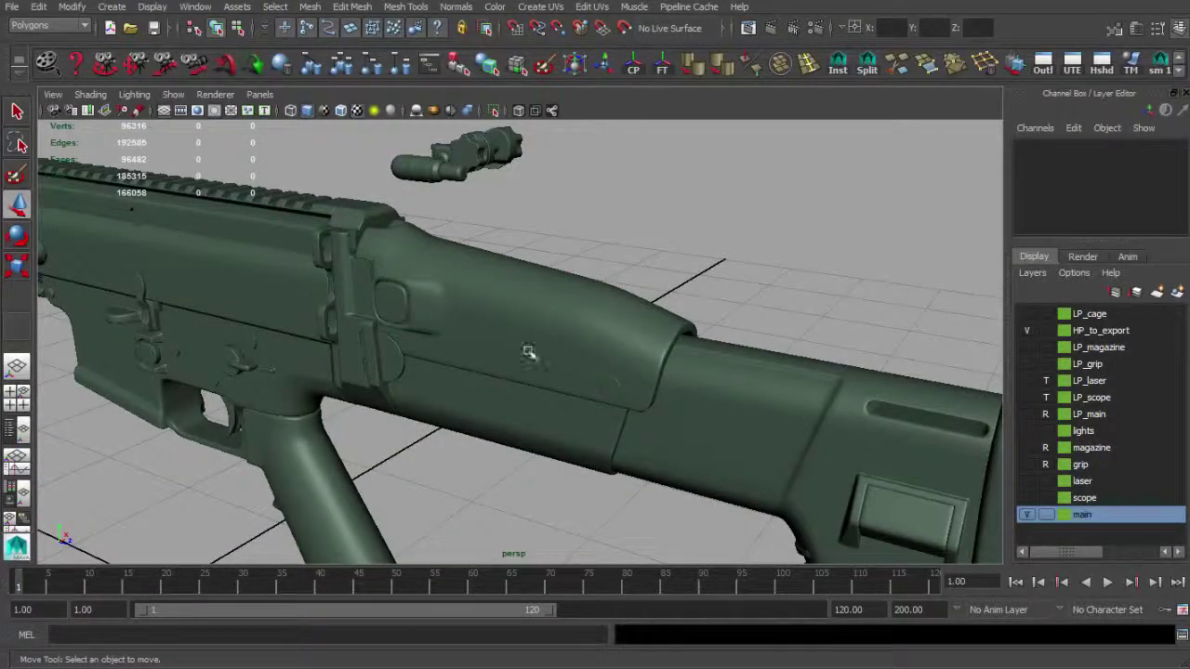
Step: View the whole high-poly gun with its detached sight parts, selecting the main receiver body to inspect its mesh
scroll(502, 350, down, 5)
alt+drag(539, 306, 633, 311)
alt+middle_drag(460, 313, 586, 311)
alt+drag(544, 309, 566, 335)
mouse_move(565, 325)
alt+right_down()
mouse_move(559, 301)
mouse_move(574, 309)
alt+right_up()
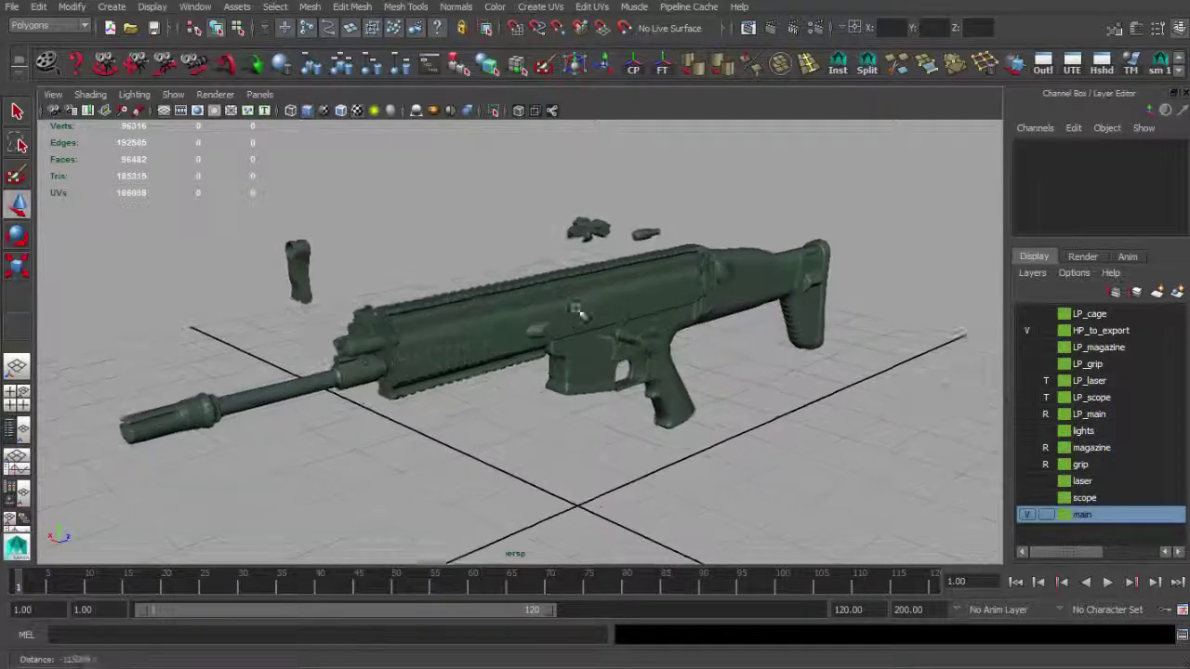
alt+middle_drag(574, 309, 570, 307)
alt+right_drag(543, 298, 614, 318)
alt+middle_drag(513, 409, 536, 396)
alt+right_drag(553, 364, 581, 356)
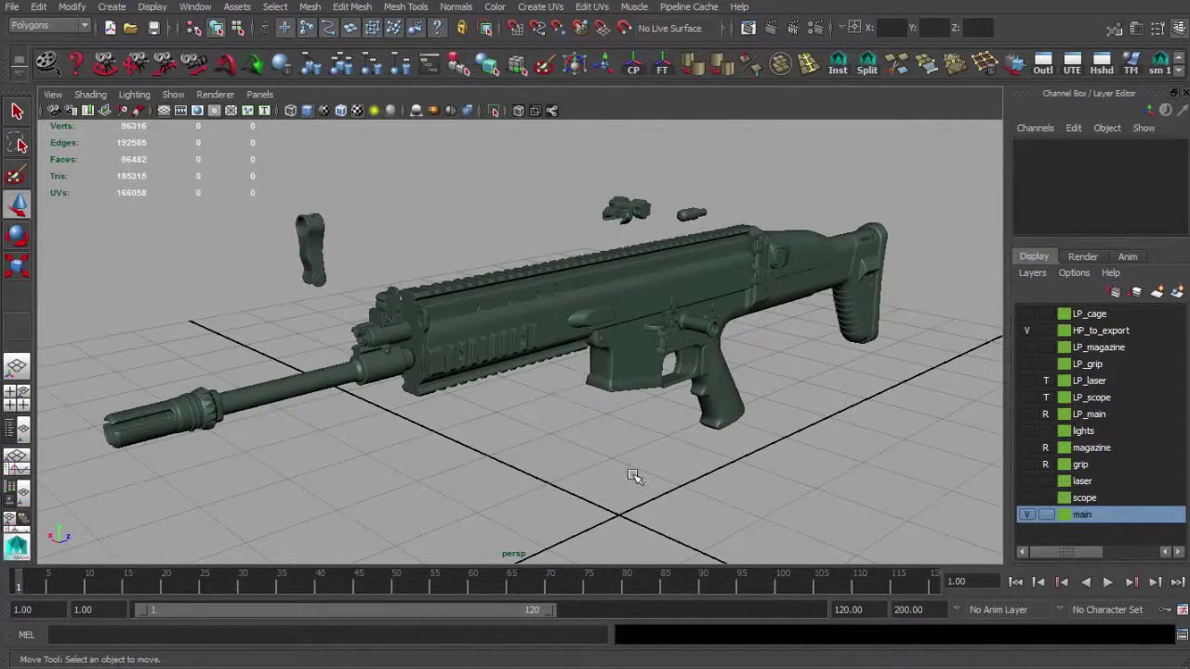
click(516, 291)
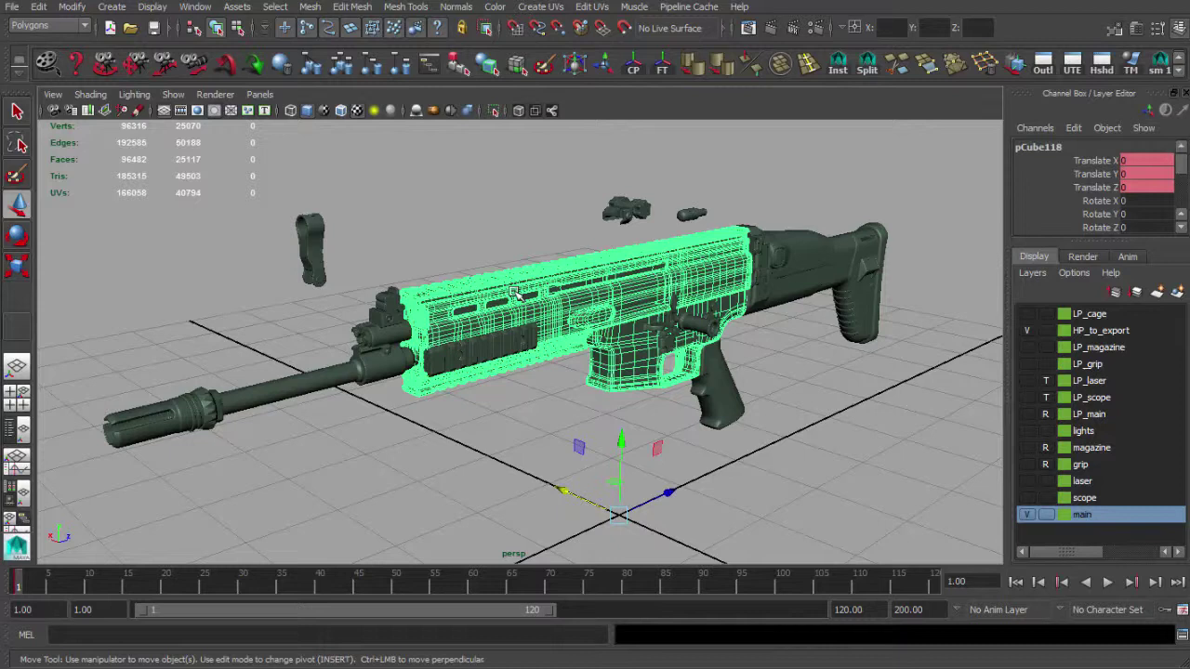
click(521, 412)
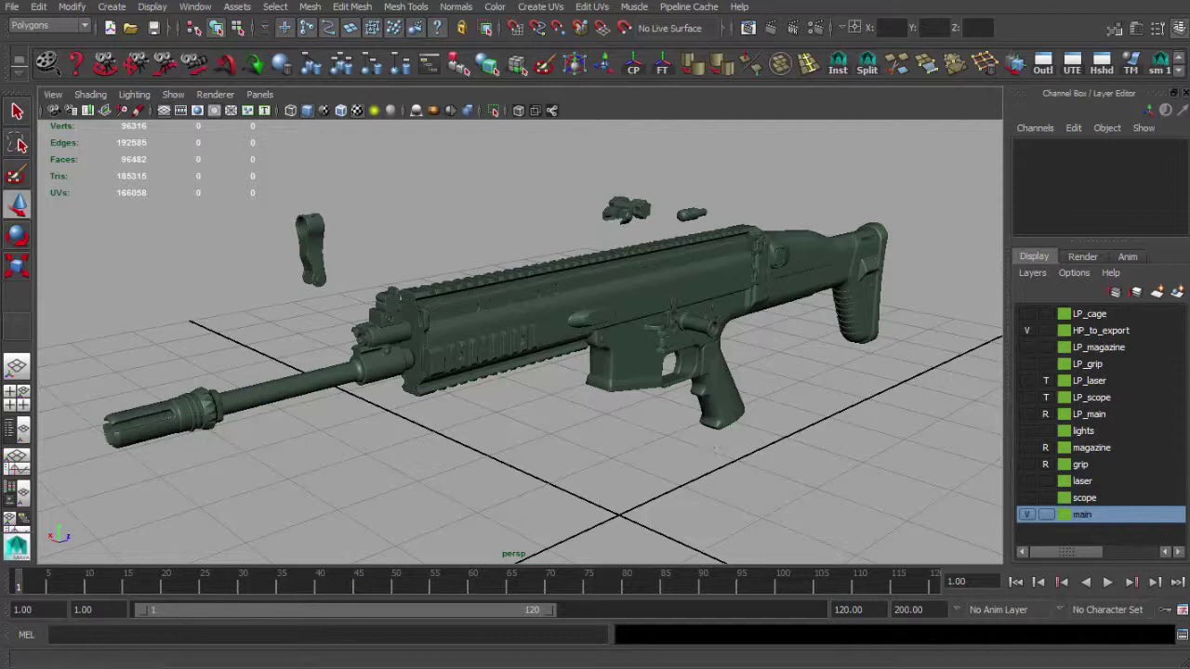
Step: Switch to xNormal, open the ambient occlusion map's settings, and set Rays to 512
click(353, 668)
drag(582, 178, 567, 154)
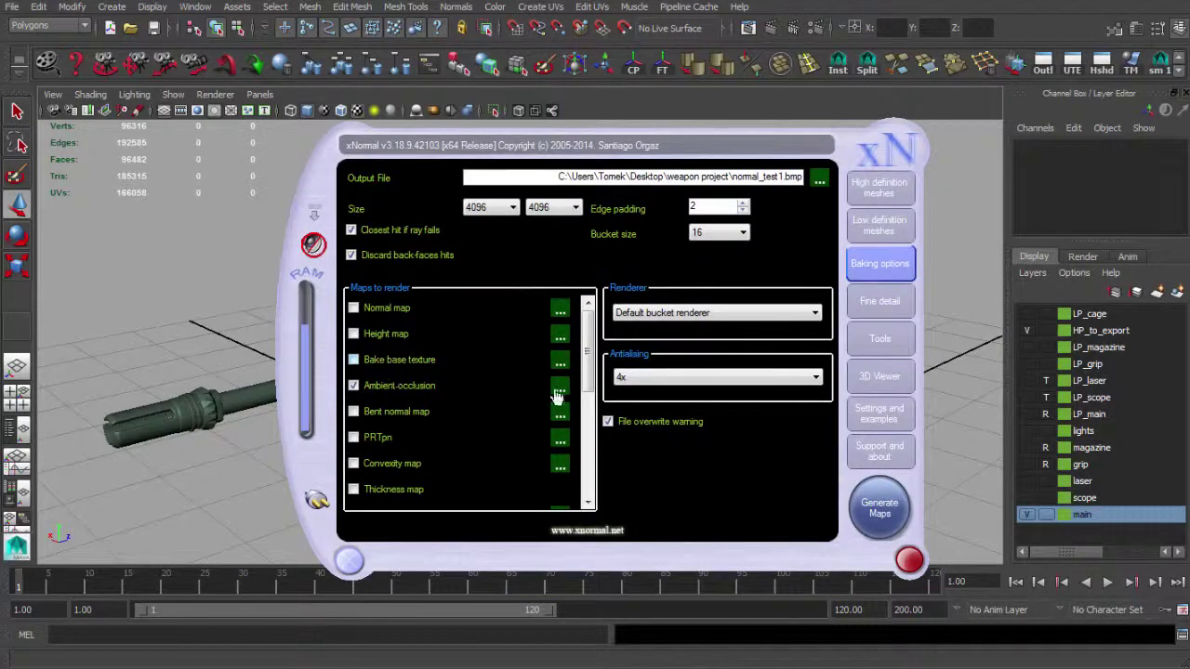
click(559, 388)
drag(648, 238, 667, 231)
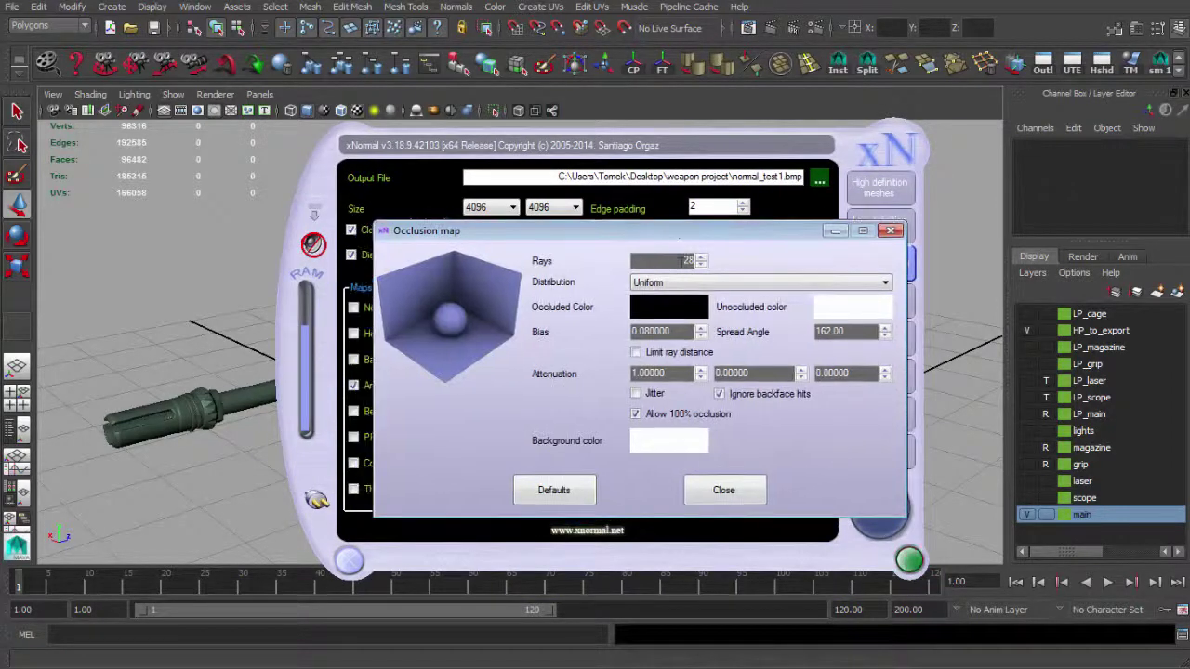
drag(736, 242, 704, 237)
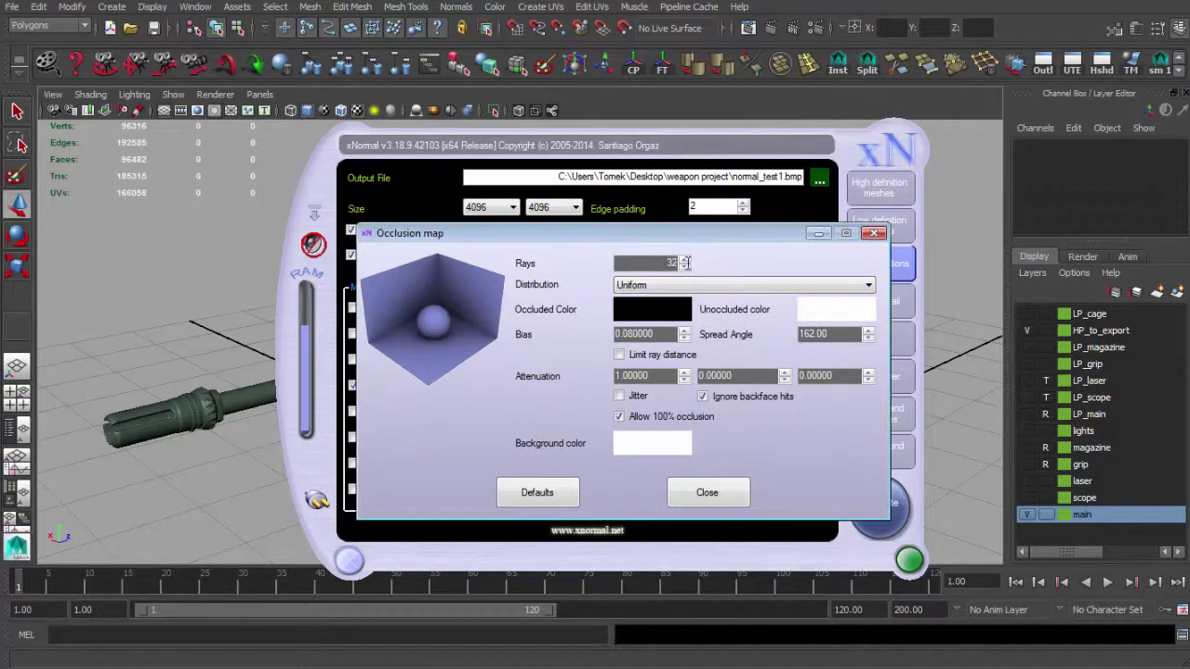
drag(626, 236, 626, 242)
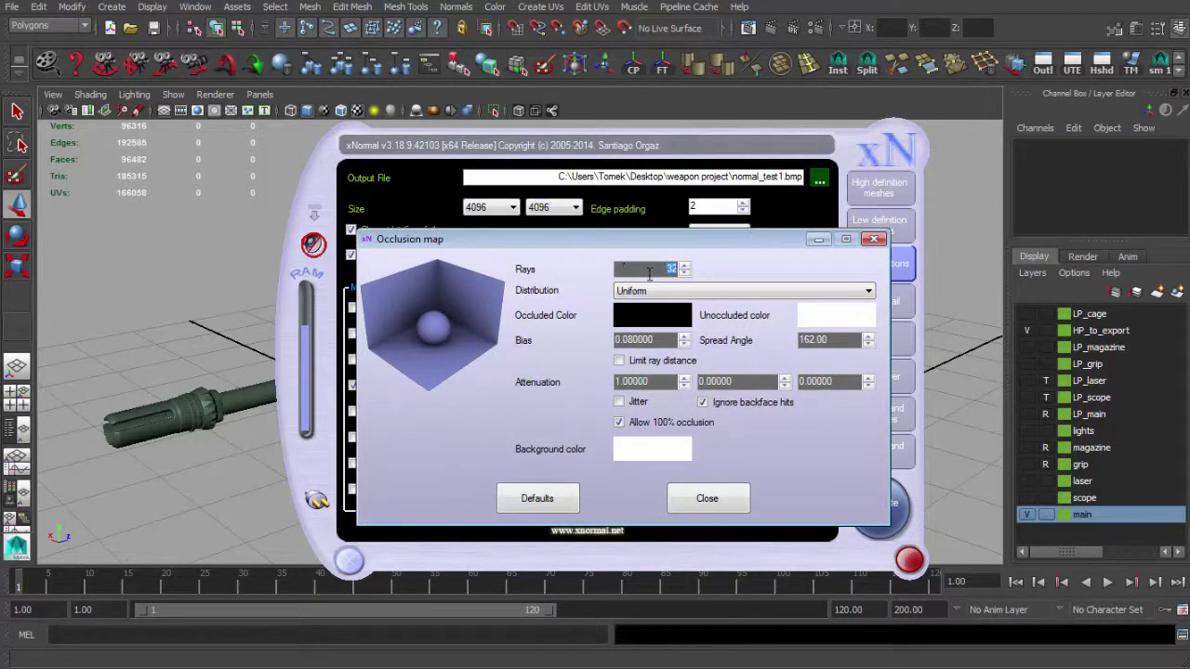
text(64)
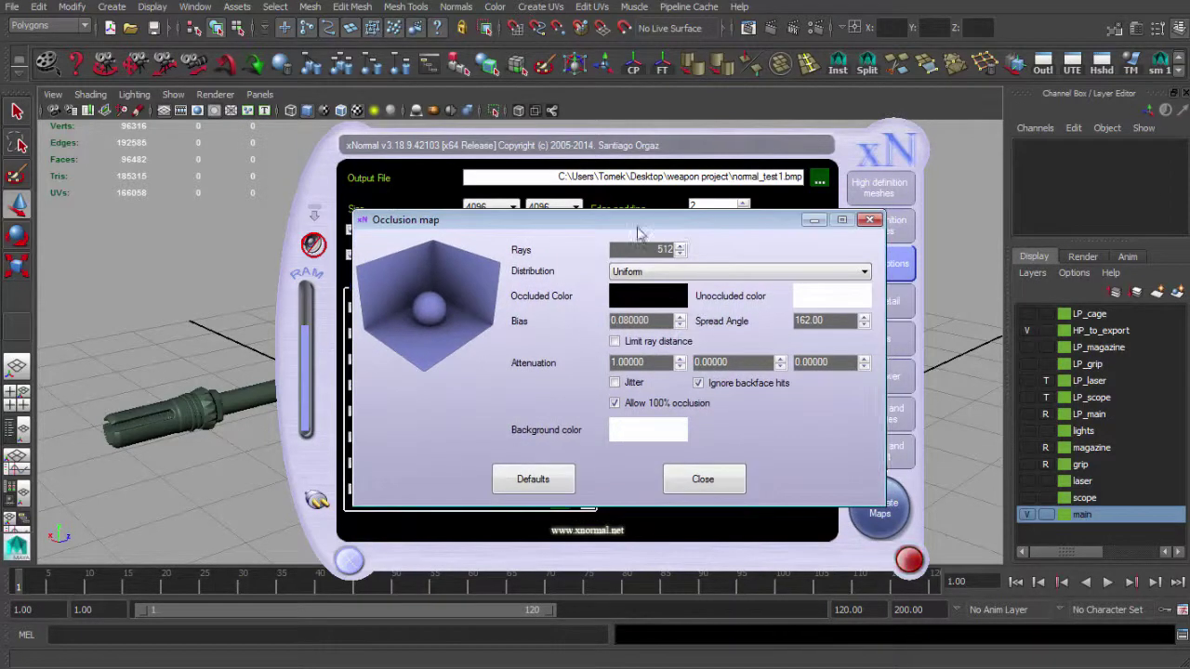
Step: Try enabling Jitter for the occlusion map, and switch it back off
click(637, 371)
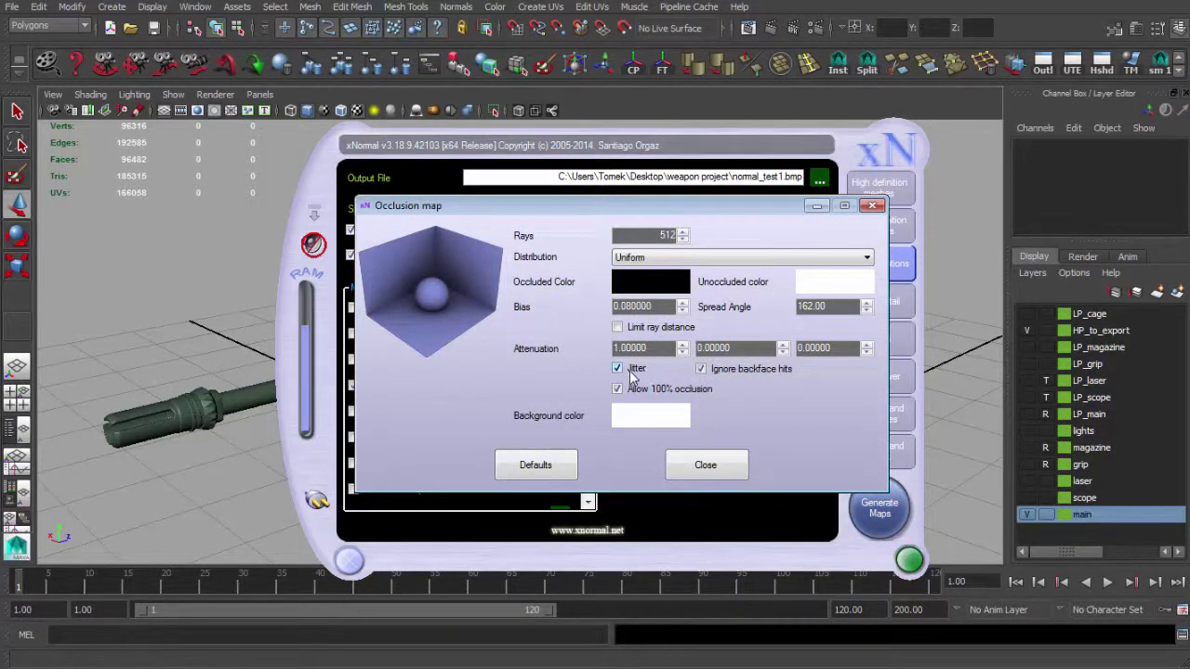
drag(632, 210, 687, 197)
click(634, 353)
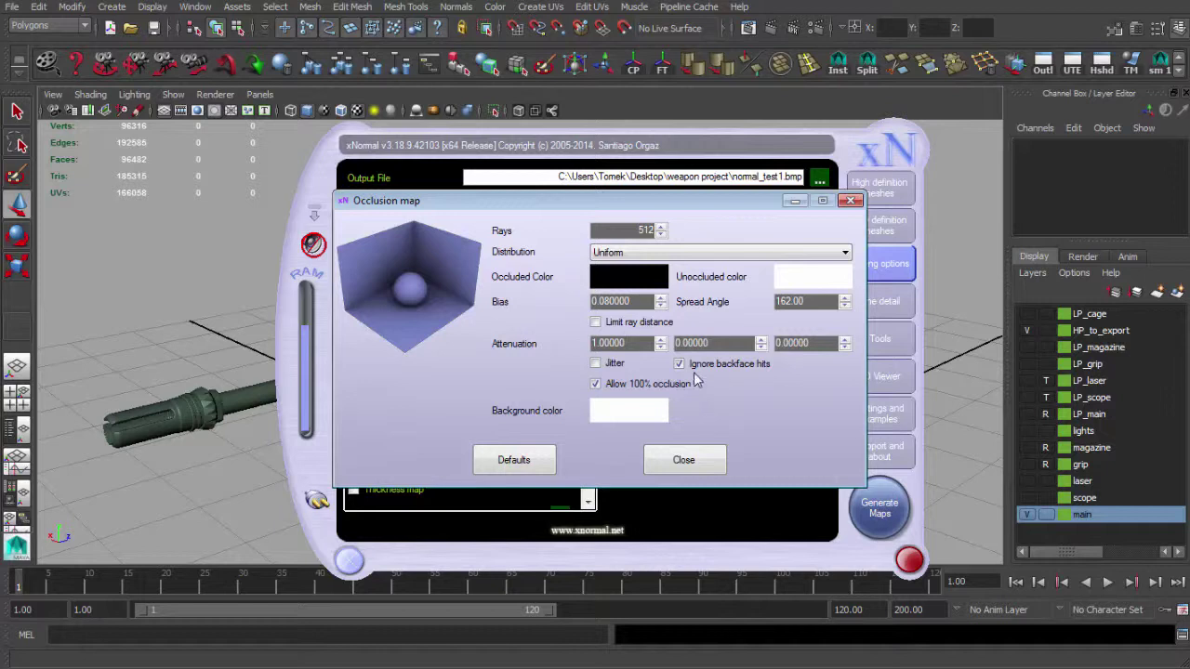
Step: Close the occlusion map settings, switch to Maya and examine the low-poly gun's baked occlusion around the receiver and stock on both sides
click(850, 201)
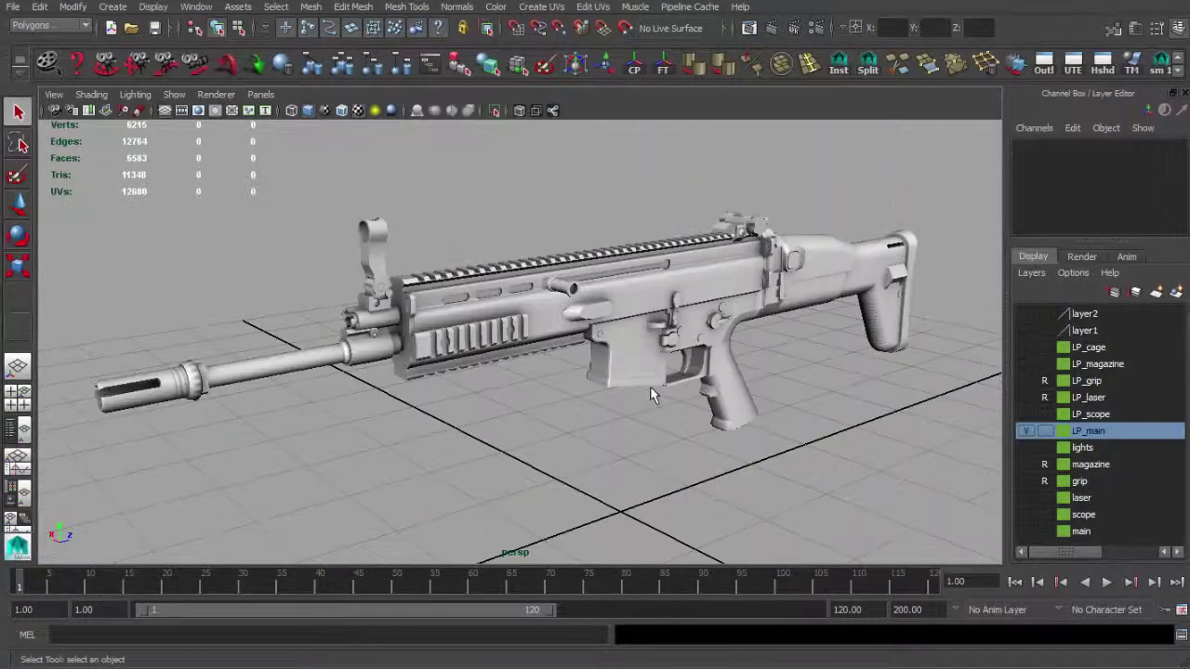
mouse_move(656, 374)
alt+mouse_down()
mouse_move(671, 378)
mouse_move(661, 354)
mouse_move(668, 380)
mouse_move(653, 359)
alt+mouse_up()
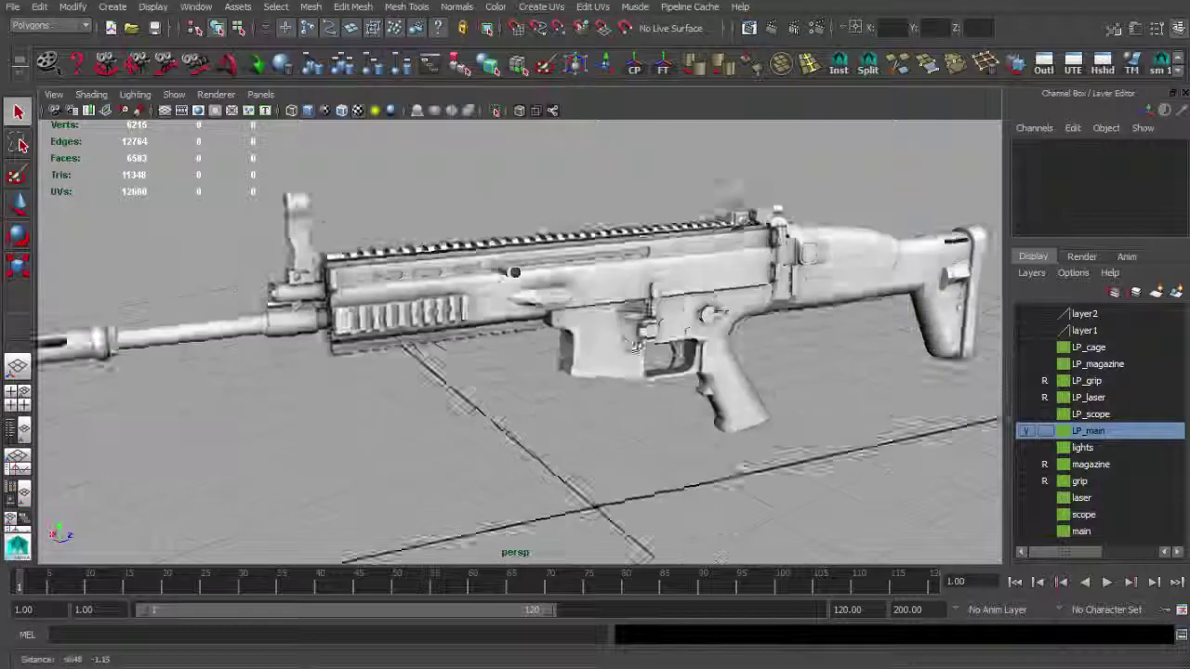
alt+right_drag(653, 359, 721, 348)
alt+drag(720, 348, 586, 366)
alt+right_drag(585, 366, 741, 385)
alt+middle_drag(741, 385, 695, 415)
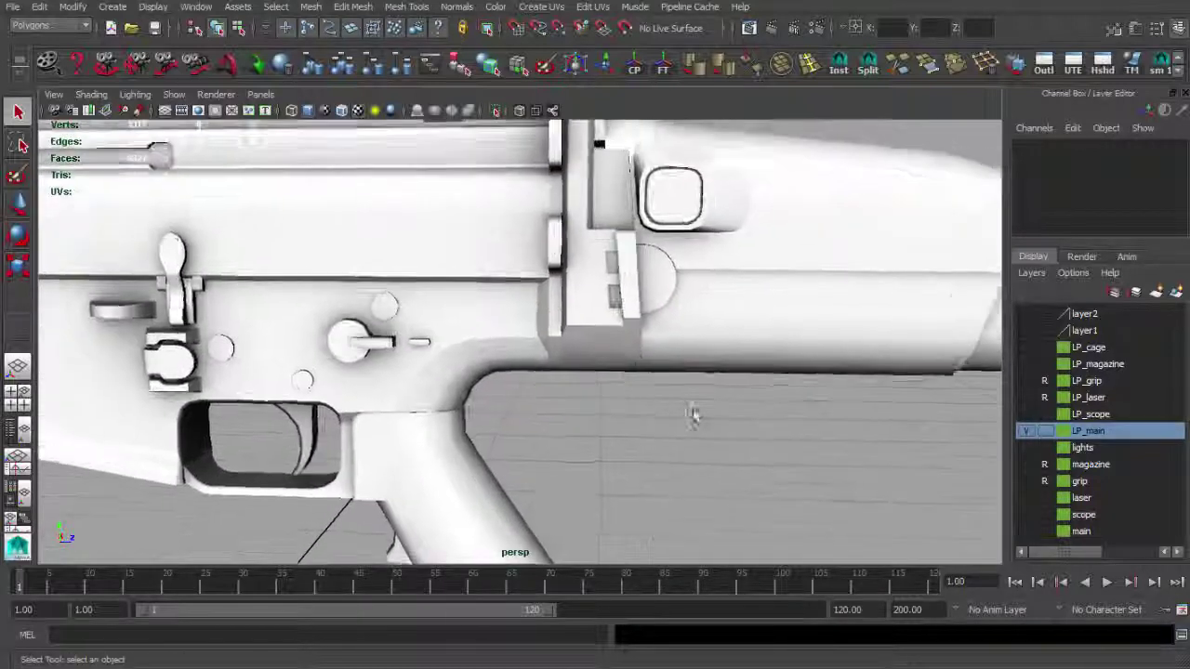
alt+right_drag(695, 415, 493, 370)
scroll(558, 387, down, 5)
scroll(558, 381, up, 4)
alt+drag(493, 370, 666, 346)
alt+right_drag(576, 354, 556, 353)
alt+drag(556, 354, 514, 355)
mouse_move(587, 351)
alt+right_down()
mouse_move(525, 344)
mouse_move(595, 348)
alt+right_up()
alt+drag(556, 347, 600, 346)
alt+middle_drag(600, 346, 706, 351)
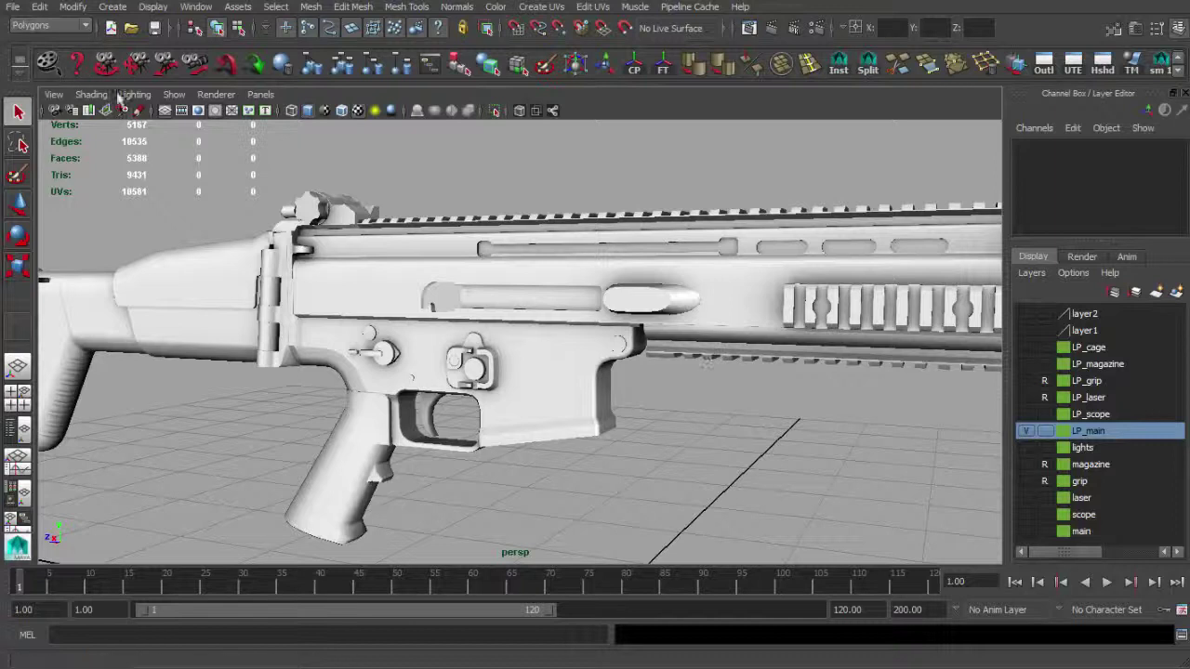
Step: Switch the viewport to flat lighting and inspect the ambient occlusion on the low-poly gun from all sides
click(129, 97)
click(163, 169)
alt+drag(576, 295, 654, 286)
alt+middle_drag(556, 285, 573, 277)
alt+right_drag(574, 276, 500, 289)
alt+middle_drag(500, 288, 524, 279)
alt+drag(524, 279, 916, 316)
alt+right_drag(621, 316, 530, 325)
alt+middle_drag(530, 325, 659, 344)
alt+drag(660, 344, 465, 307)
alt+right_drag(279, 307, 529, 314)
alt+drag(529, 313, 706, 372)
alt+middle_drag(707, 372, 478, 428)
alt+drag(478, 428, 391, 391)
alt+right_drag(391, 391, 372, 362)
alt+middle_drag(372, 362, 572, 276)
alt+drag(572, 276, 487, 297)
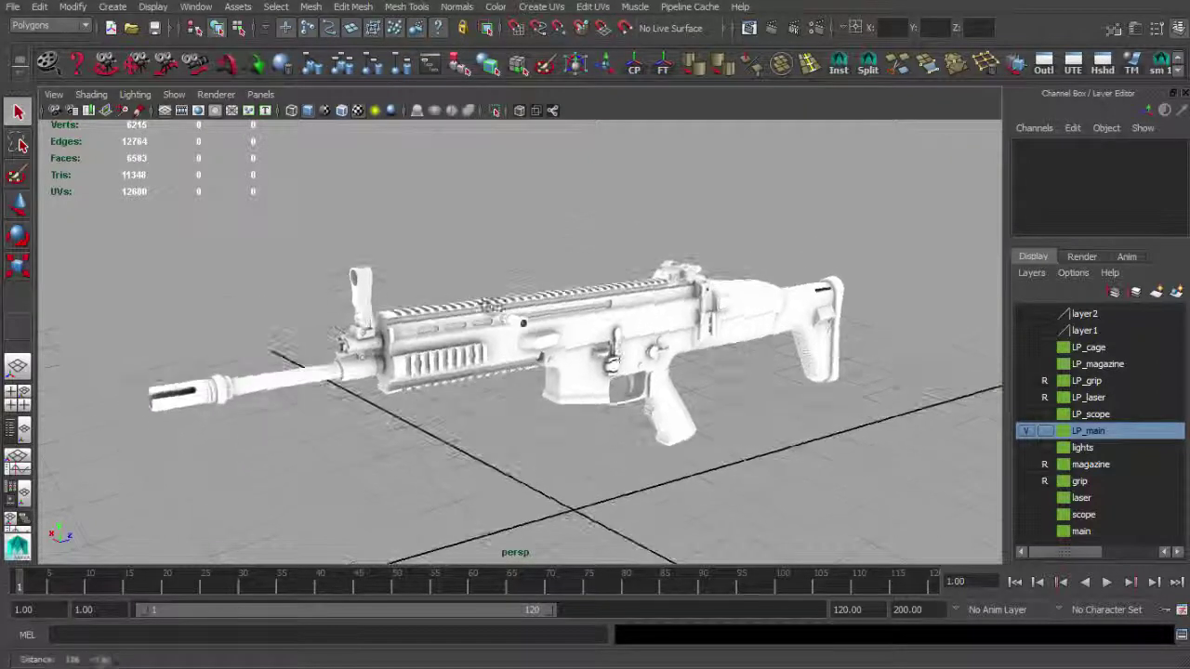
Step: Open the occlusion texture assigned to the receiver material's color, normal_test_2_occlusion.psd, for editing in Photoshop
click(548, 338)
key(ctrl+a)
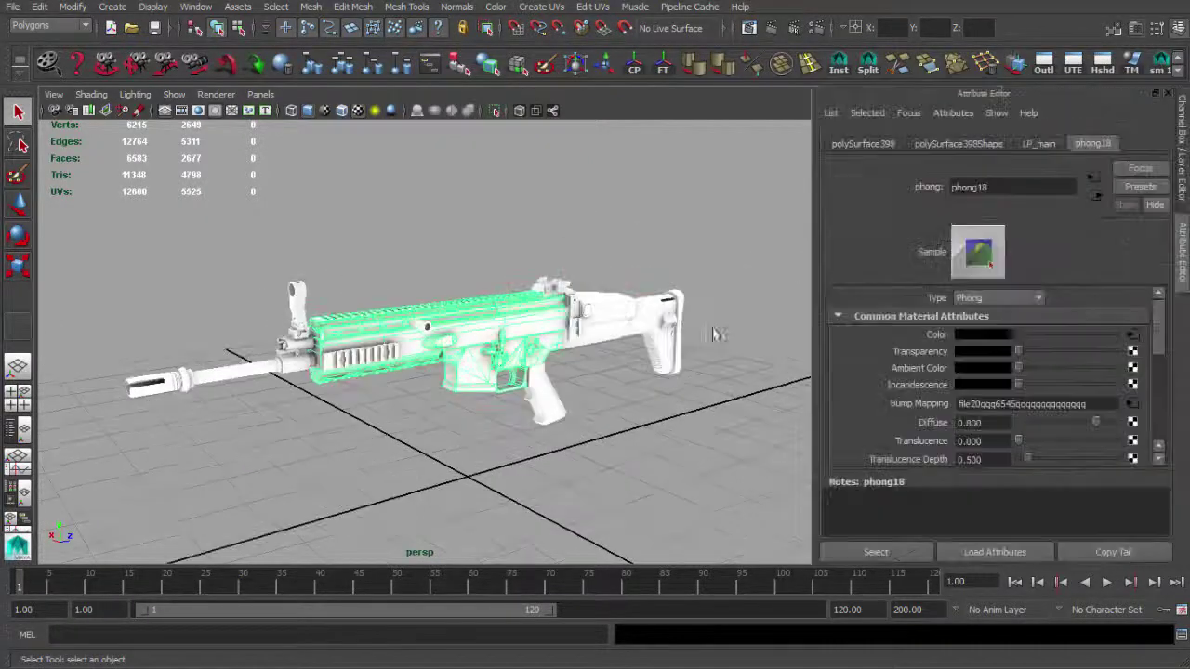
click(1131, 334)
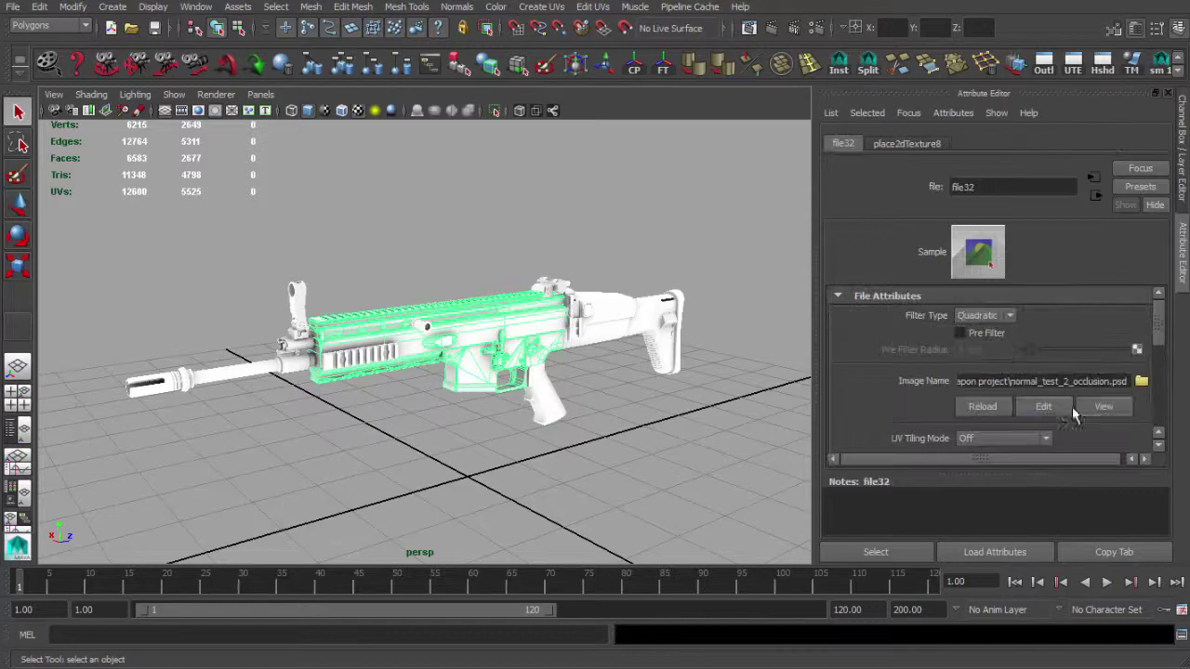
click(1054, 408)
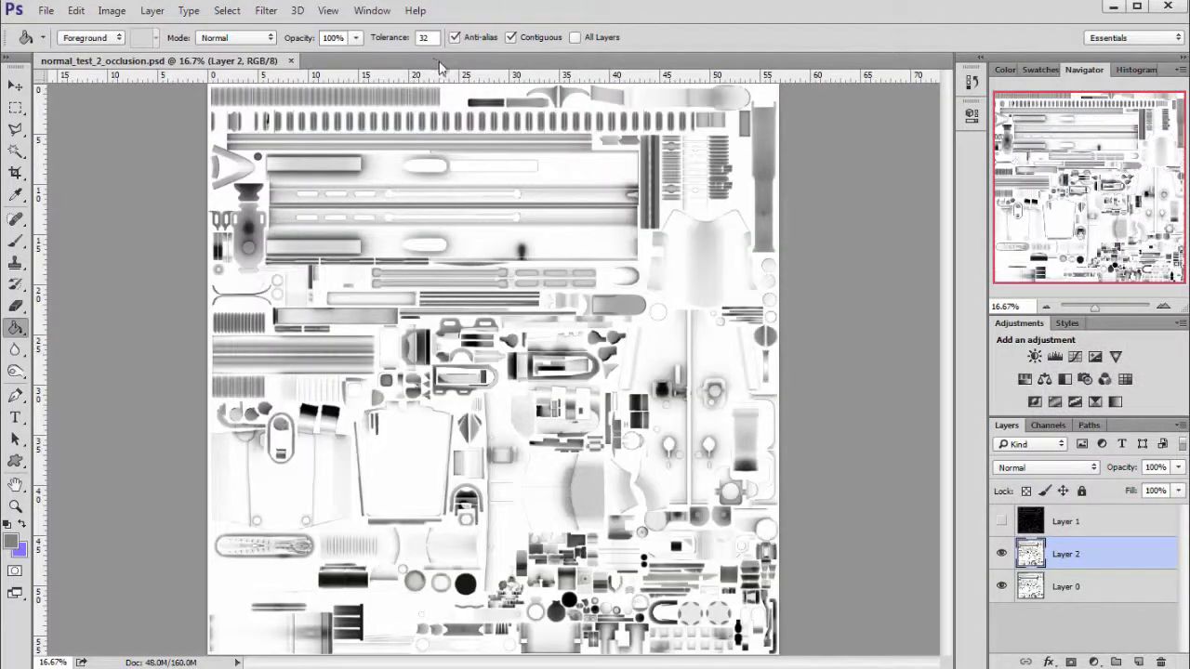
Step: Float the occlusion image in its own window and widen it
drag(429, 62, 429, 63)
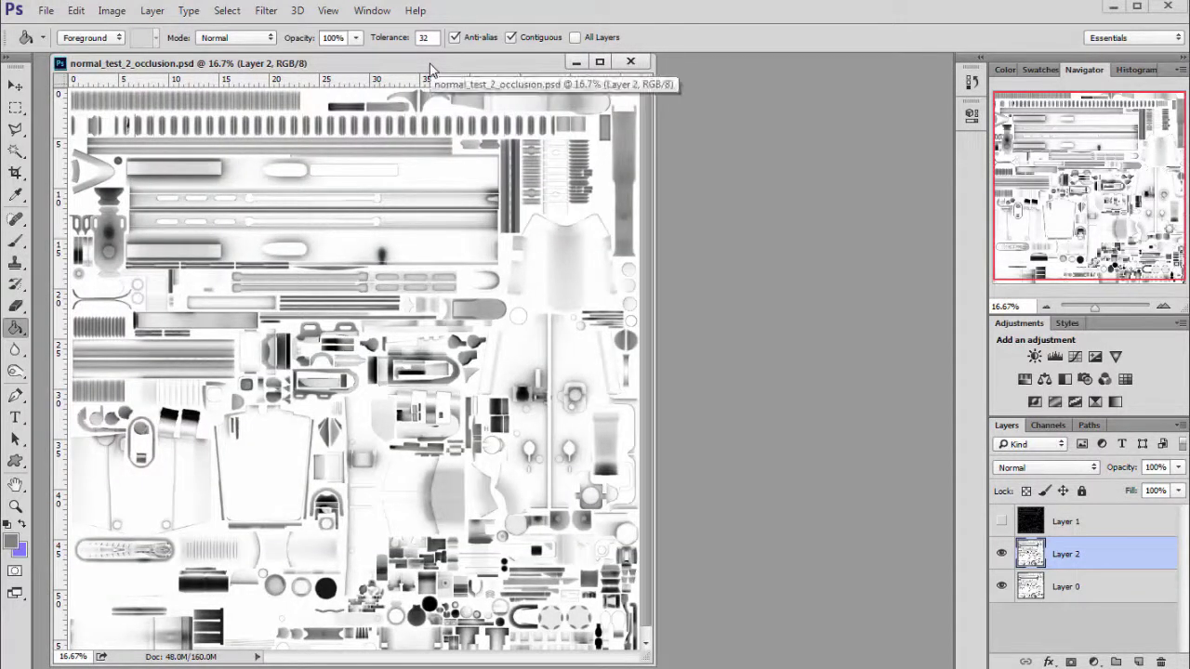
drag(436, 69, 477, 75)
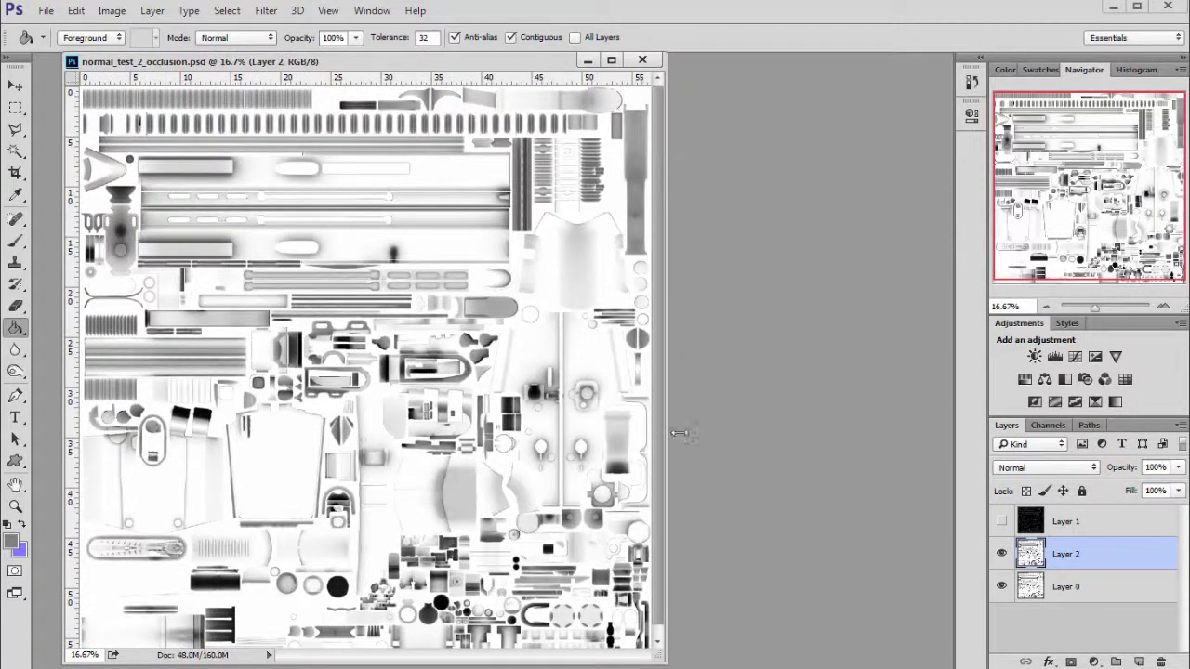
drag(668, 433, 866, 434)
Step: Inspect the rail and receiver pieces in the upper-left area of the occlusion map at 50% zoom
click(1164, 309)
click(1164, 308)
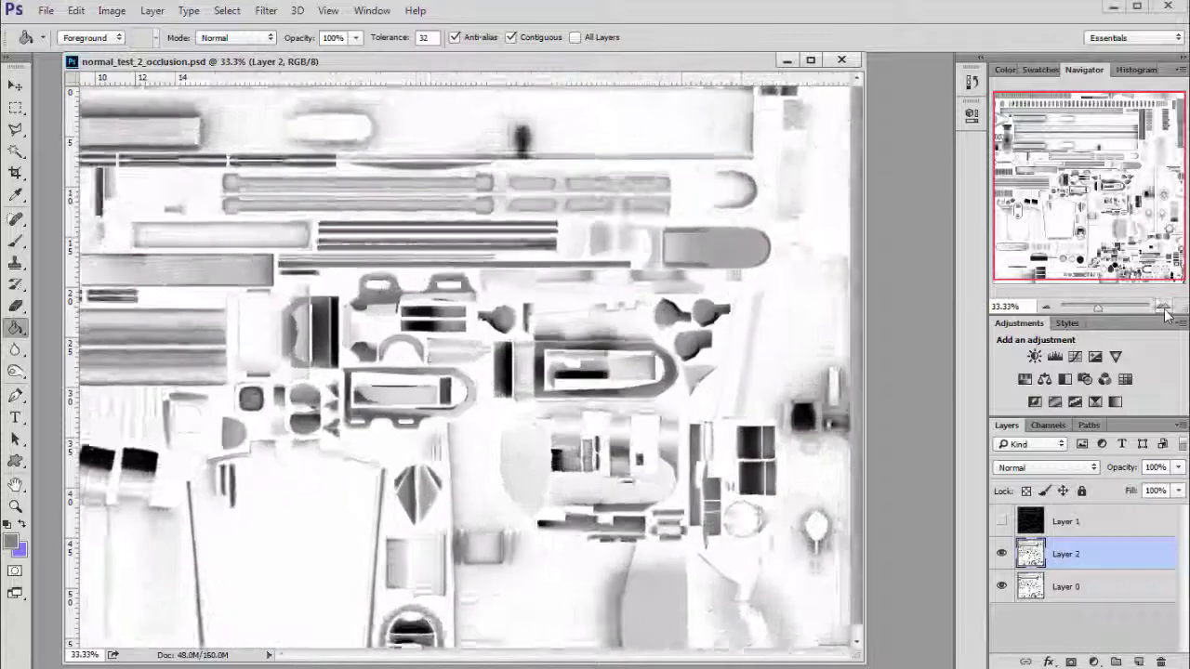
click(1165, 310)
drag(1092, 193, 1021, 123)
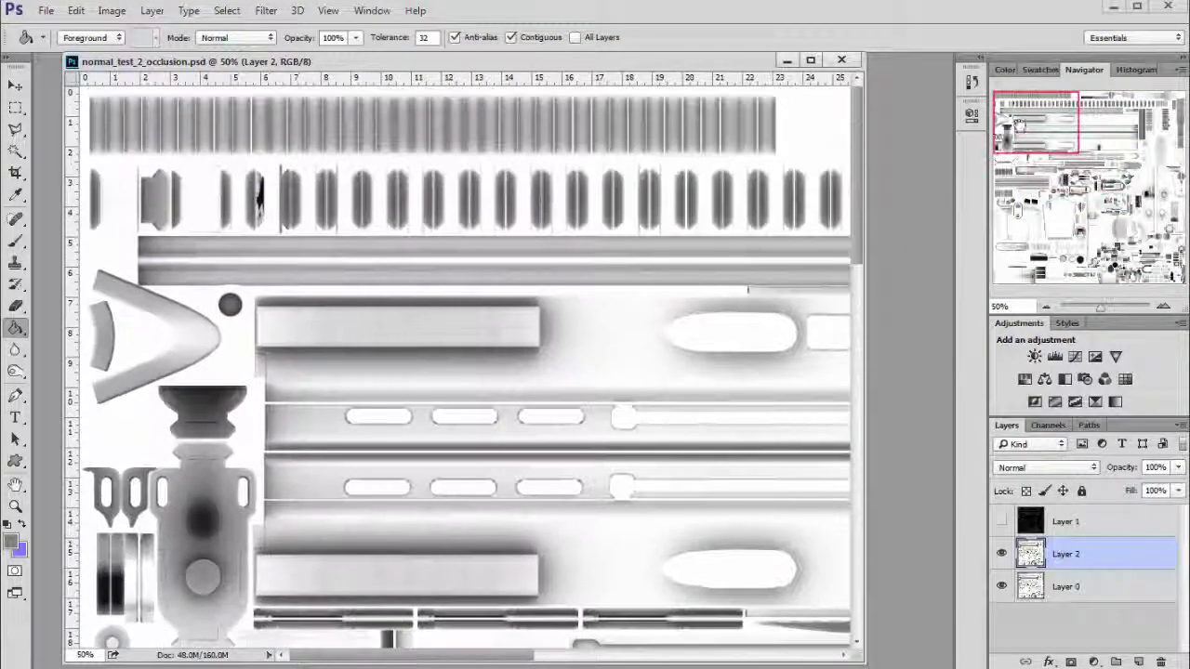
click(1046, 308)
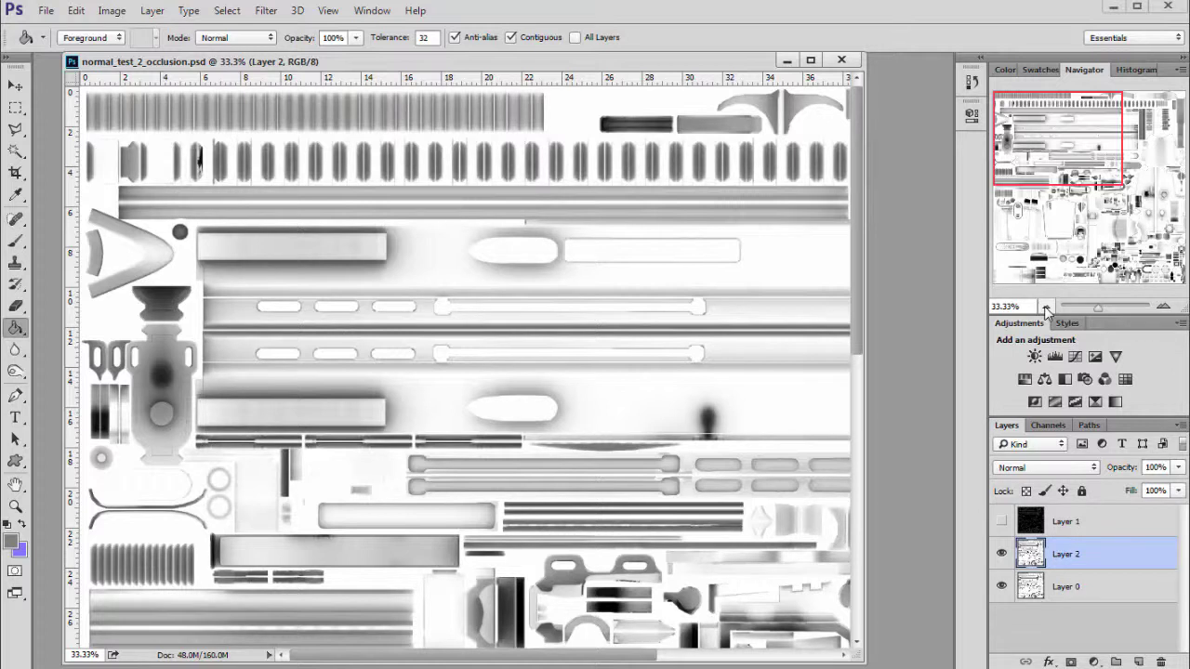
click(1046, 310)
click(1046, 309)
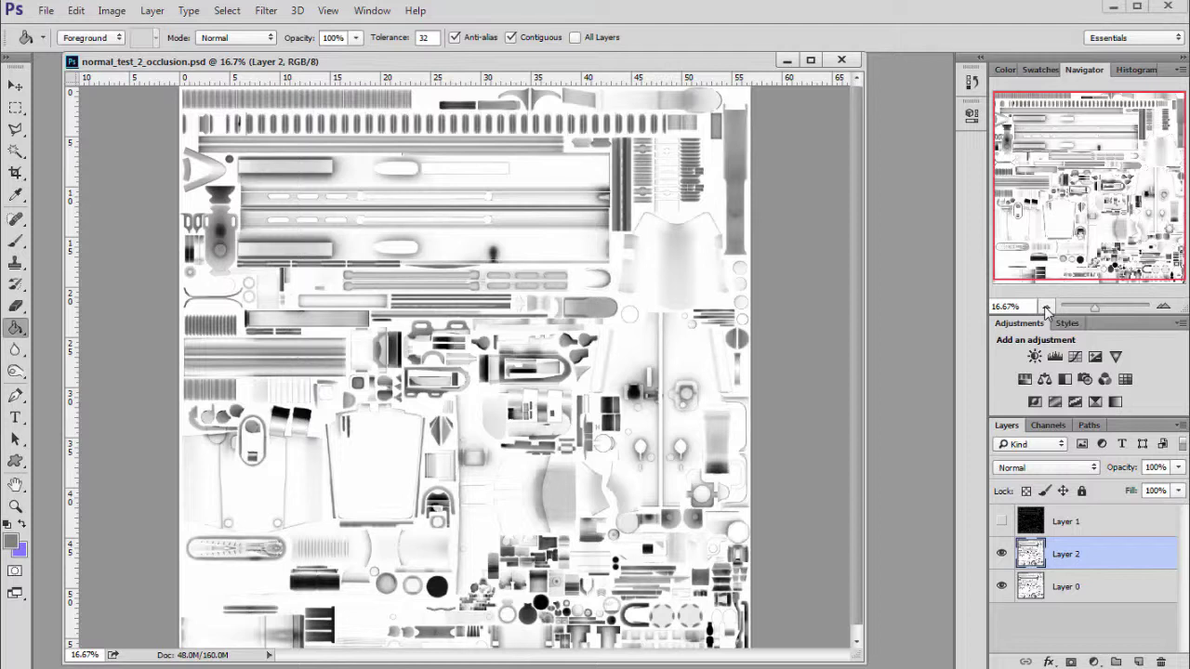
Step: Examine the occlusion map's upper-middle pieces at 33.33% zoom and its lower-middle pieces at 50%
click(1166, 308)
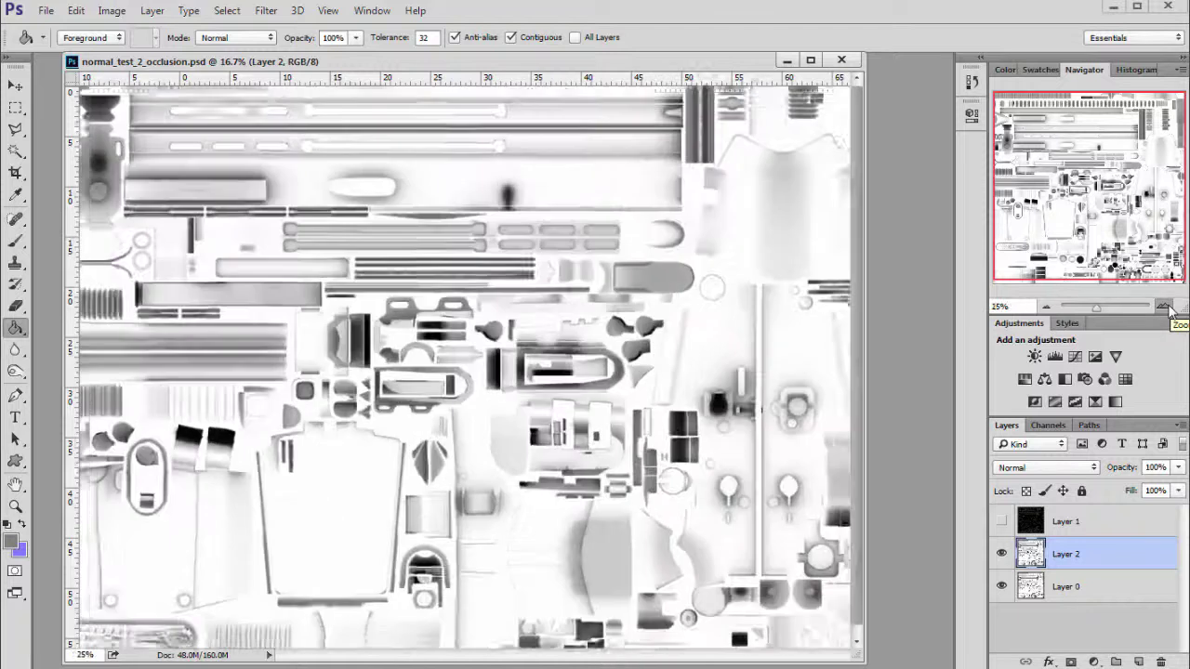
click(1165, 307)
drag(1085, 206, 1085, 147)
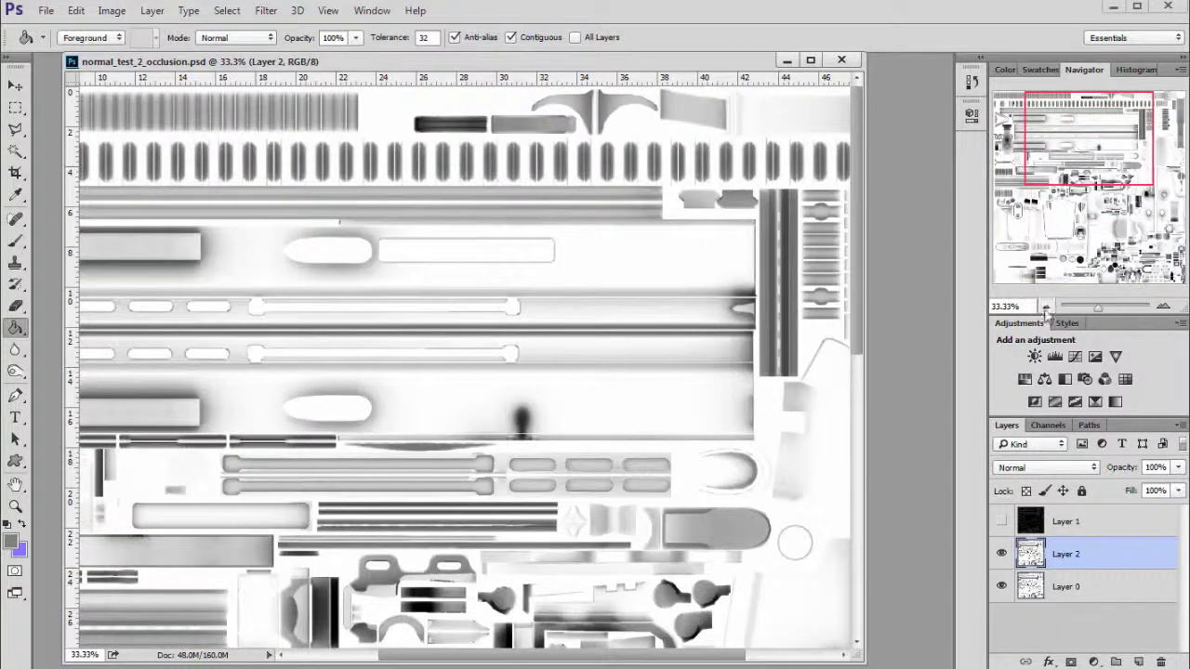
click(1046, 309)
click(1046, 309)
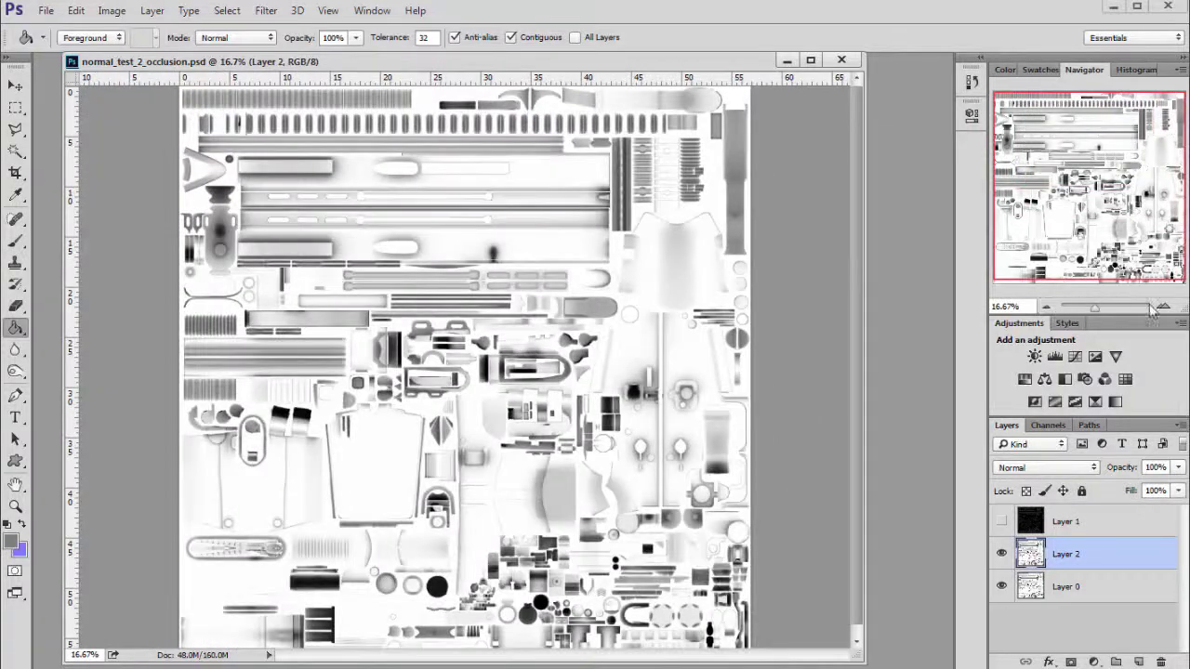
click(1164, 307)
click(1163, 308)
click(1163, 307)
drag(1103, 201, 1079, 267)
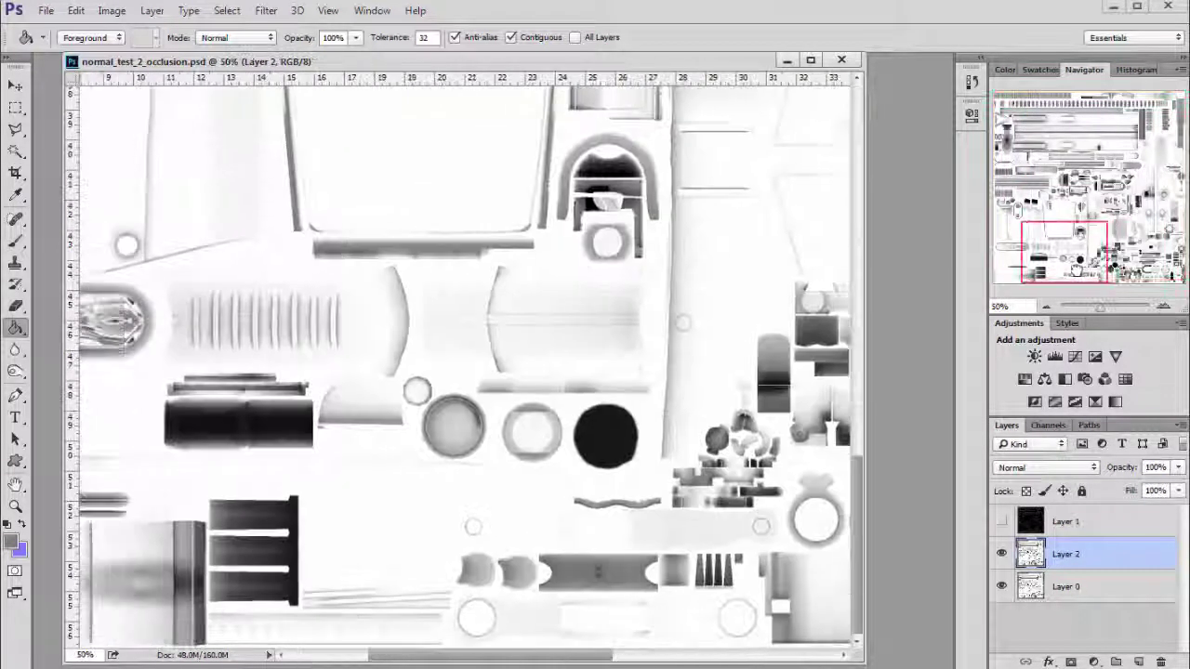
Step: Switch back to Maya, close the Attribute Editor, deselect the receiver and view the flat-lit occlusion on the whole gun
key(alt+Tab)
alt+drag(612, 345, 546, 311)
click(1168, 94)
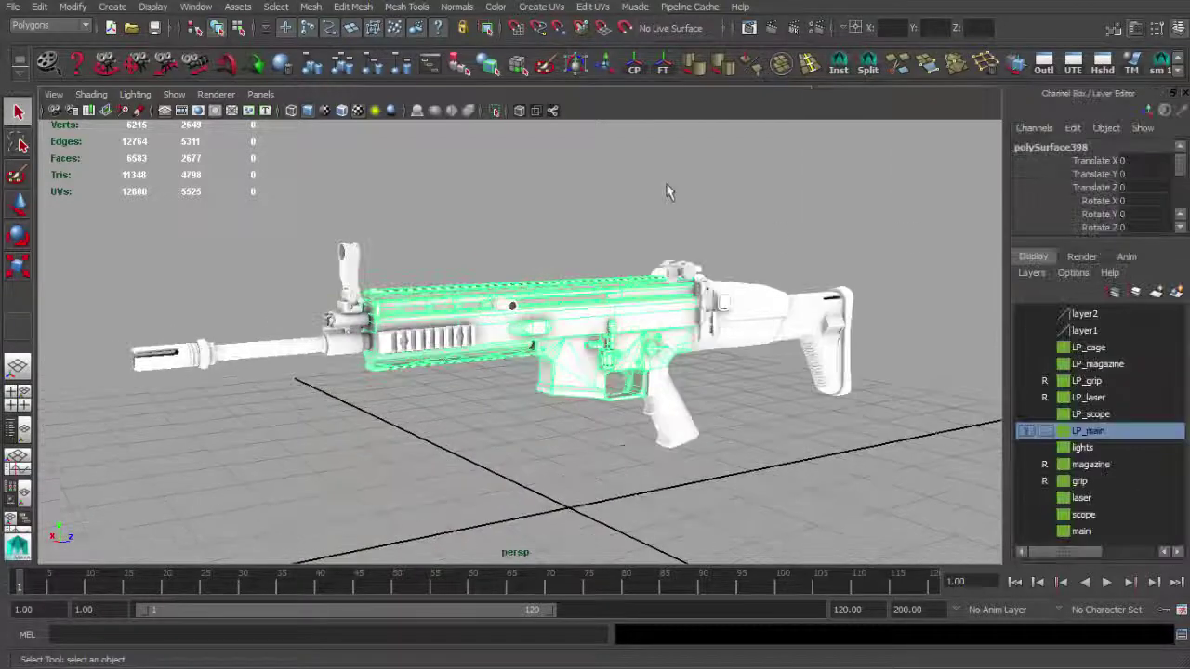
click(666, 185)
alt+drag(630, 232, 683, 264)
alt+middle_drag(688, 285, 688, 264)
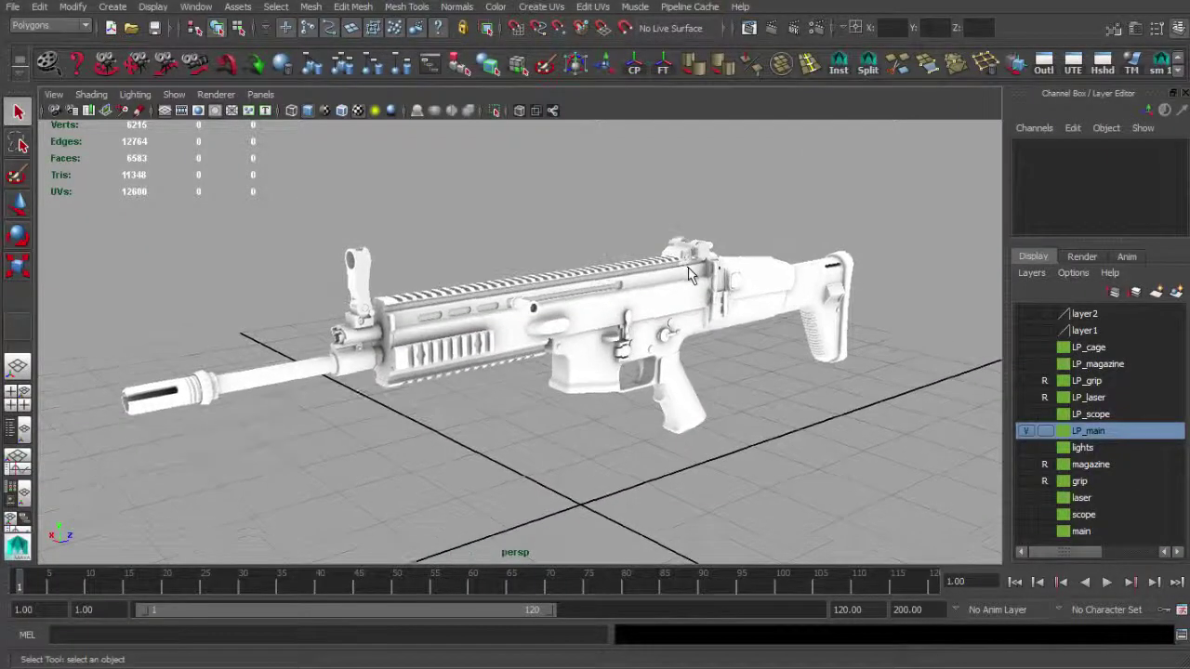
alt+right_drag(688, 264, 695, 262)
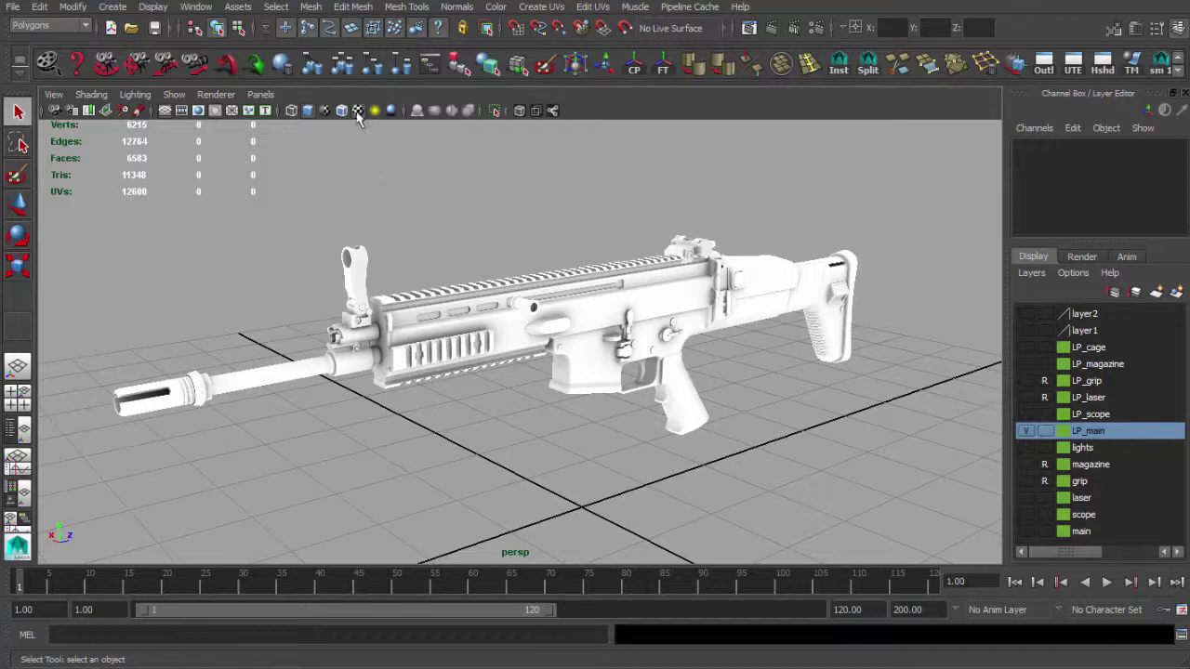
alt+drag(443, 230, 472, 247)
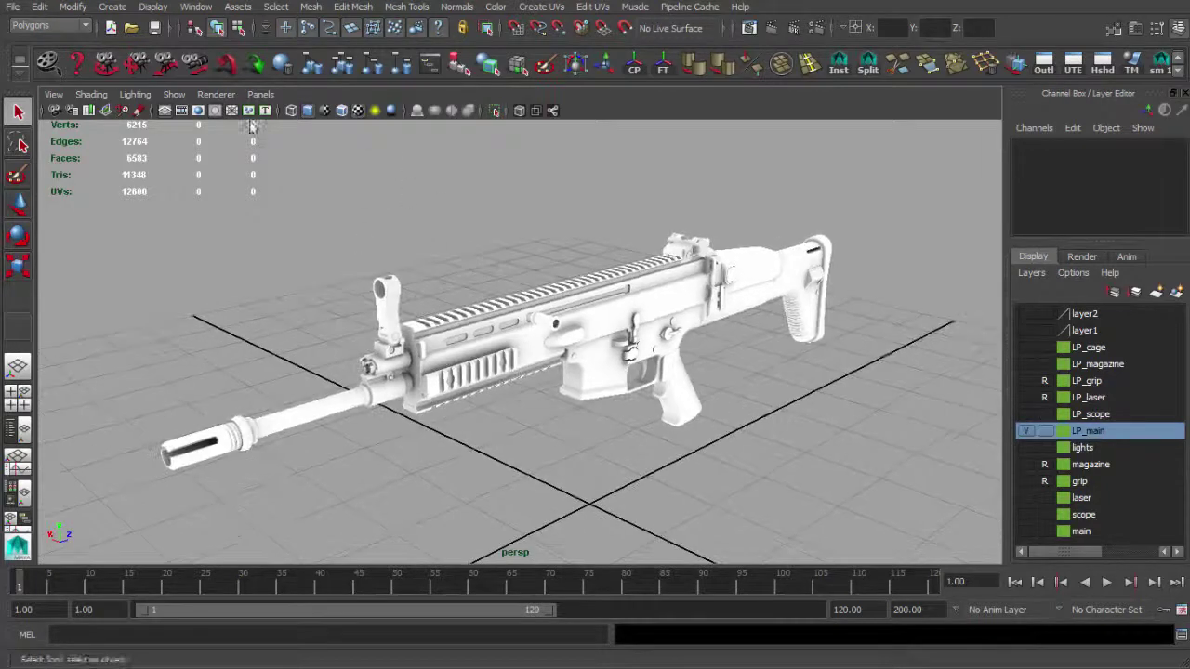
Step: Set the viewport back to default lighting and frame the whole low-poly gun
click(140, 96)
click(156, 119)
alt+middle_drag(530, 335, 528, 319)
alt+right_drag(528, 319, 578, 332)
alt+middle_drag(579, 332, 594, 335)
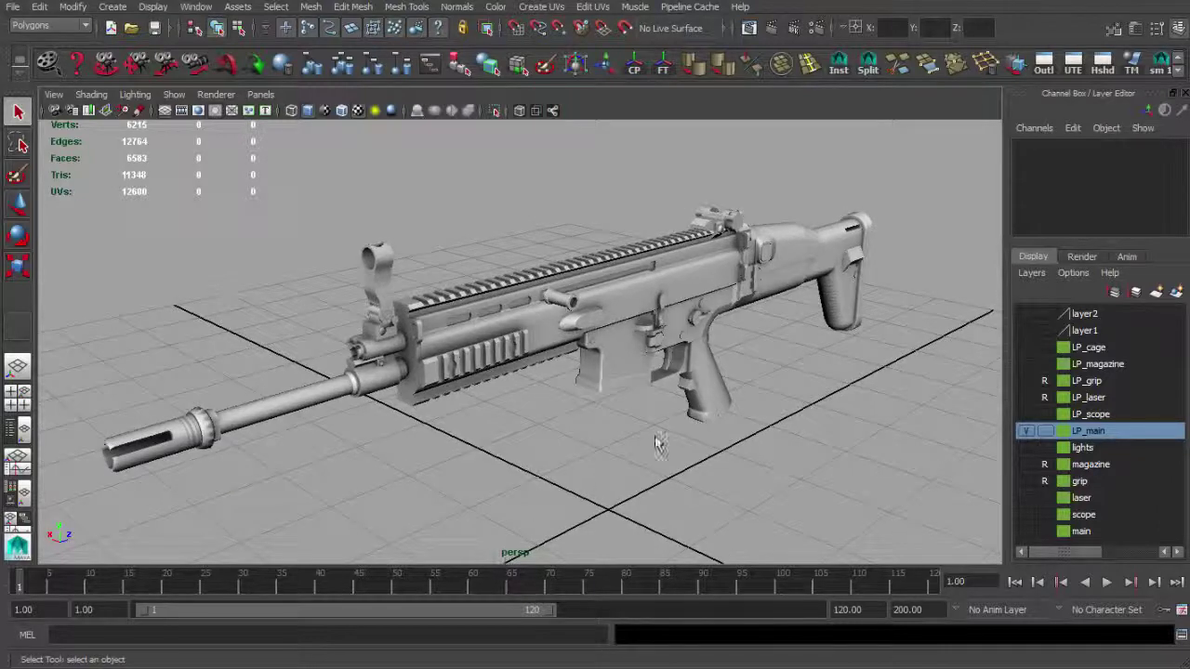
alt+right_drag(656, 444, 542, 415)
alt+middle_drag(543, 415, 549, 417)
alt+drag(550, 419, 574, 433)
alt+middle_drag(573, 433, 576, 444)
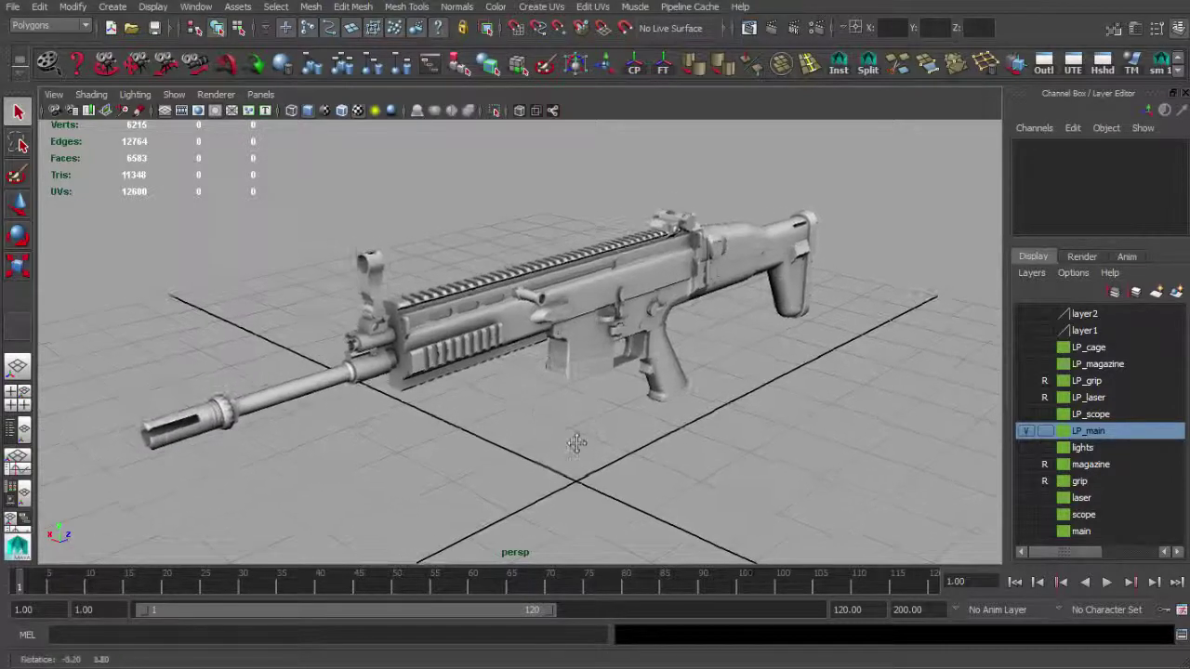
alt+drag(576, 444, 581, 465)
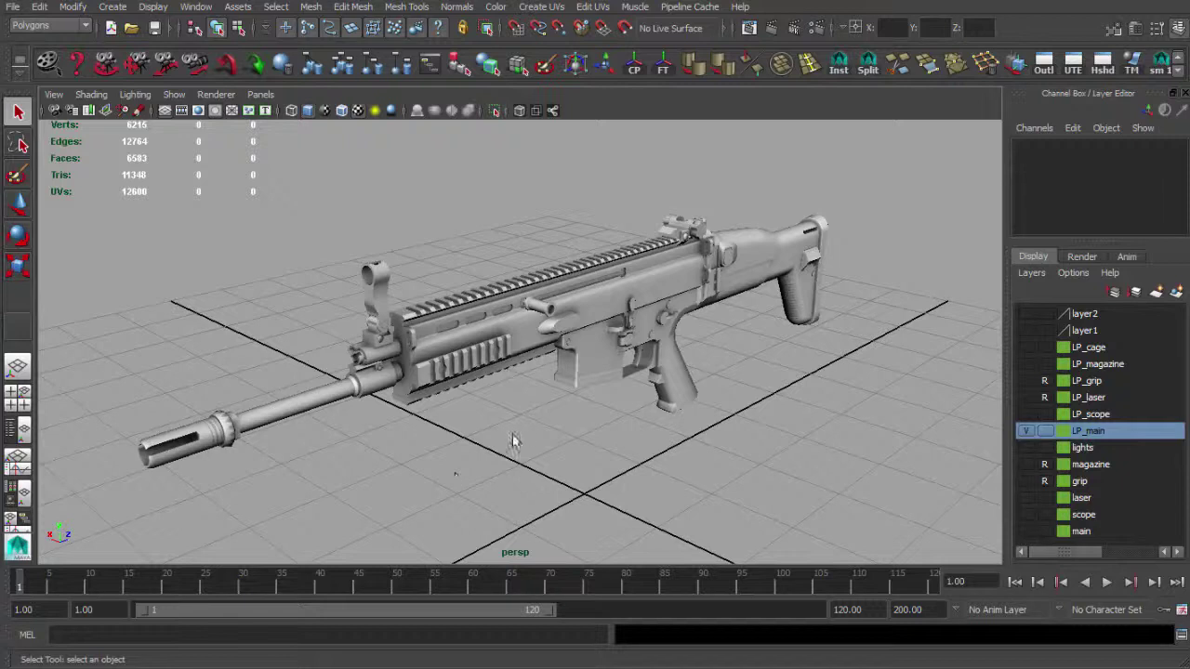
alt+right_drag(522, 456, 547, 441)
alt+middle_drag(570, 414, 574, 407)
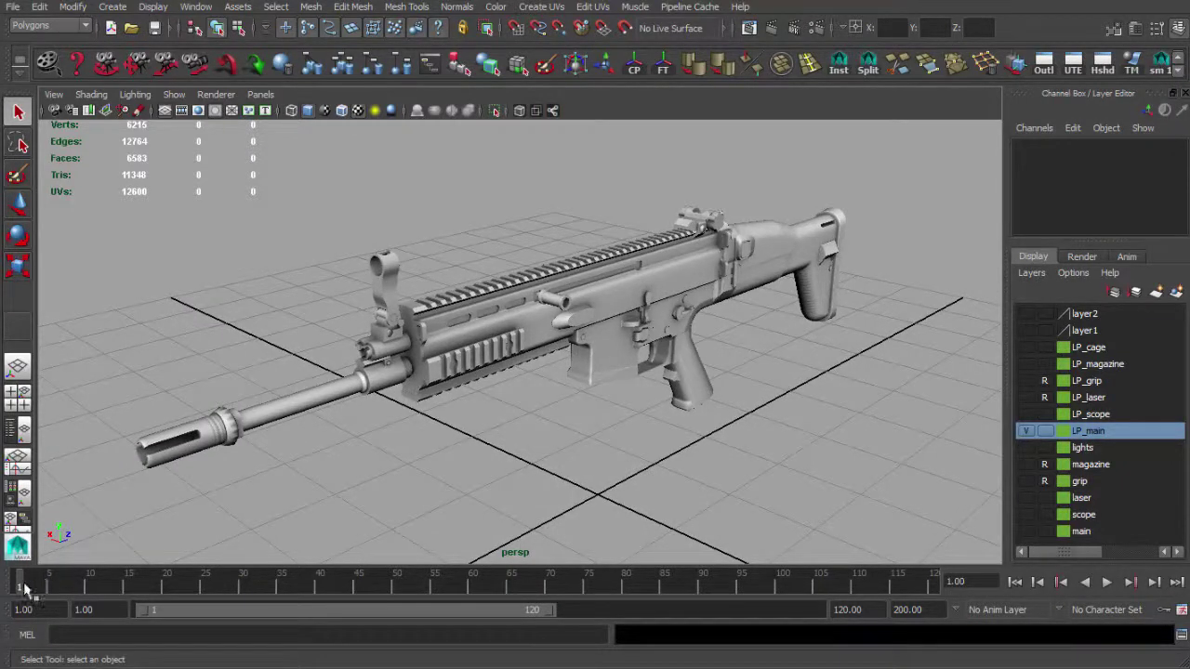
alt+drag(386, 437, 398, 437)
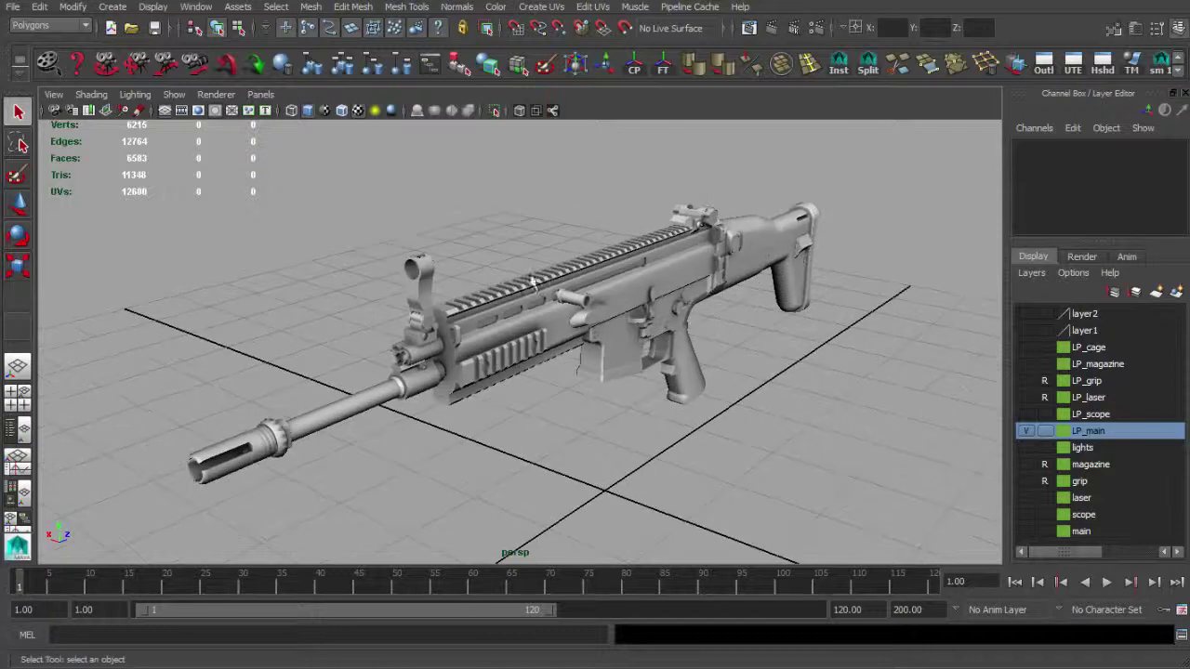
alt+drag(601, 290, 594, 291)
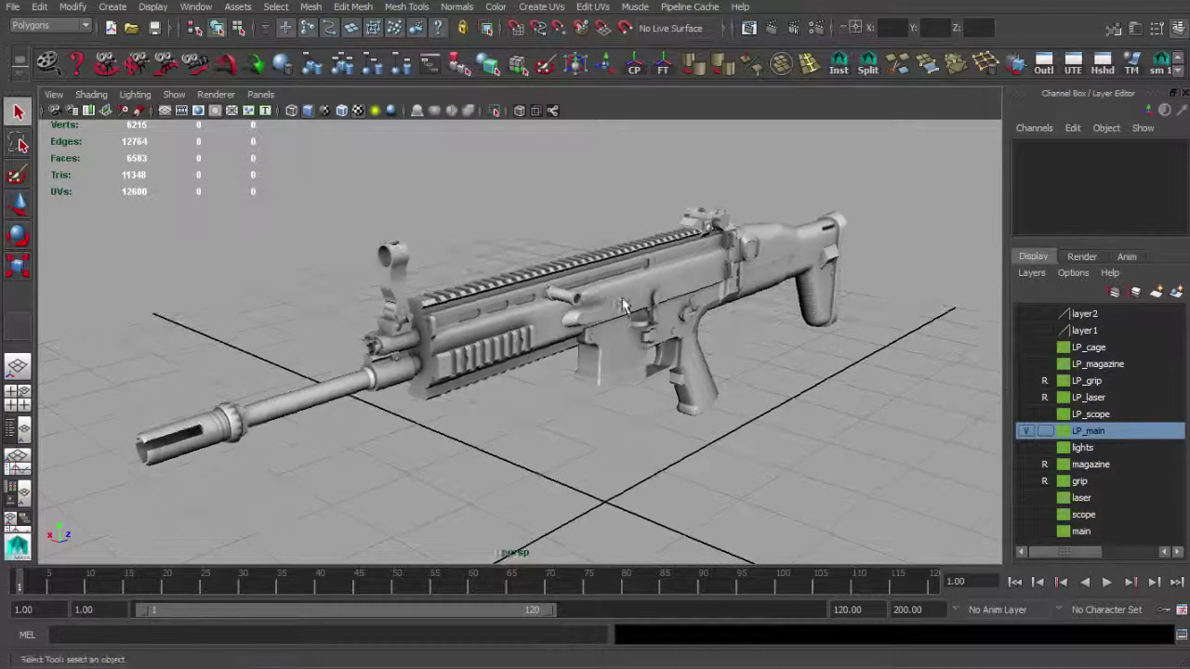
alt+middle_drag(624, 306, 633, 302)
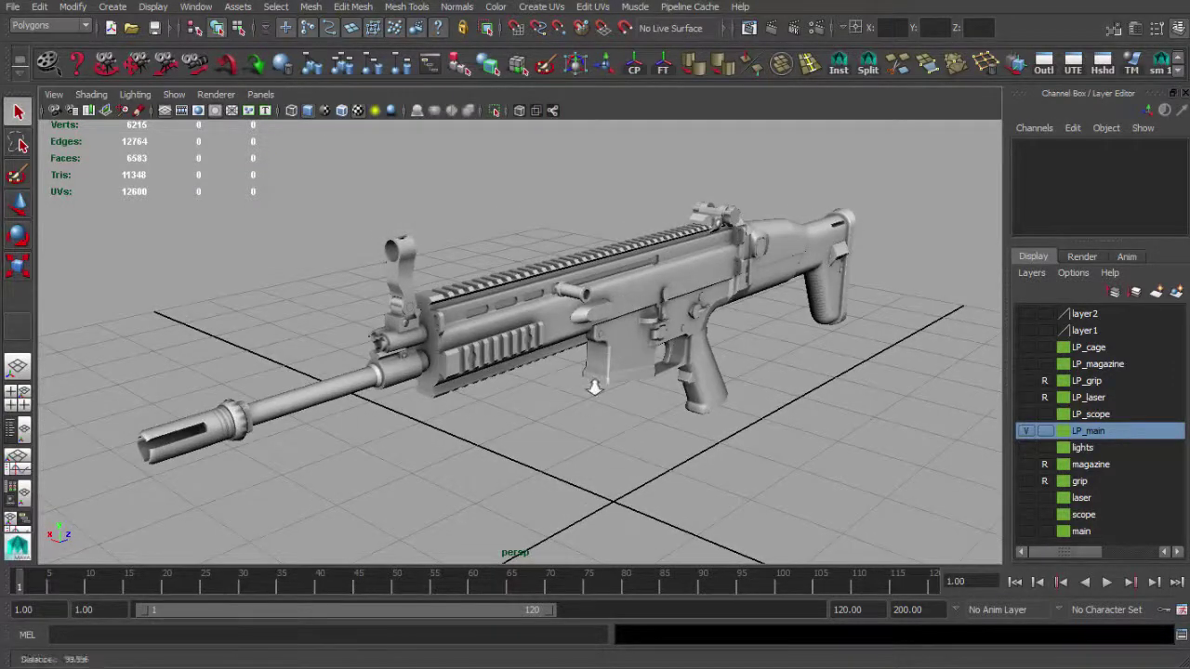
alt+middle_drag(595, 388, 596, 388)
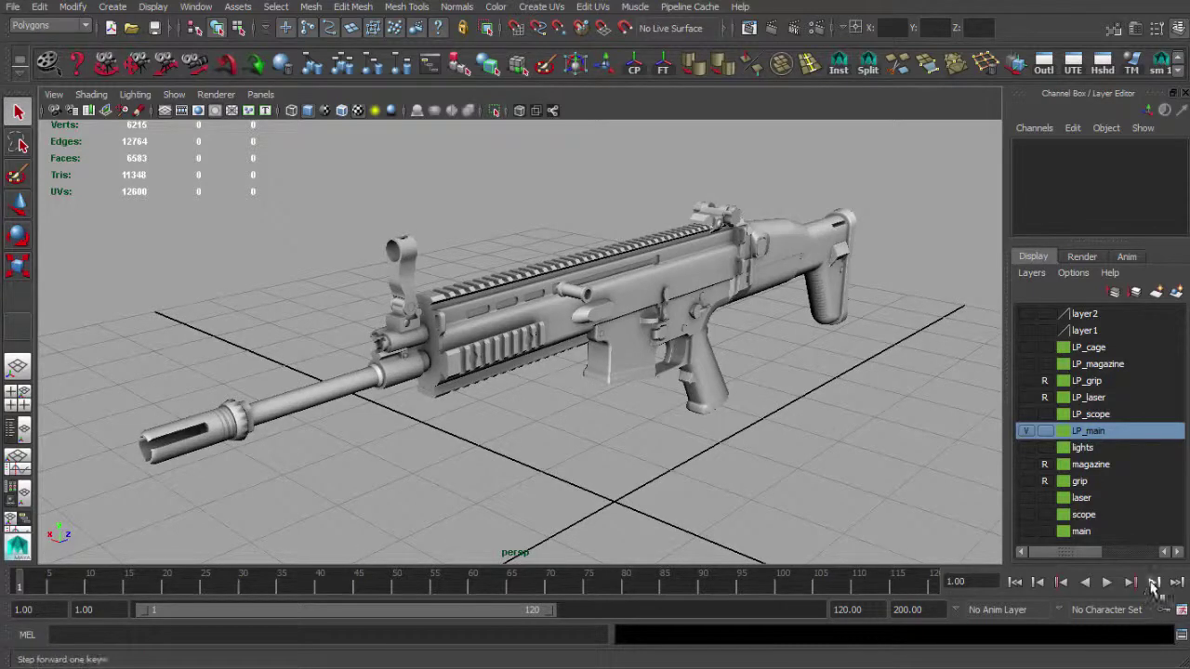
Step: Advance the timeline to frame 2 and examine the low-poly gun's exploded parts
click(1153, 586)
alt+right_drag(663, 320, 573, 301)
alt+drag(573, 301, 615, 318)
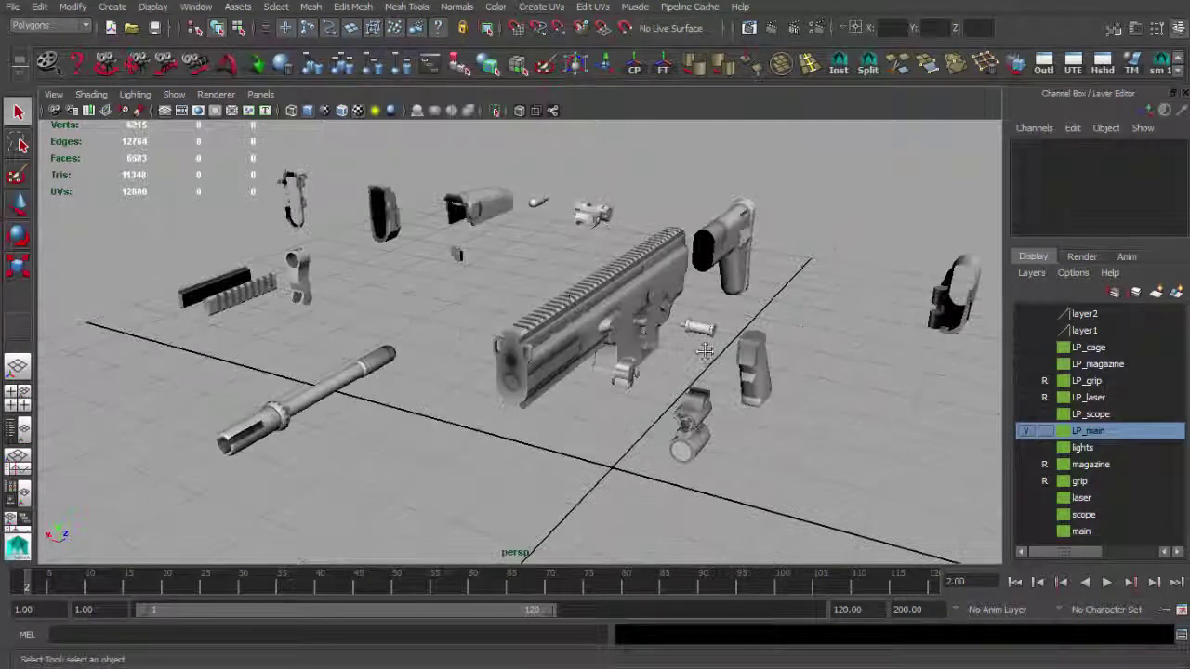
alt+right_drag(705, 349, 655, 366)
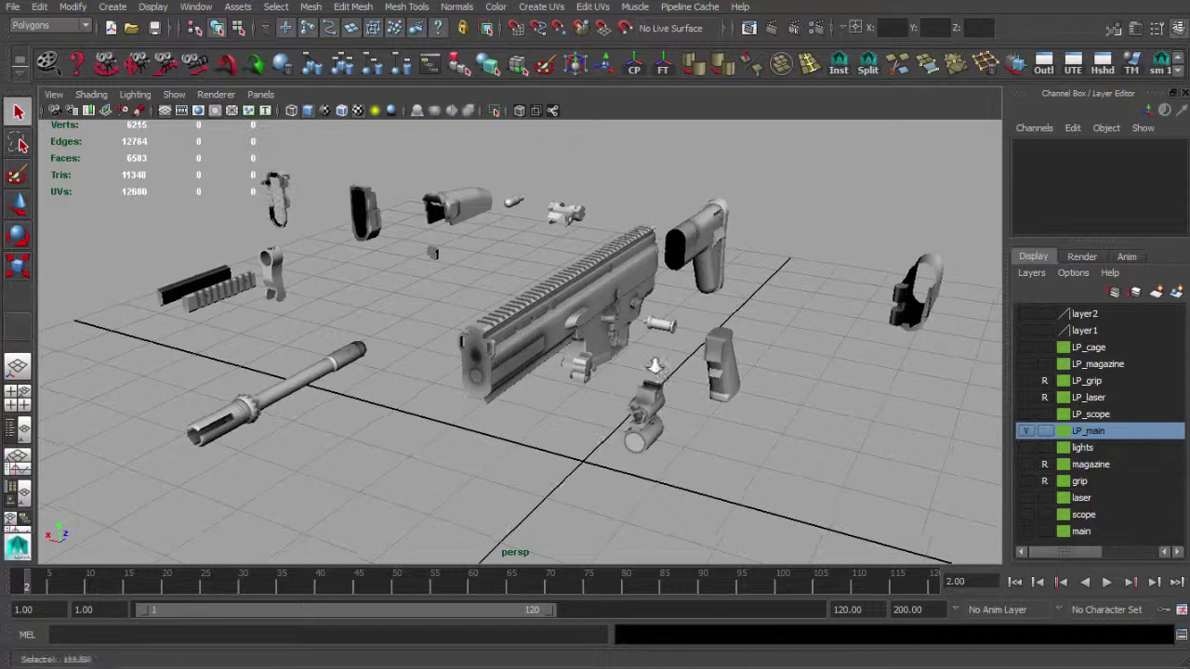
mouse_move(662, 366)
alt+mouse_down()
mouse_move(641, 355)
mouse_move(657, 366)
alt+mouse_up()
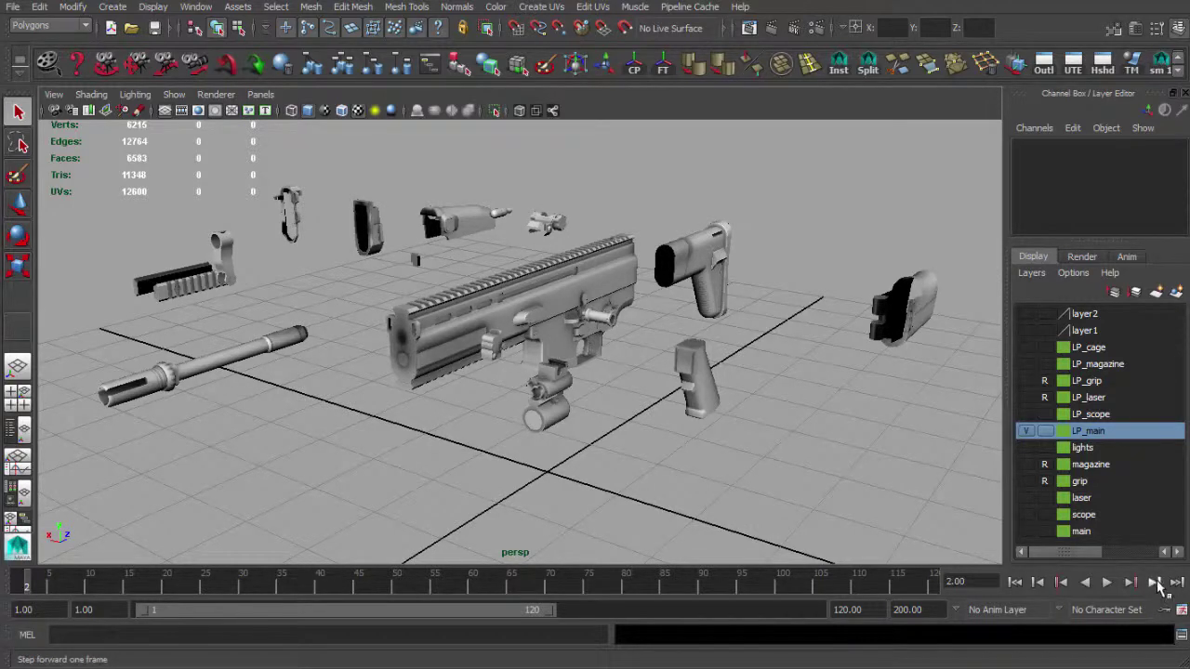
Step: Advance the timeline to frame 3 and examine the partly separated arrangement of the low-poly gun from both sides
click(1158, 584)
alt+drag(584, 359, 787, 370)
alt+middle_drag(787, 370, 885, 396)
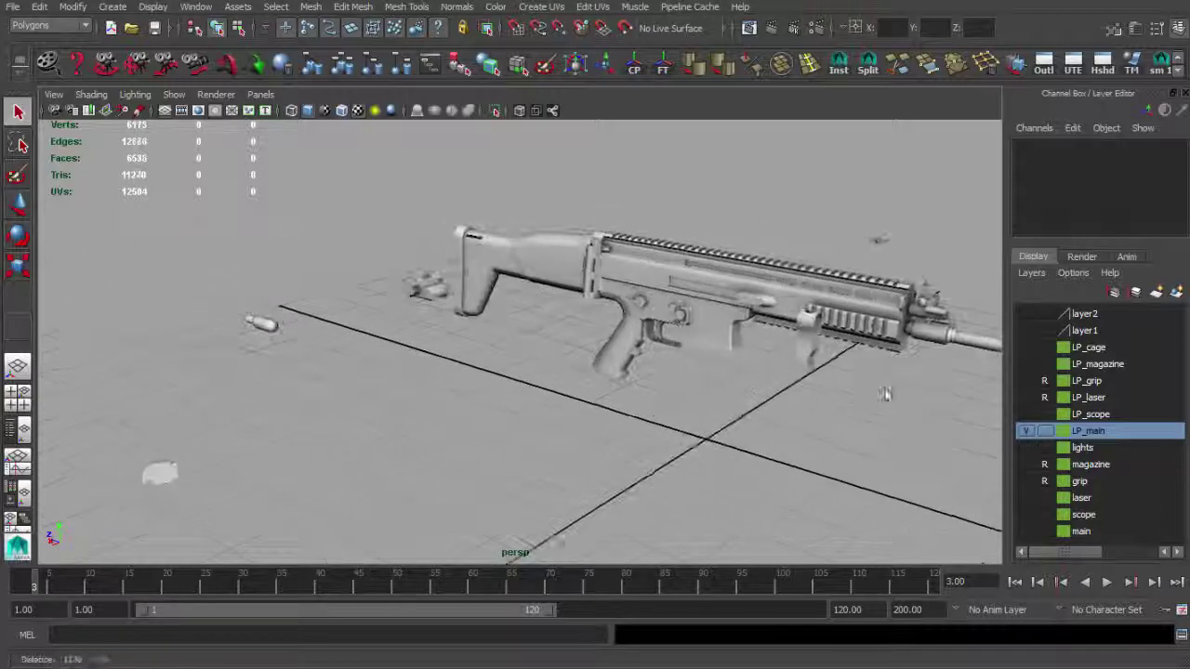
alt+right_drag(882, 395, 842, 409)
alt+drag(841, 409, 624, 388)
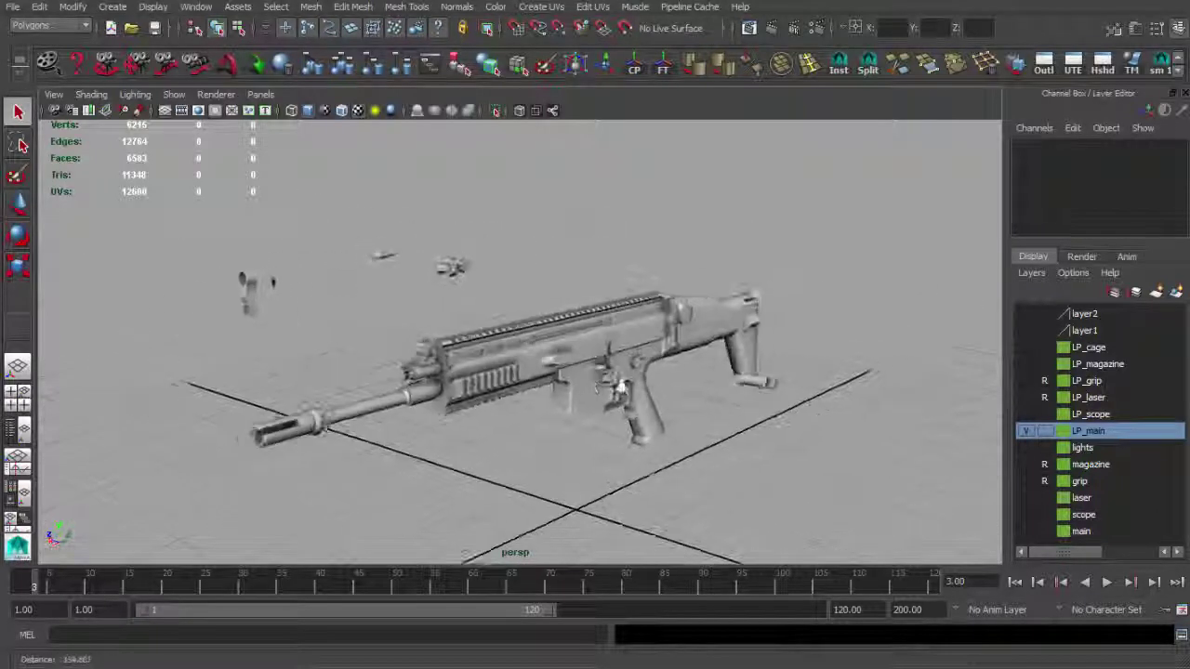
Step: Return the timeline to frame 1 and examine the reassembled low-poly gun from the side
mouse_move(624, 388)
alt+right_down()
mouse_move(609, 391)
mouse_move(632, 394)
alt+right_up()
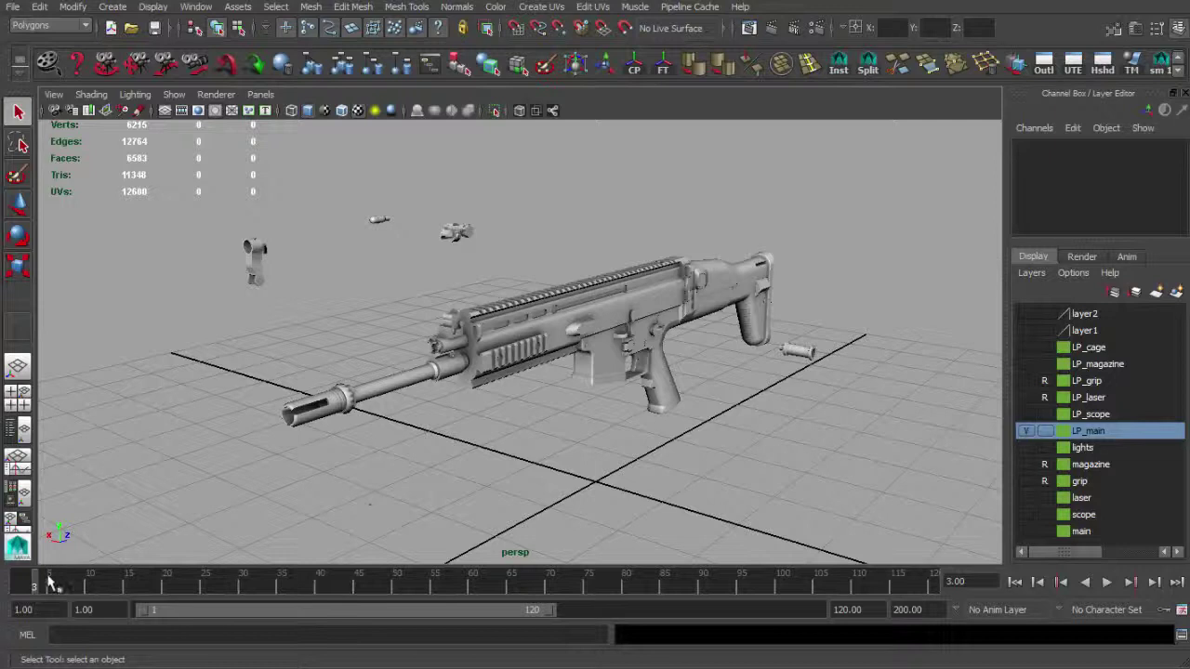
drag(35, 581, 17, 577)
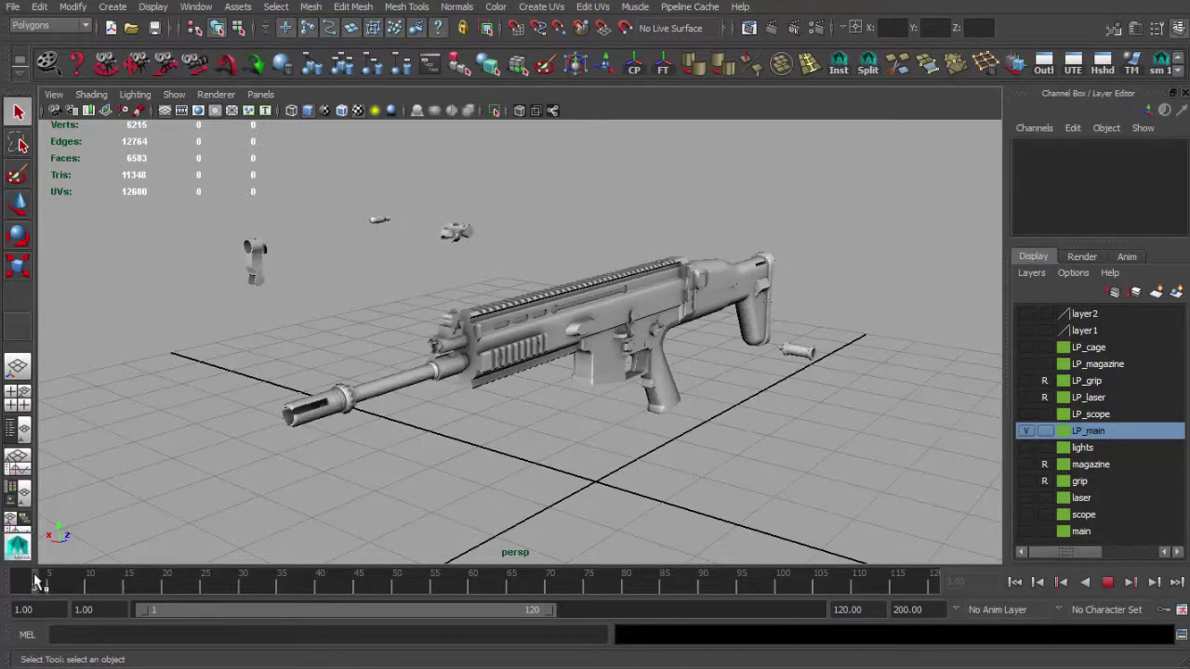
alt+drag(432, 409, 373, 412)
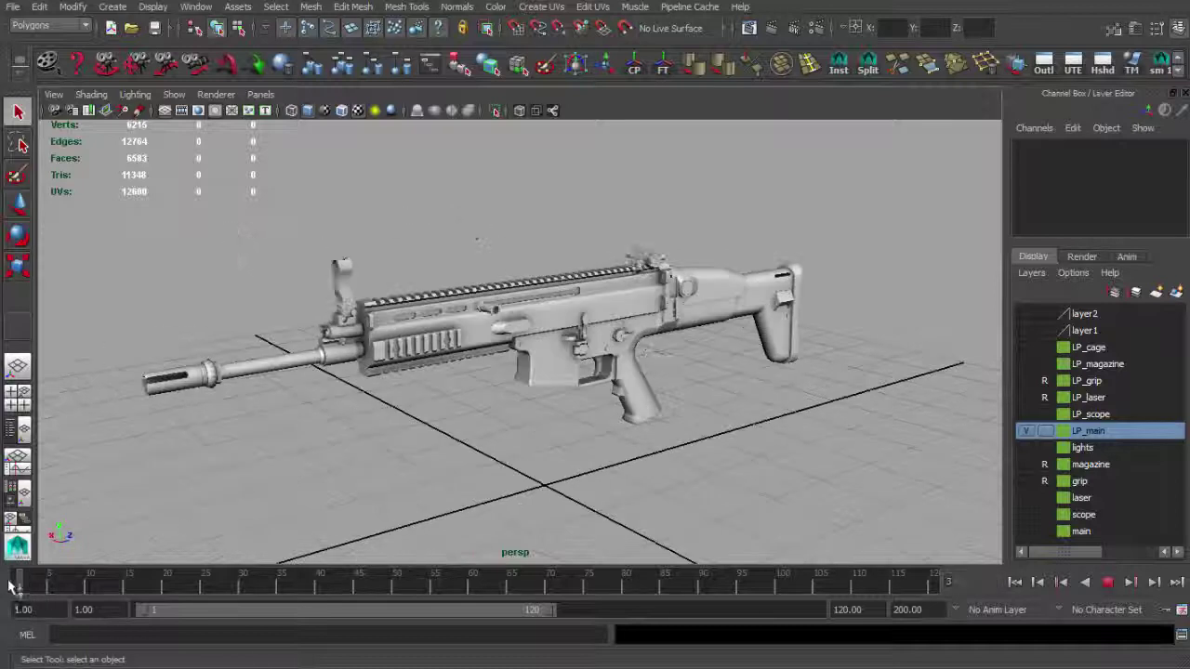
alt+drag(286, 429, 215, 391)
alt+middle_drag(214, 391, 293, 467)
alt+right_drag(293, 467, 452, 487)
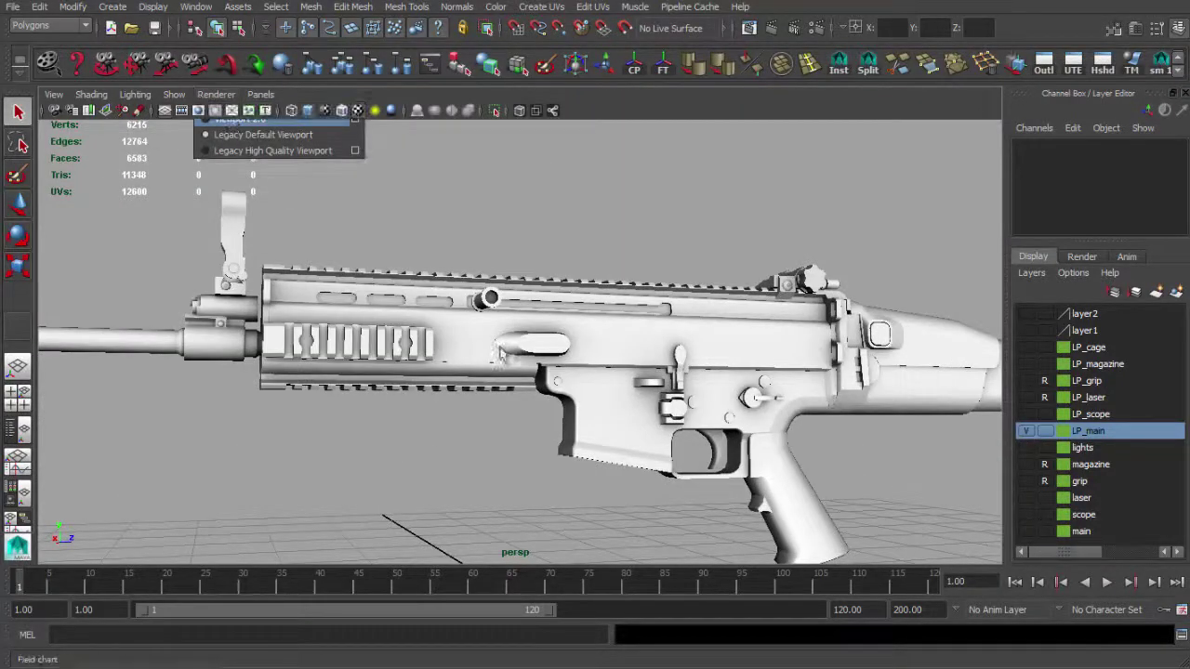
Step: Switch the viewport renderer to Viewport 2.0 and view the low-poly gun from its other side
alt+right_drag(591, 376, 574, 375)
alt+drag(574, 375, 502, 347)
alt+right_drag(502, 347, 486, 344)
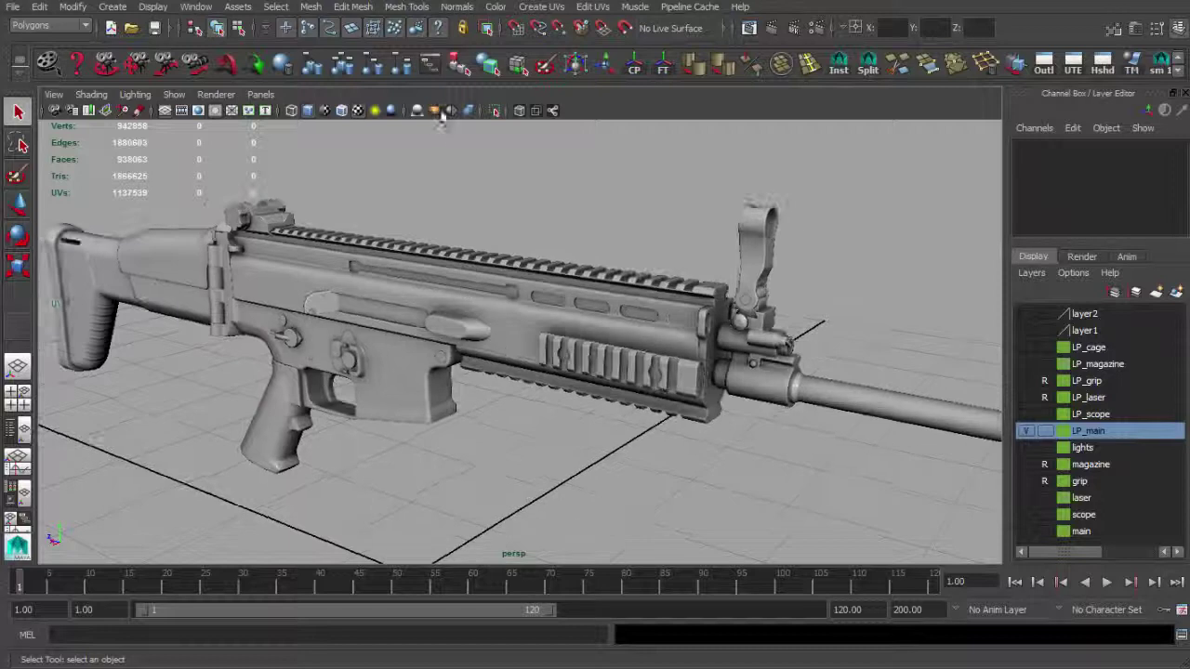
Step: Examine the low-poly gun's Viewport 2.0 shading around the stock, rear sight and both sides
alt+drag(571, 256, 595, 310)
alt+right_drag(595, 311, 619, 321)
alt+drag(619, 322, 558, 312)
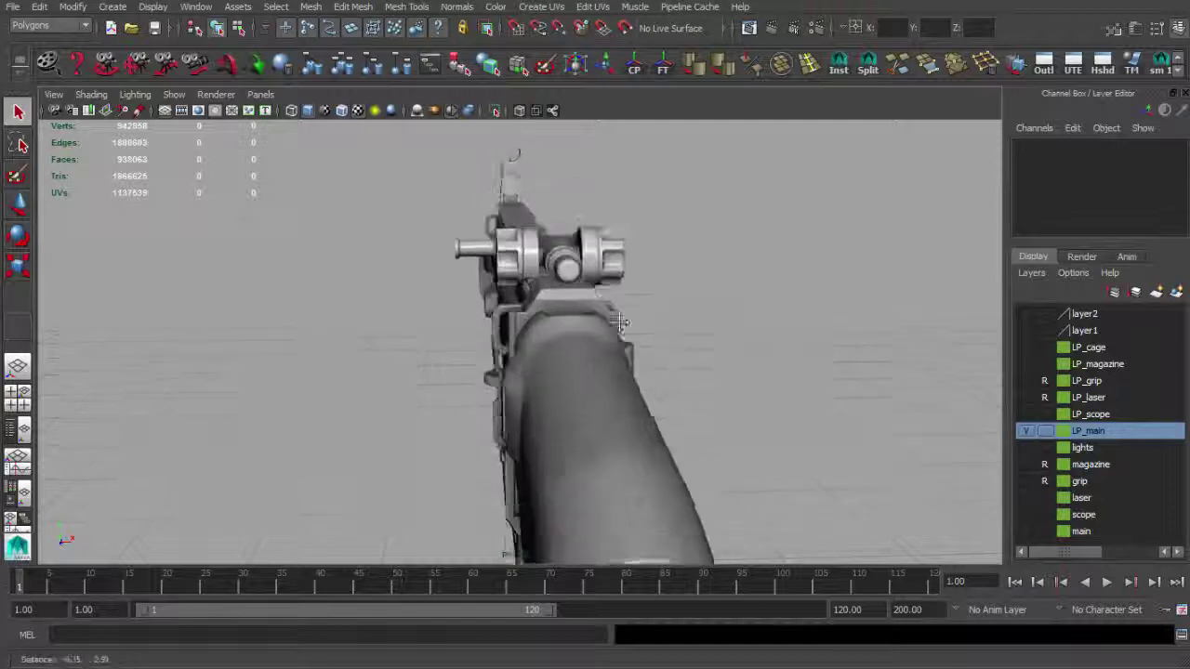
alt+right_drag(558, 312, 454, 275)
alt+drag(455, 275, 657, 275)
alt+middle_drag(656, 275, 661, 284)
alt+drag(662, 285, 700, 305)
alt+right_drag(699, 305, 658, 303)
alt+middle_drag(659, 303, 795, 292)
alt+drag(795, 292, 722, 291)
alt+middle_drag(722, 291, 713, 298)
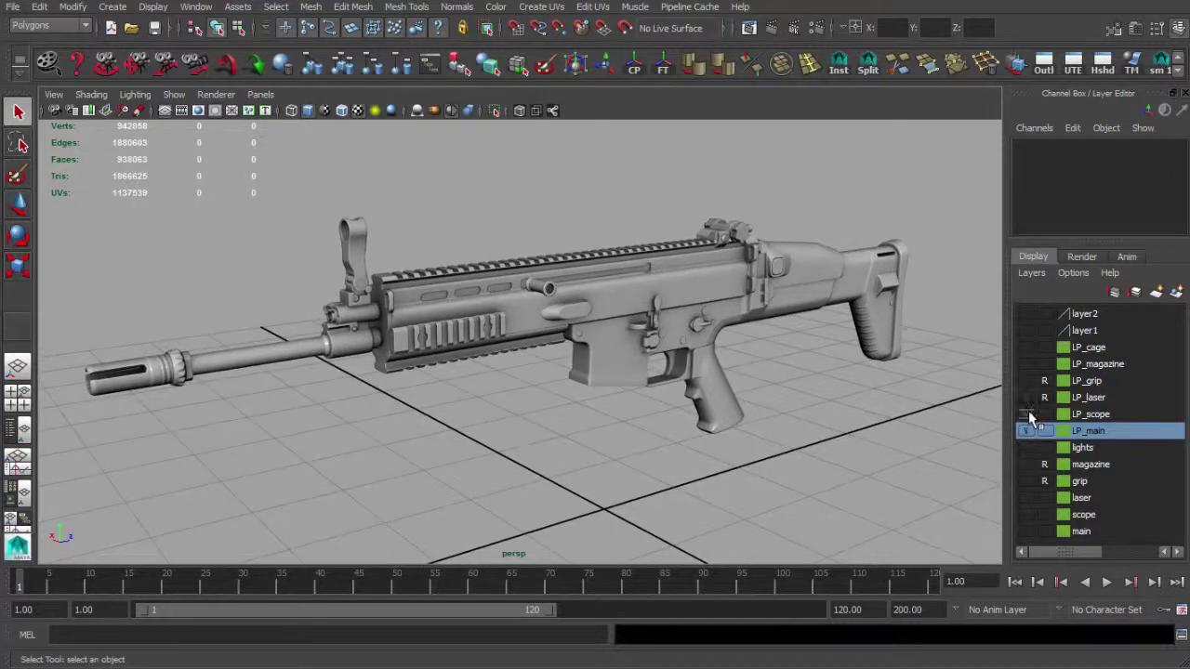
Step: Show the LP_scope, LP_laser, LP_grip and LP_magazine layers together with the main gun
alt+drag(851, 342, 815, 339)
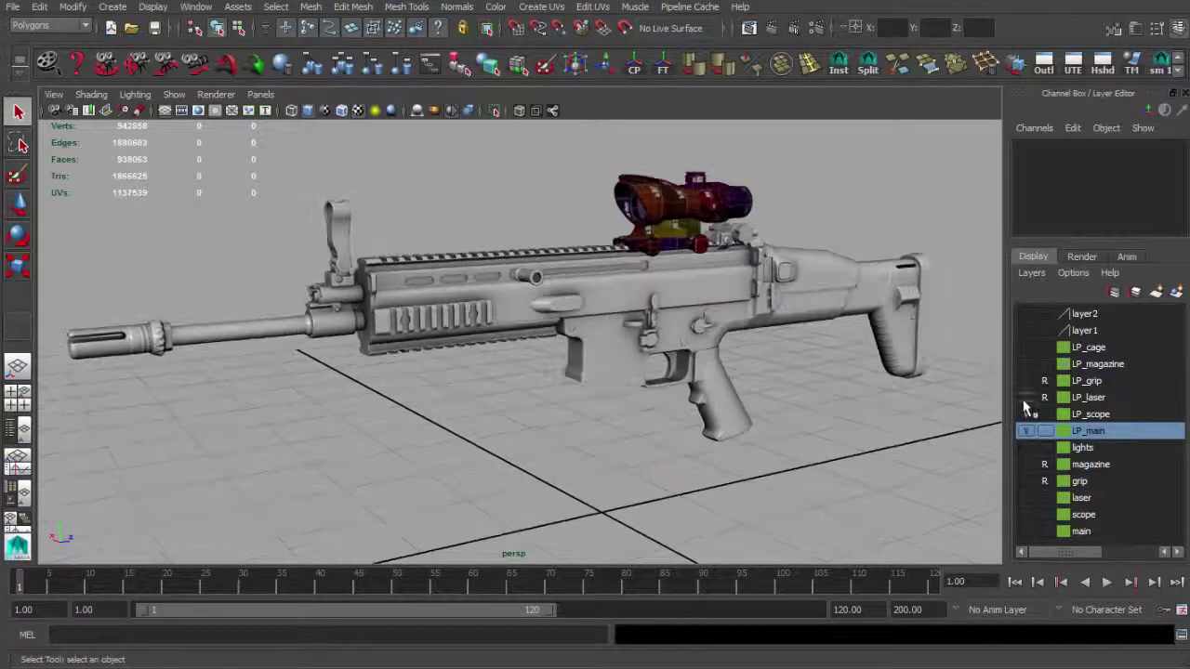
click(1023, 399)
alt+drag(742, 335, 727, 332)
alt+right_drag(728, 333, 772, 345)
alt+drag(772, 346, 762, 333)
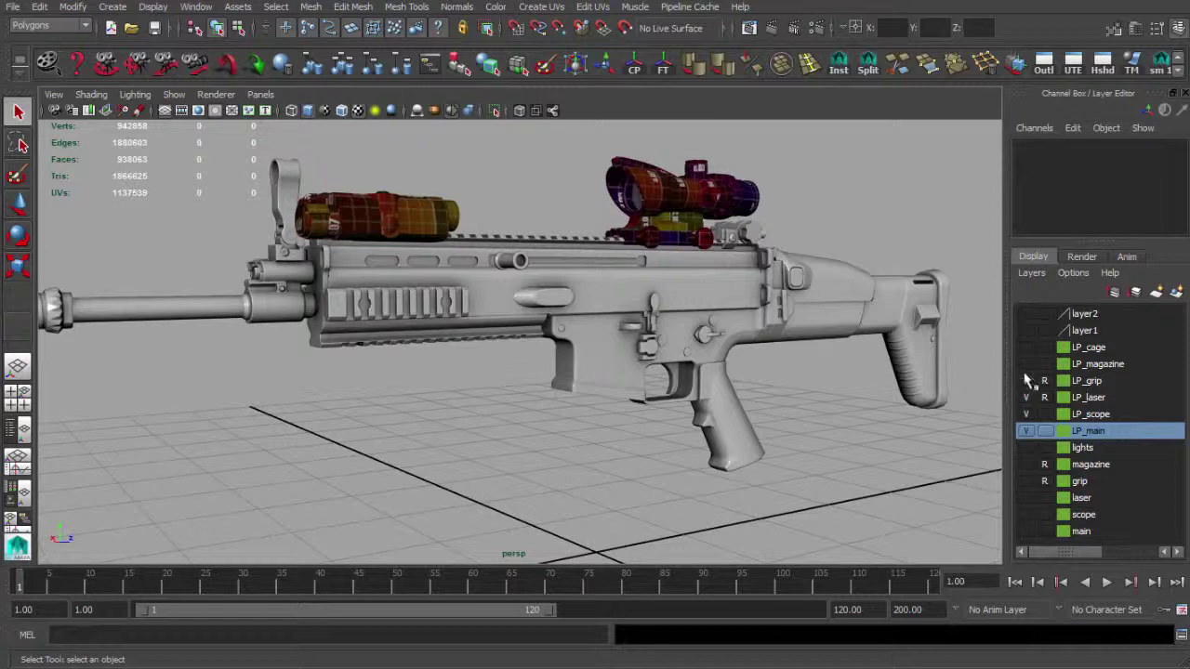
alt+right_drag(688, 358, 595, 339)
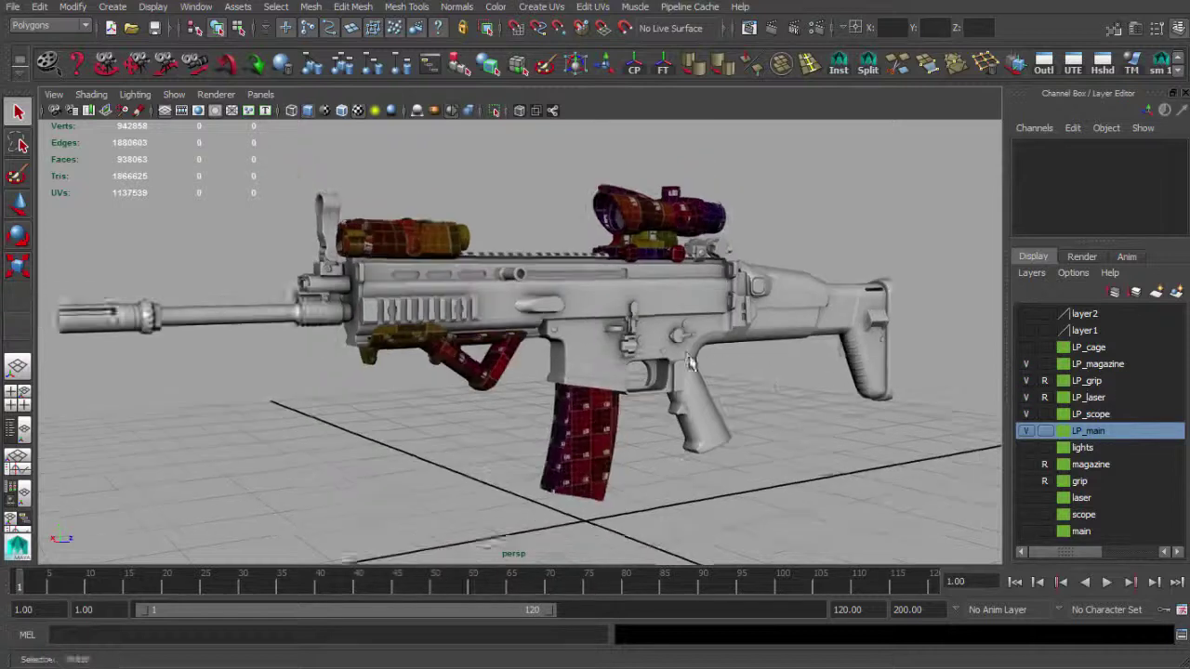
Step: Examine the complete low-poly gun with its attachments, including a close look at the receiver, trigger area and stock hinge
alt+drag(475, 314, 542, 351)
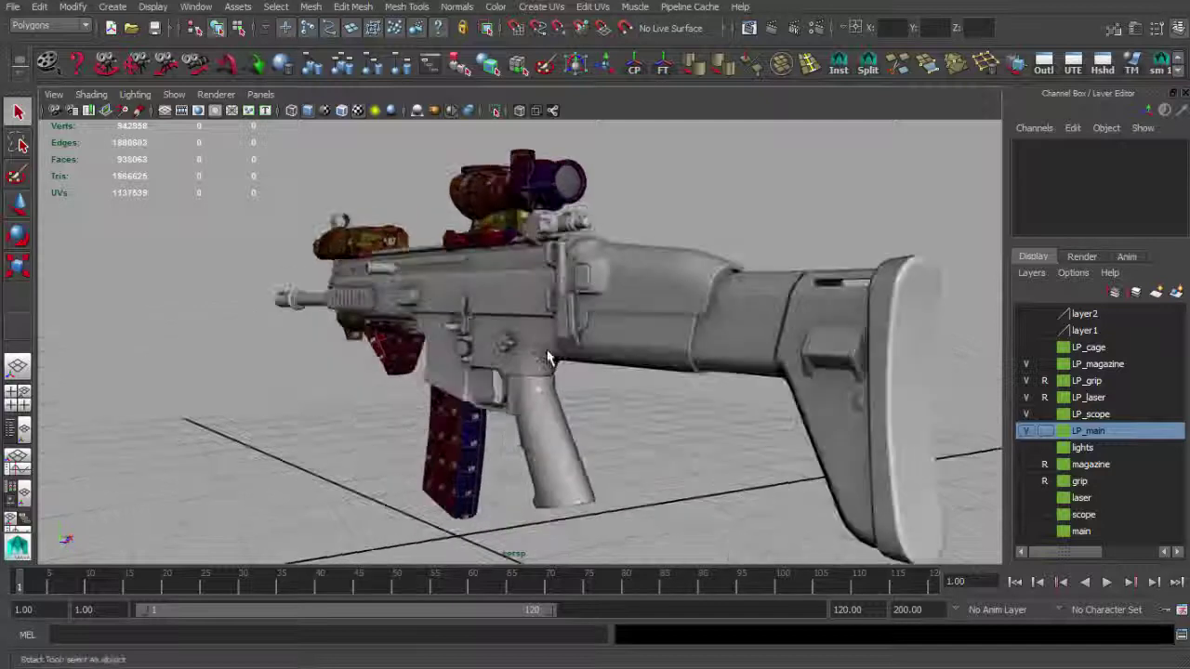
alt+right_drag(546, 354, 464, 354)
alt+drag(376, 372, 555, 393)
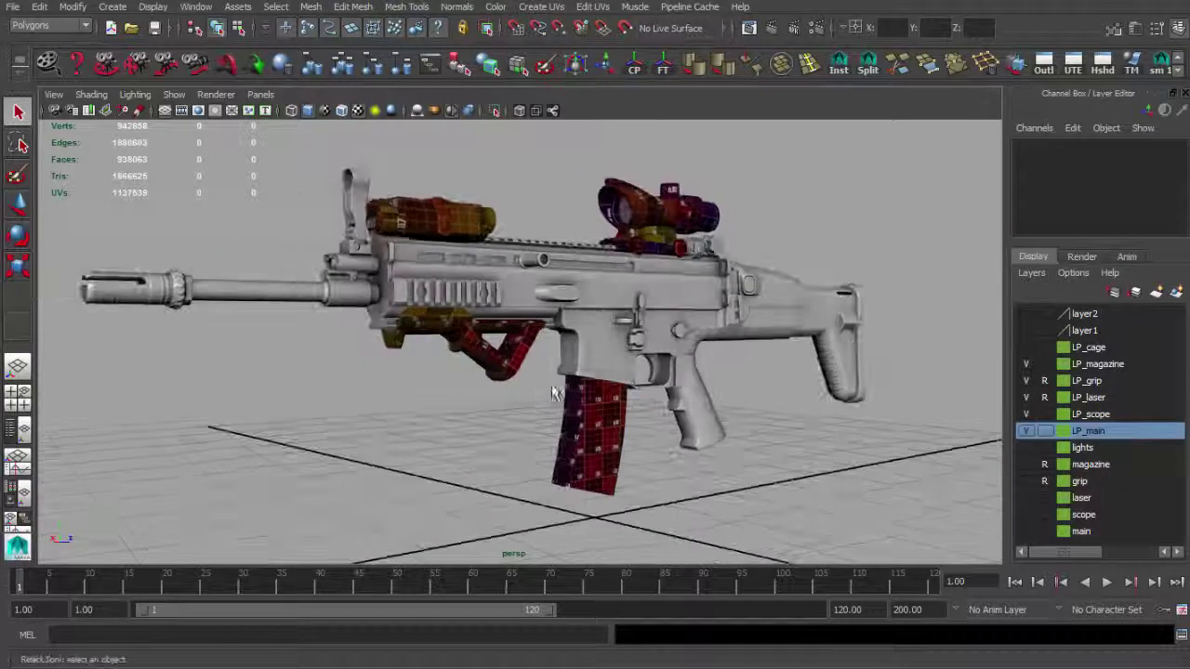
alt+right_drag(554, 394, 648, 381)
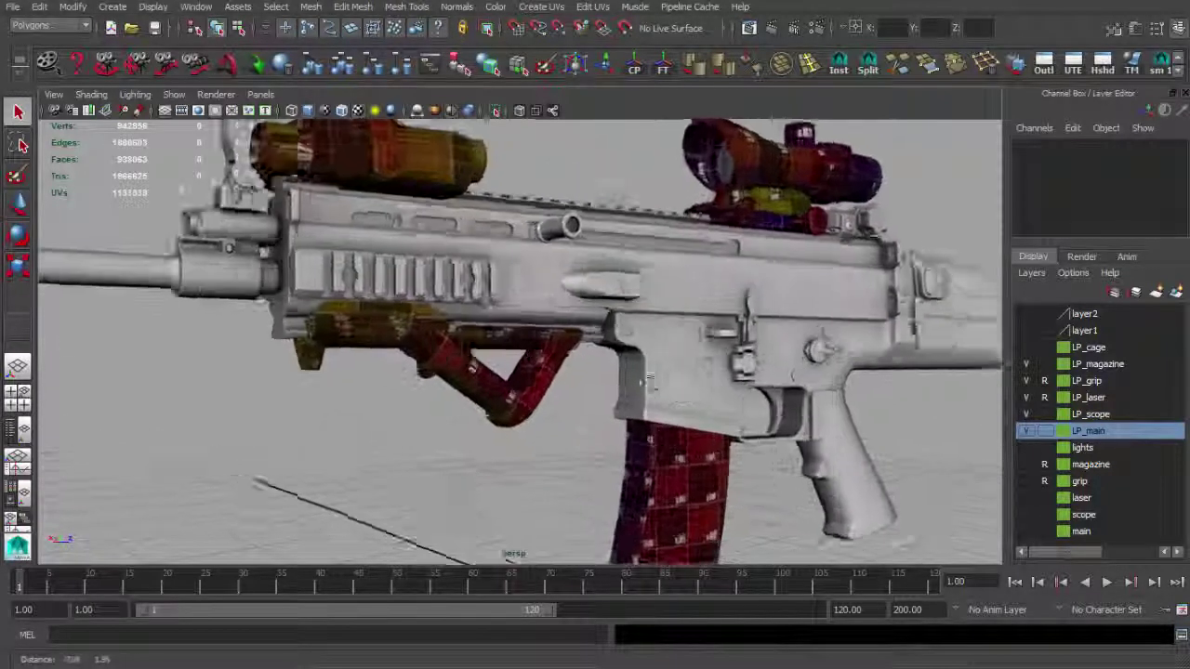
alt+drag(648, 382, 604, 383)
alt+middle_drag(837, 400, 576, 409)
alt+right_drag(693, 311, 790, 296)
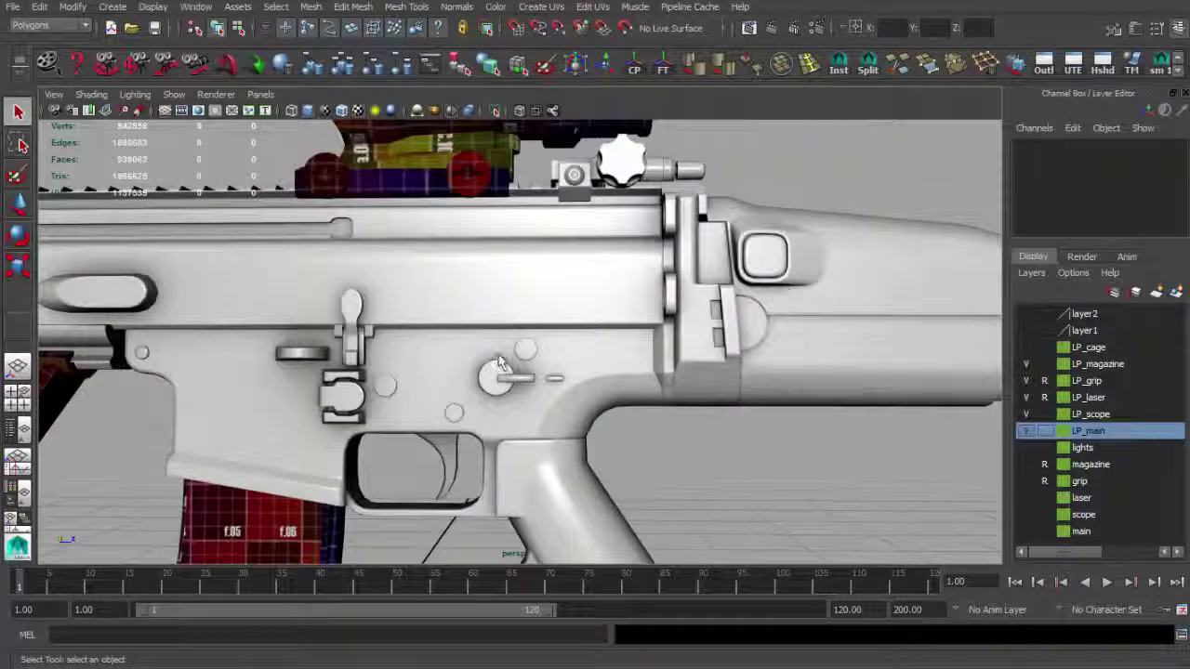
alt+middle_drag(215, 324, 609, 343)
alt+middle_drag(824, 383, 744, 345)
alt+right_drag(744, 345, 439, 277)
alt+drag(440, 277, 597, 322)
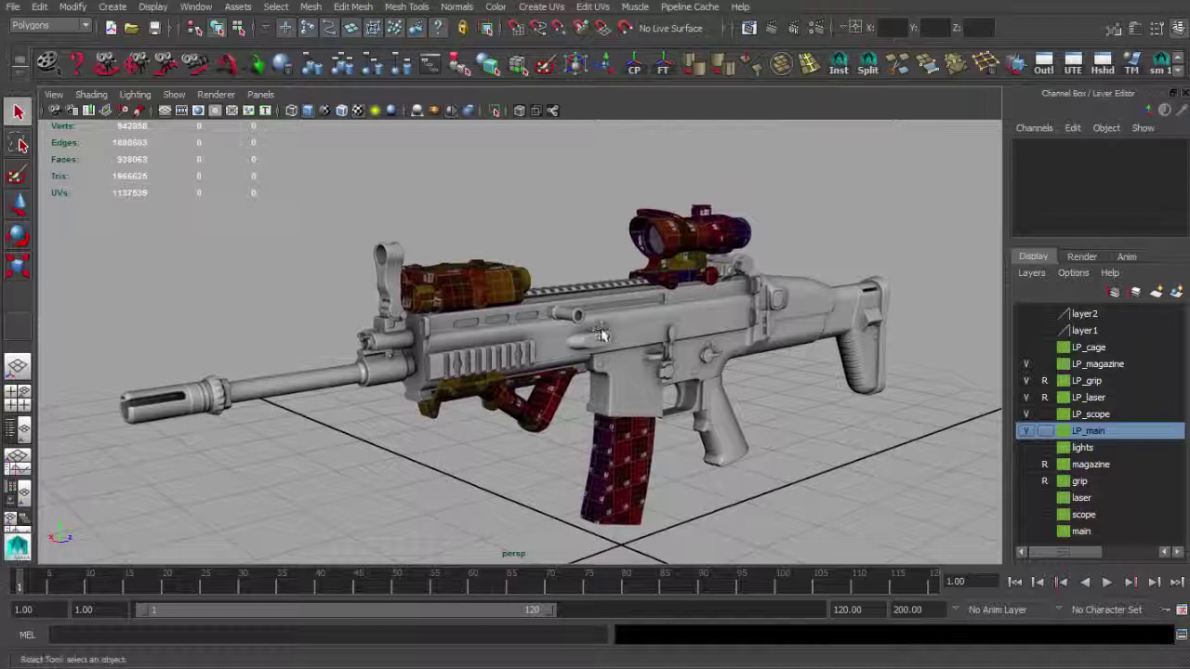
alt+right_drag(602, 335, 624, 335)
alt+middle_drag(624, 335, 622, 319)
alt+right_drag(611, 331, 626, 341)
alt+drag(626, 340, 622, 342)
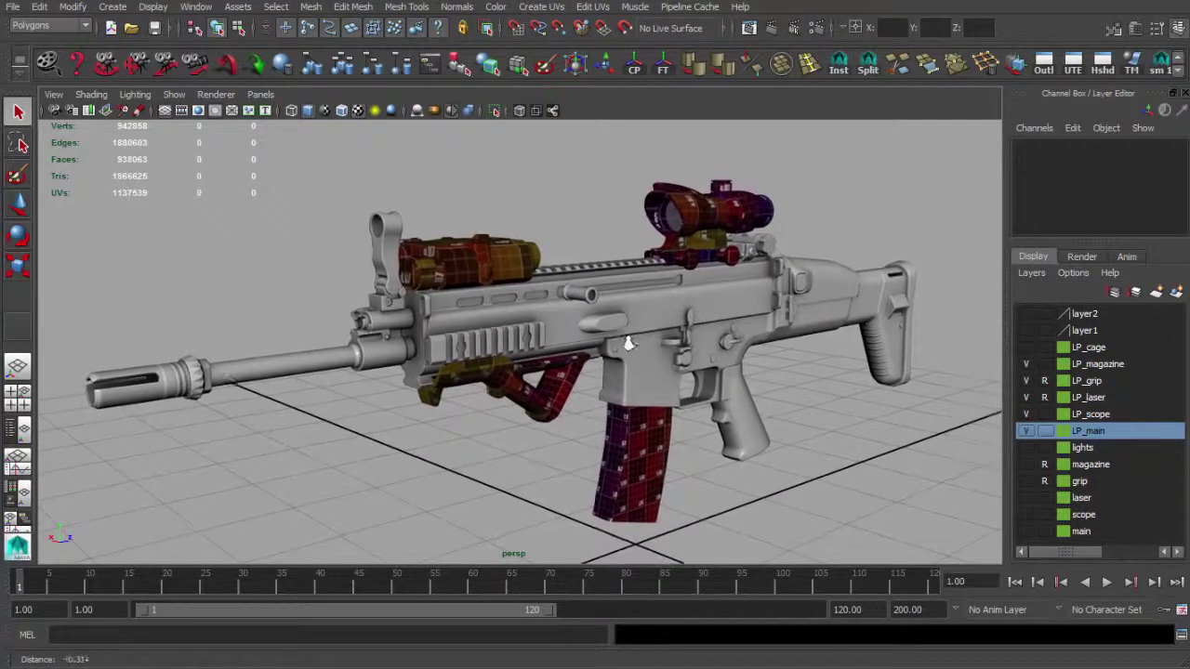